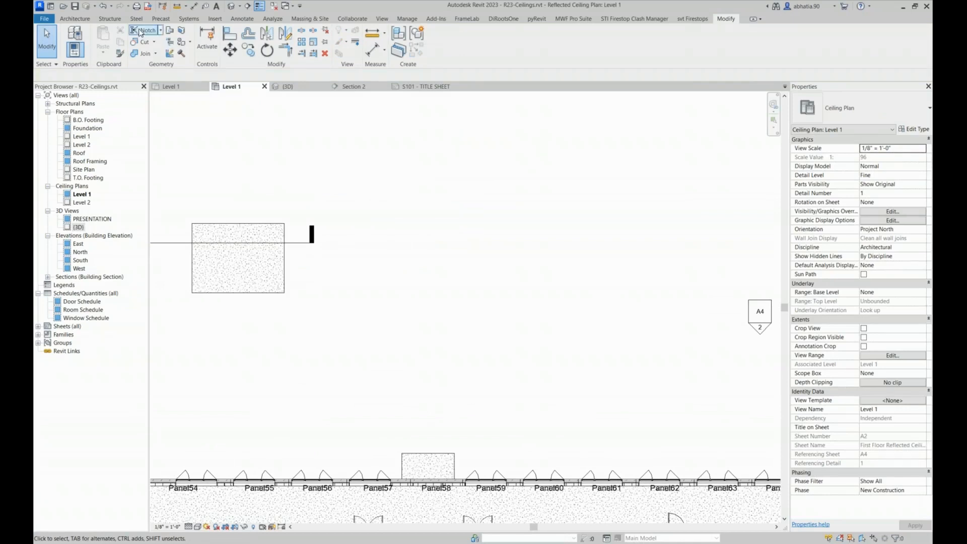
Draw a rectangular room of Generic - 8" walls, 14' high and about 22' wide, in the empty area above the building
left_click(74, 19)
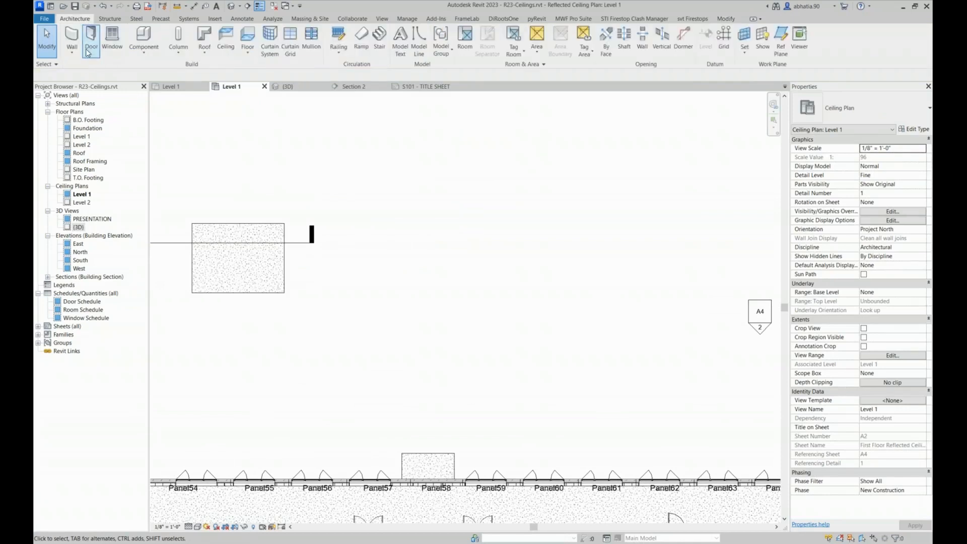
left_click(72, 37)
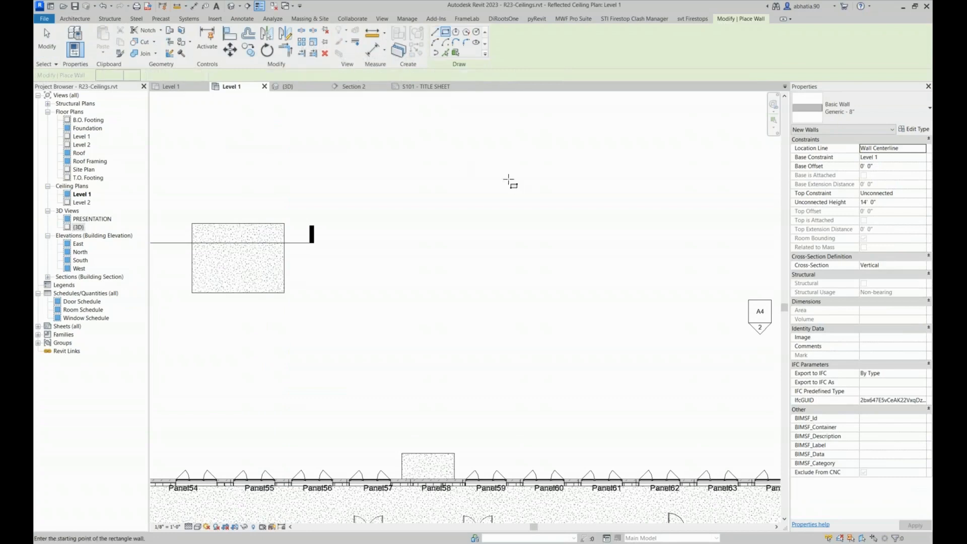
left_click(379, 205)
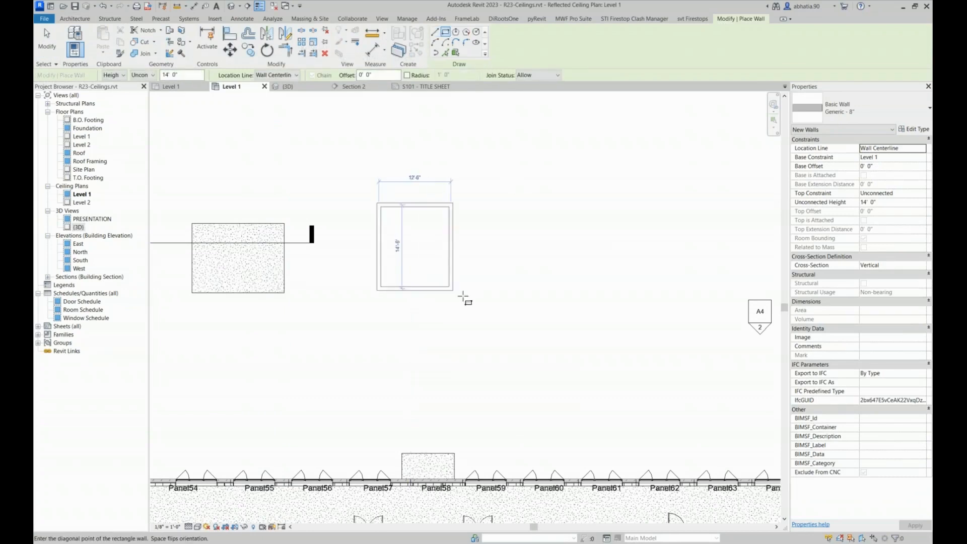
left_click(507, 323)
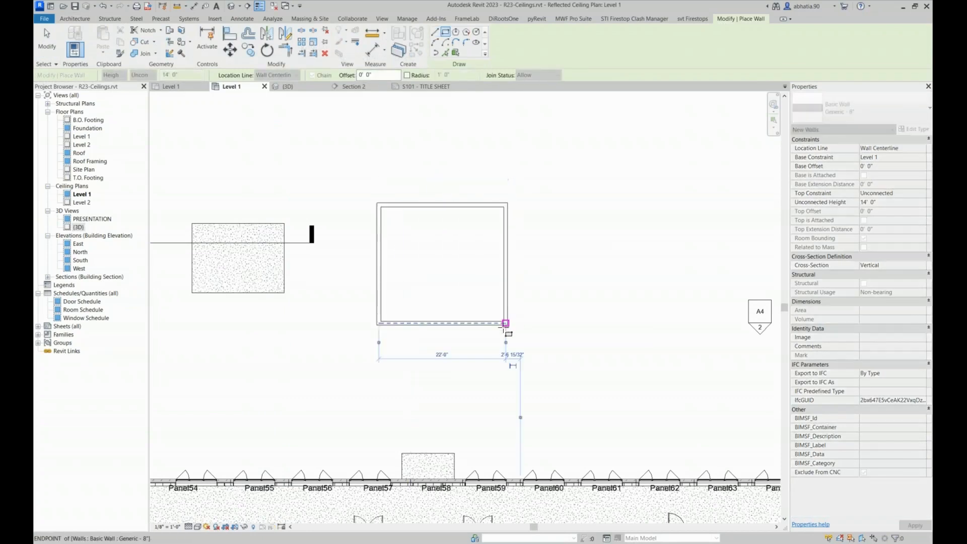
Draw two 12' high walls enclosing the room's upper-right corner, with the vertical one about 9'-6" from the right wall
left_click(890, 202)
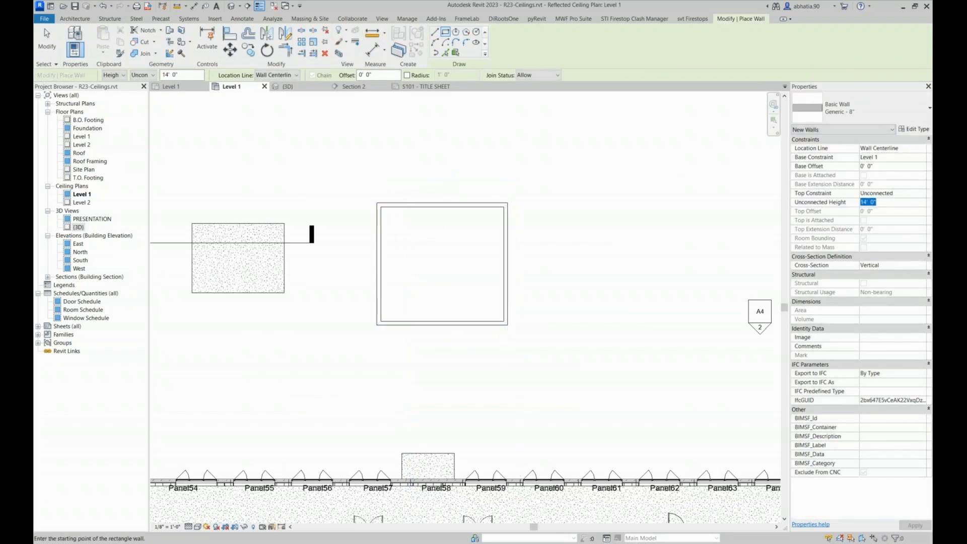
type("12")
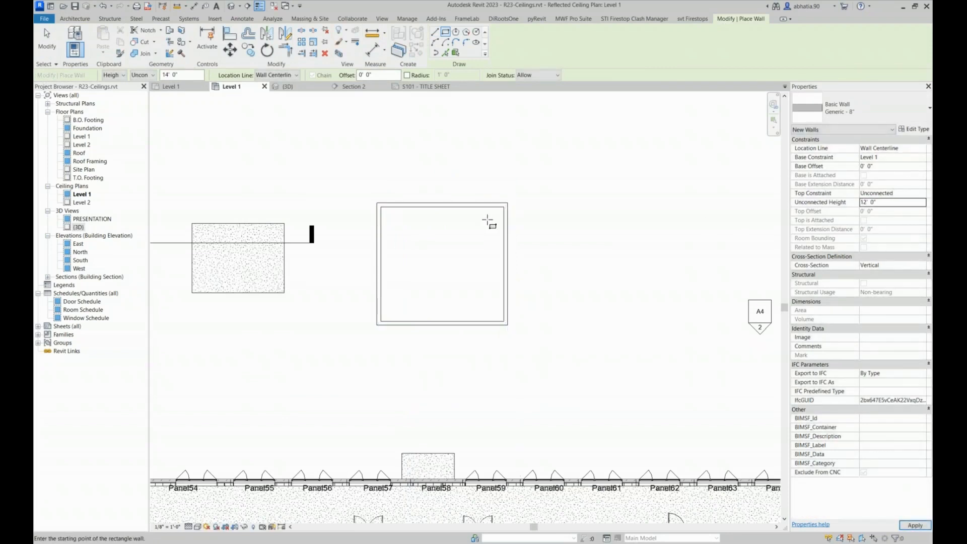
left_click(441, 204)
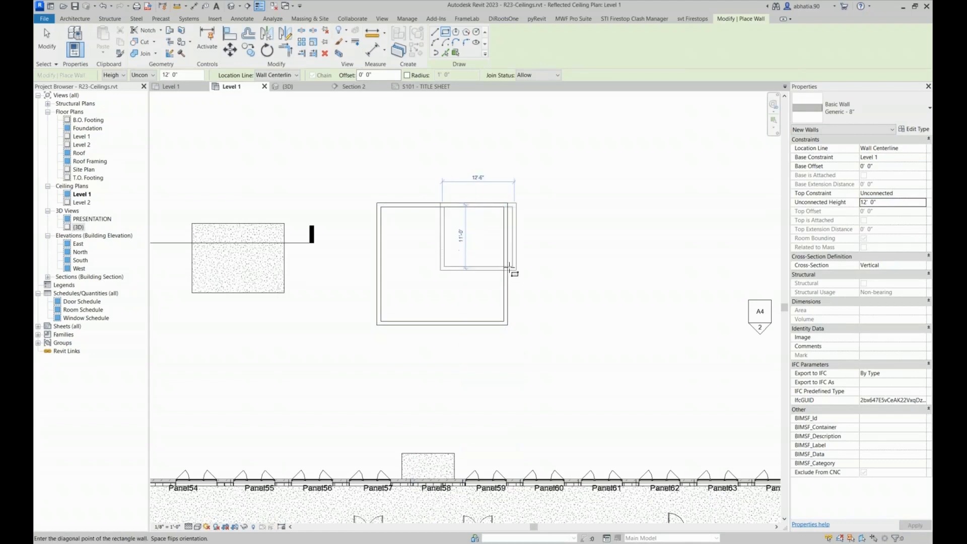
left_click(487, 243)
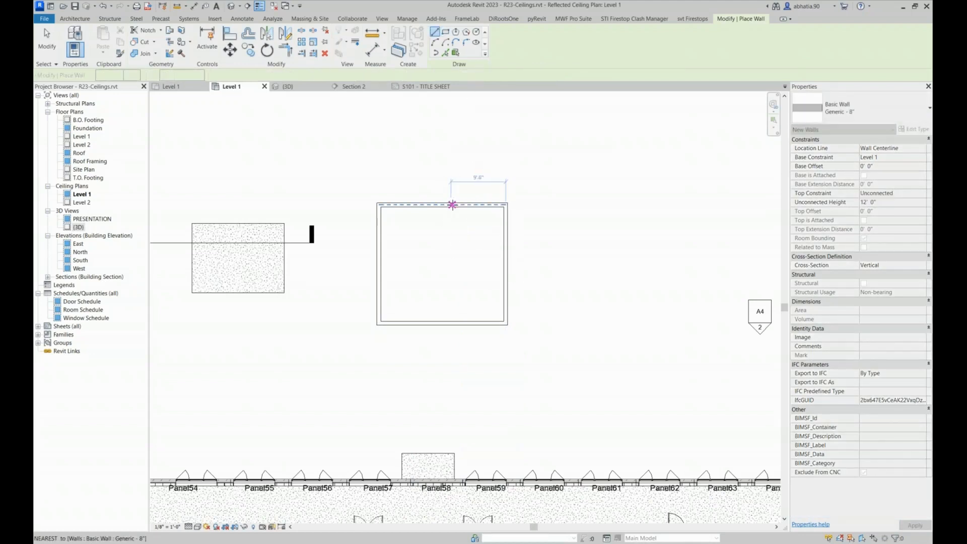
left_click(451, 204)
left_click(450, 253)
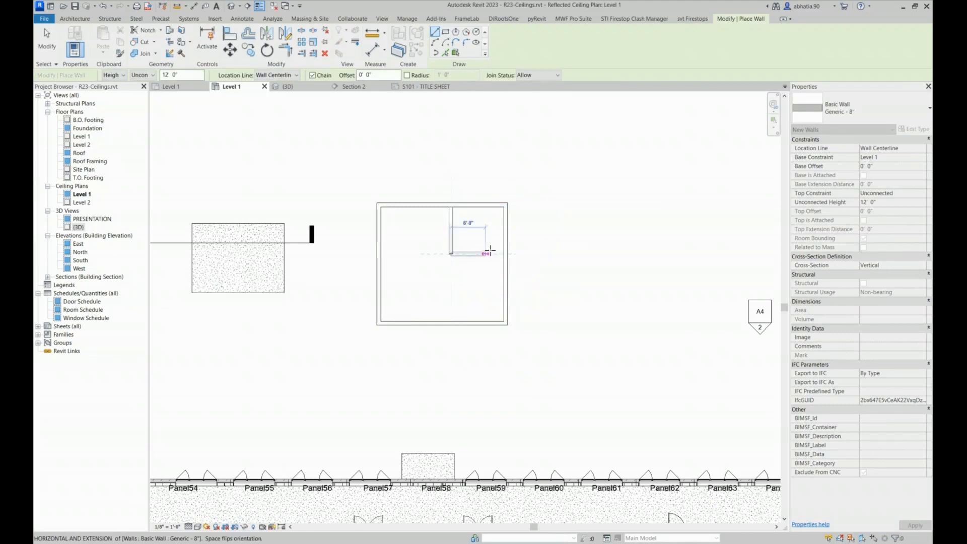
key("Escape")
key("Escape")
middle_click_drag(464, 246, 485, 238)
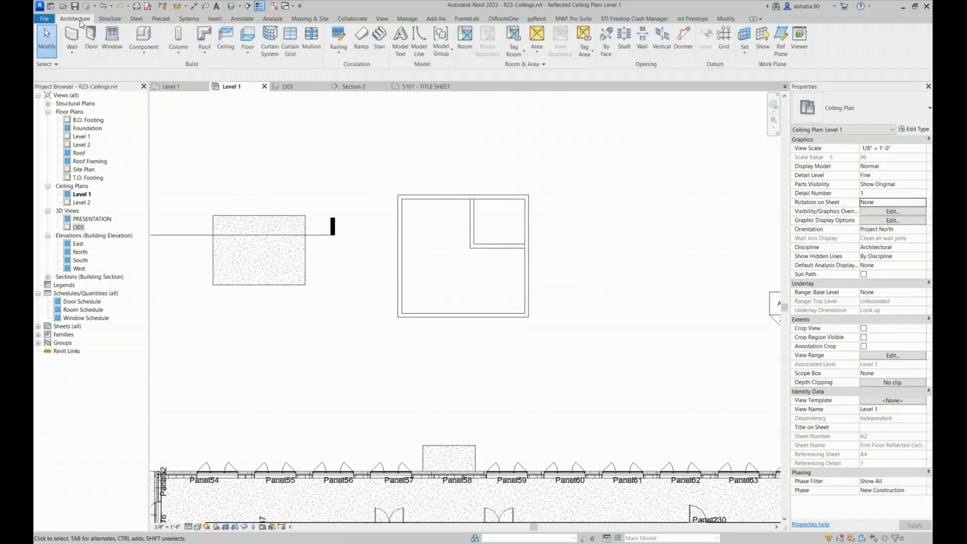
Start an automatic ceiling and set its height offset from Level 1 to 13'
left_click(220, 35)
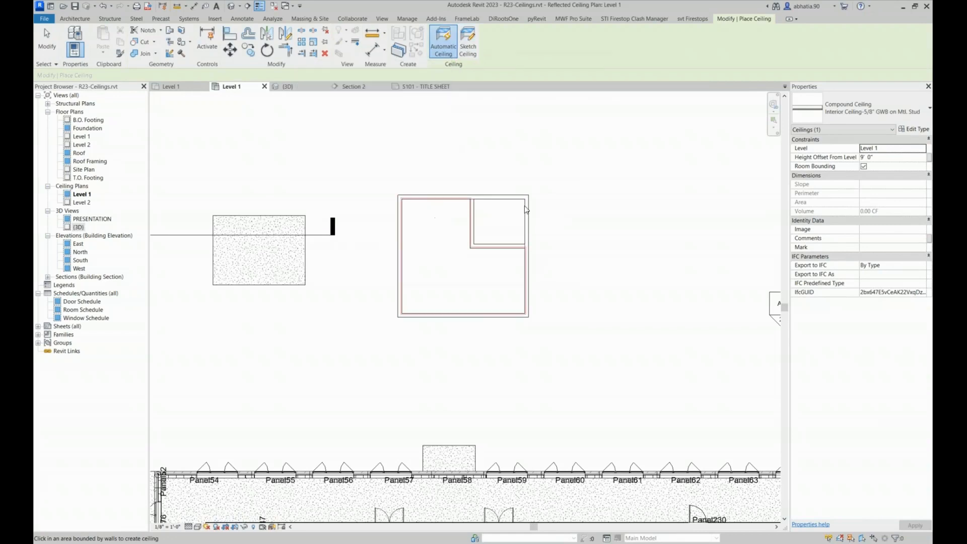
left_click(898, 157)
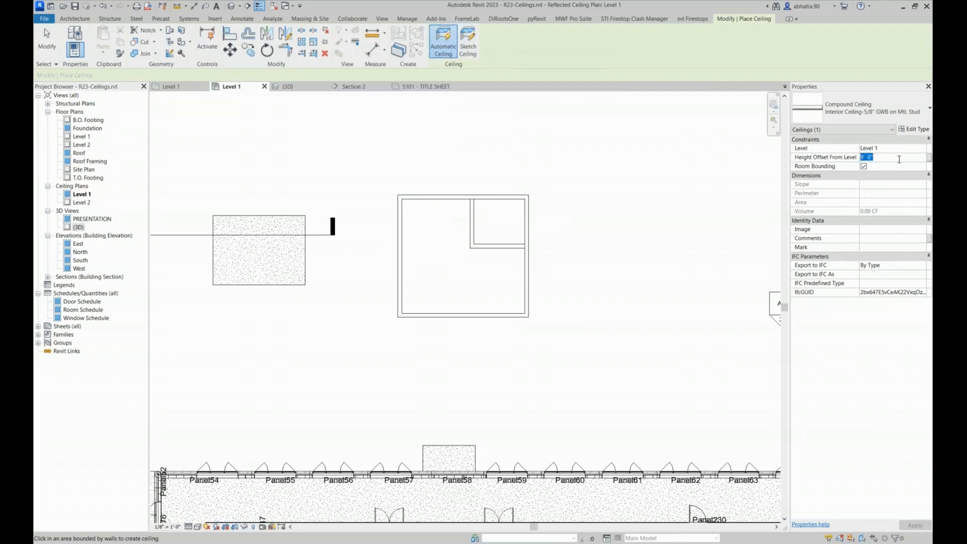
type("13")
key("Return")
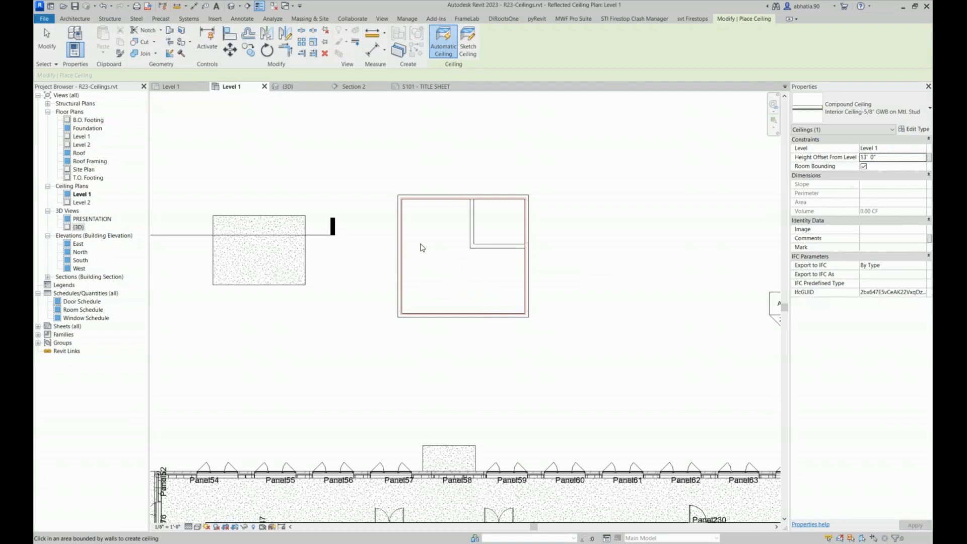
scroll(422, 247, "up", 5)
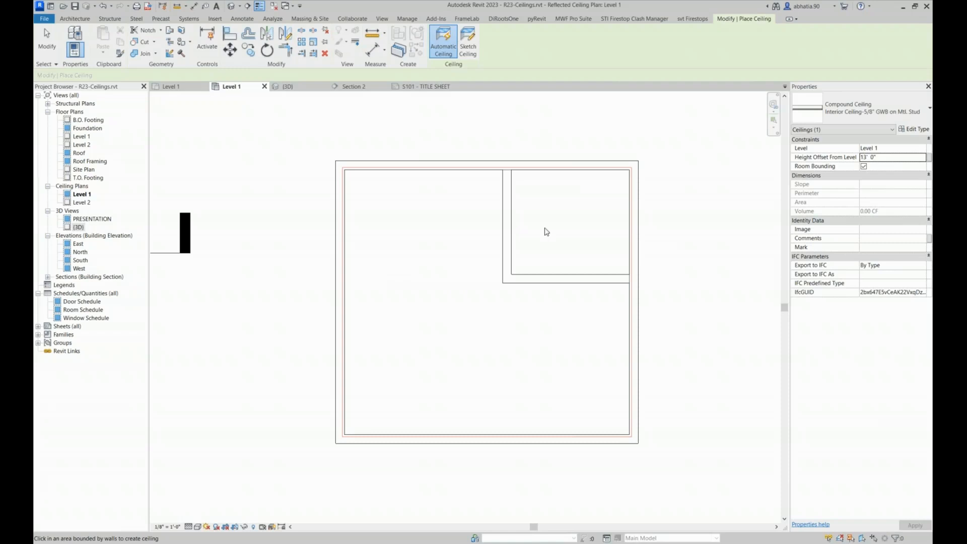
Place an automatic ceiling with a 10' height offset in the small corner room
left_click(901, 156)
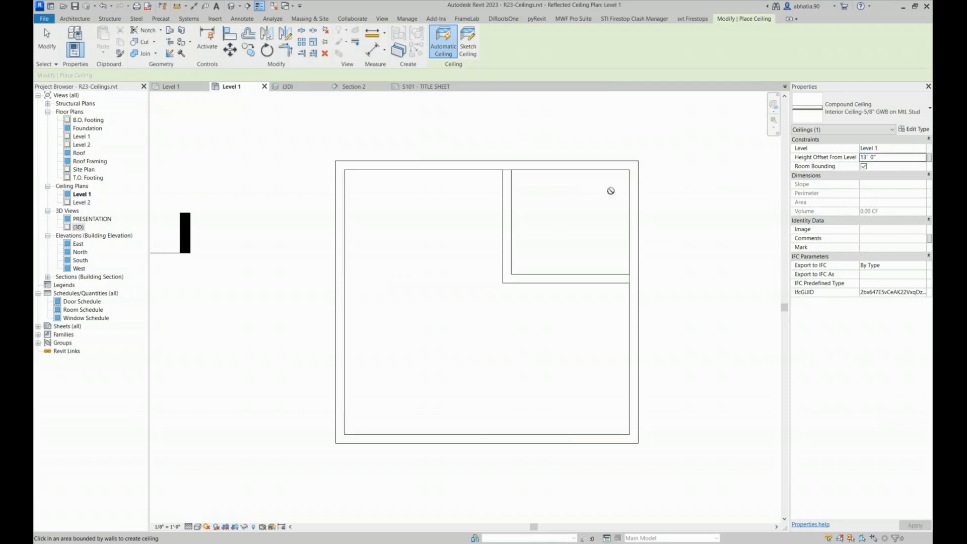
left_click(900, 157)
type("10")
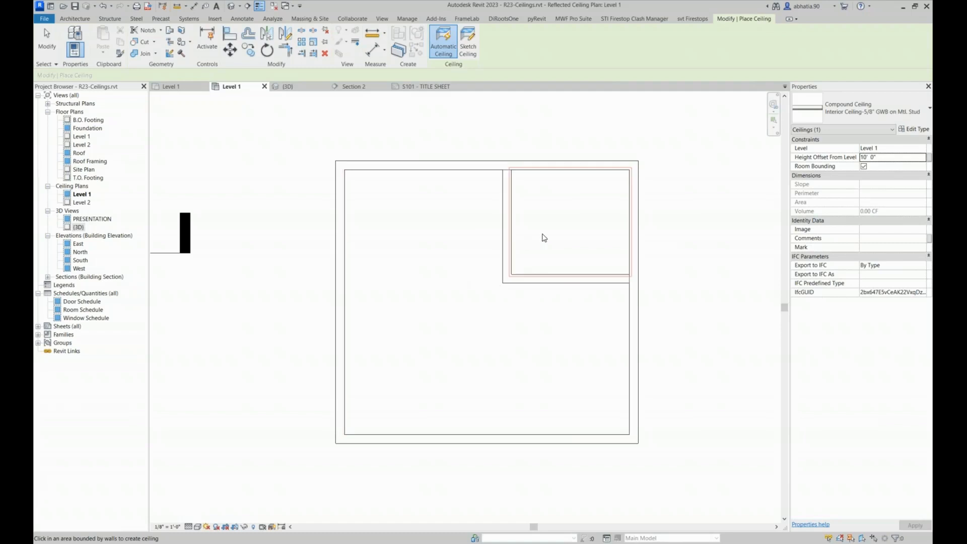
left_click(552, 206)
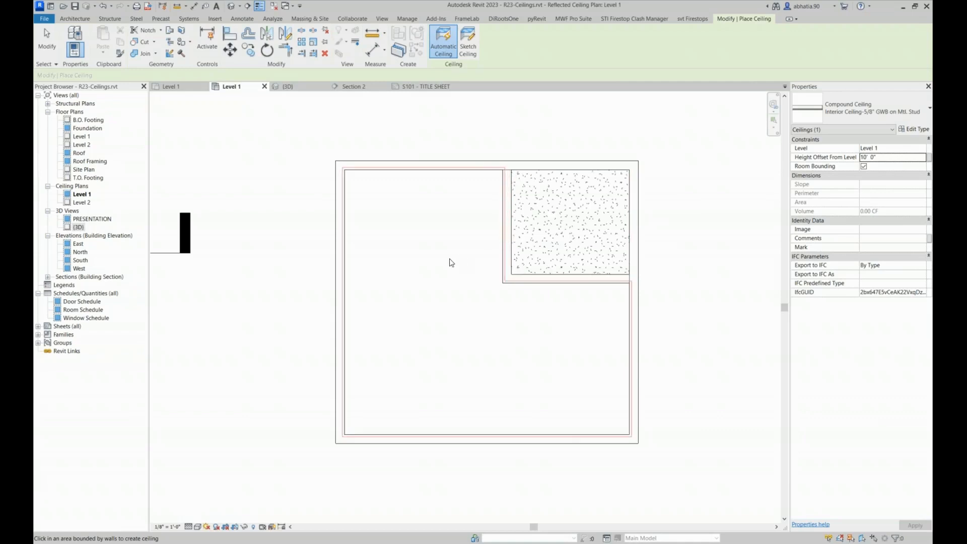
Place an automatic ceiling with a 13' height offset across the whole outer room, spanning over the inner partitions
left_click(899, 158)
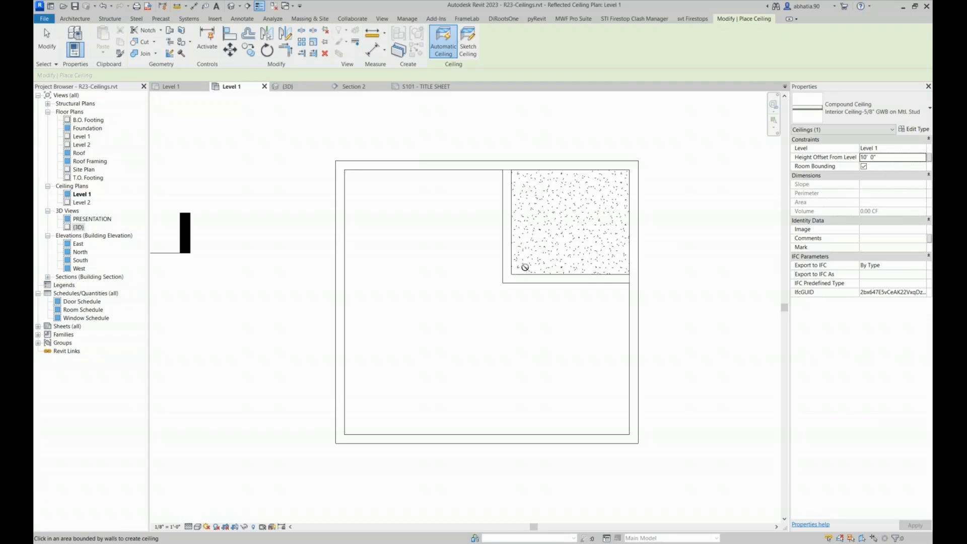
left_click(885, 157)
type("13")
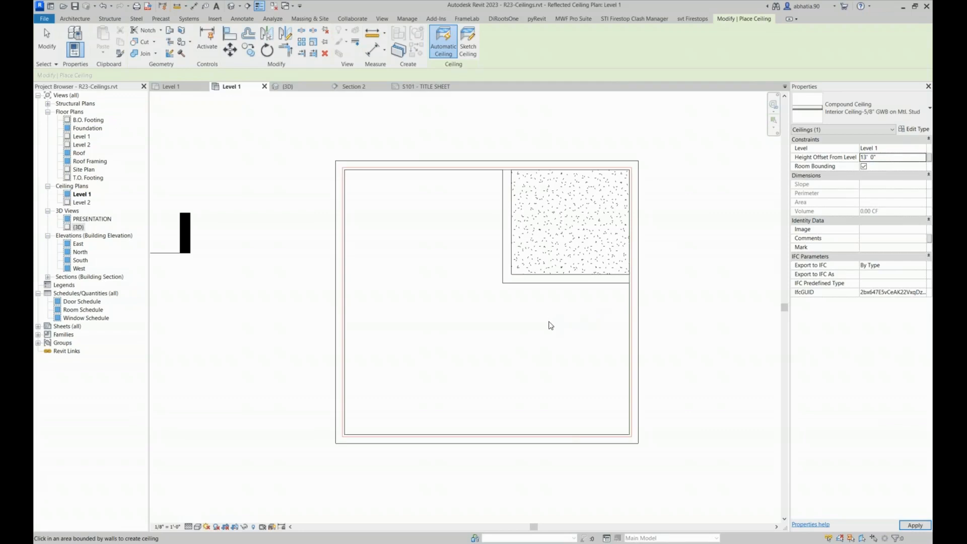
left_click(551, 325)
key("Escape")
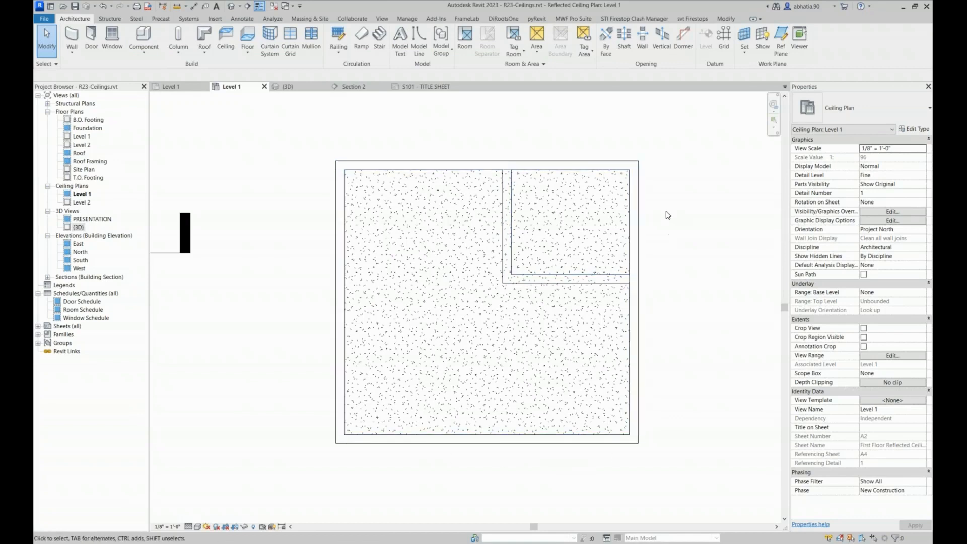
key("ctrl+z")
key("ctrl+y")
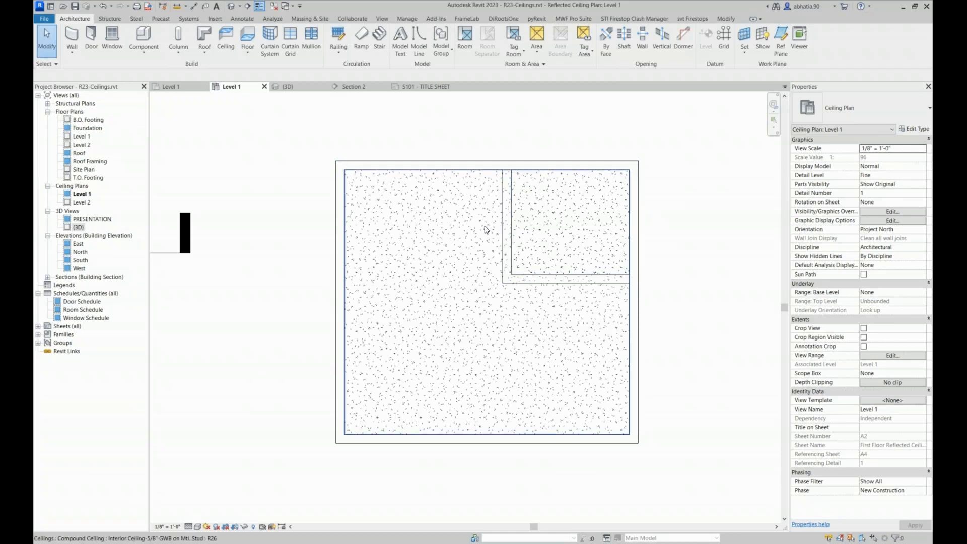
Set the large ceiling's height offset from level to 11'
left_click(485, 228)
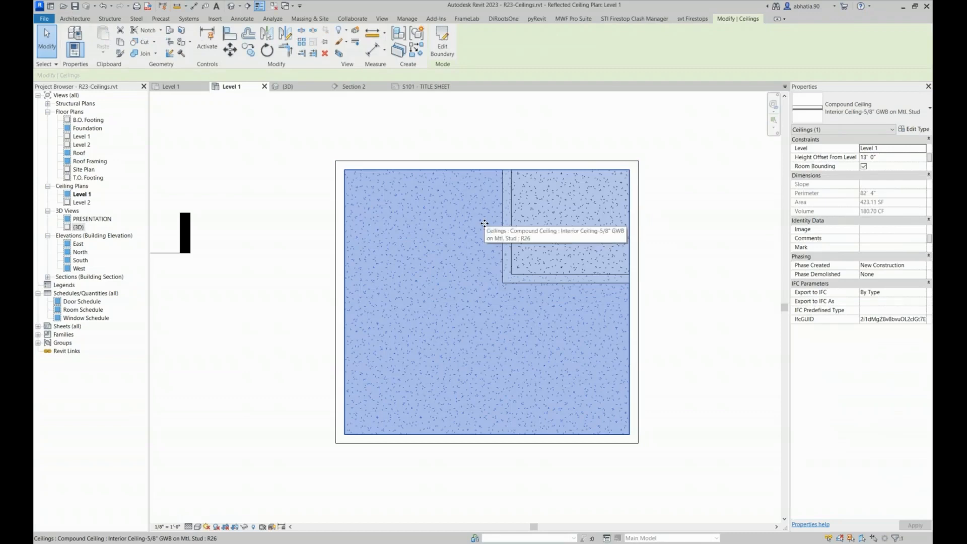
left_click(882, 158)
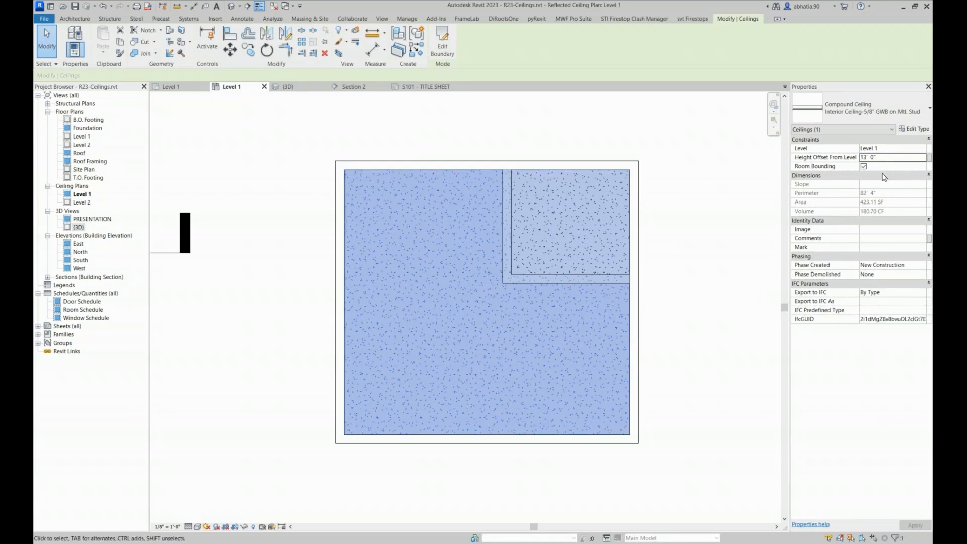
left_click(889, 157)
type("11")
Edit the large ceiling's boundary, picking the outer faces of the two inner partition walls as new boundary lines
left_click(442, 45)
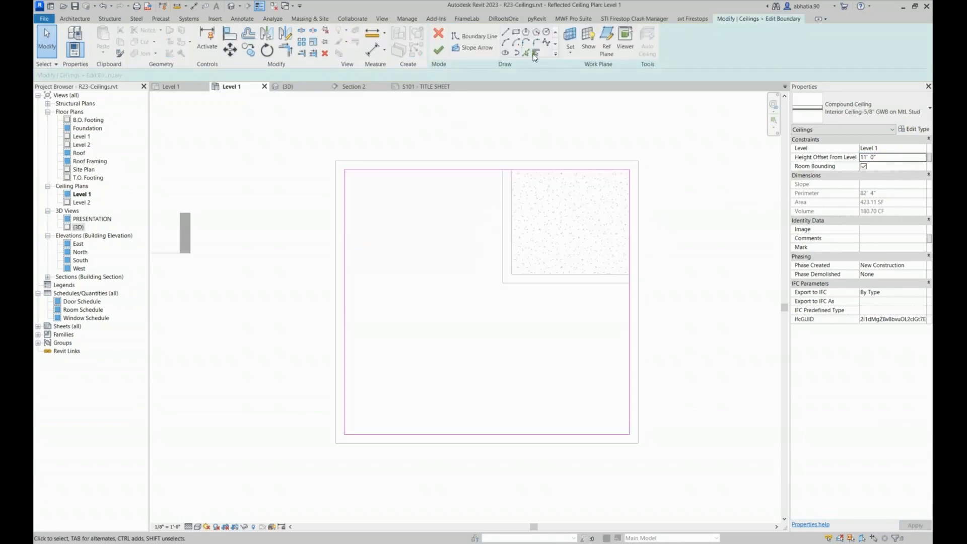
left_click(527, 53)
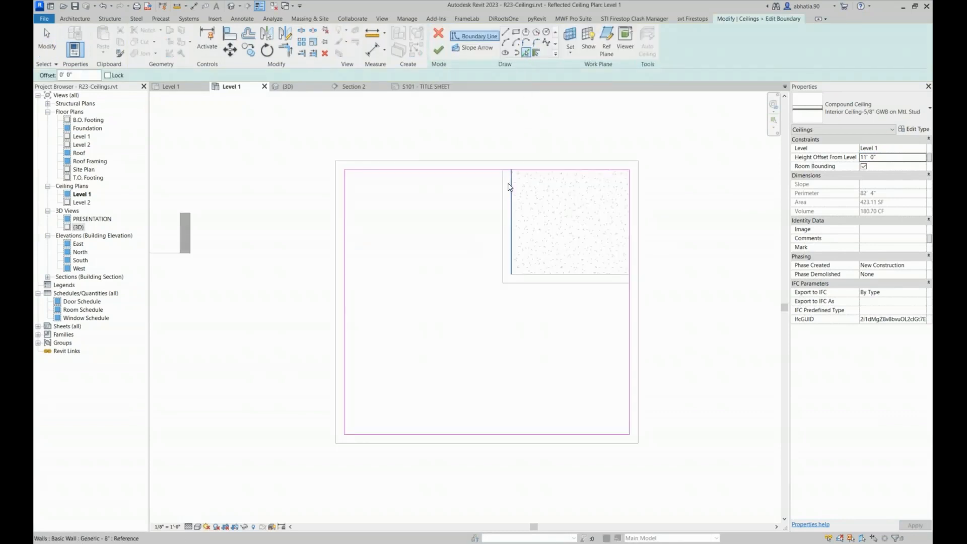
scroll(503, 185, "up", 3)
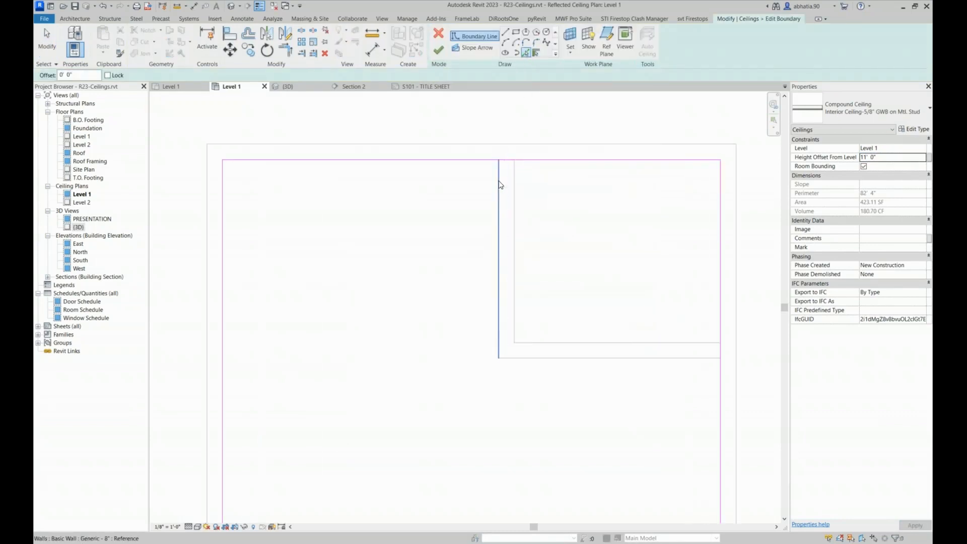
left_click(525, 356)
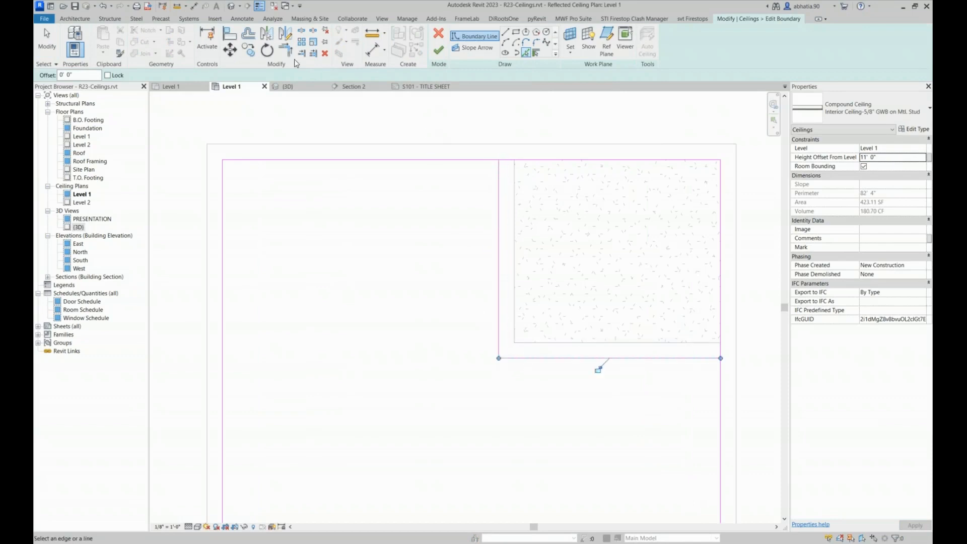
Trim the boundary lines into a closed L-shape that excludes the corner room, and finish the ceiling sketch
left_click(285, 49)
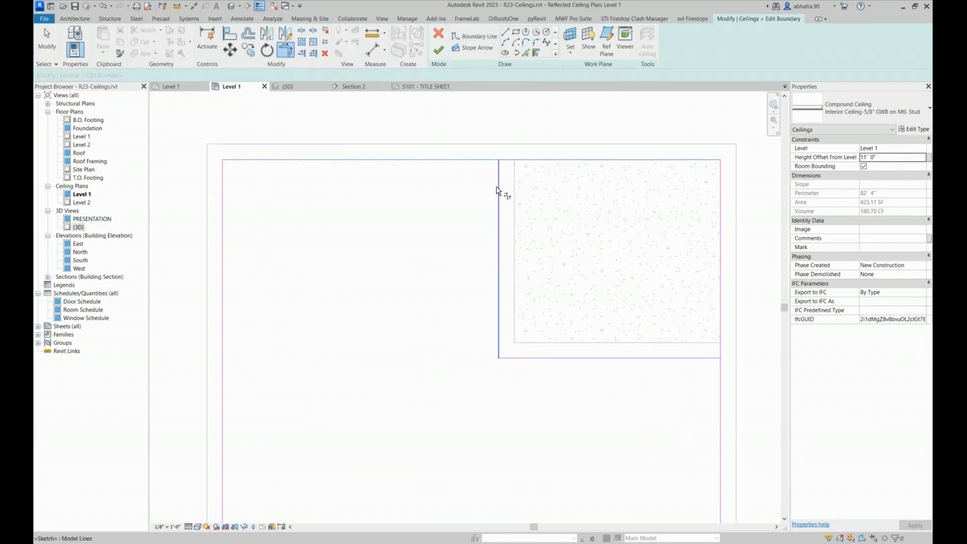
left_click(696, 358)
left_click(720, 388)
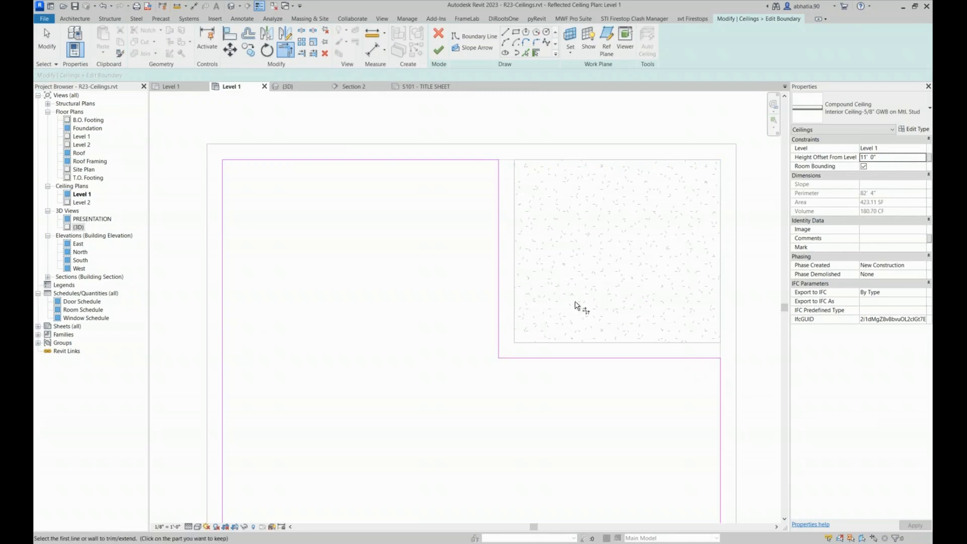
scroll(548, 266, "down", 3)
left_click(439, 52)
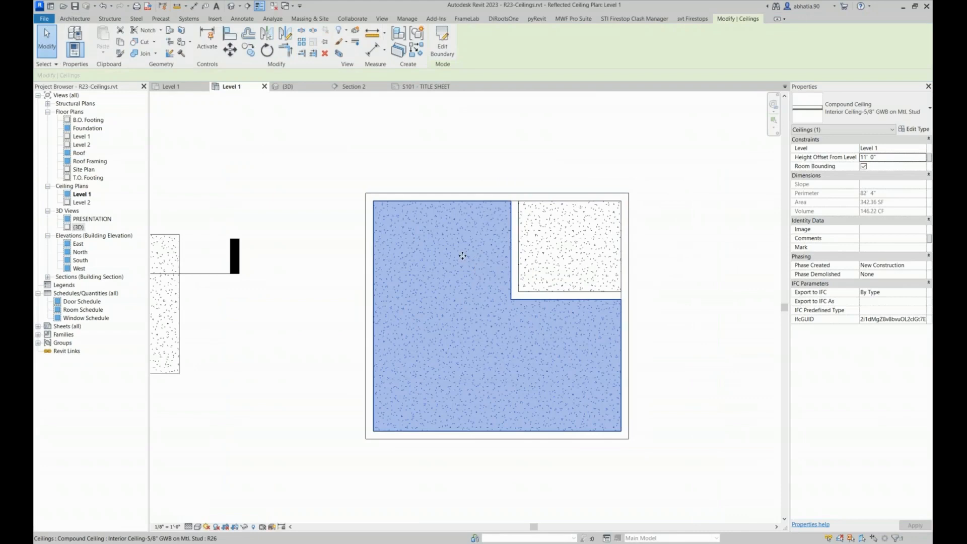
left_click(464, 161)
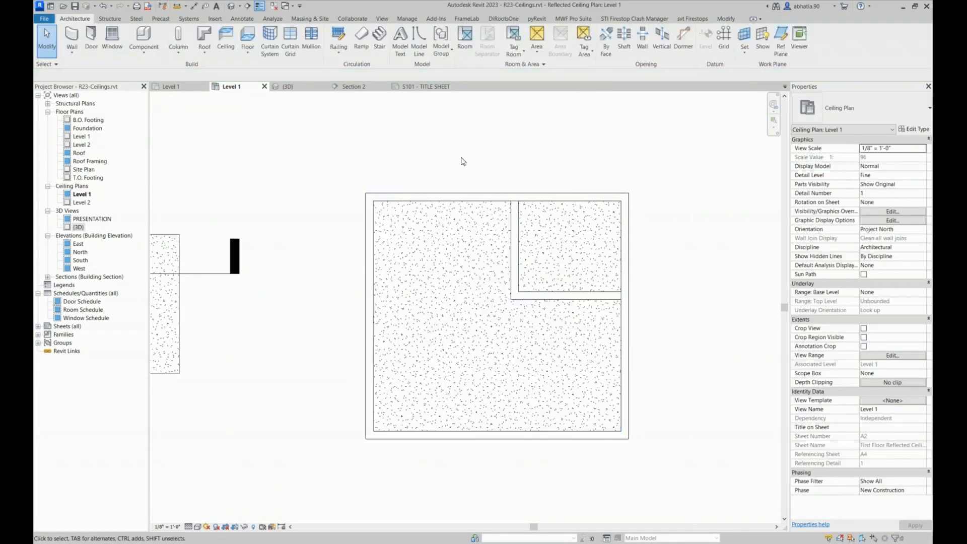
Create a horizontal building section cutting through both the large room and the small corner room
left_click(455, 304)
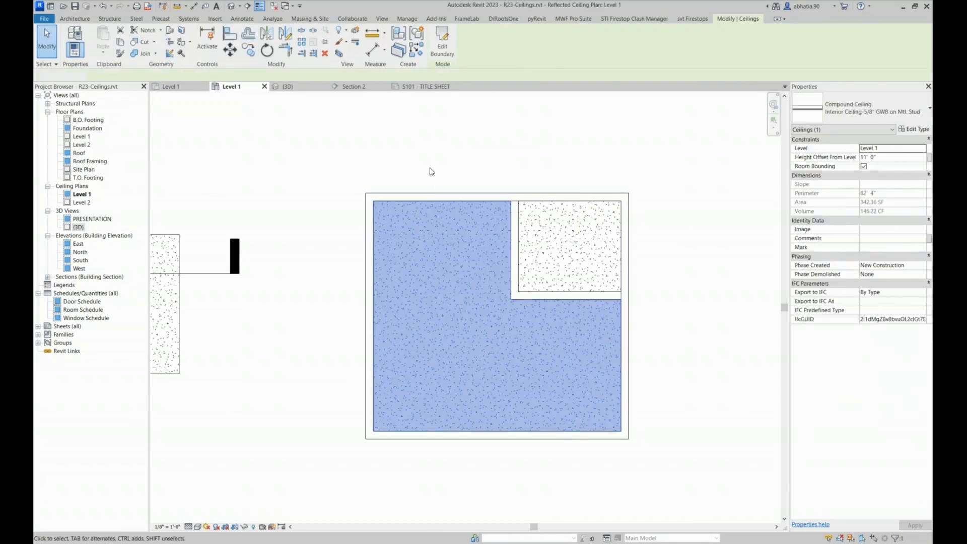
left_click(431, 171)
left_click(248, 7)
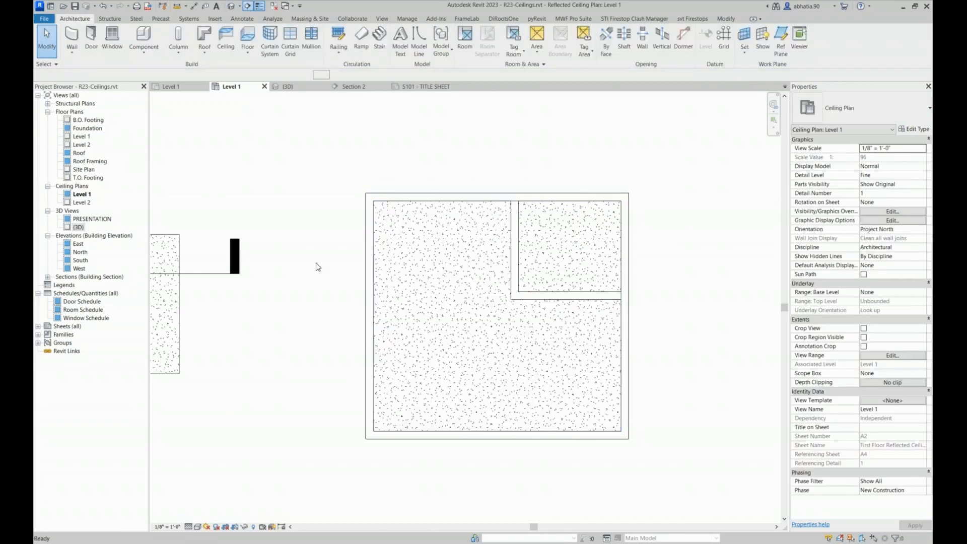
left_click(296, 241)
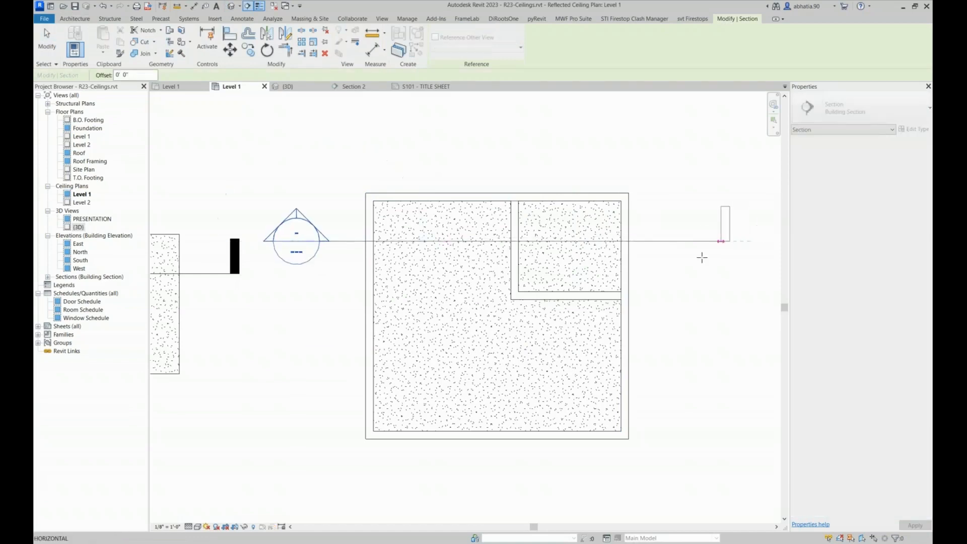
left_click(677, 241)
key("Escape")
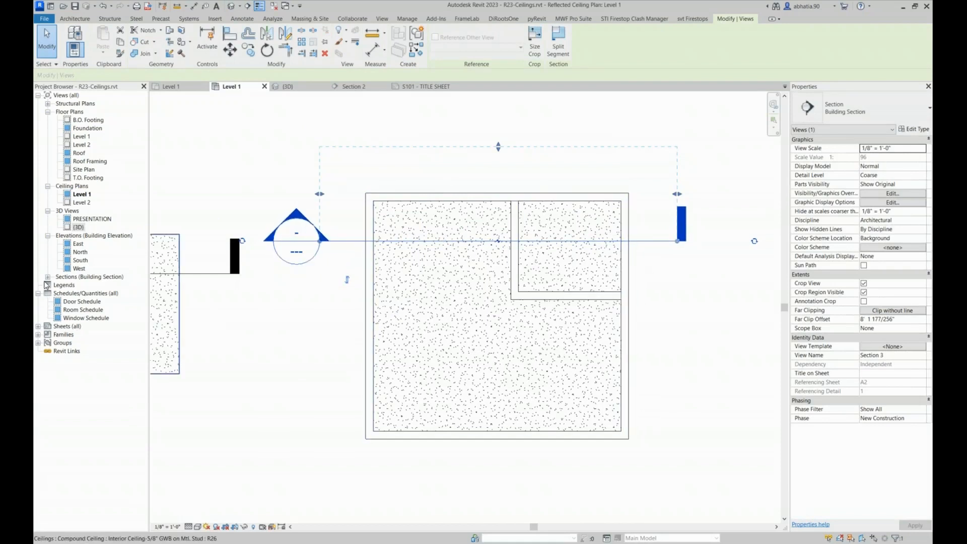
Open the Section 3 view, set its detail level to Fine and apply a shaded visual style
left_click(48, 277)
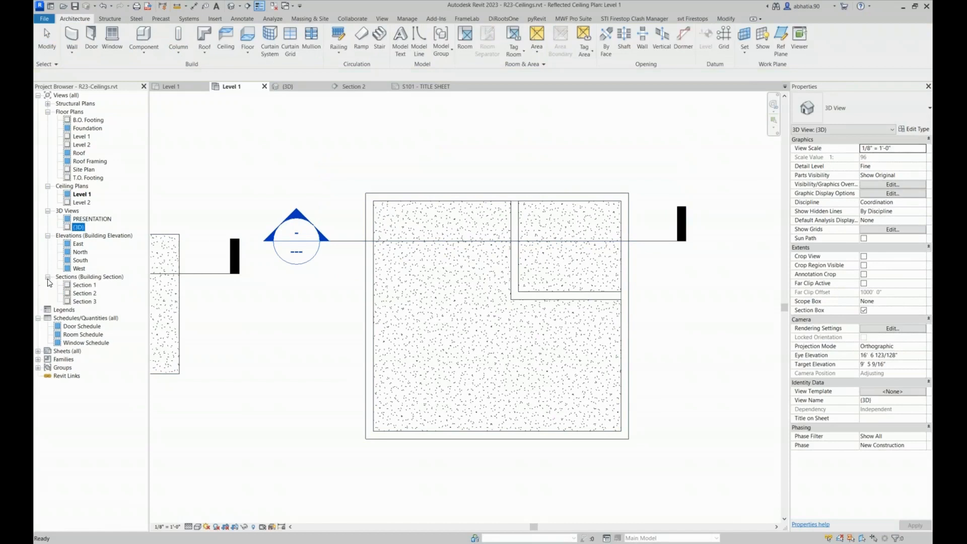
double_click(81, 301)
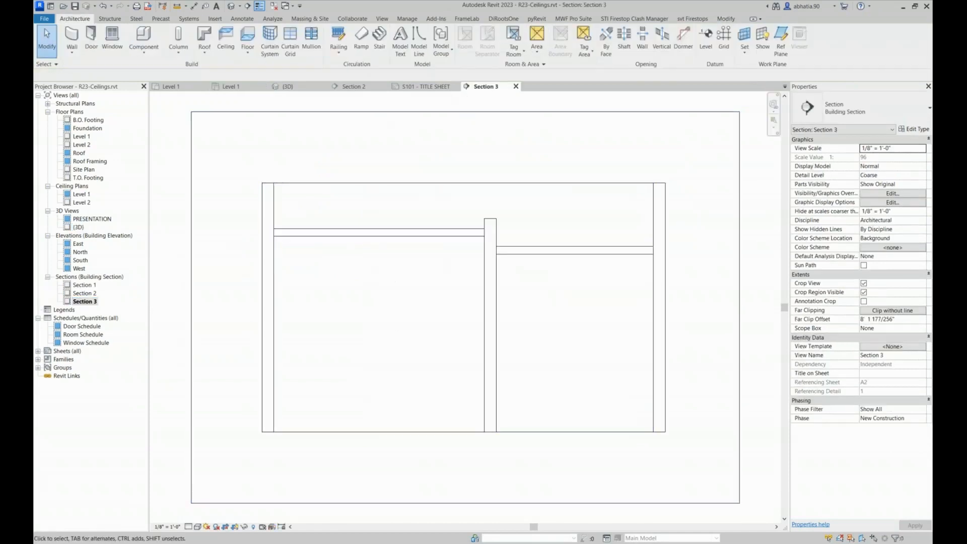
left_click(188, 527)
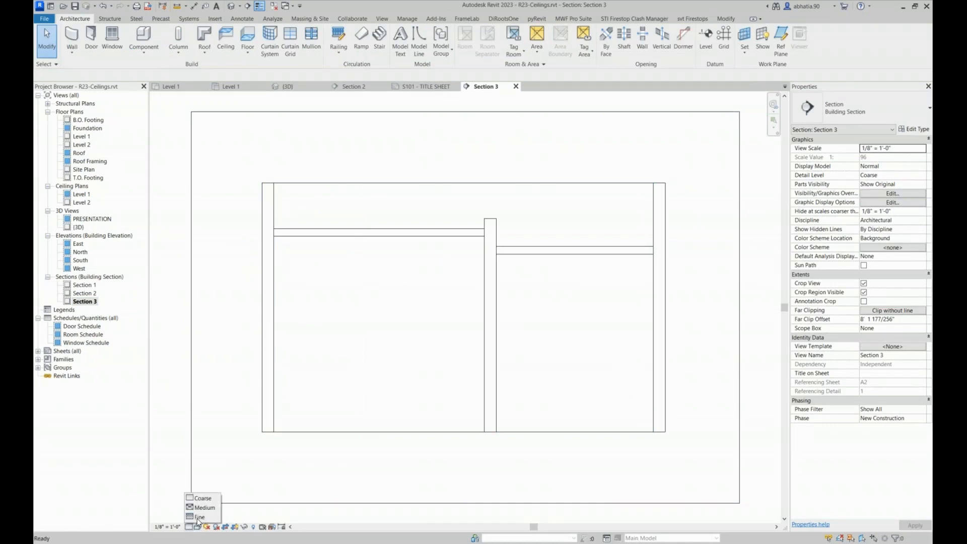
left_click(198, 516)
left_click(197, 526)
left_click(212, 500)
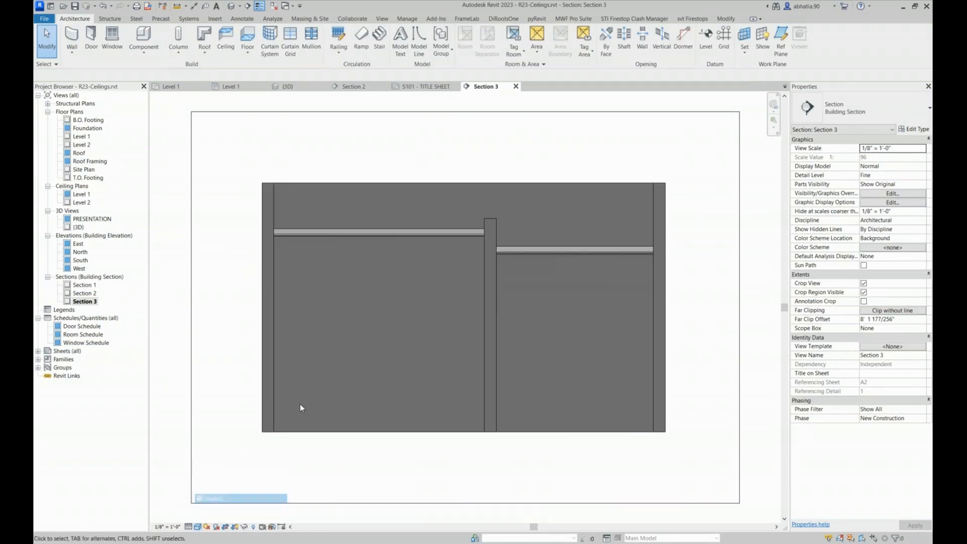
Check the height offset from level of the small-room ceiling and the large-room ceiling in the section
scroll(665, 247, "up", 1)
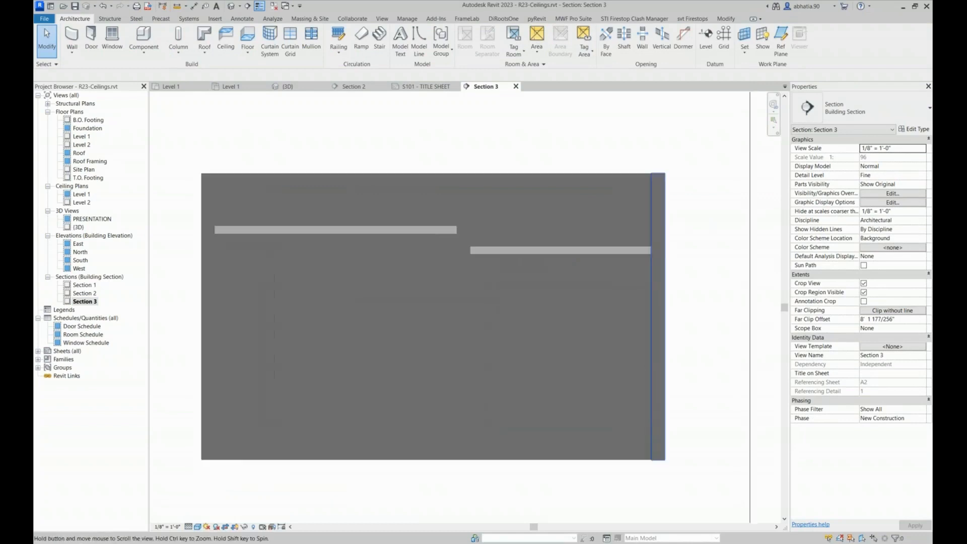
middle_click_drag(665, 248, 616, 208)
left_click(571, 212)
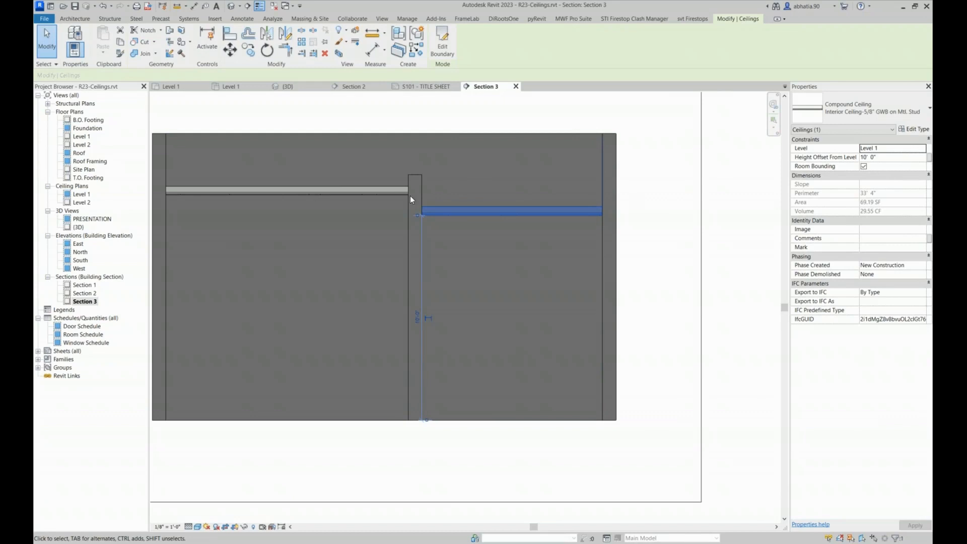
left_click(273, 190)
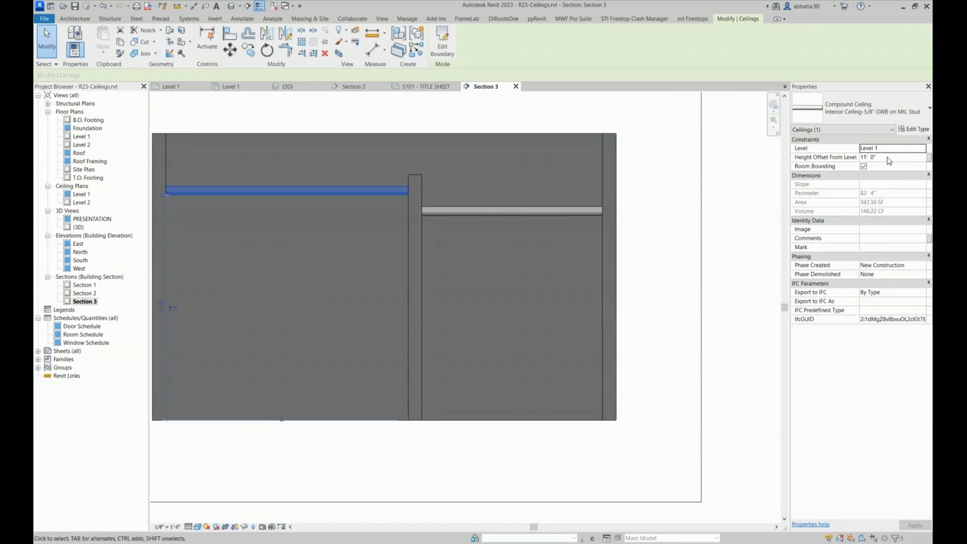
left_click(635, 169)
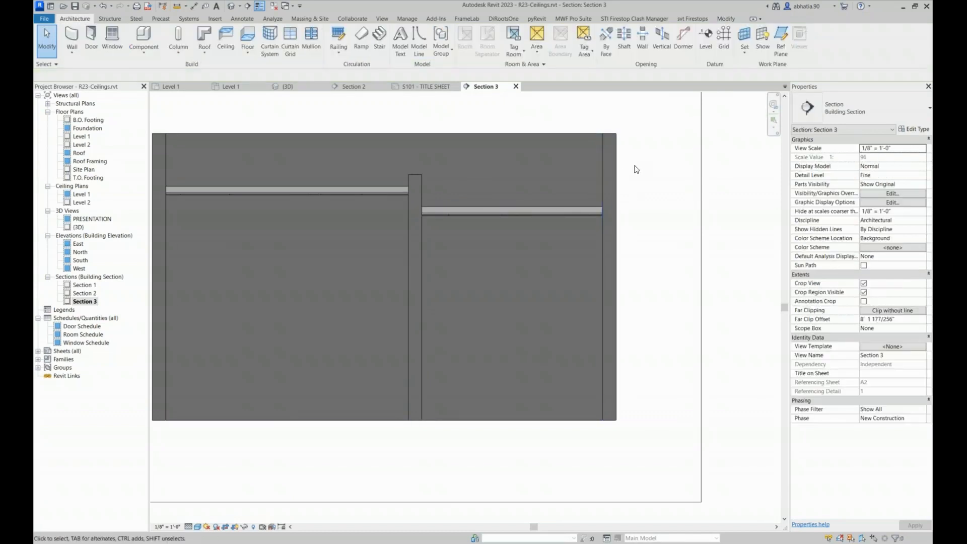
Add an aligned dimension from the base of the walls to the underside of the small-room ceiling, placed outside the outer wall
key("d")
key("i")
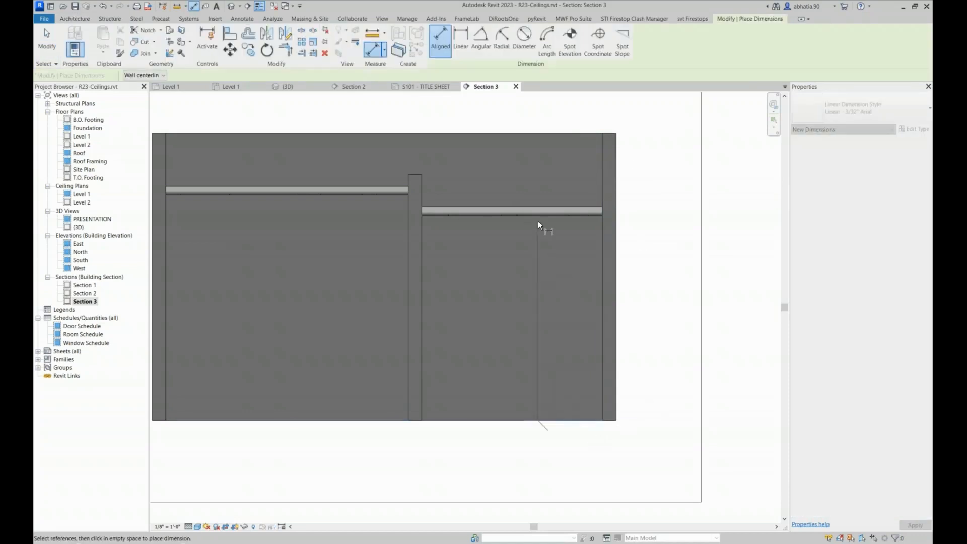
scroll(537, 220, "up", 5)
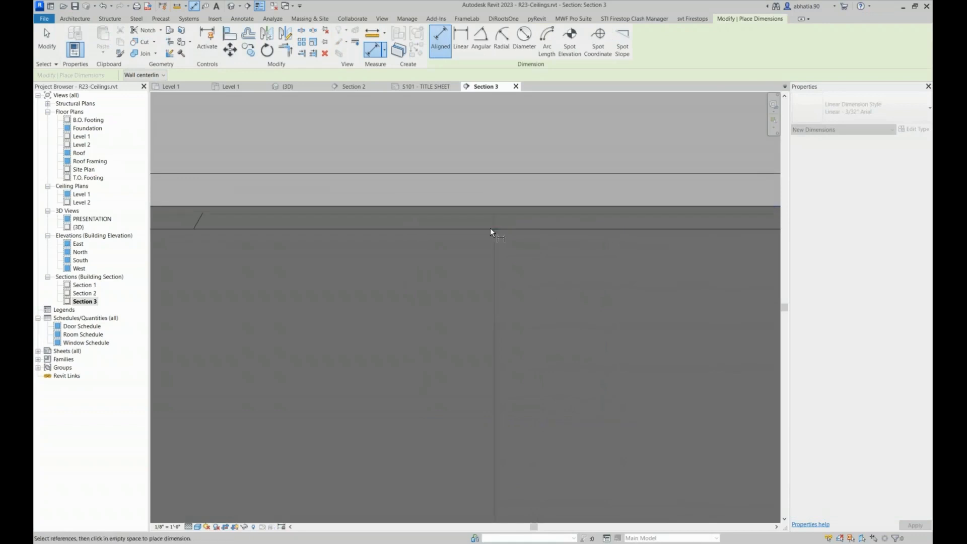
left_click(487, 229)
scroll(488, 226, "down", 5)
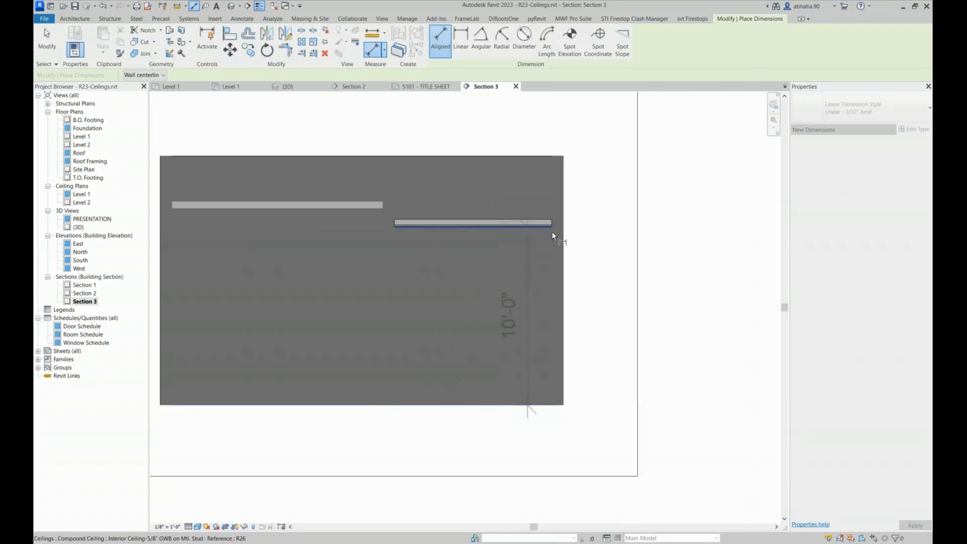
left_click(609, 237)
scroll(503, 221, "up", 5)
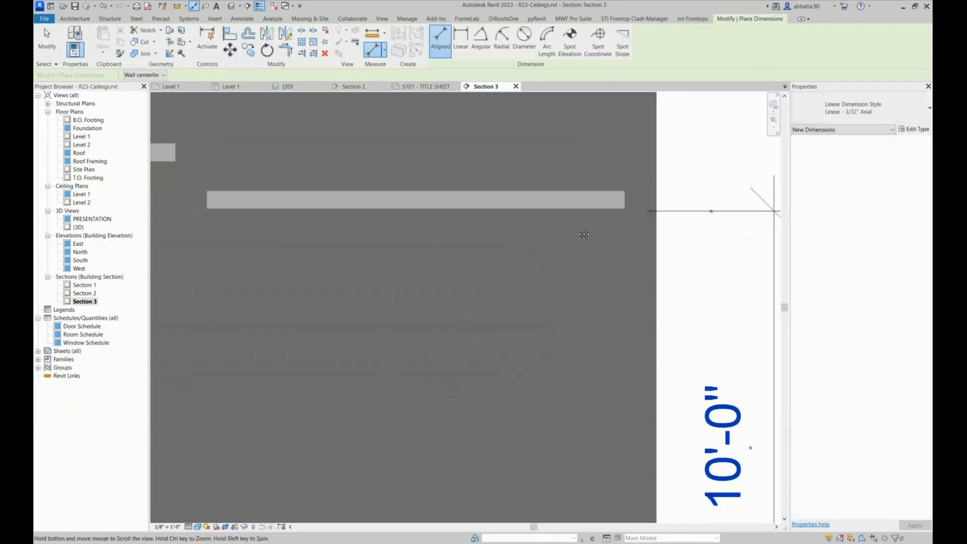
key("Escape")
key("Escape")
Compare the small-room ceiling's height offset from level with the dimension to its underside
left_click(577, 200)
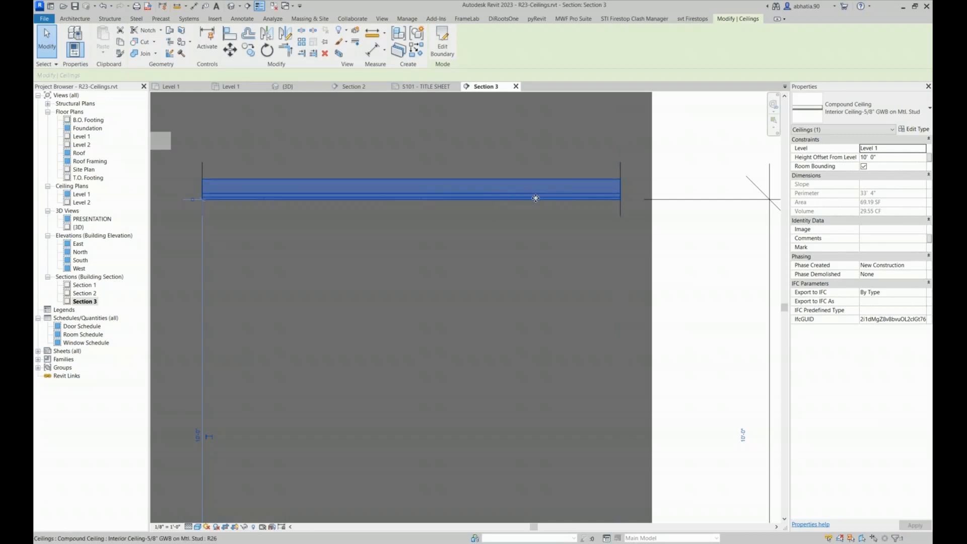
left_click(913, 157)
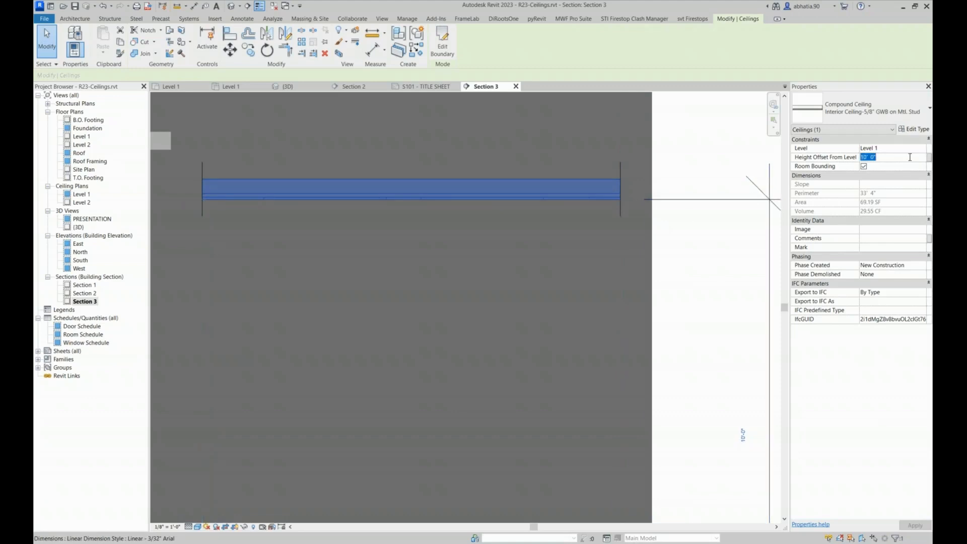
scroll(545, 160, "down", 4)
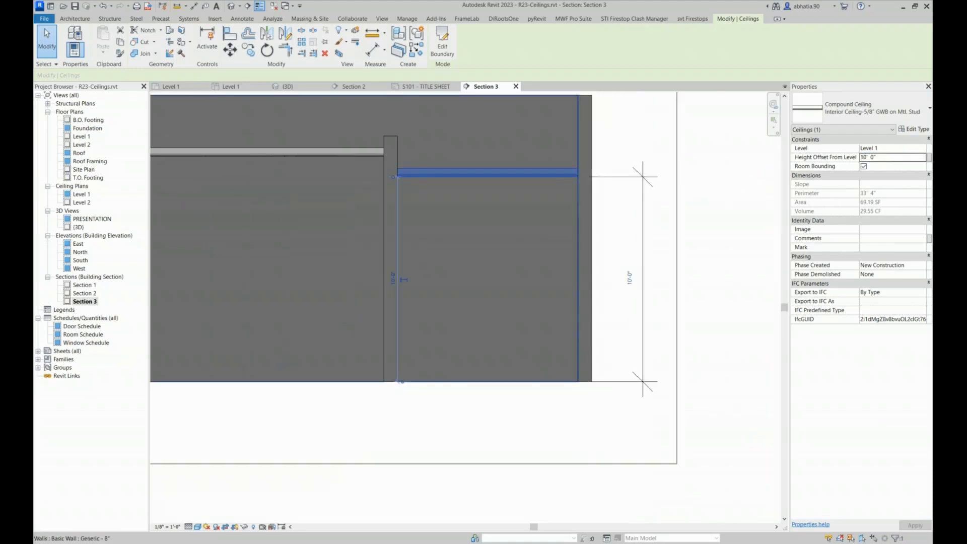
left_click(624, 137)
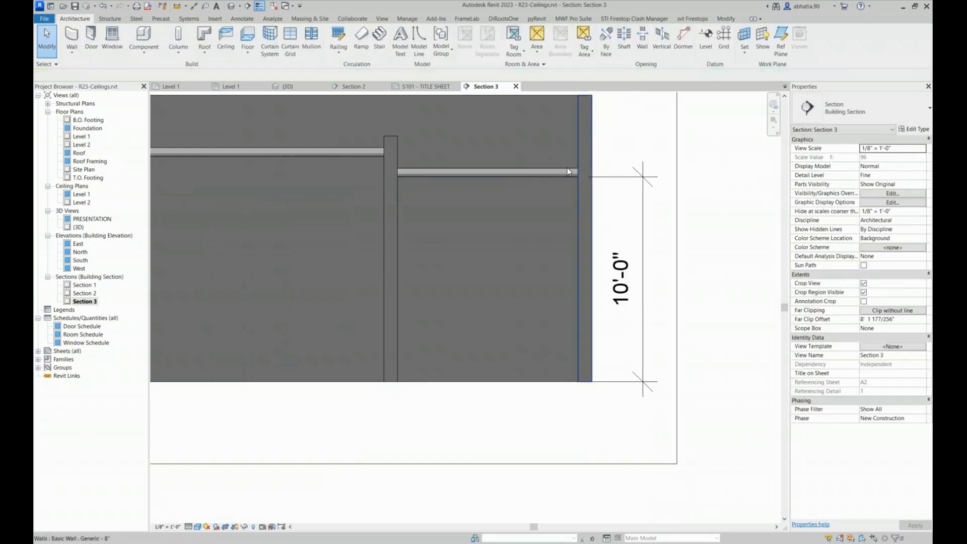
Change the small-room ceiling's type to the Generic type of the Basic Ceiling family
left_click(529, 172)
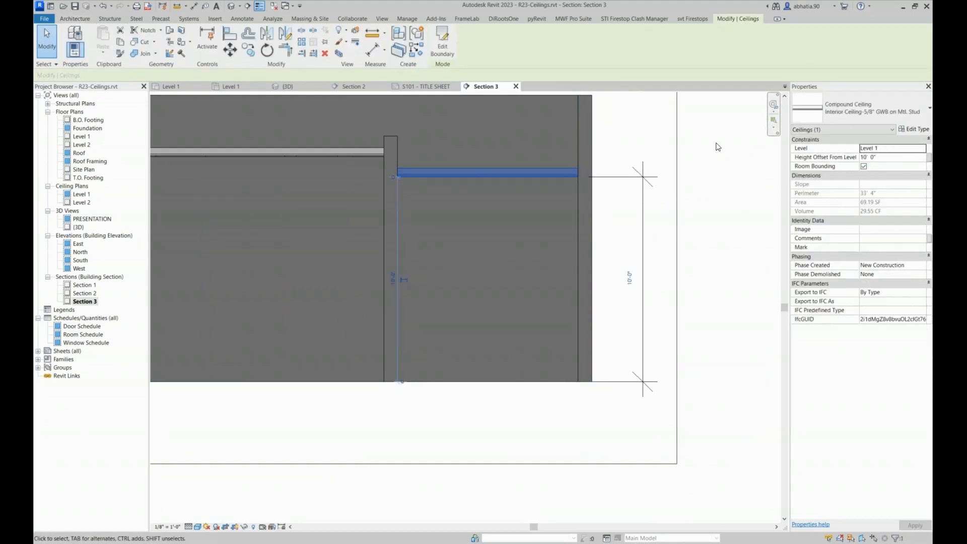
left_click(805, 111)
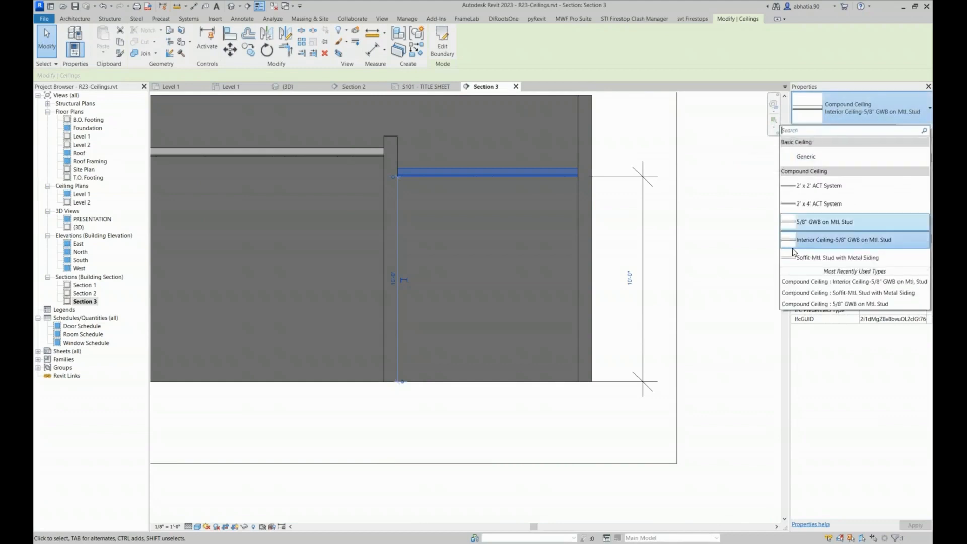
left_click(817, 158)
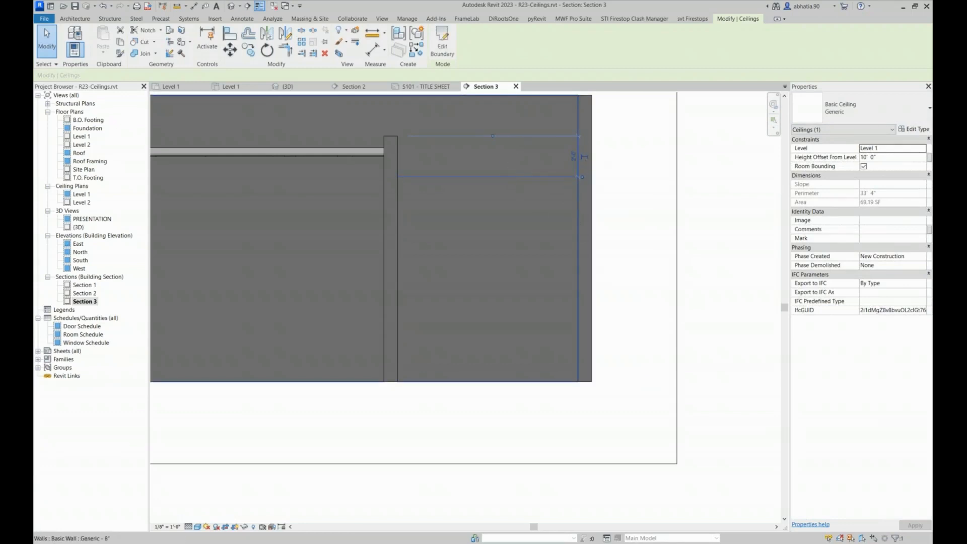
Examine the Generic ceiling's type properties, including its material and the available ceiling families
left_click(914, 129)
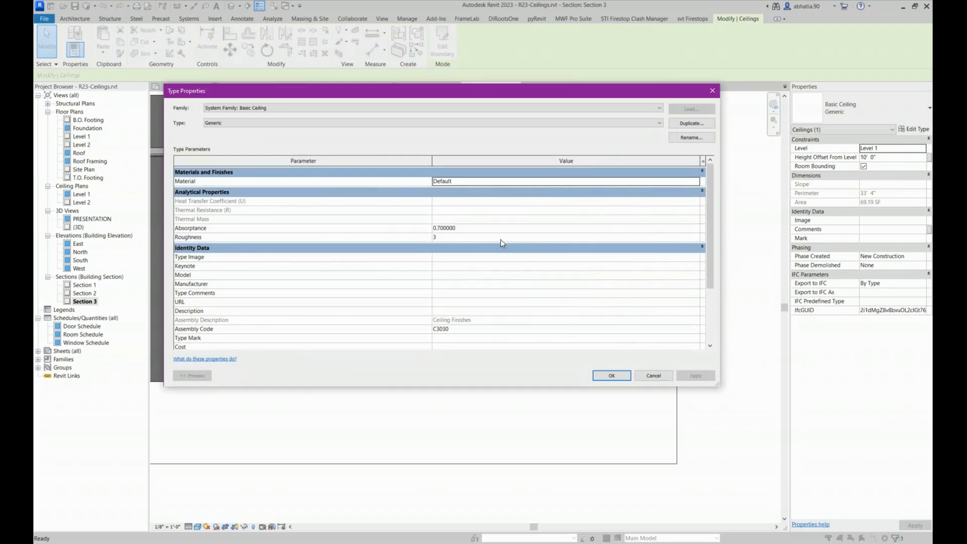
left_click(666, 182)
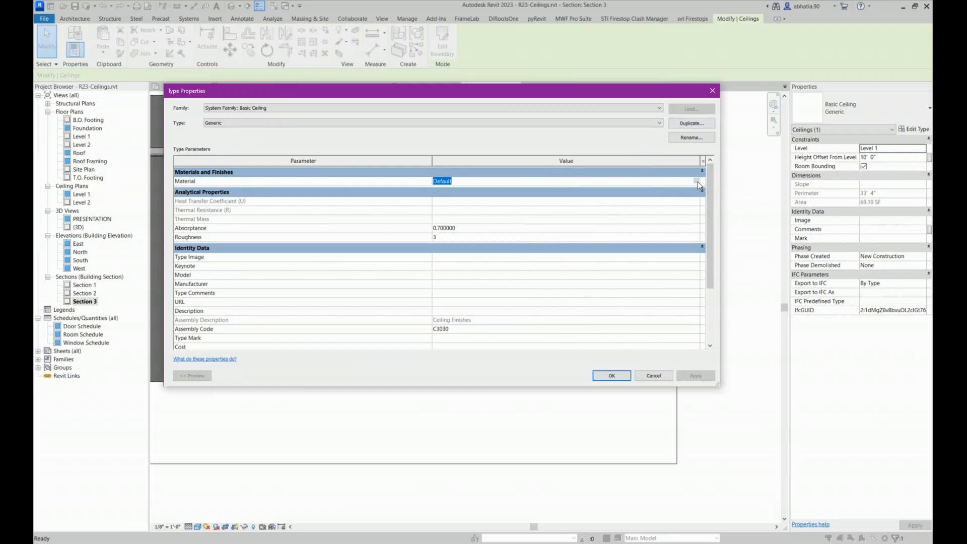
left_click(638, 125)
left_click(618, 114)
left_click(626, 107)
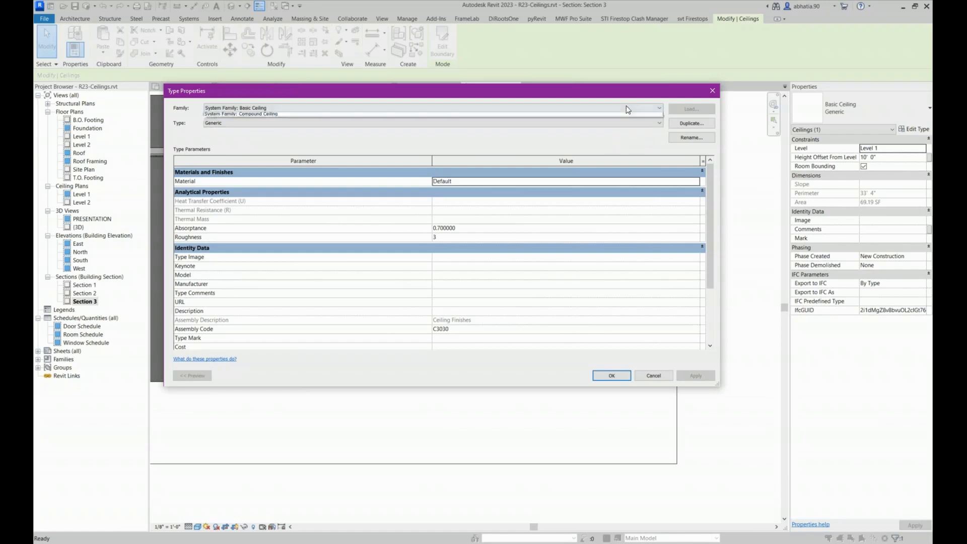
left_click(573, 131)
left_click(580, 111)
left_click(566, 130)
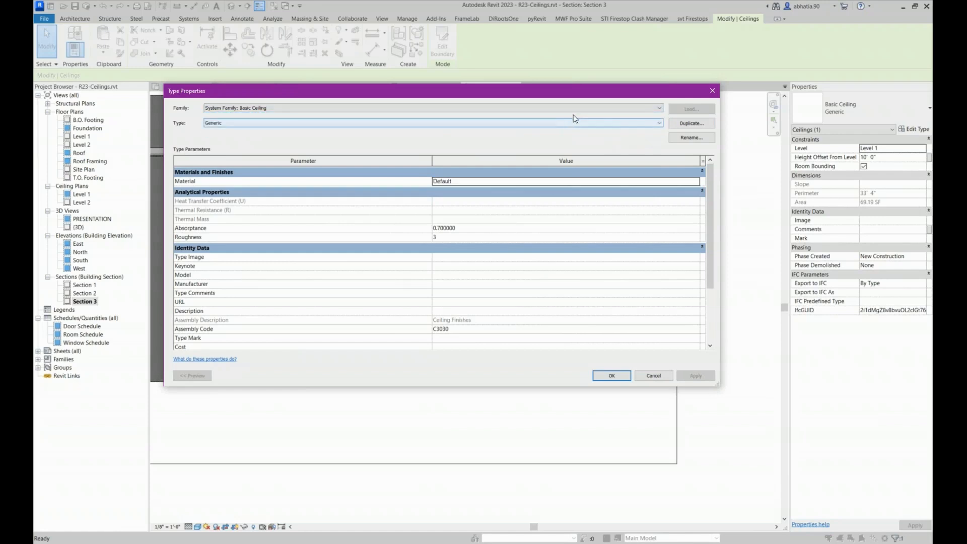
Switch the type properties to the Compound Ceiling type Interior Ceiling-5/8" GWB on Mtl. Stud and open its structure for editing
left_click(578, 107)
left_click(572, 121)
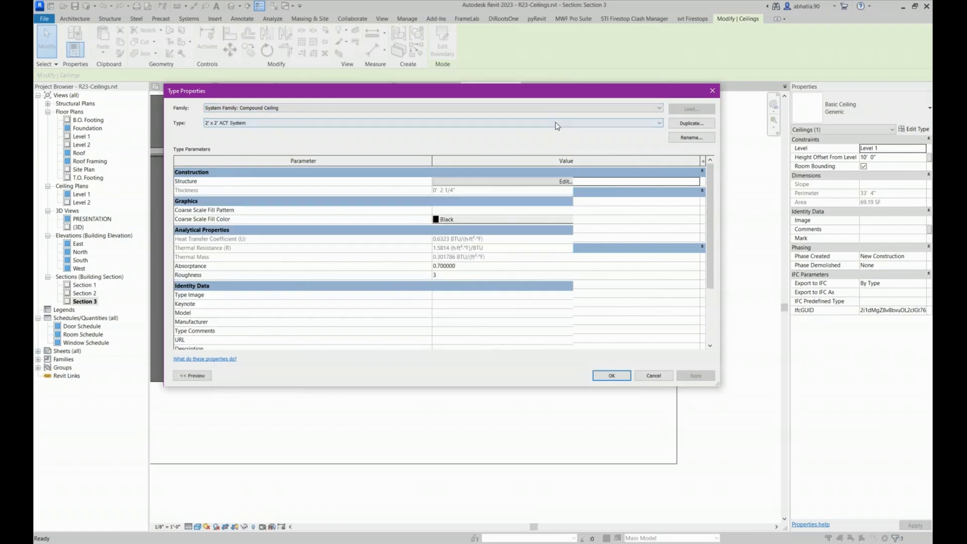
left_click(551, 122)
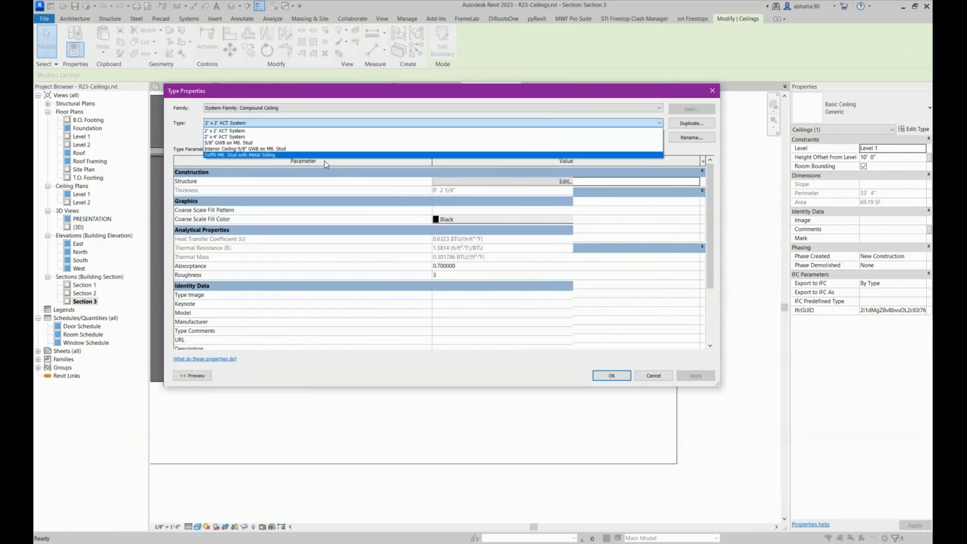
left_click(291, 149)
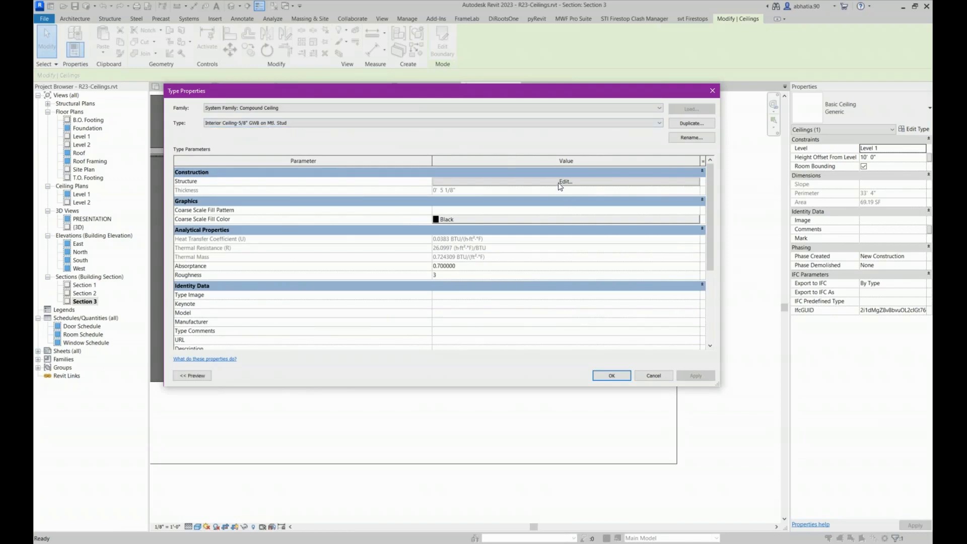
left_click(482, 183)
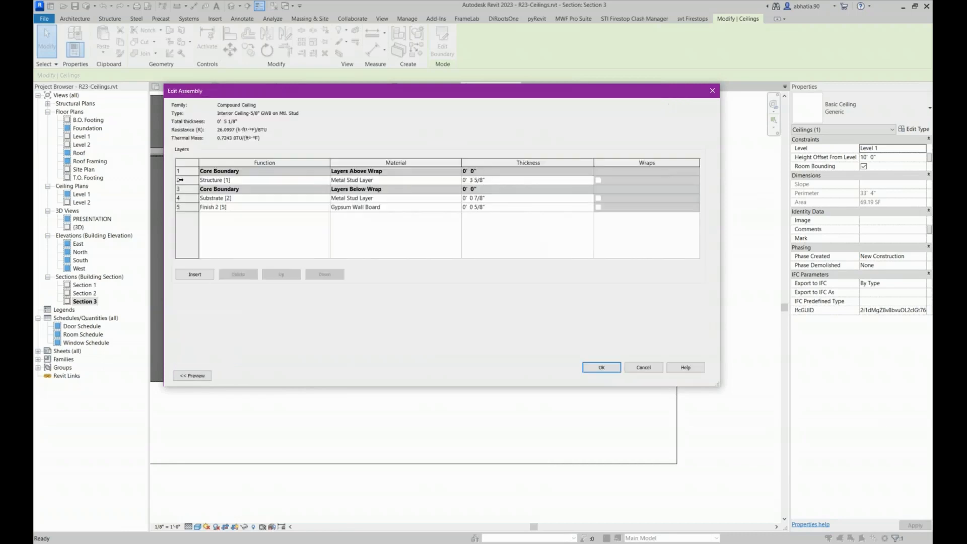
Examine the Structure [1] layer and its thickness in the compound ceiling assembly
left_click(181, 180)
left_click(497, 181)
left_click(497, 182)
left_click(191, 180)
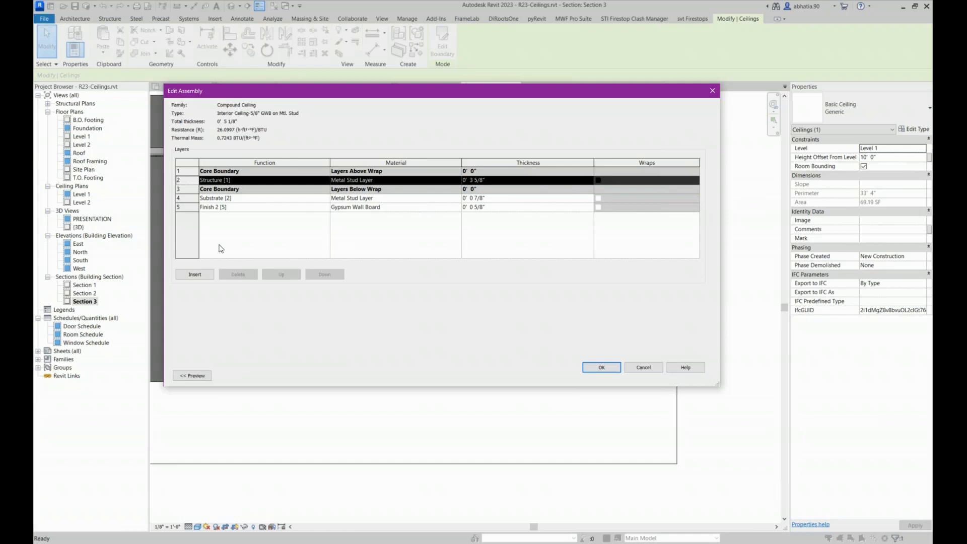
left_click(486, 181)
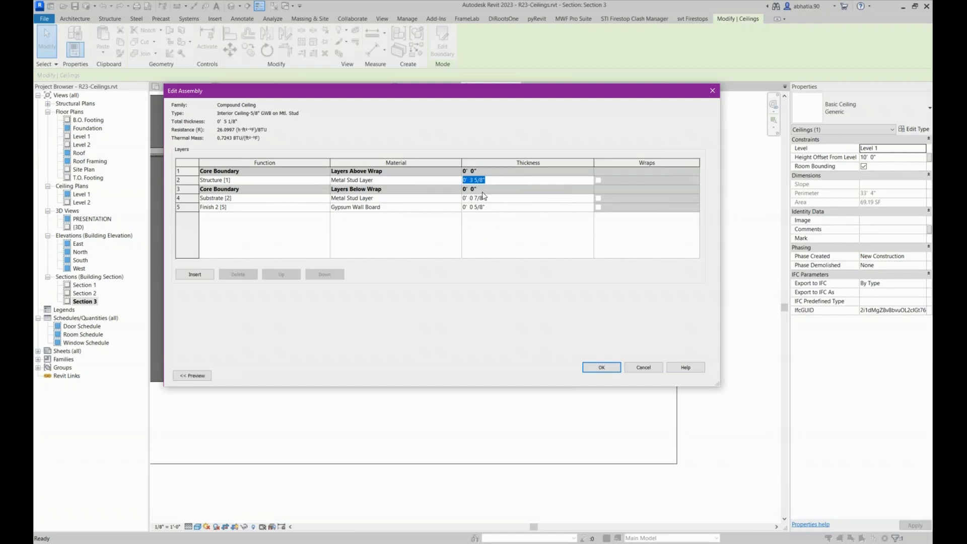
left_click(494, 180)
Review the function, material and thickness of the Substrate [2] layer and the Finish 2 [5] layer below the core
left_click(187, 200)
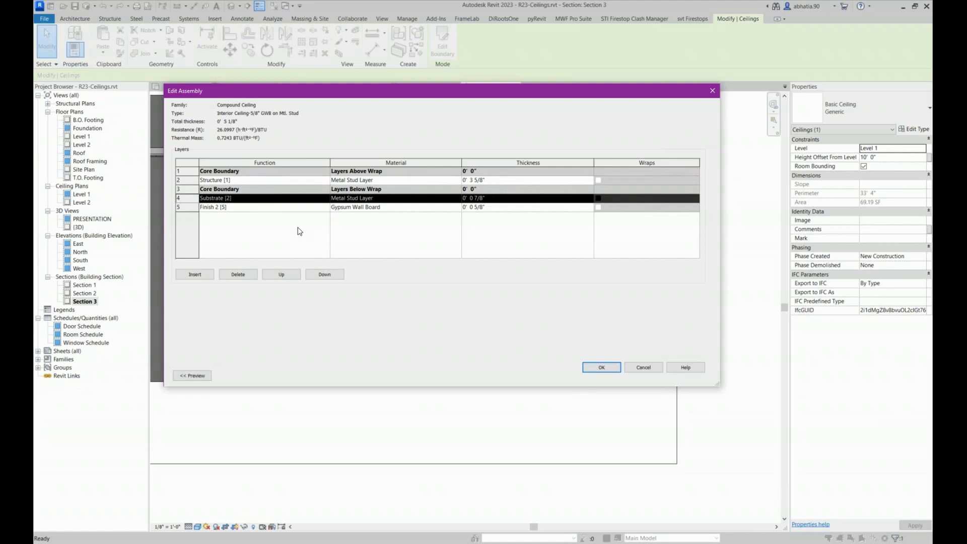
left_click(380, 199)
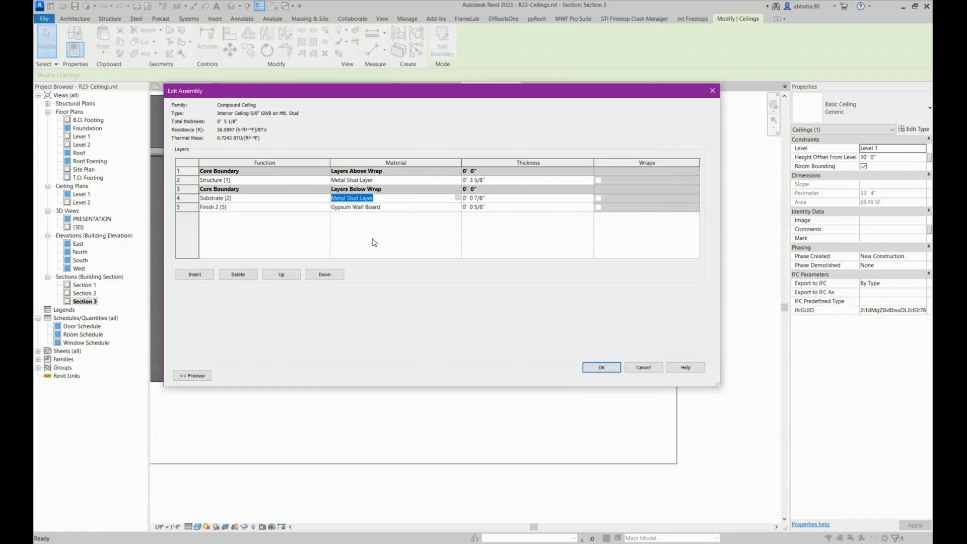
left_click(259, 197)
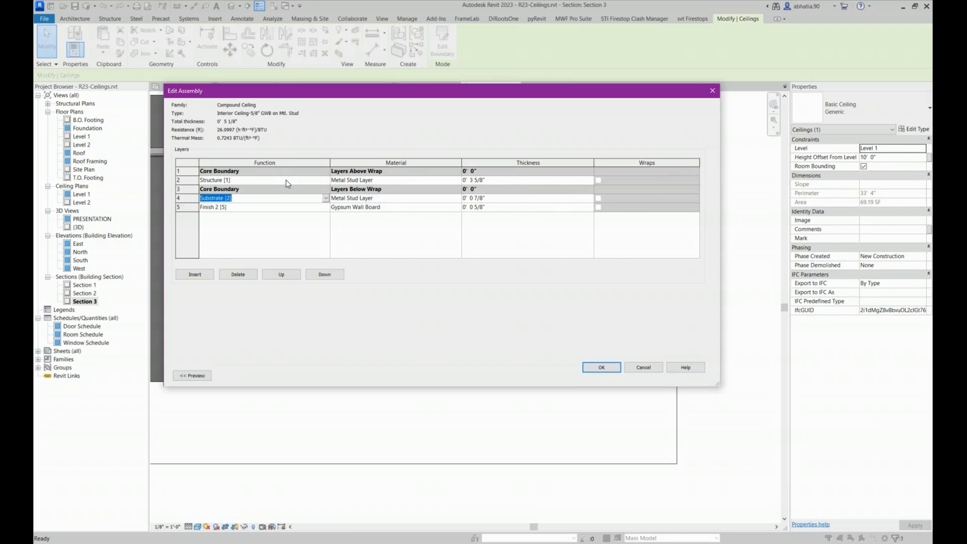
left_click(508, 200)
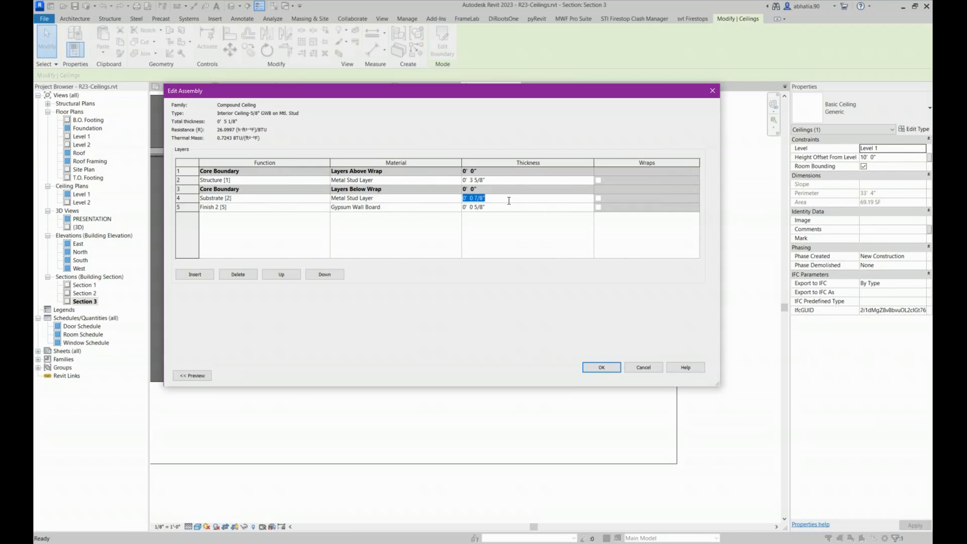
key("Down")
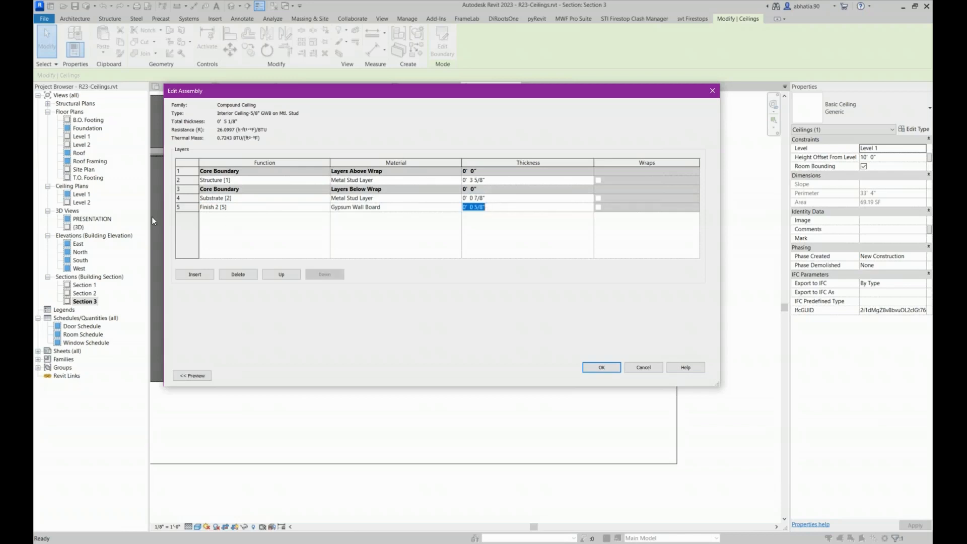
left_click(197, 209)
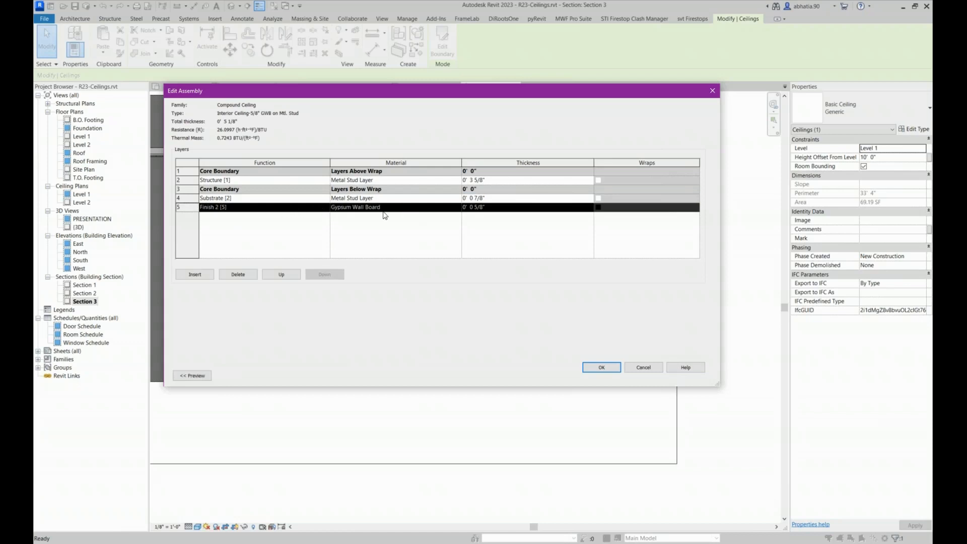
Compare the thicknesses of the Substrate [2] and Finish 2 [5] layers in the compound ceiling assembly
left_click(486, 208)
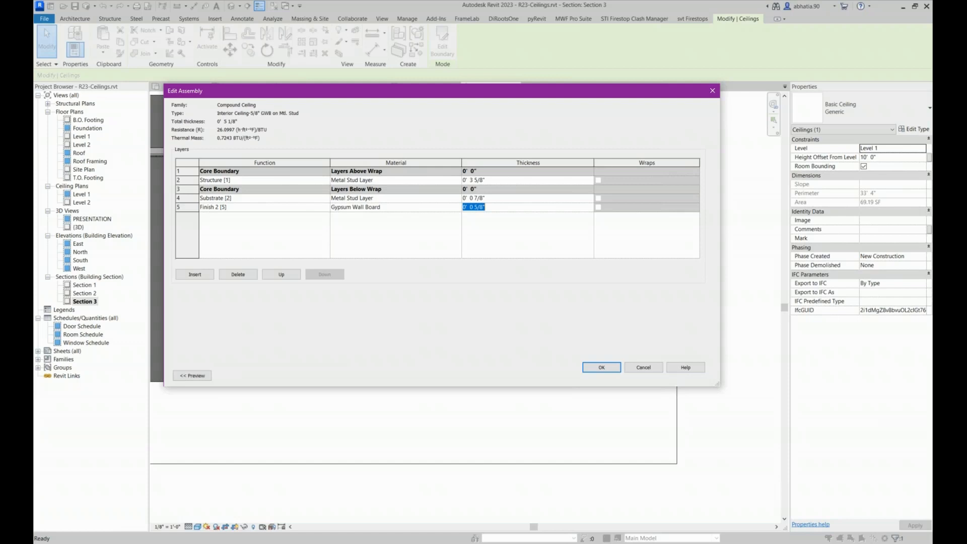
left_click(473, 206)
left_click_drag(490, 200, 418, 200)
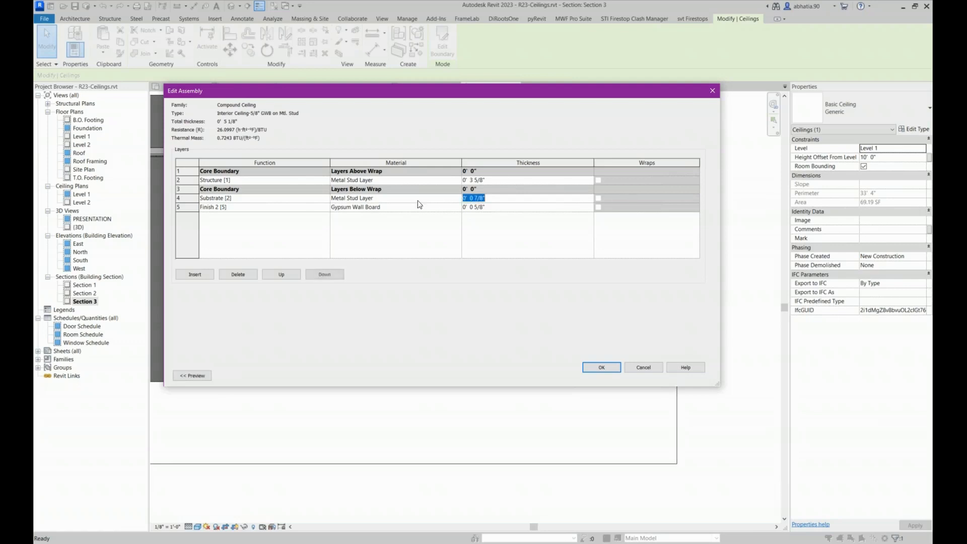
left_click(481, 206)
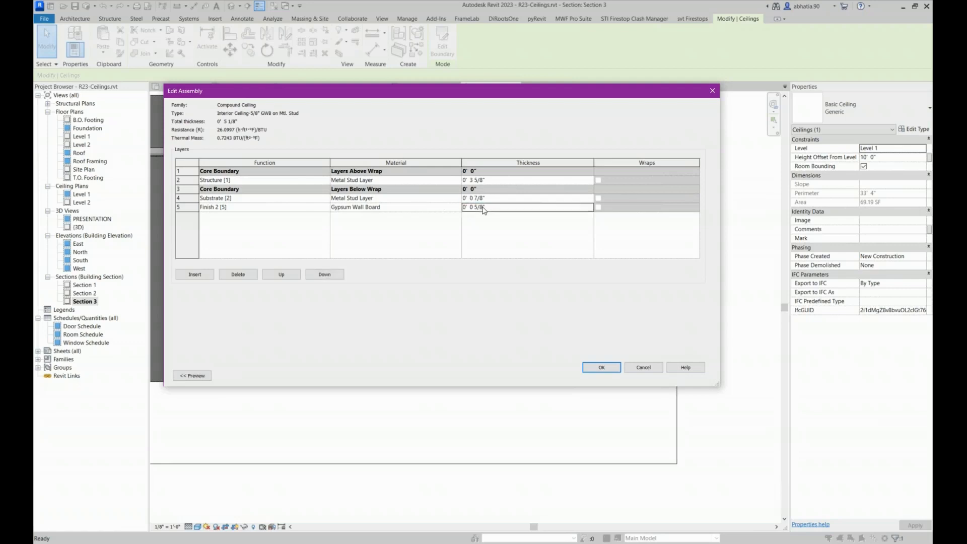
left_click(185, 207)
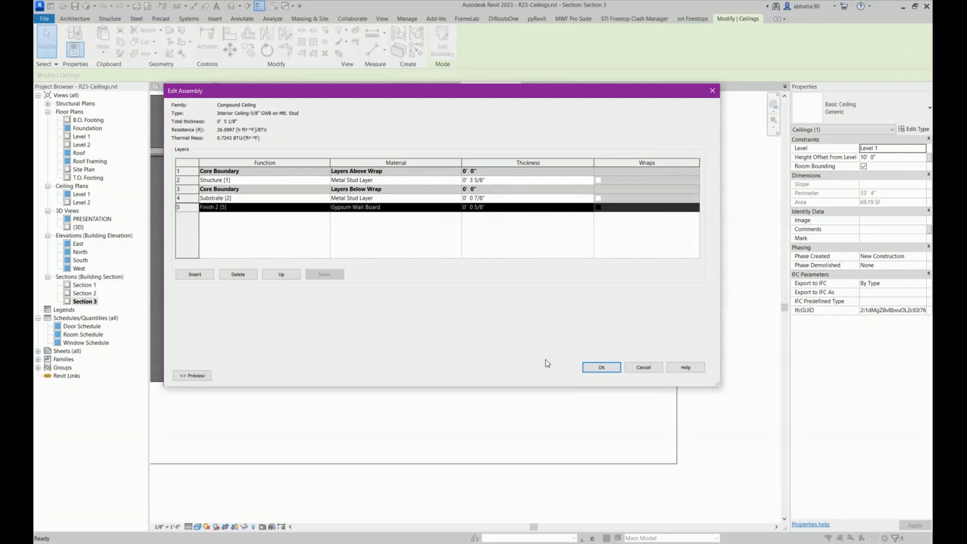
Apply the Interior Ceiling-5/8" GWB on Mtl. Stud type to the selected ceiling and view it in the section
left_click(596, 368)
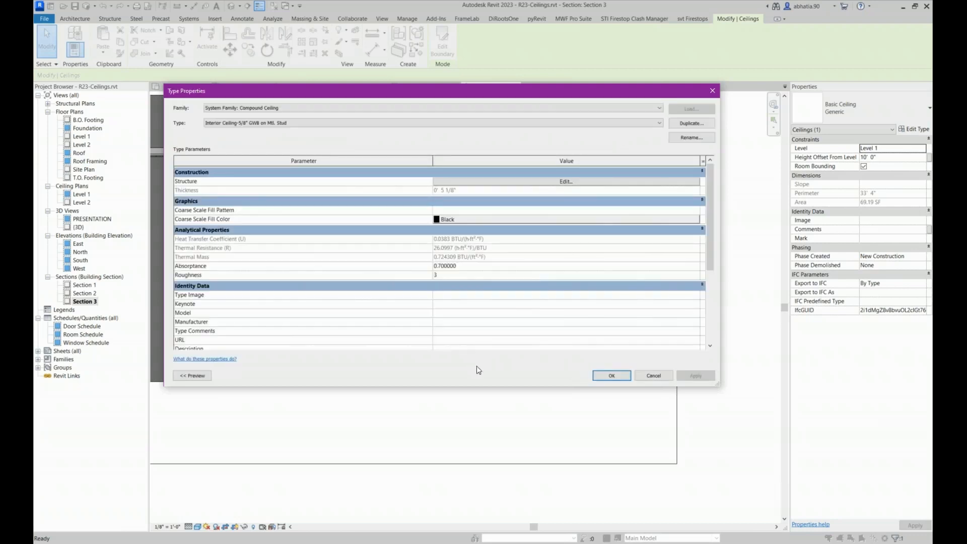
left_click(612, 375)
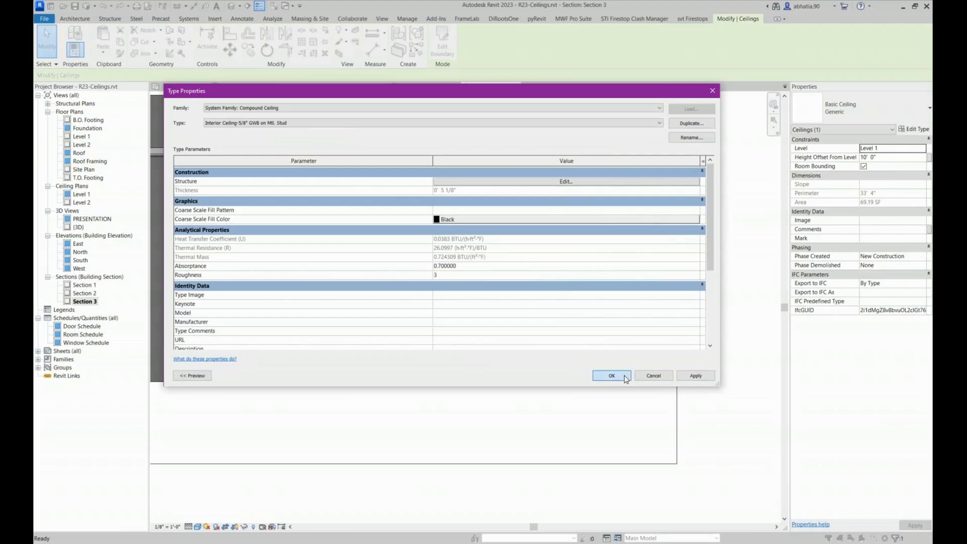
left_click(603, 170)
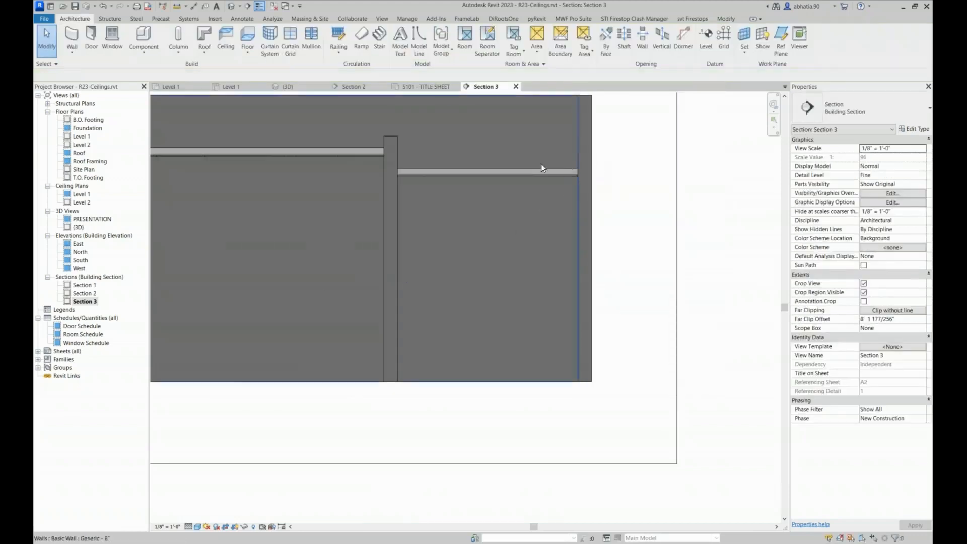
scroll(531, 165, "up", 3)
Change the lower ceiling in the section to Soffit-Mtl. Stud with Metal Siding and open that type's structure for editing
left_click(540, 195)
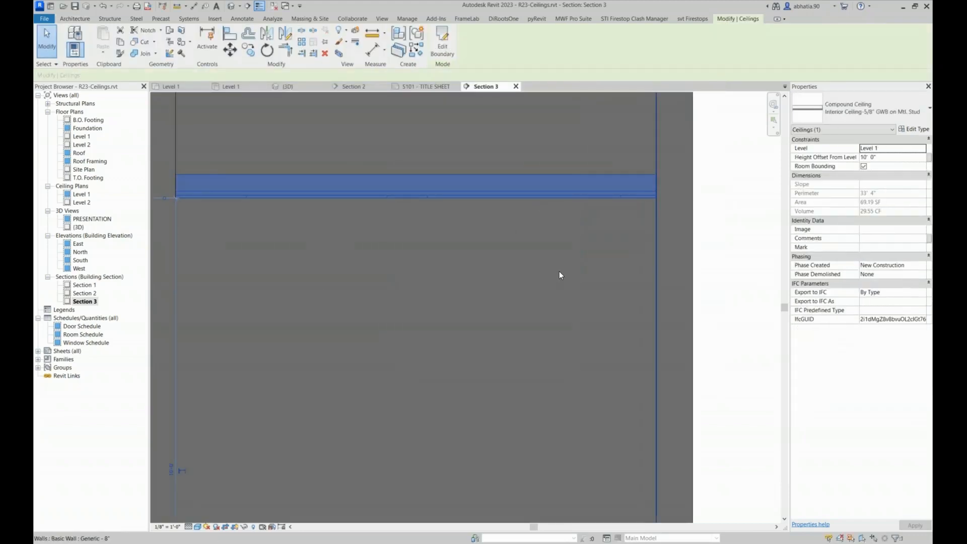
scroll(557, 268, "down", 3)
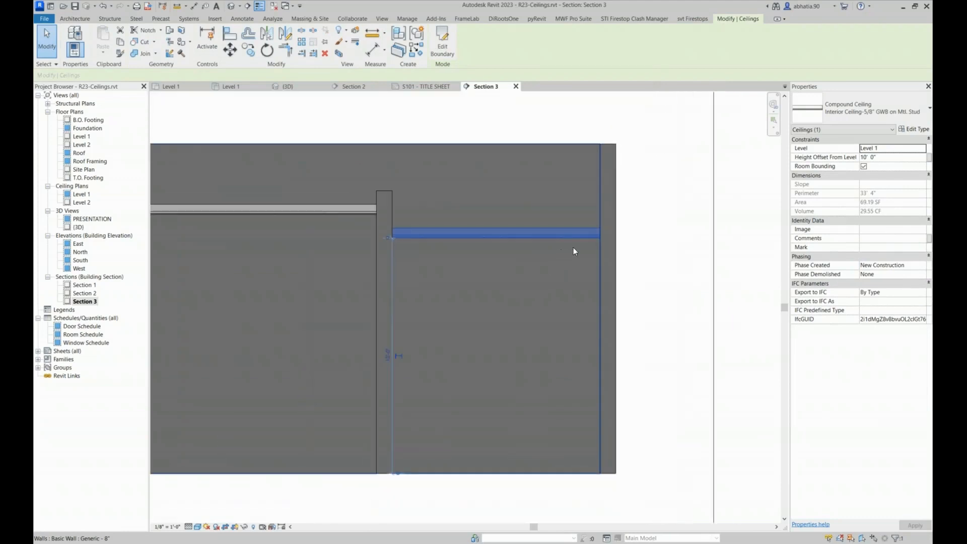
left_click(834, 123)
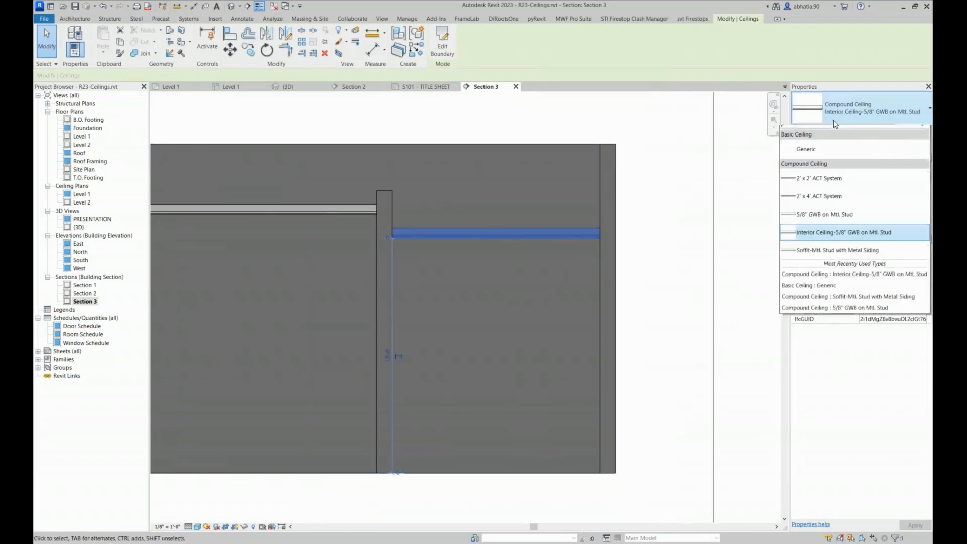
left_click(825, 250)
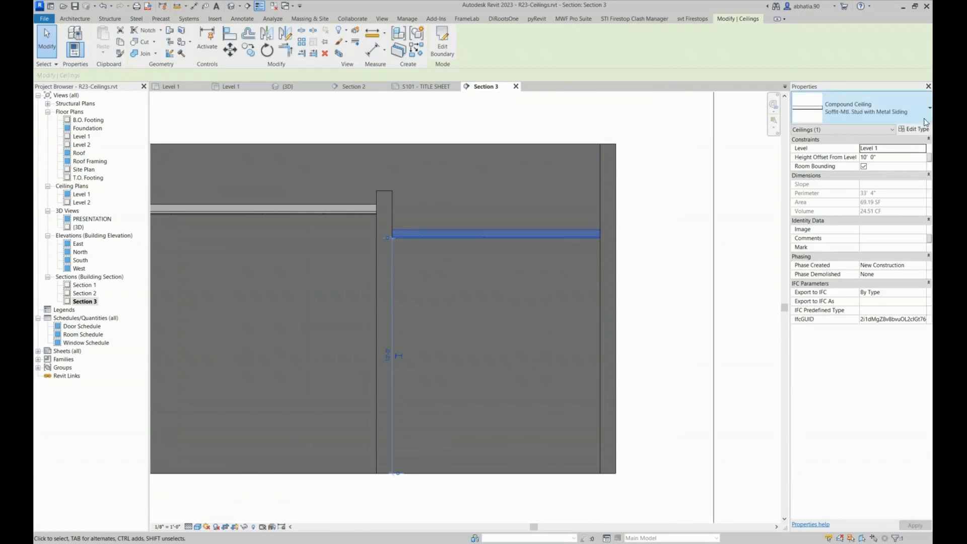
left_click(914, 129)
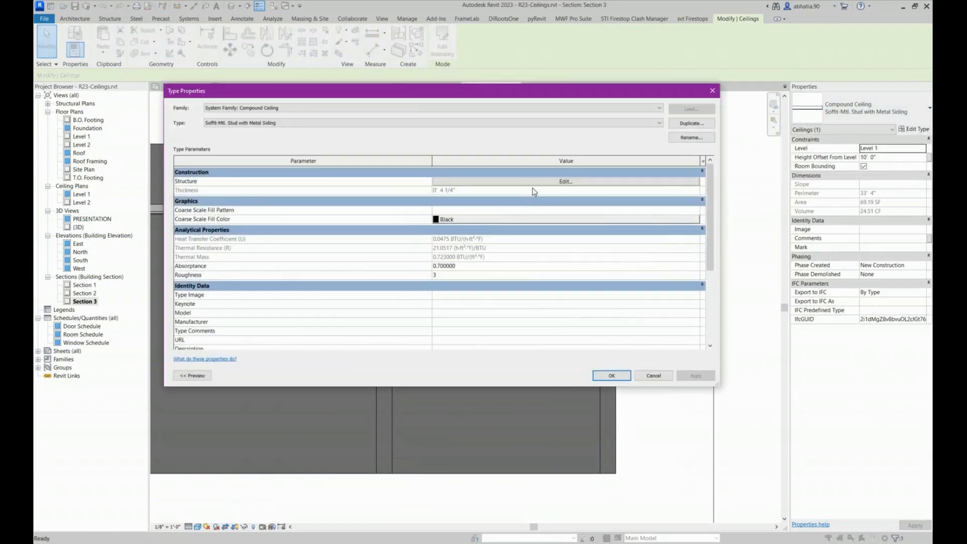
left_click(535, 182)
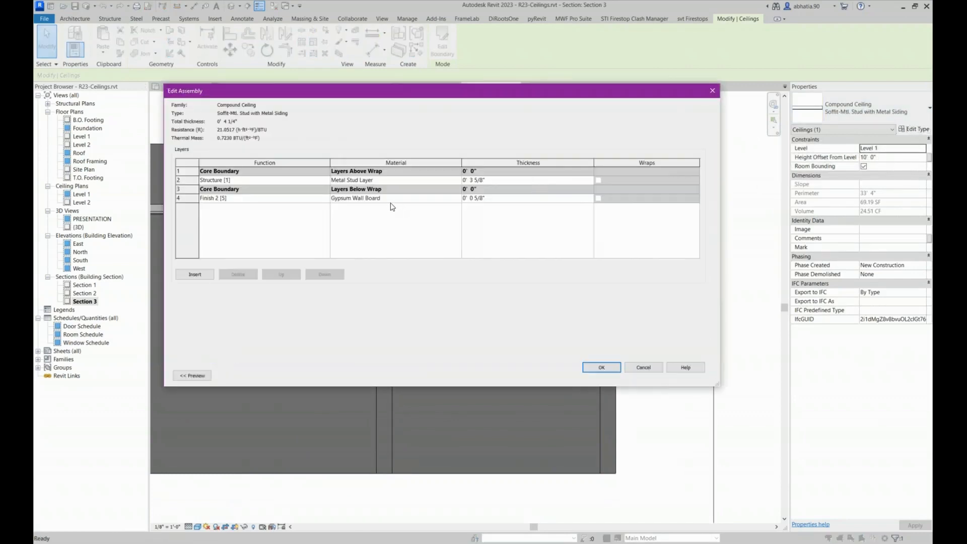
Set the soffit type's Finish 2 [5] material to Metal - Aluminum, check the layer thicknesses and accept the type changes
left_click(389, 198)
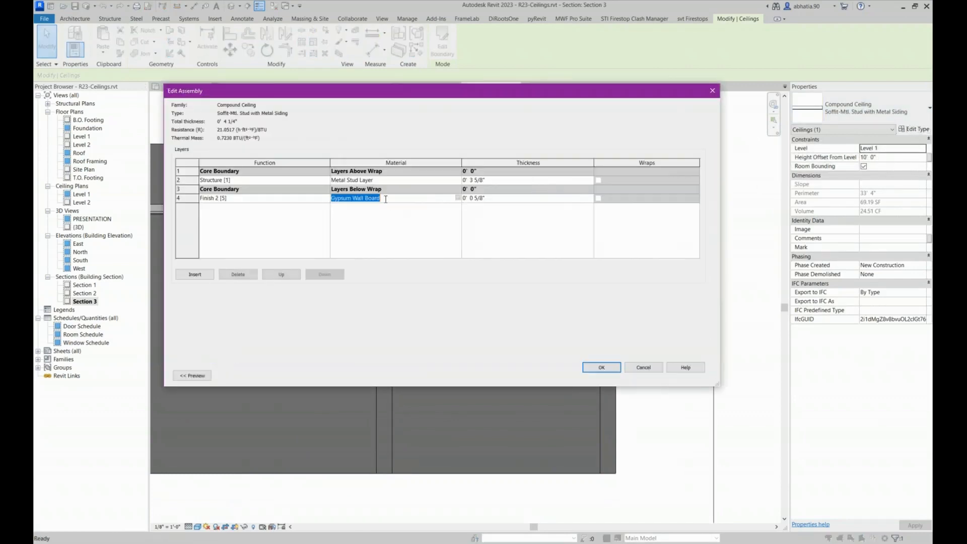
left_click(457, 198)
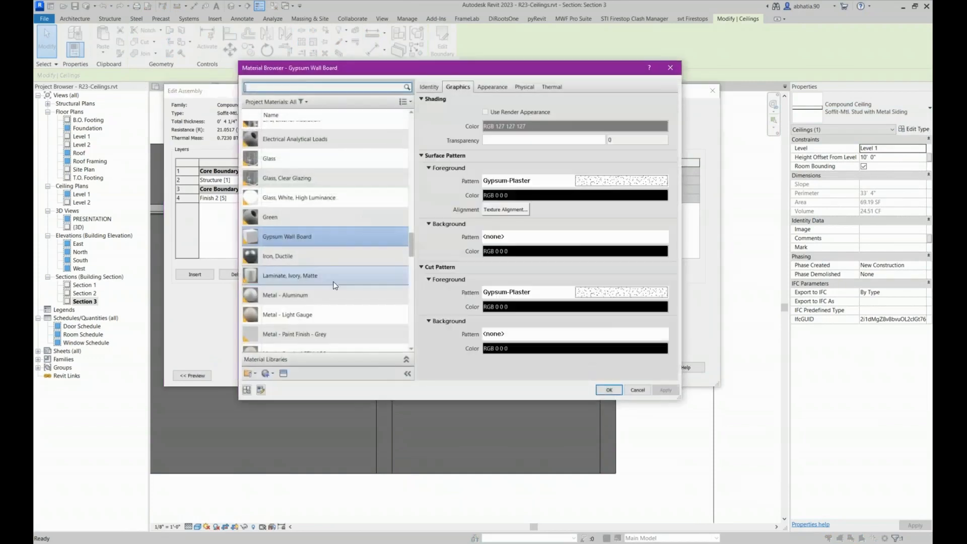
left_click(309, 306)
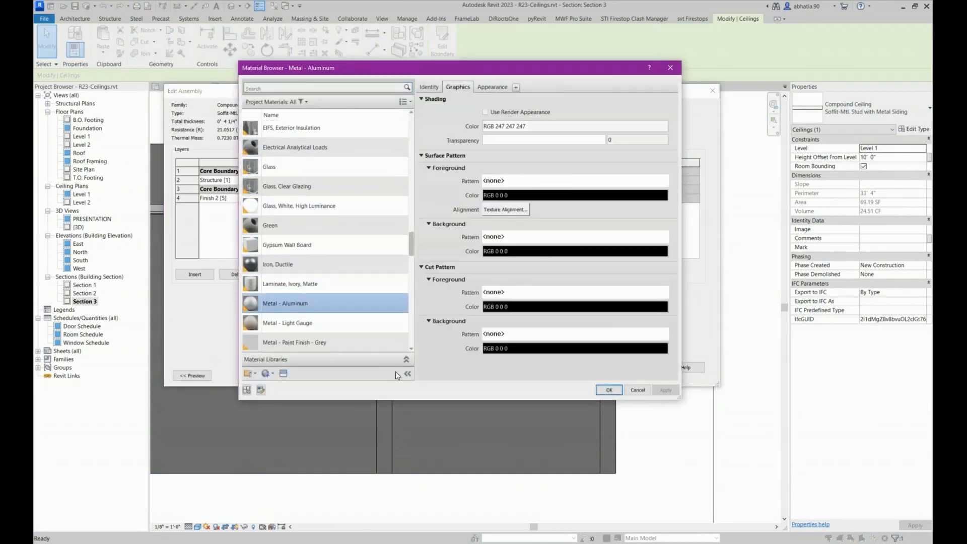
left_click(608, 390)
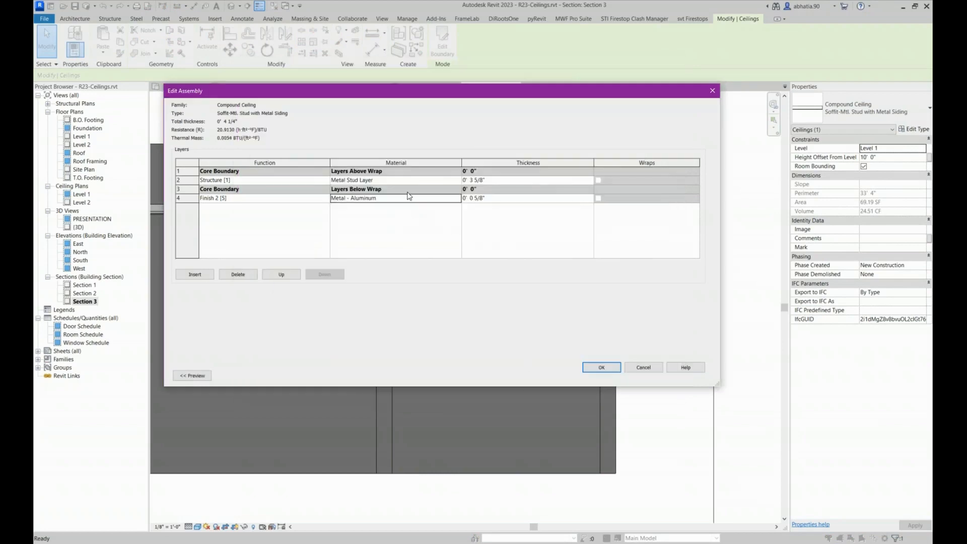
left_click(493, 182)
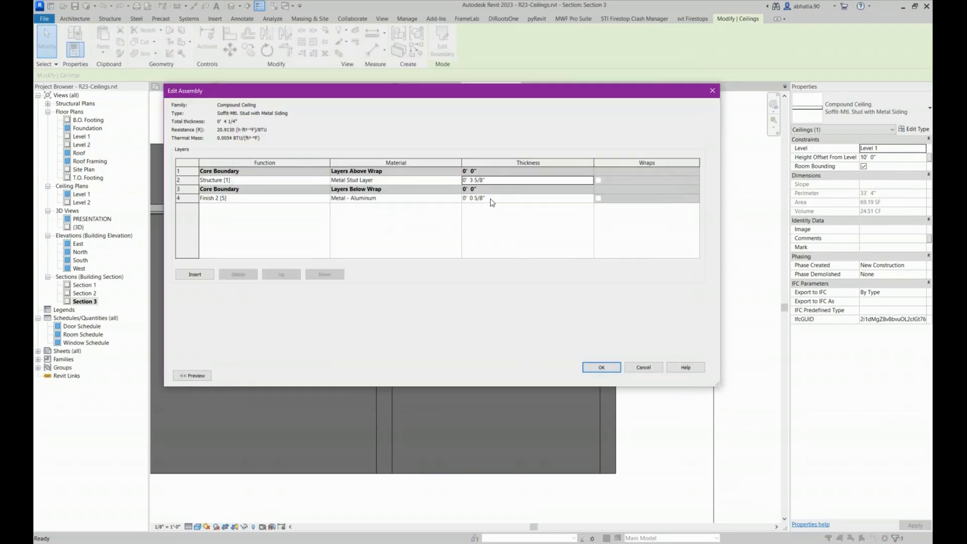
left_click(489, 198)
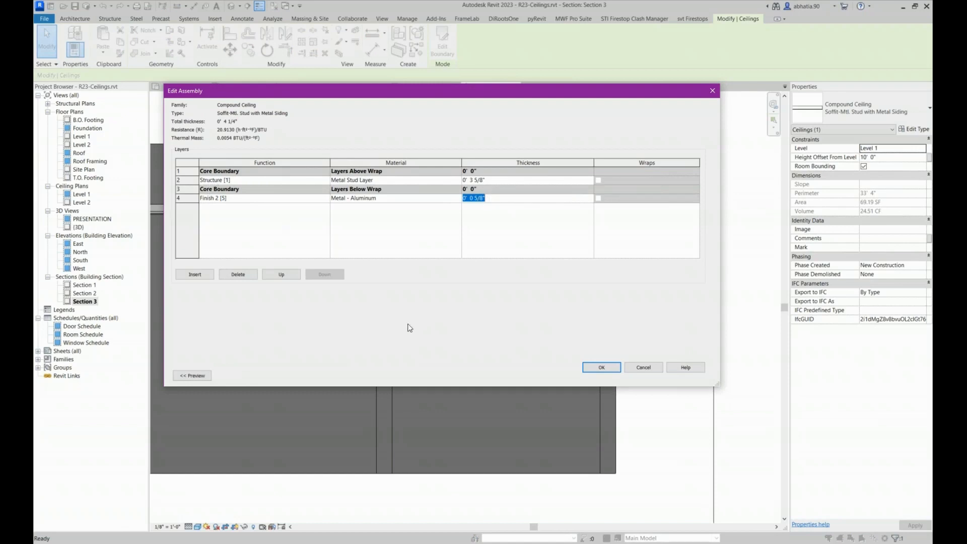
left_click(599, 368)
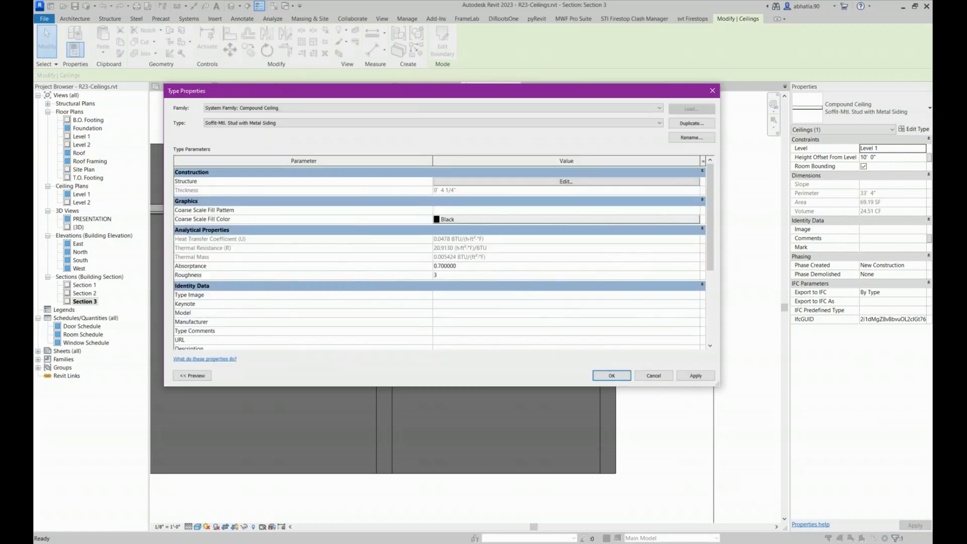
left_click(610, 376)
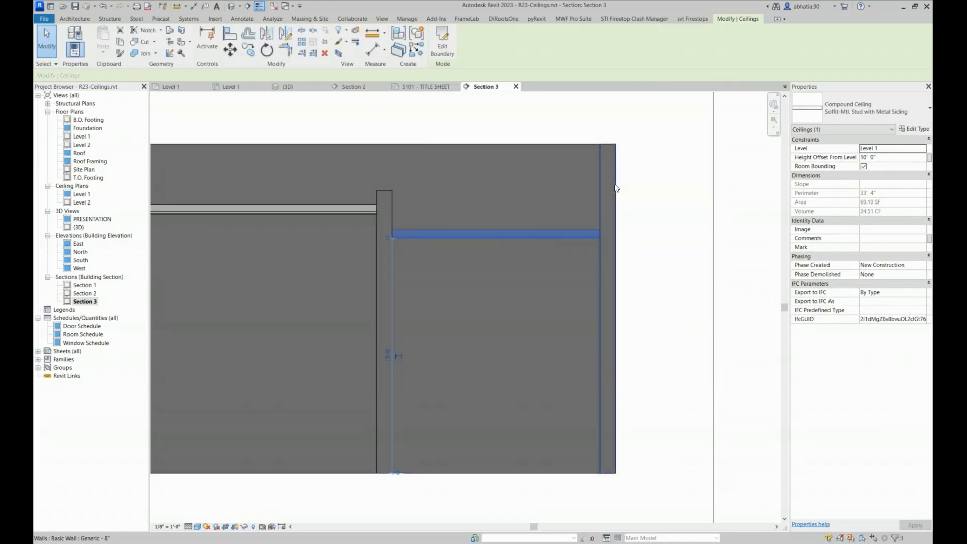
Open the Level 1 reflected ceiling plan, select the L-shaped ceiling and switch MWF Pro Suite to the floor module
left_click(635, 151)
scroll(636, 151, "down", 3)
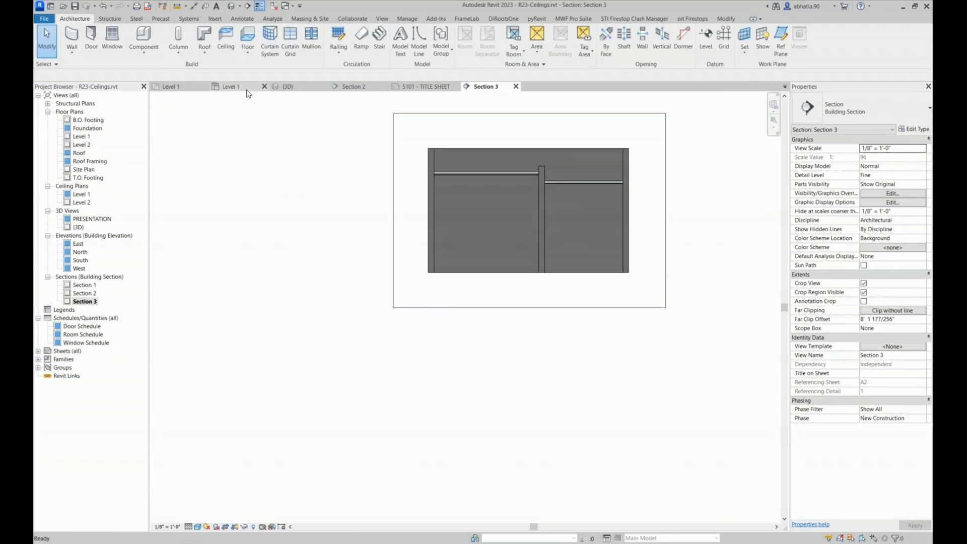
left_click(232, 86)
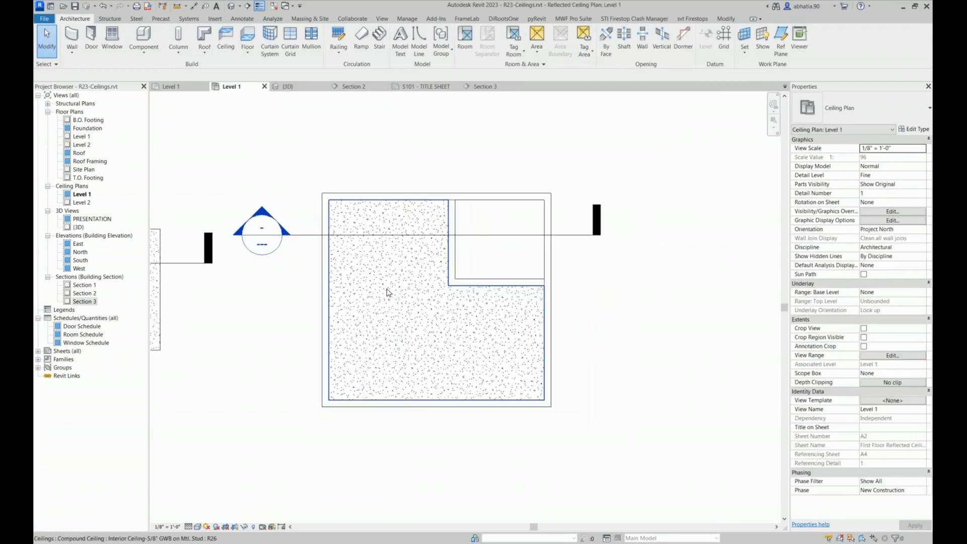
left_click(388, 292)
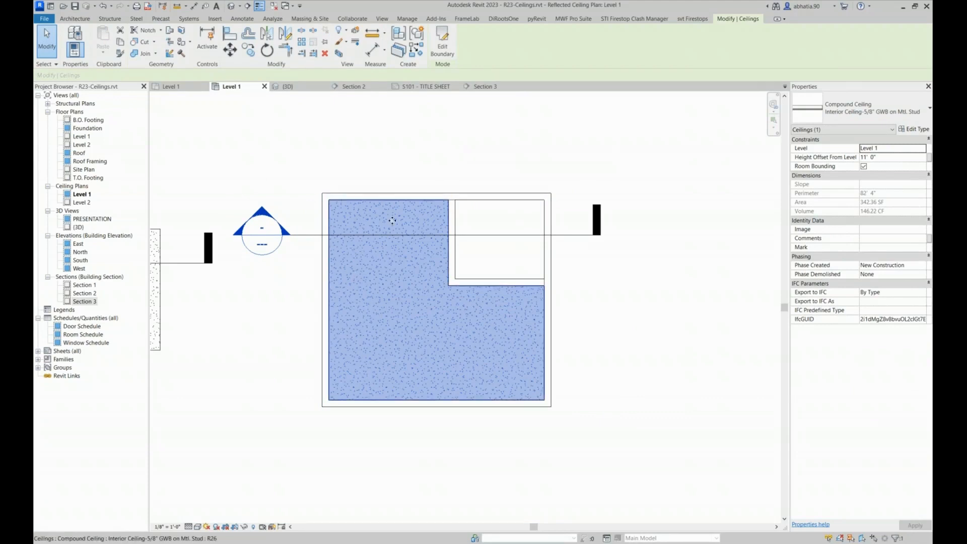
left_click(573, 19)
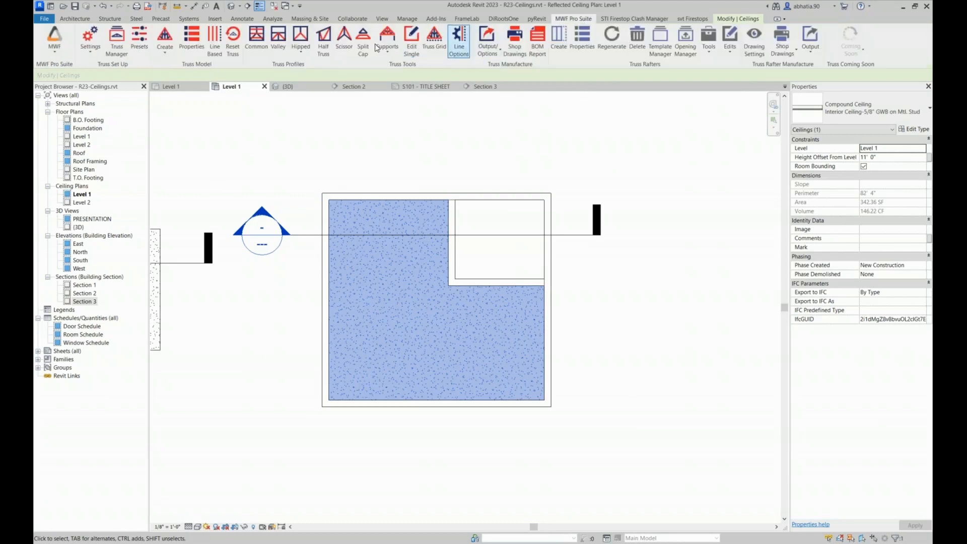
left_click(54, 40)
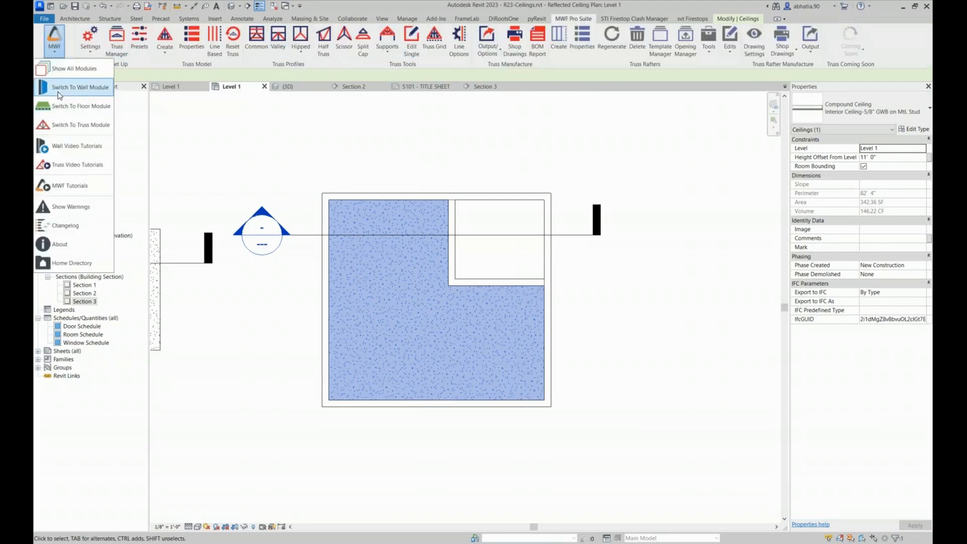
left_click(80, 105)
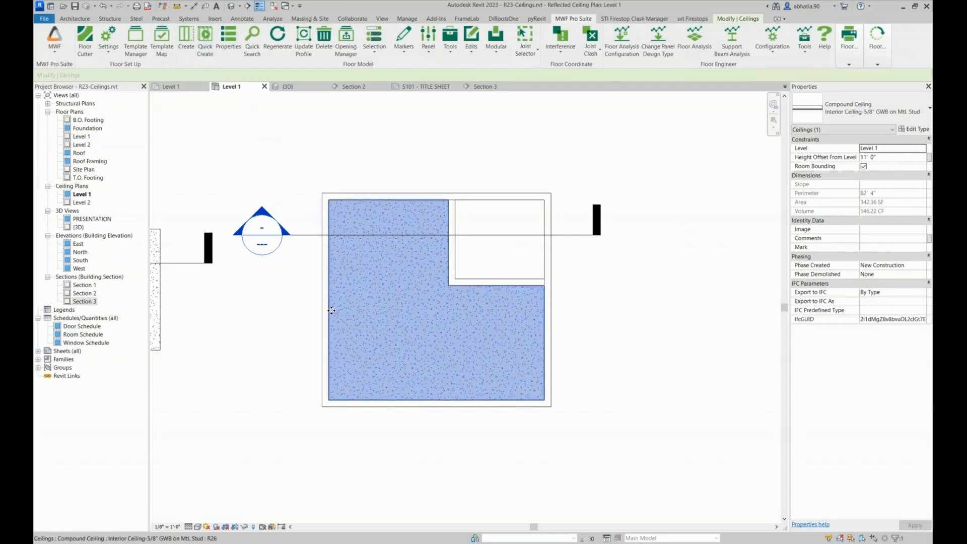
Frame the standalone rectangular ceiling beside the framed panel with the Light Gauge template from Default_Imperial, using Frame it Now
left_click(460, 216)
scroll(481, 211, "down", 6)
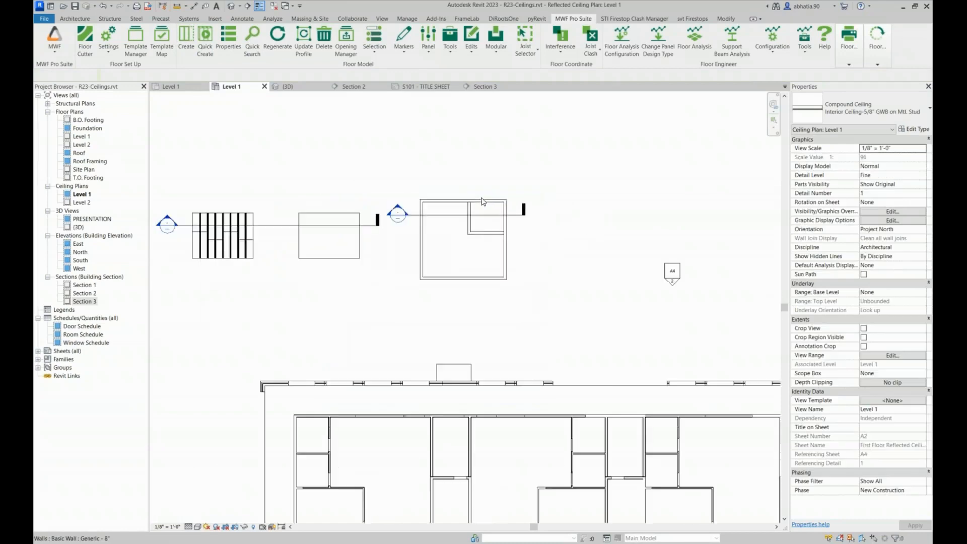
scroll(470, 196, "up", 1)
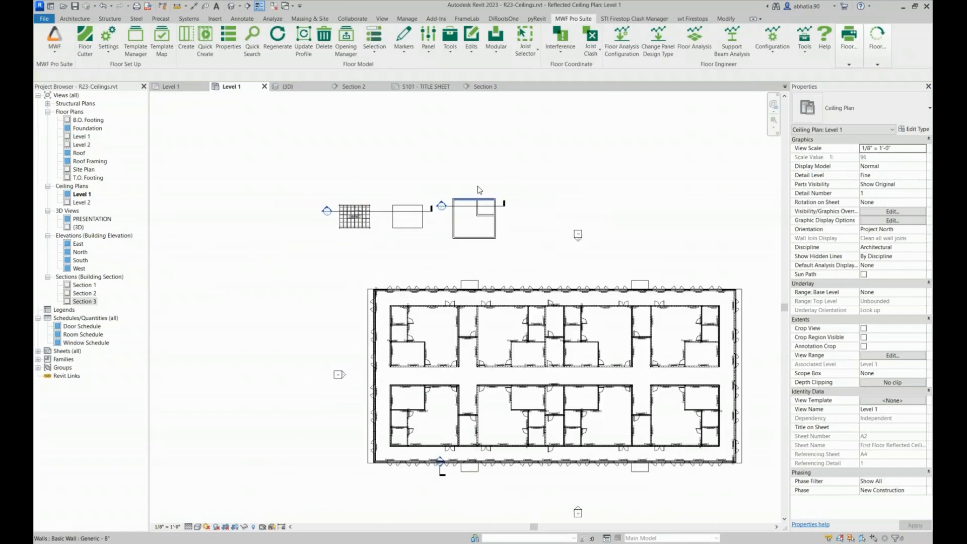
middle_click_drag(477, 187, 569, 135)
scroll(549, 144, "up", 3)
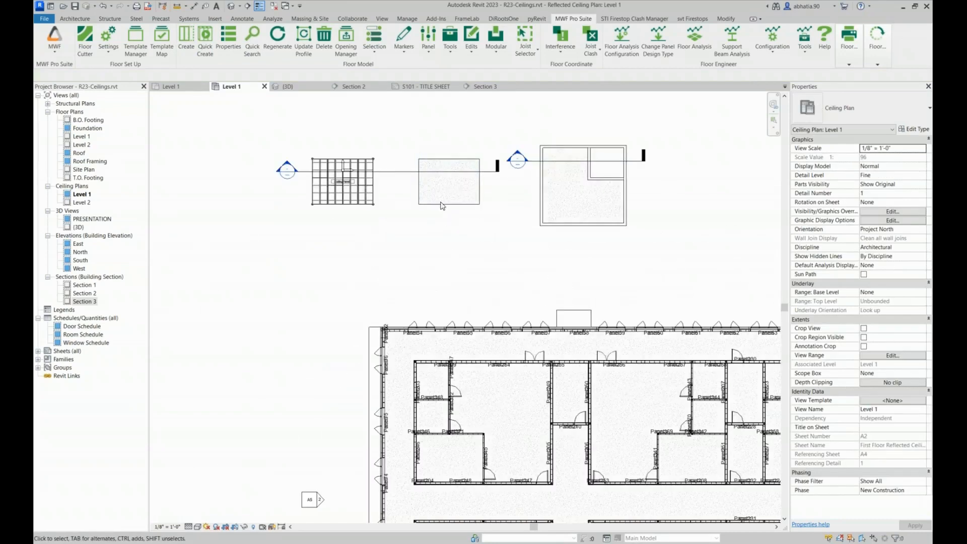
scroll(456, 153, "up", 3)
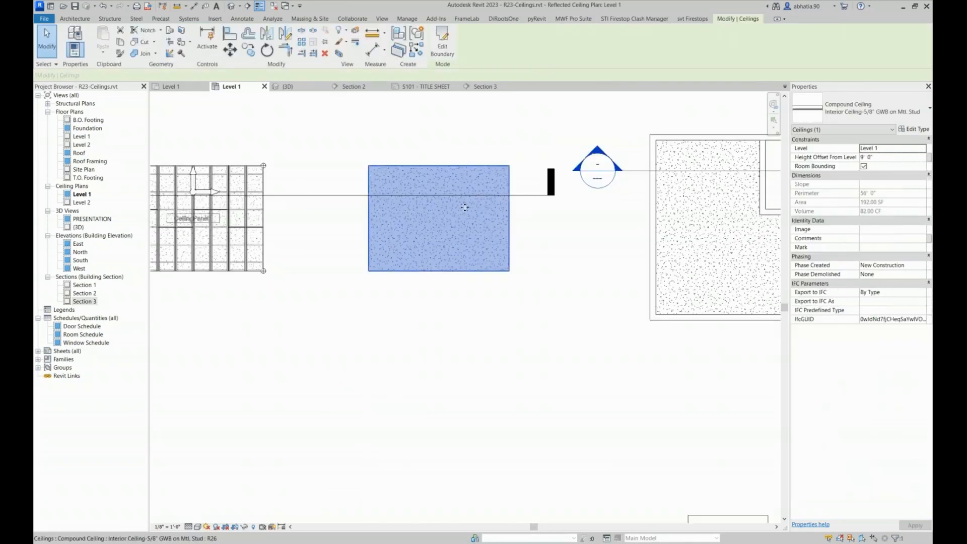
middle_click_drag(459, 171, 453, 200)
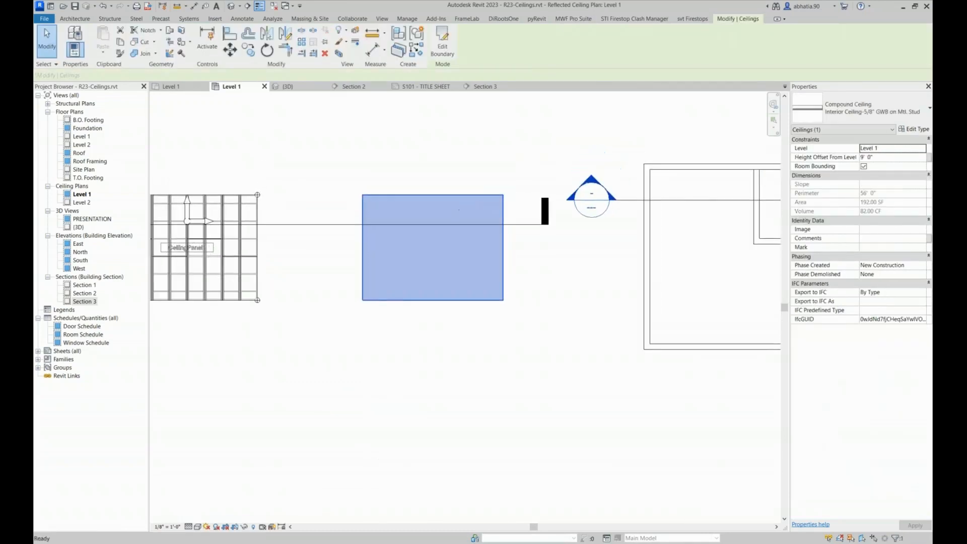
left_click(582, 17)
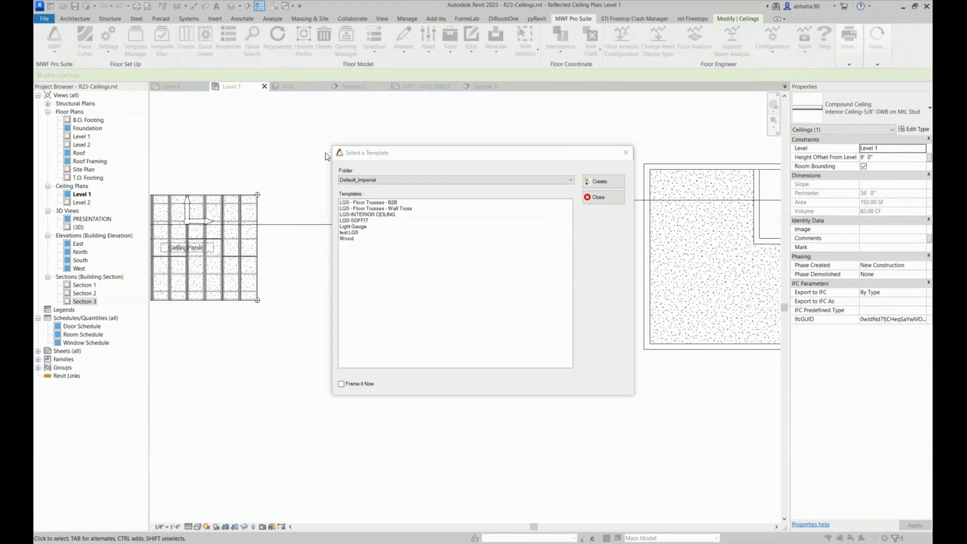
left_click(354, 227)
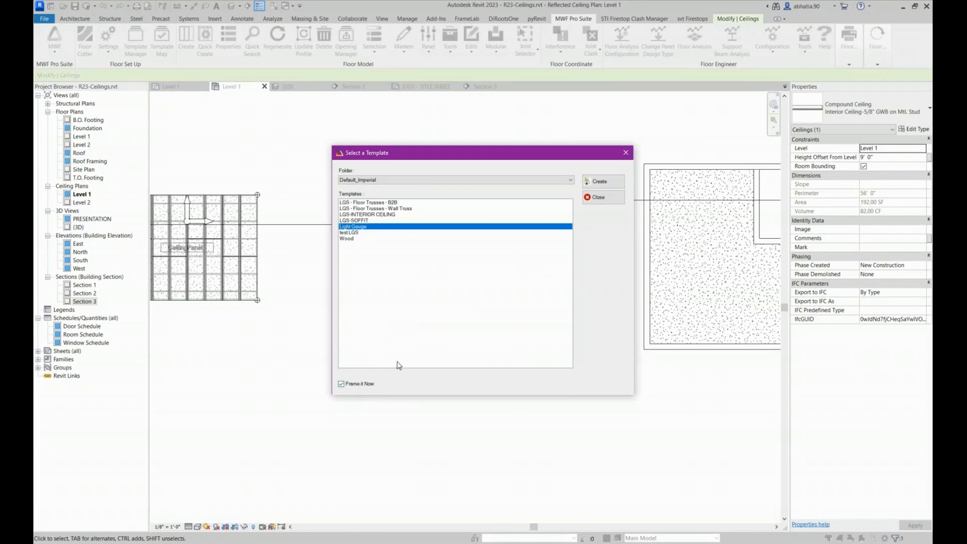
left_click(599, 181)
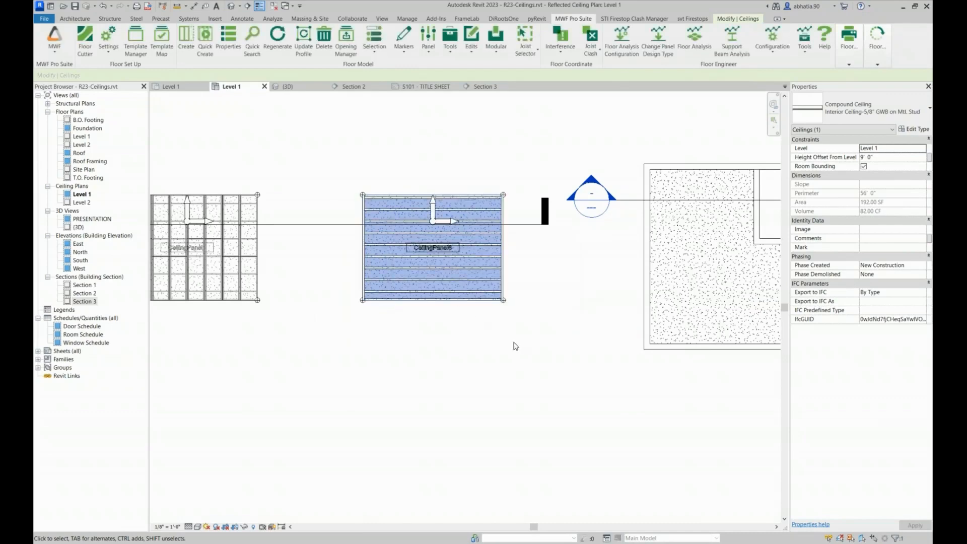
Select the framed rectangular ceiling panel with its members in the Level 1 plan and isolate the selection in a 3D selection box
left_click(528, 328)
left_click_drag(535, 323, 339, 267)
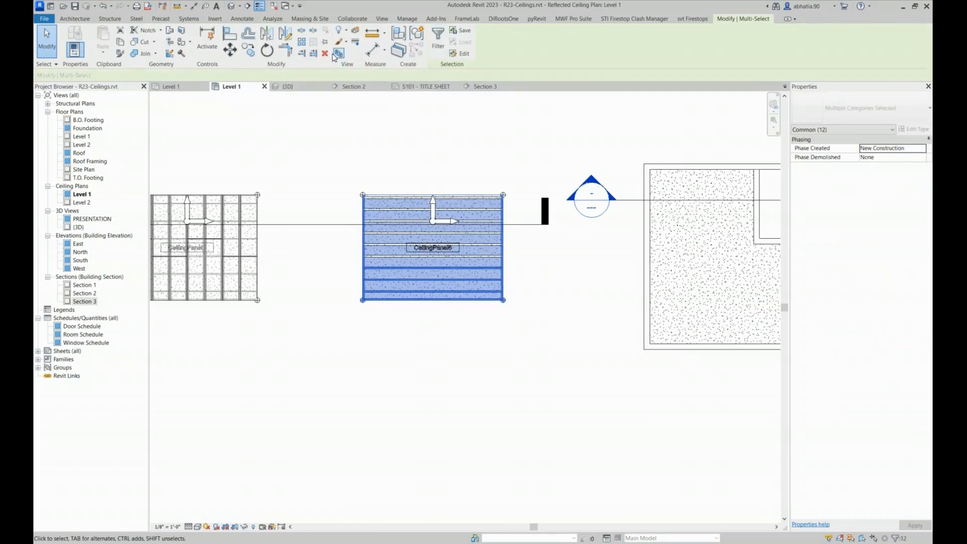
key("ctrl+Tab")
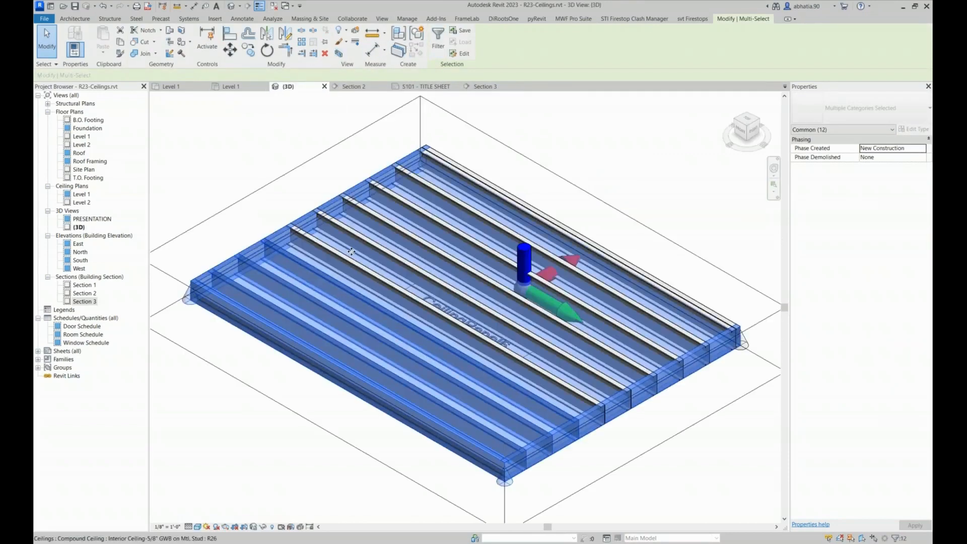
left_click(509, 128)
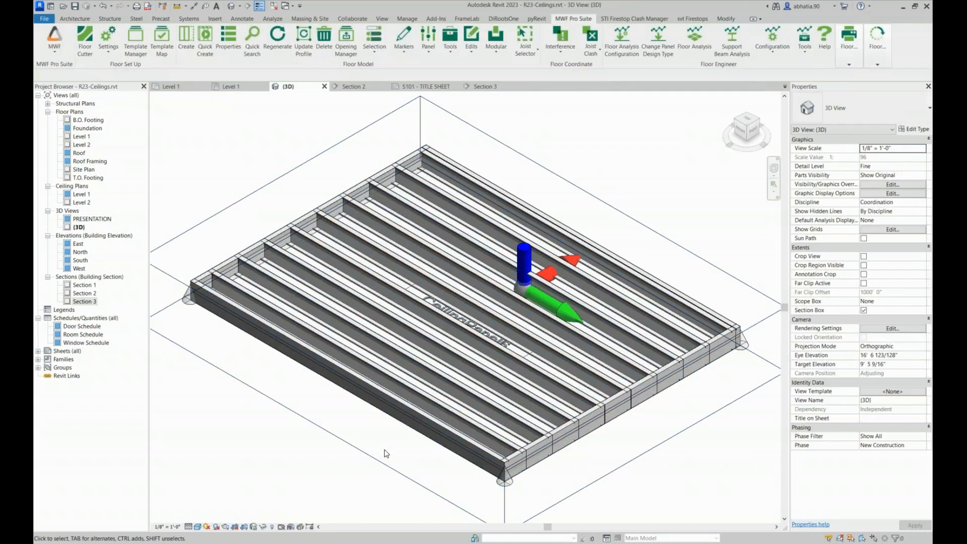
Examine the ceiling's position relative to the panel framing in 3D and select the front edge joist
middle_click_drag(390, 440, 247, 360, "shift")
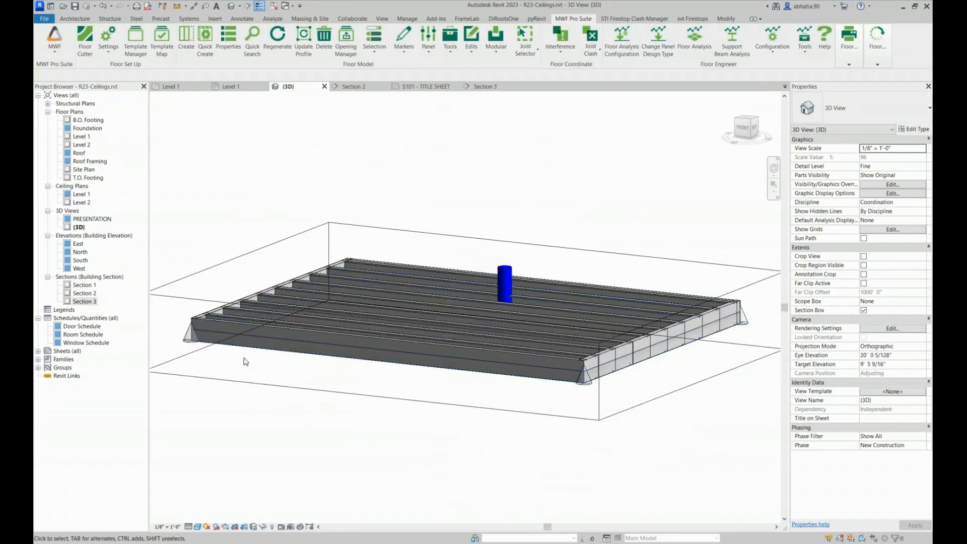
scroll(266, 312, "up", 5)
left_click(266, 313)
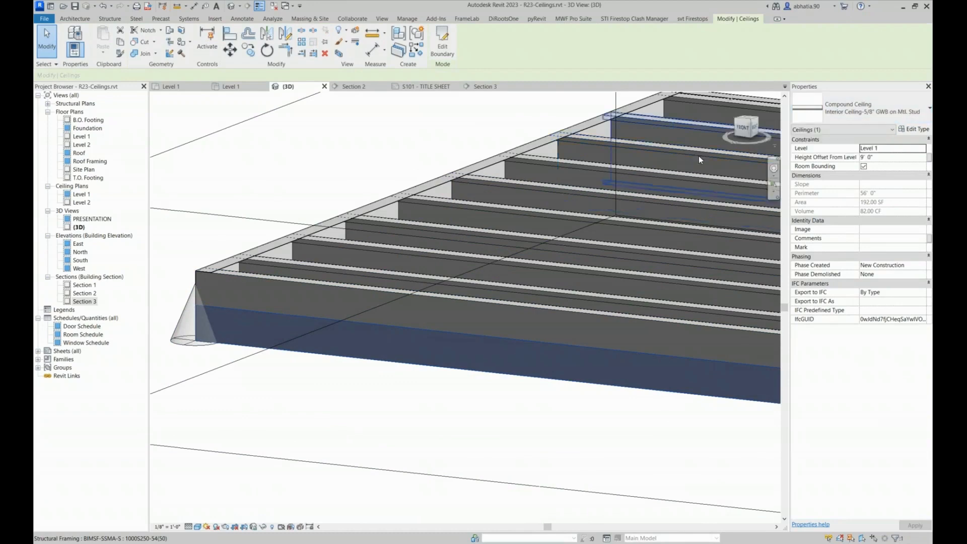
left_click(238, 279)
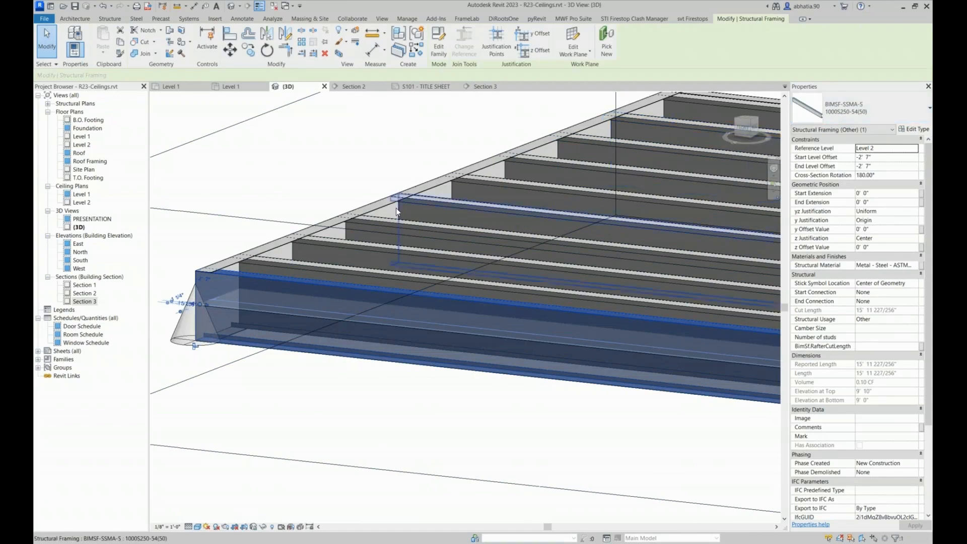
scroll(396, 207, "down", 5)
middle_click_drag(410, 204, 298, 217, "shift")
scroll(278, 207, "up", 4)
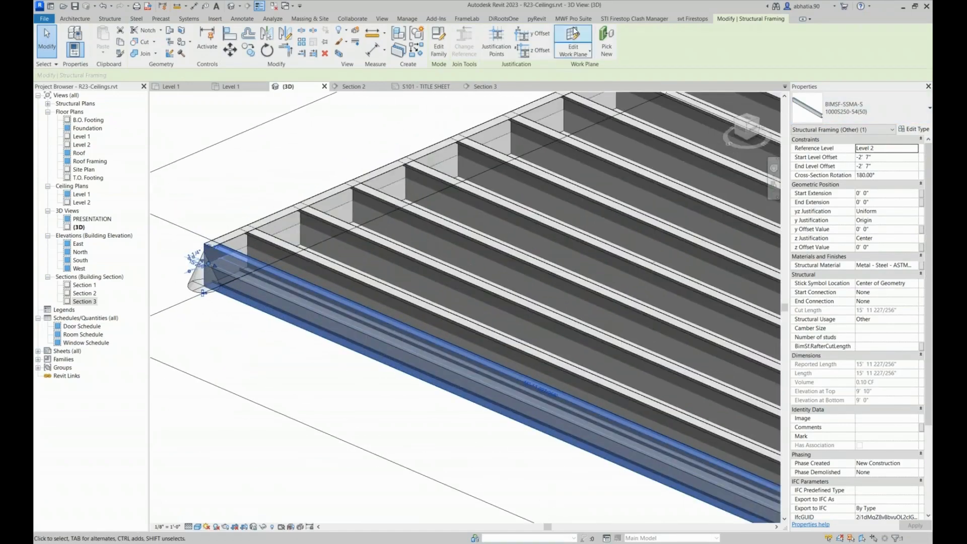
Open the framed panel's properties and set its member reference point to Centerline and alignment layer to Structural Centerline
left_click(575, 18)
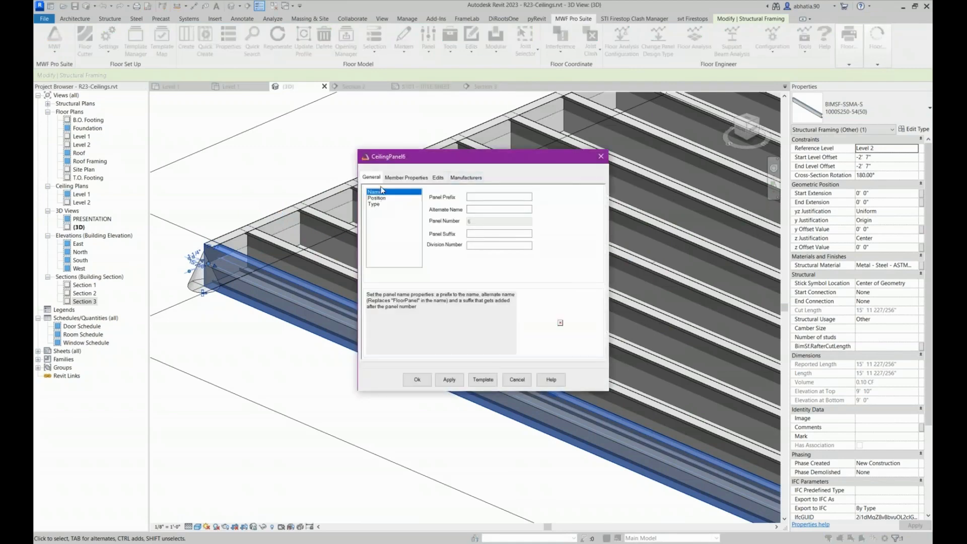
left_click(508, 197)
left_click(377, 197)
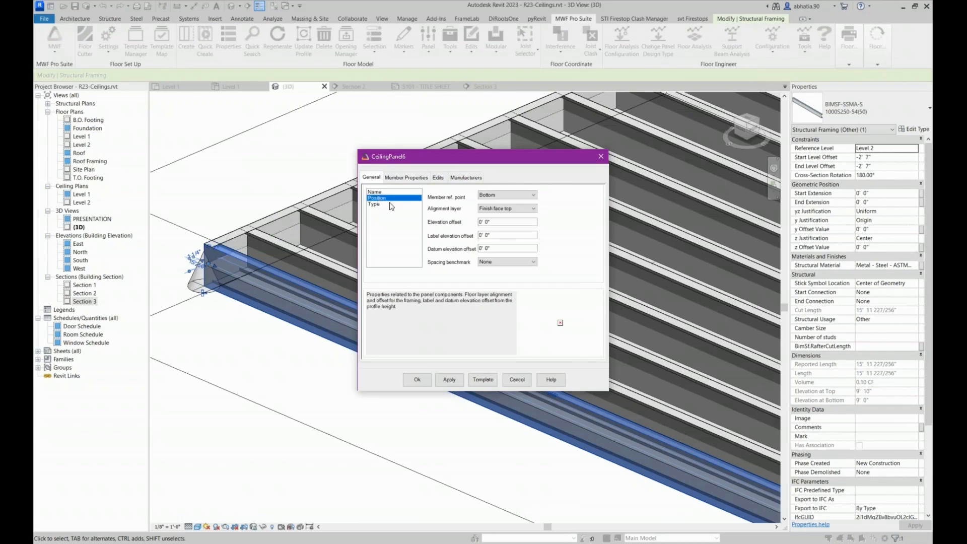
left_click(500, 195)
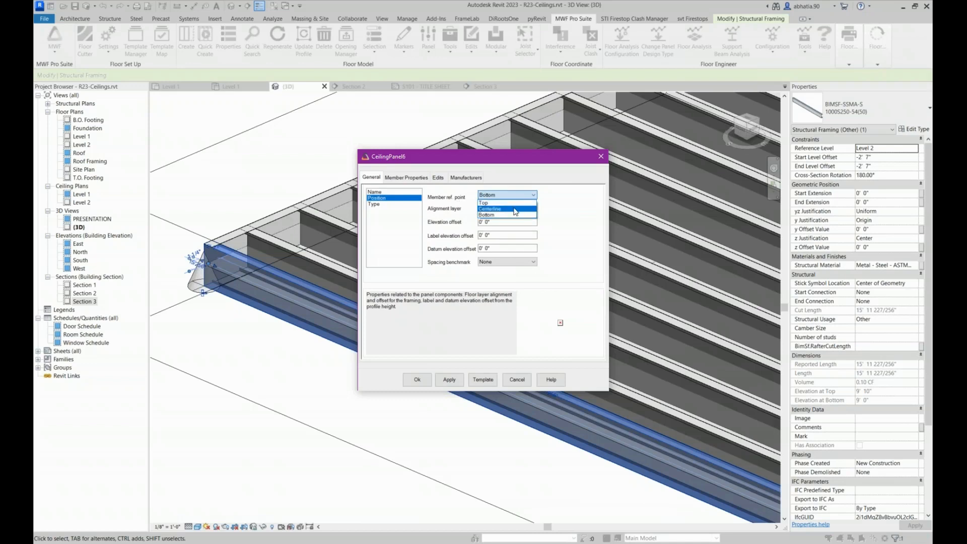
left_click(516, 212)
left_click(505, 209)
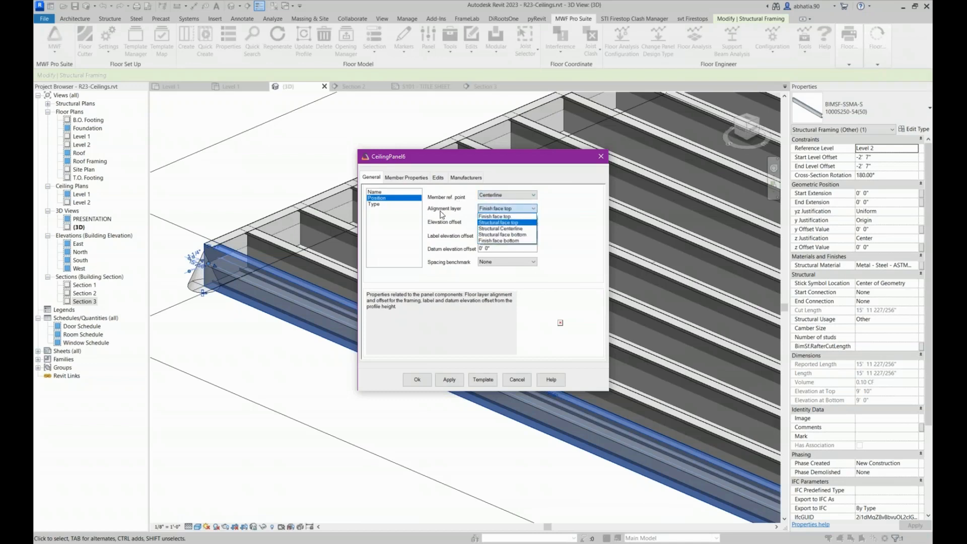
left_click(494, 229)
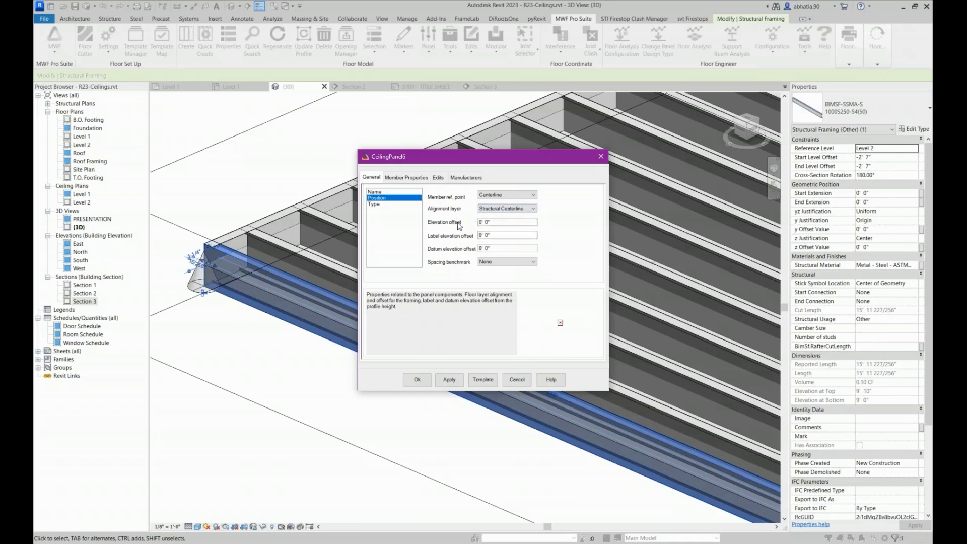
left_click(489, 248)
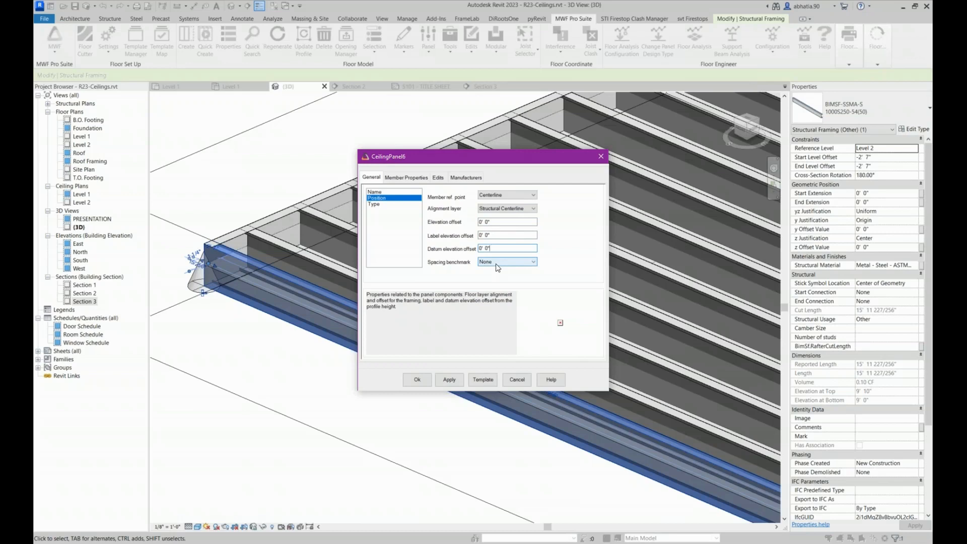
key("Tab")
Set the panel's tracks to family BIMSF-SSMA-T, type 362T125-33(33), in the member properties
left_click(398, 179)
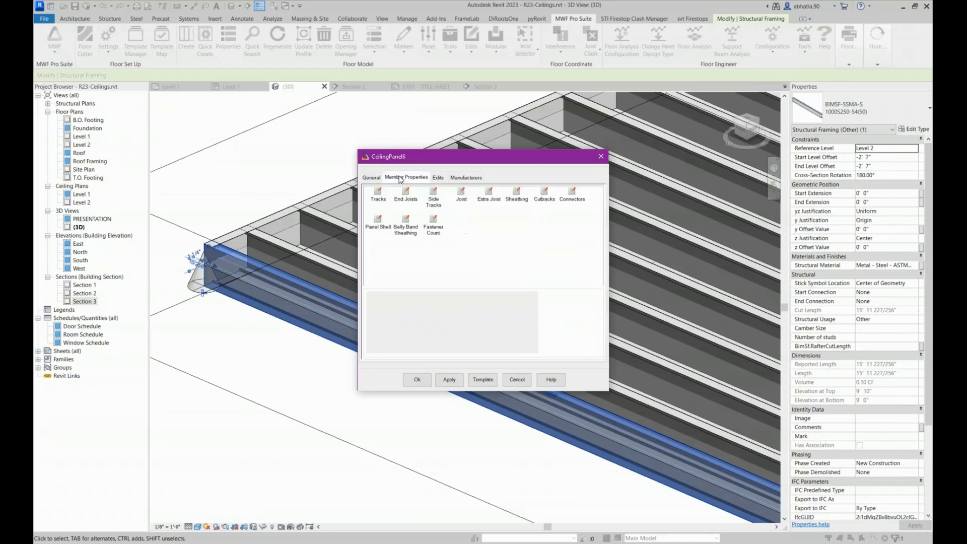
left_click(377, 198)
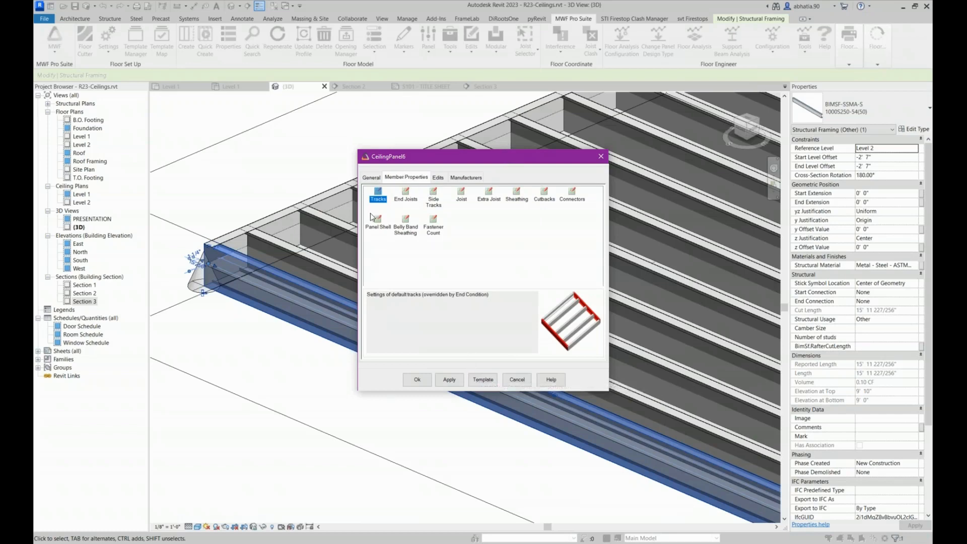
double_click(378, 200)
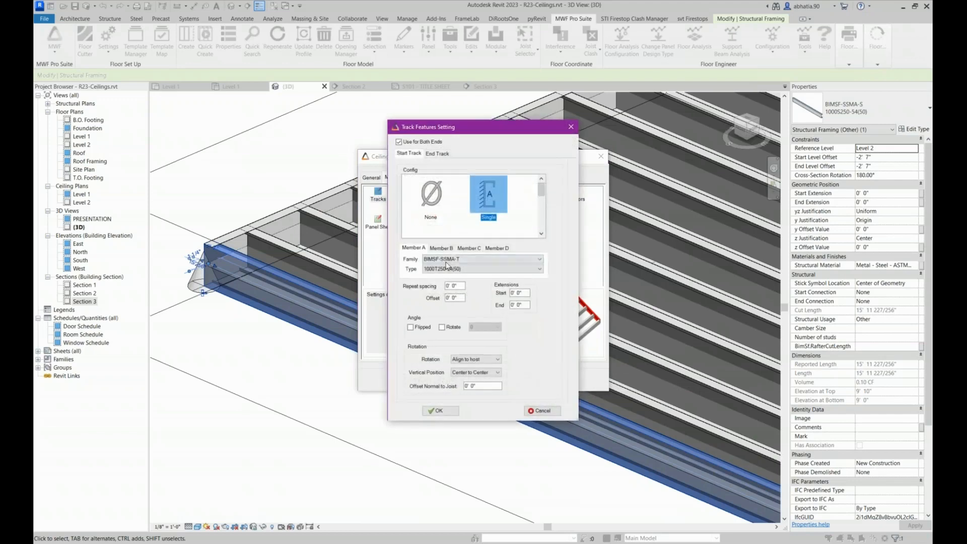
left_click(450, 259)
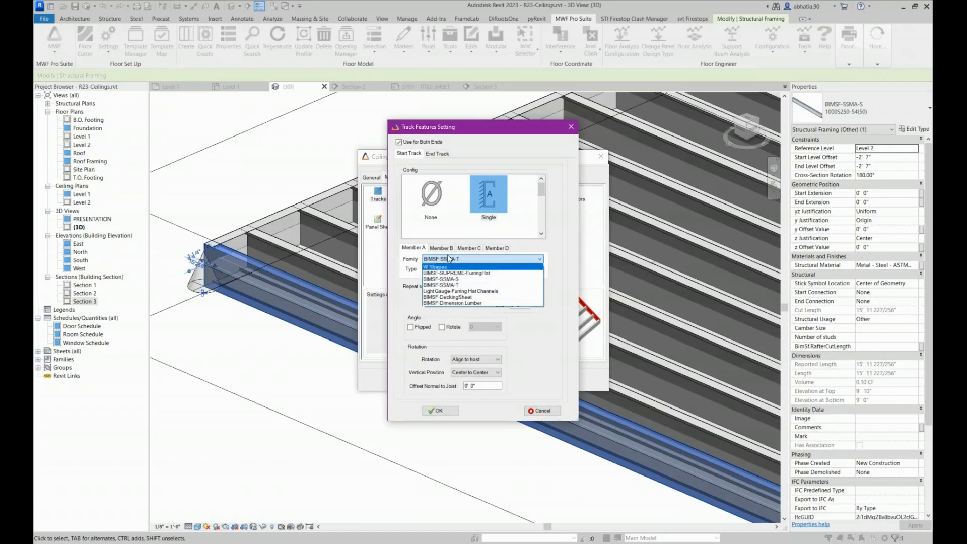
left_click(445, 286)
left_click(446, 269)
left_click(442, 285)
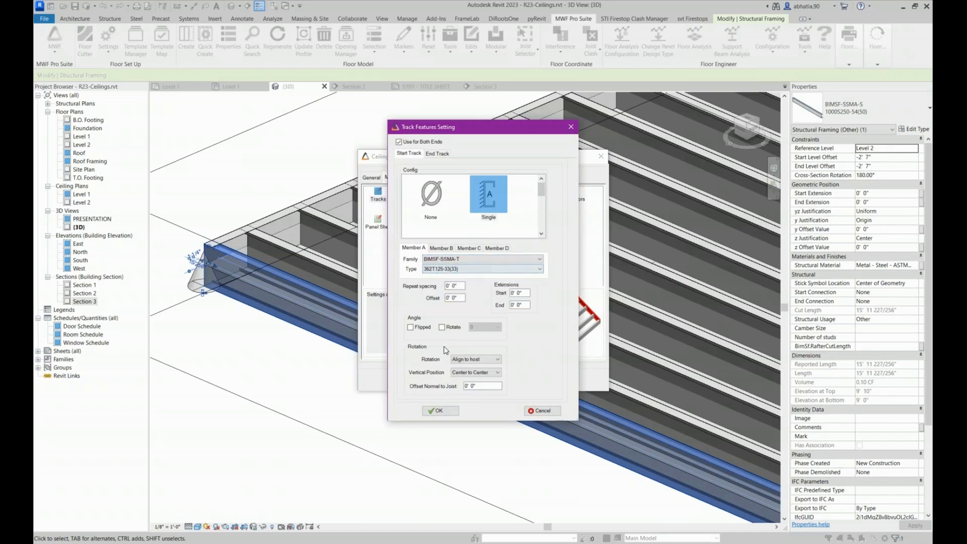
left_click(439, 411)
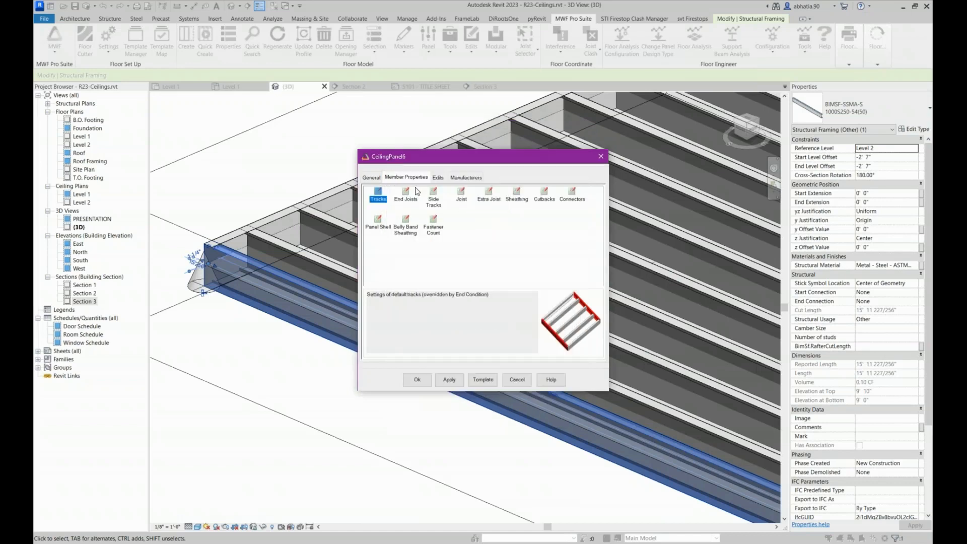
Load the LGS-INTERIOR CEILING template from Default_Imperial into the panel properties
left_click(482, 379)
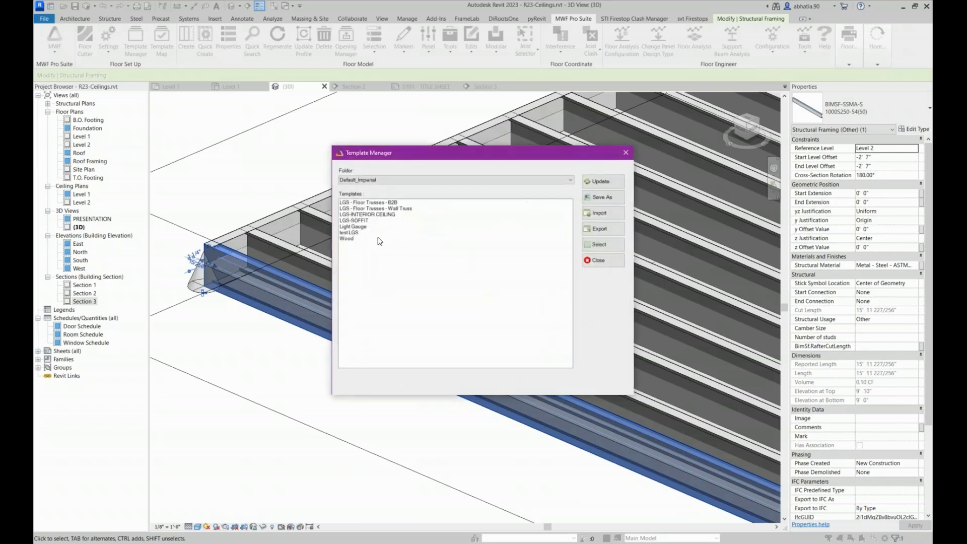
left_click(356, 215)
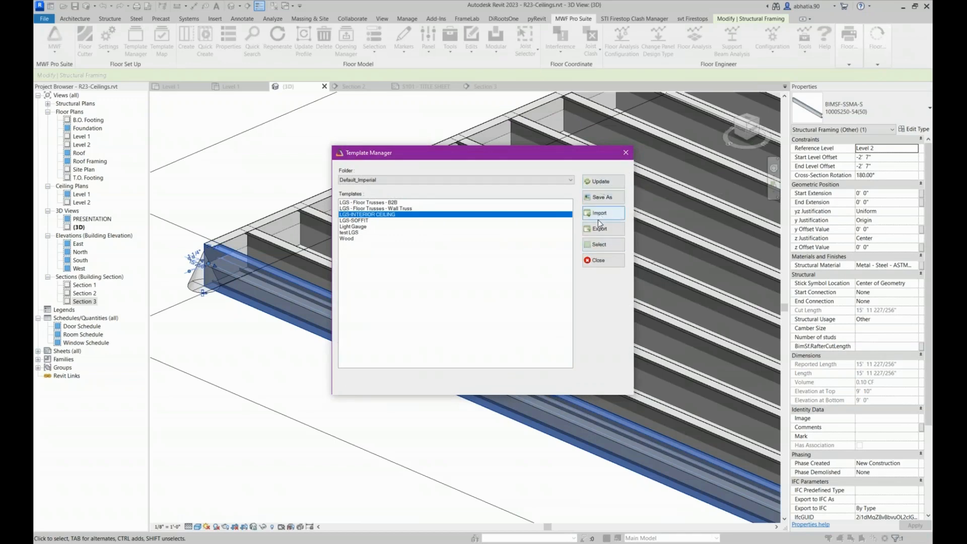
left_click(599, 245)
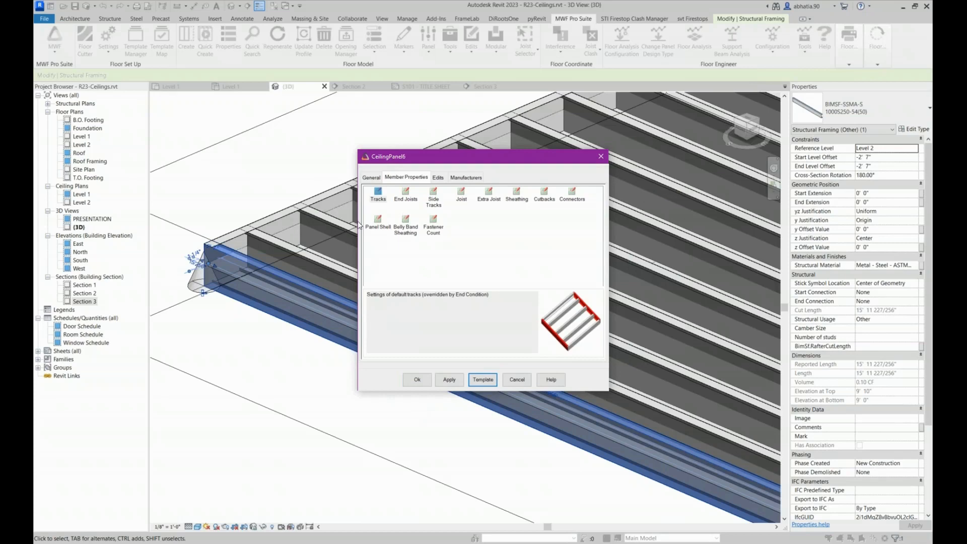
Check the template's track, end joist and side track settings, accepting each one
left_click(377, 200)
double_click(377, 201)
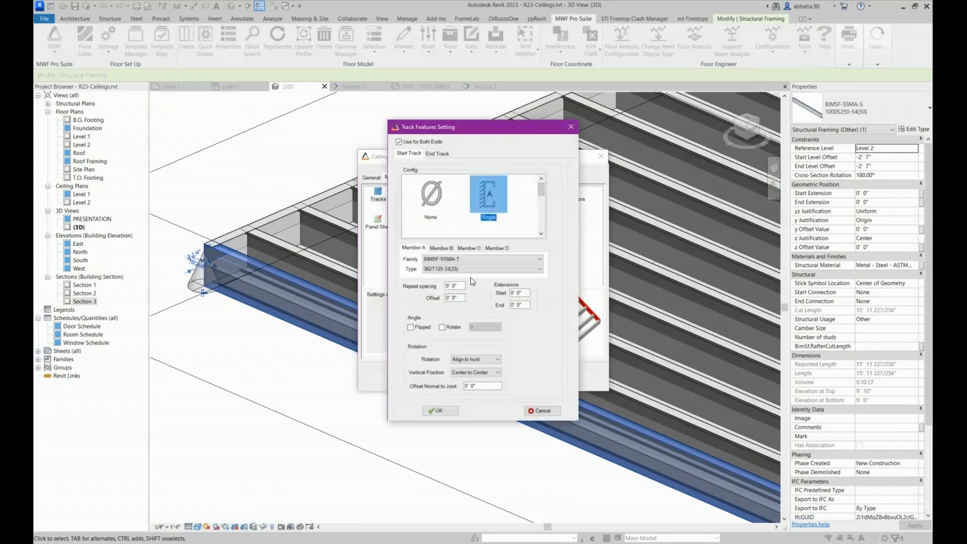
left_click(437, 412)
left_click(406, 192)
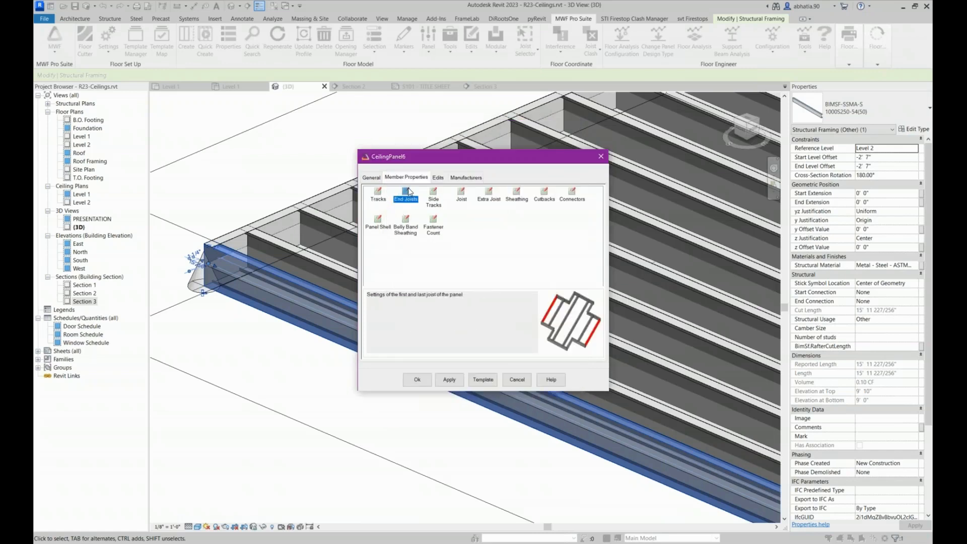
double_click(408, 194)
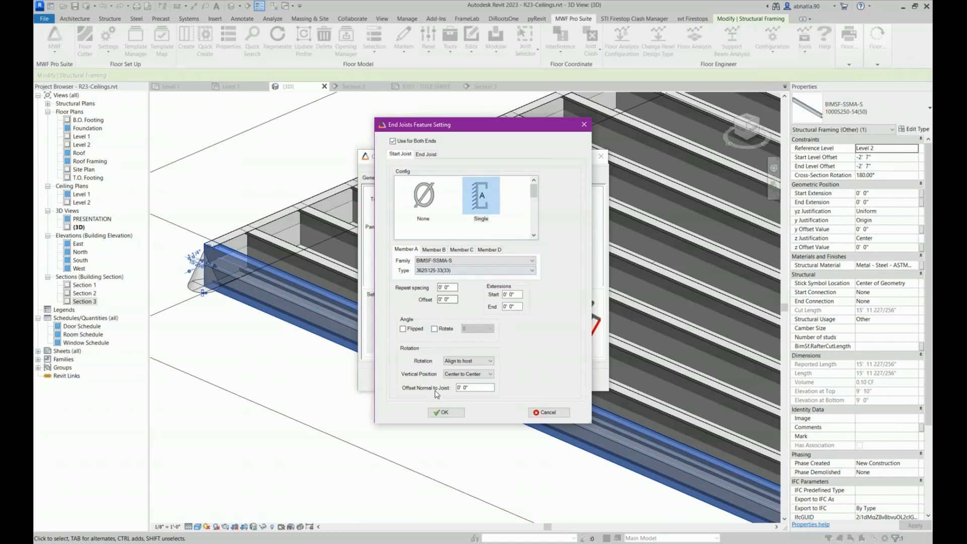
left_click(445, 412)
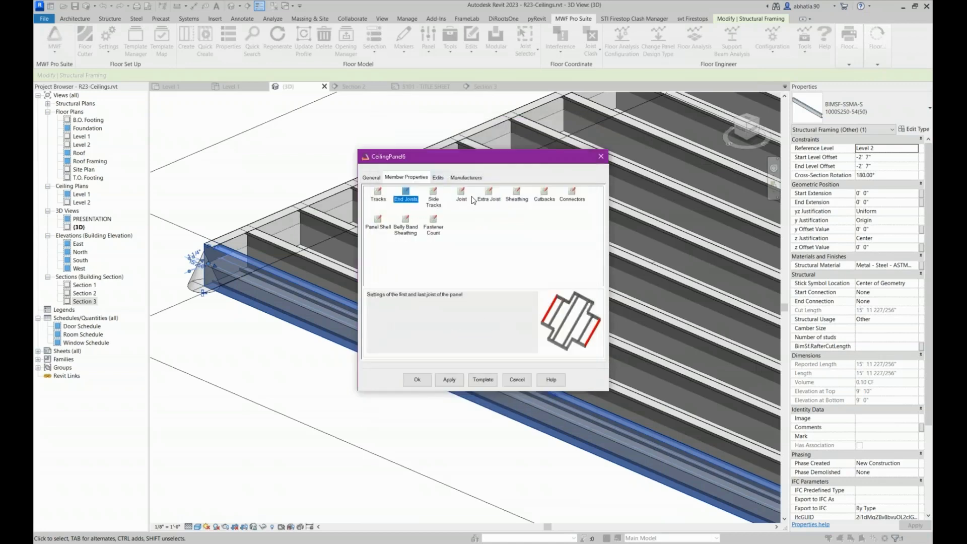
left_click(438, 196)
double_click(434, 197)
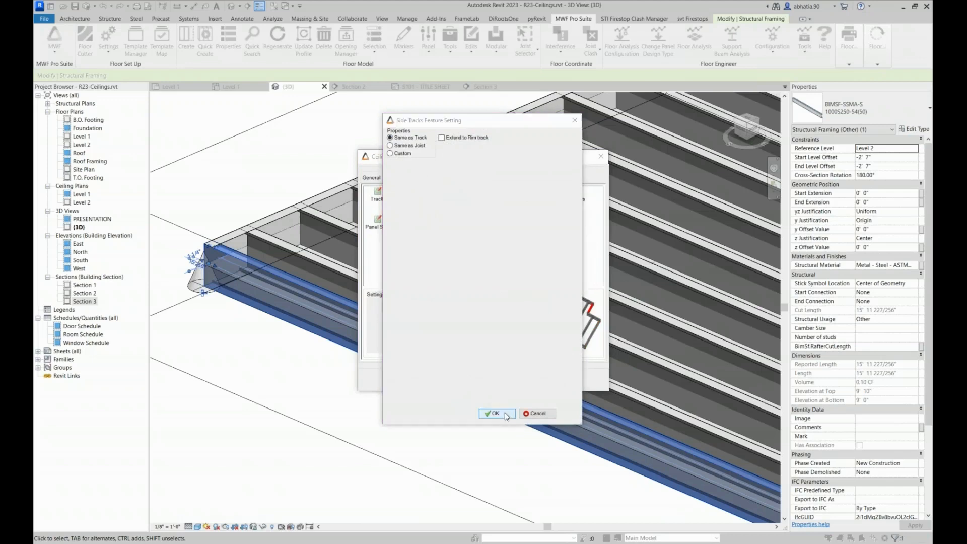
left_click(503, 411)
Check the joist spacing, first joist offset and member type in the panel's joist settings, then accept them
left_click(460, 193)
double_click(459, 193)
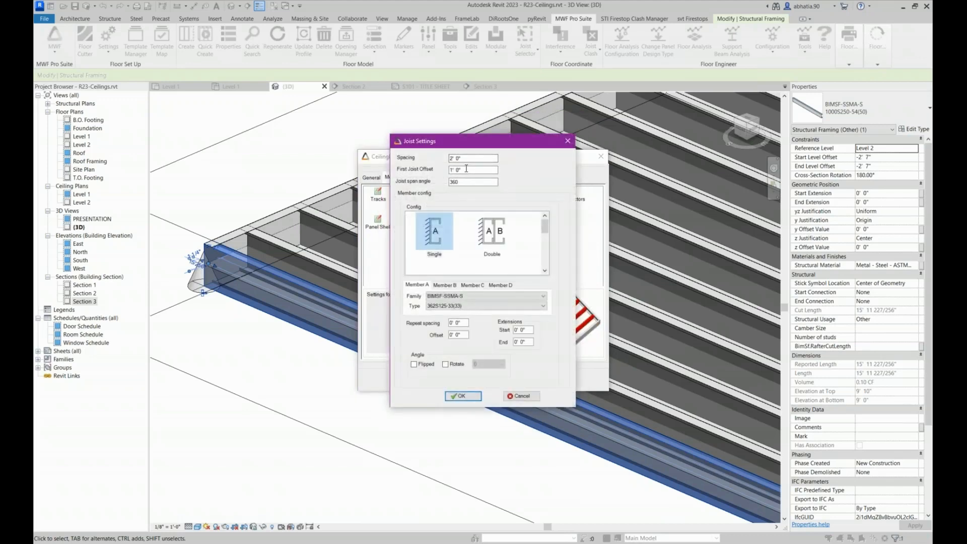
left_click(466, 169)
double_click(465, 169)
double_click(471, 158)
key("Tab")
left_click(461, 394)
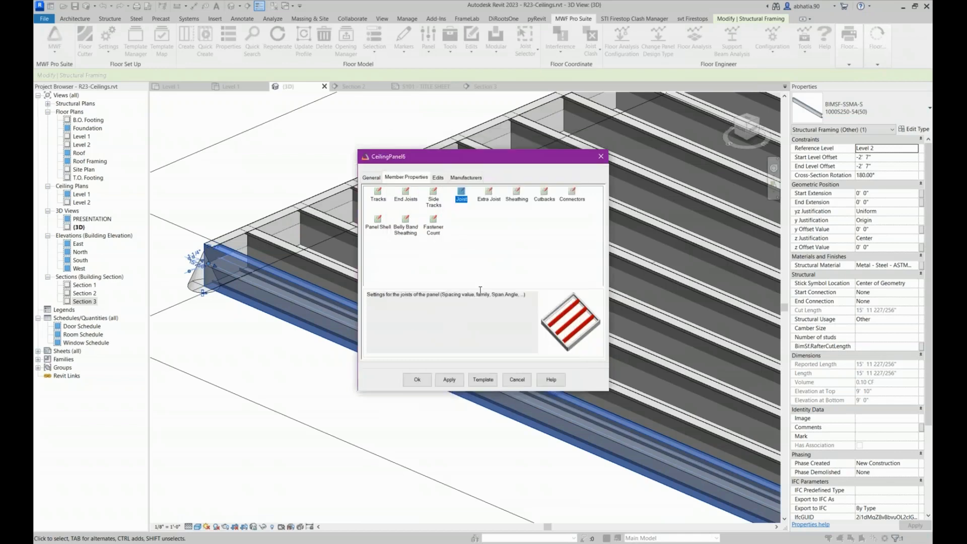
Open the panel's sheathing settings and check the bottom-of-panel layer and its available sheathing types
left_click(494, 201)
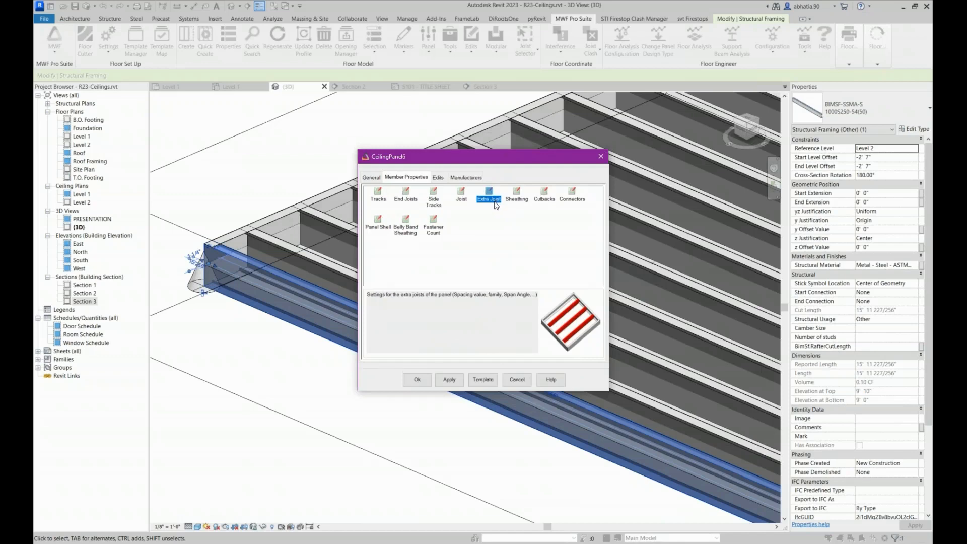
left_click(518, 201)
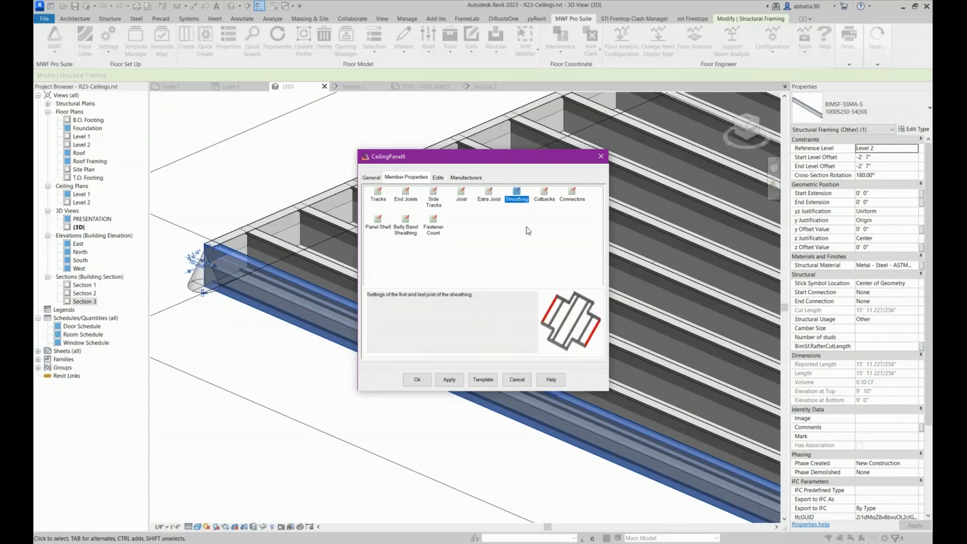
double_click(519, 199)
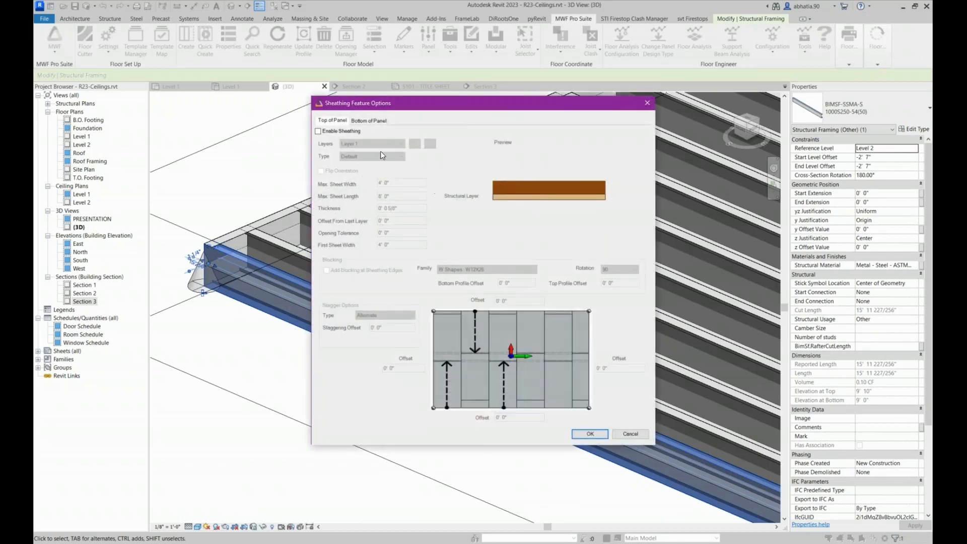
left_click(331, 131)
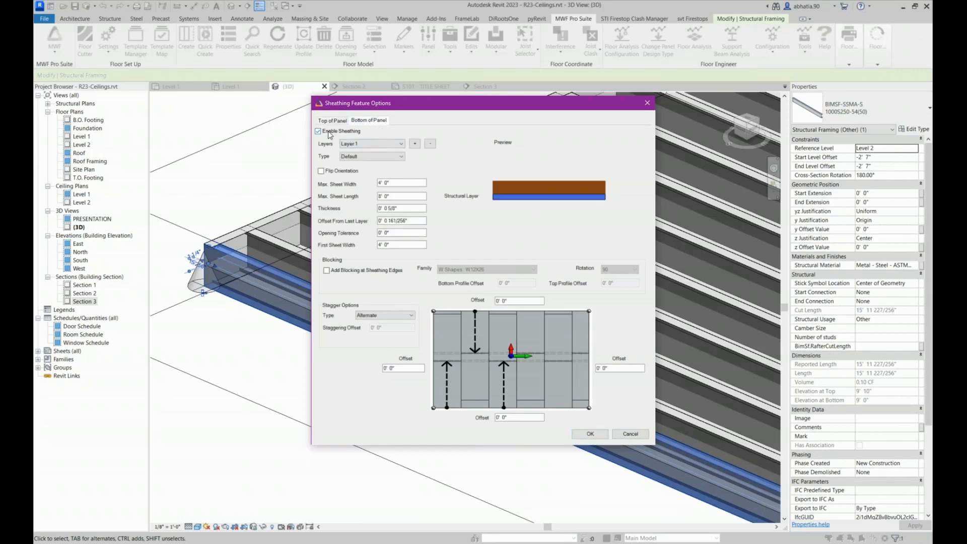
left_click(350, 158)
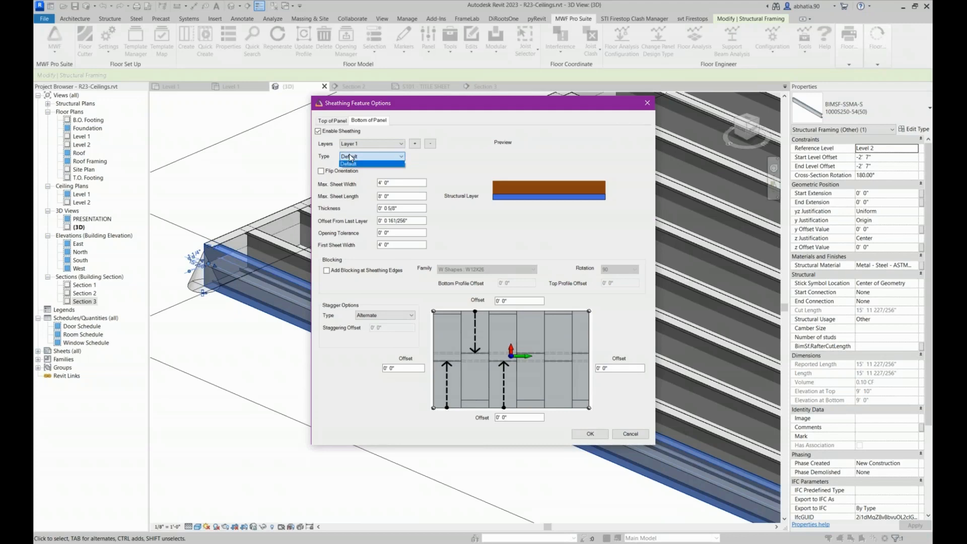
left_click(349, 157)
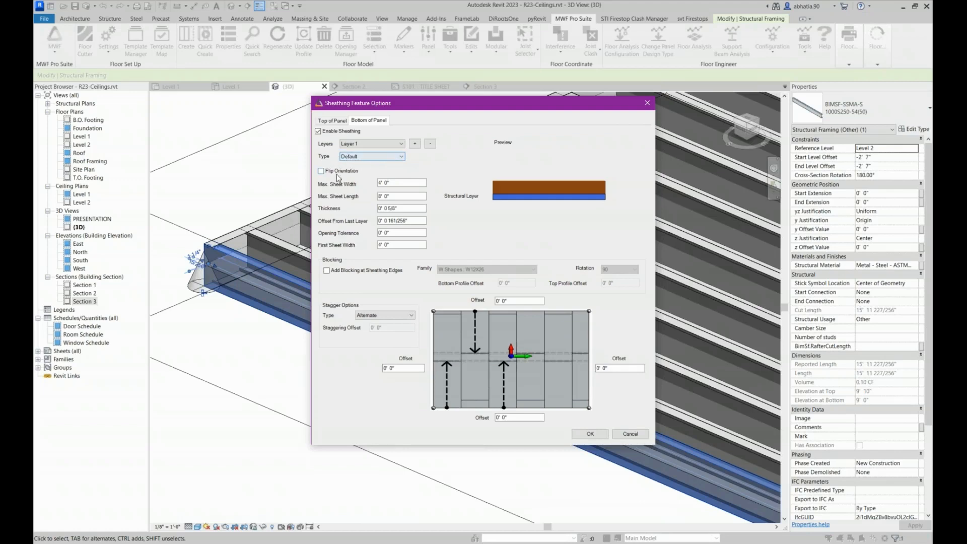
Review the bottom sheathing's maximum sheet width and length, thickness, offset from last layer, opening tolerance and first sheet width
left_click(395, 183)
left_click(396, 195)
left_click_drag(411, 183, 370, 207)
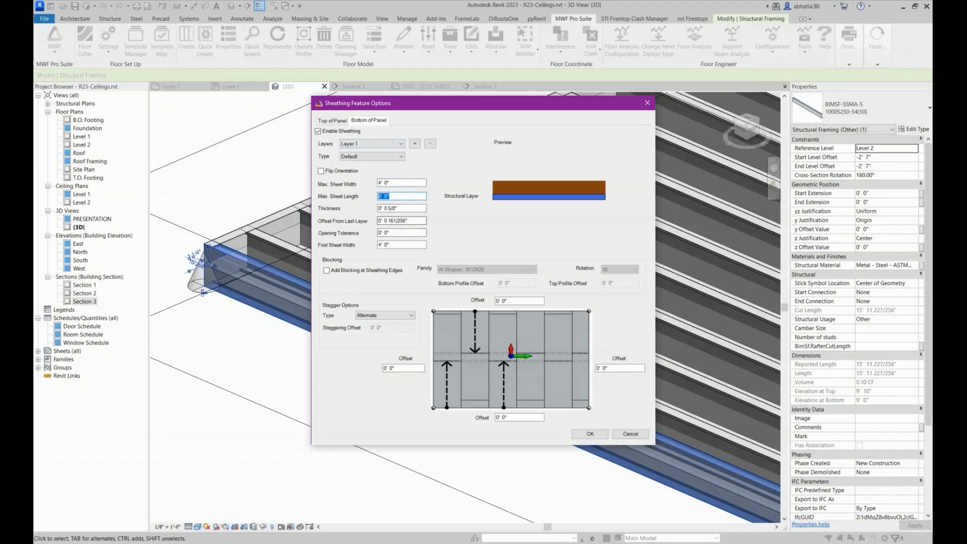
left_click_drag(401, 208, 359, 219)
left_click_drag(397, 208, 387, 209)
left_click(397, 208)
left_click(400, 223)
left_click_drag(408, 223, 377, 222)
left_click(399, 222)
left_click(396, 232)
left_click(415, 221)
key("Tab")
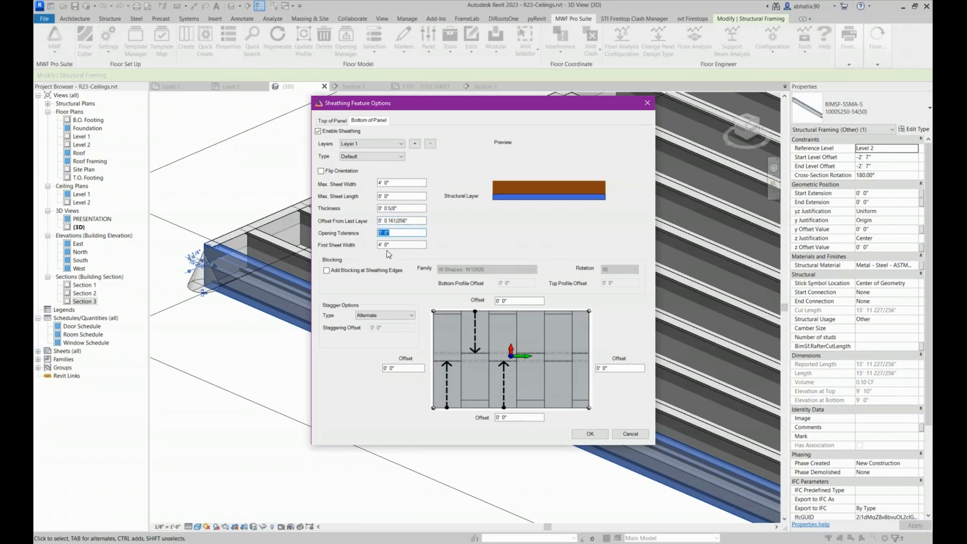
key("Tab")
Preview the Offset stagger type for the bottom sheathing and return it to Alternate
left_click(377, 316)
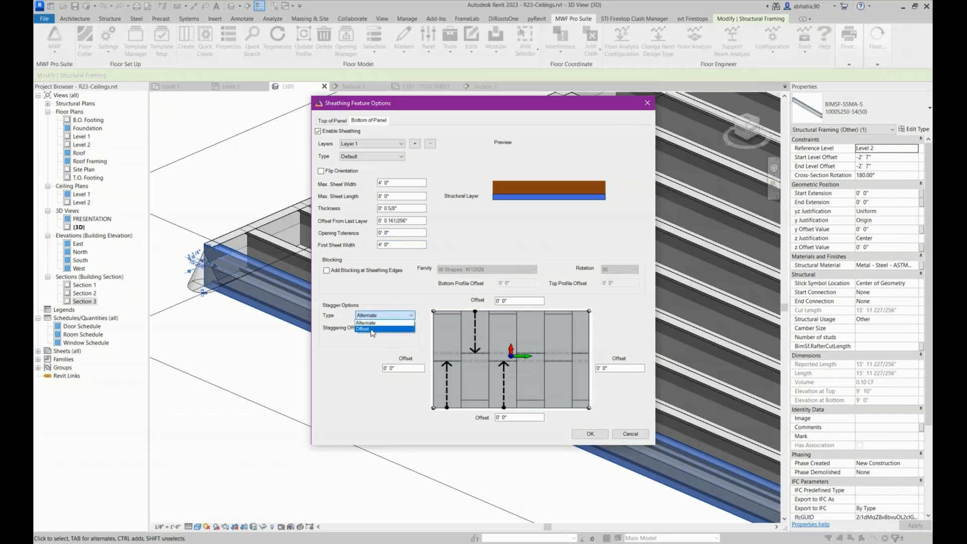
left_click(371, 329)
left_click(381, 316)
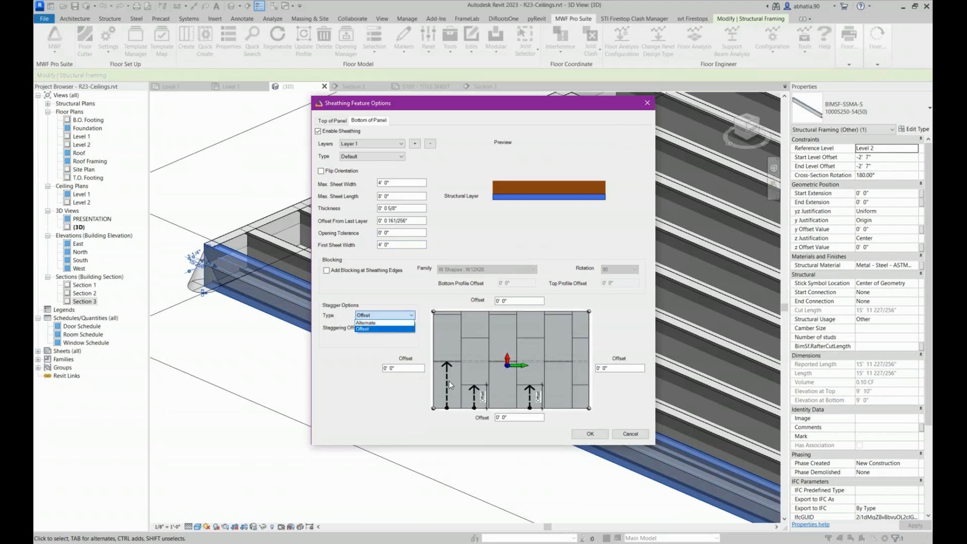
left_click(365, 322)
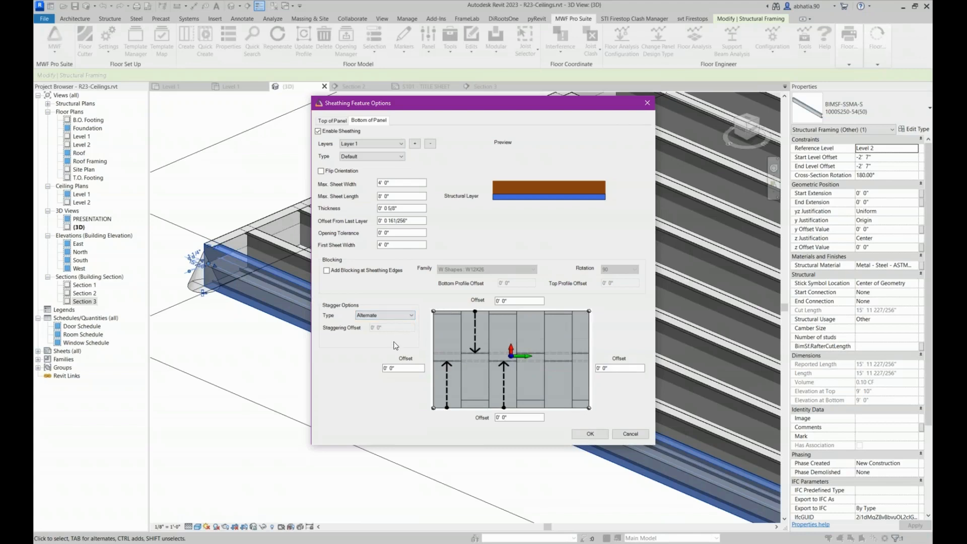
Accept the sheathing settings and the panel properties to regenerate the ceiling panel
left_click(590, 434)
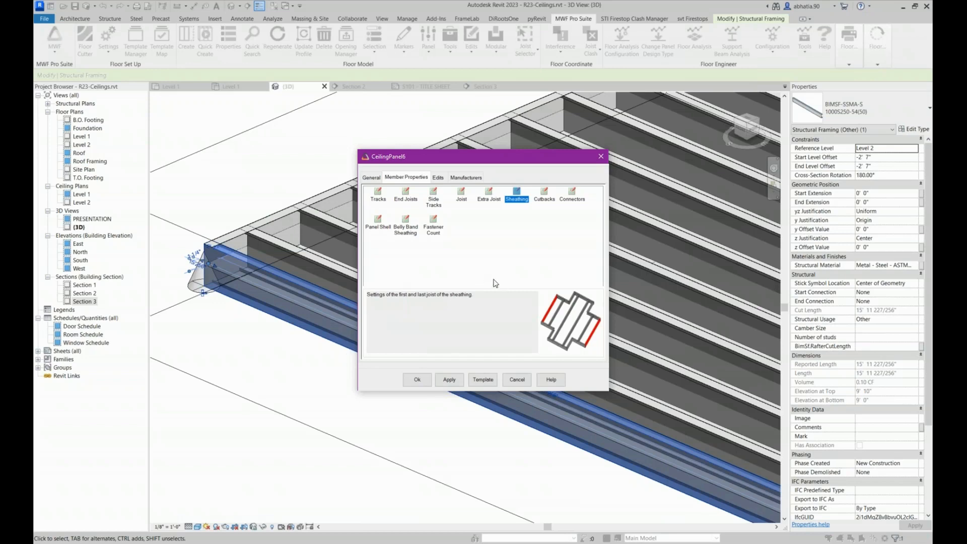
left_click(417, 379)
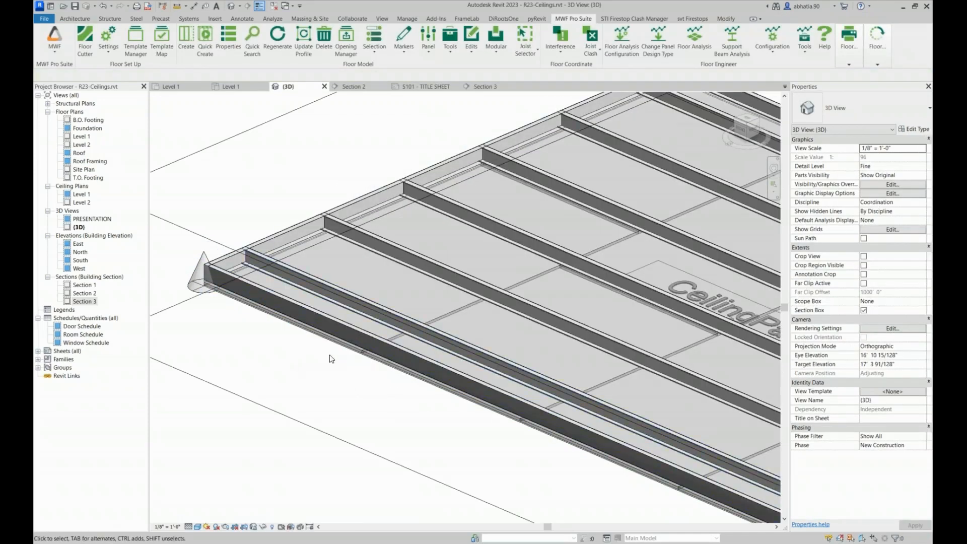
Examine the bottom decking sheet's position relative to the panel framing from the front view
scroll(335, 355, "up", 5)
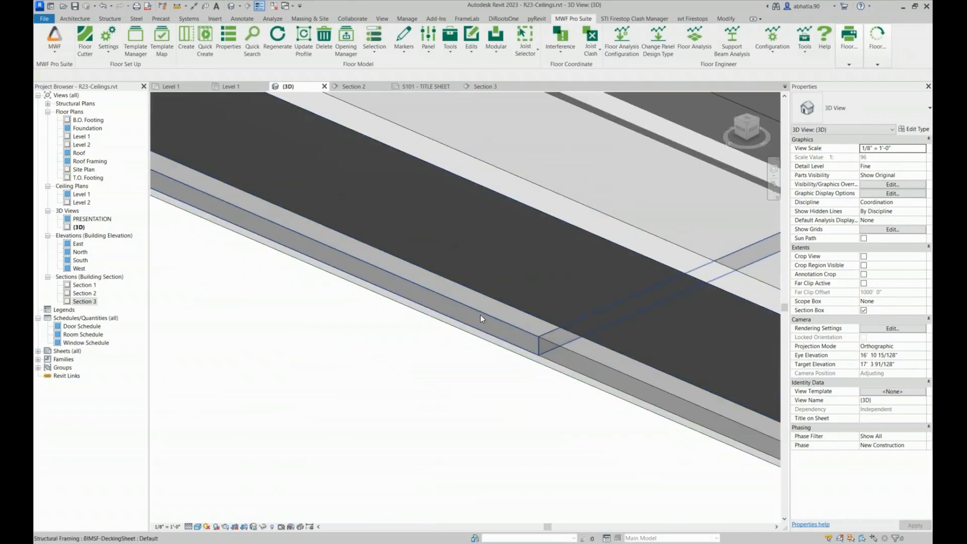
left_click(529, 316)
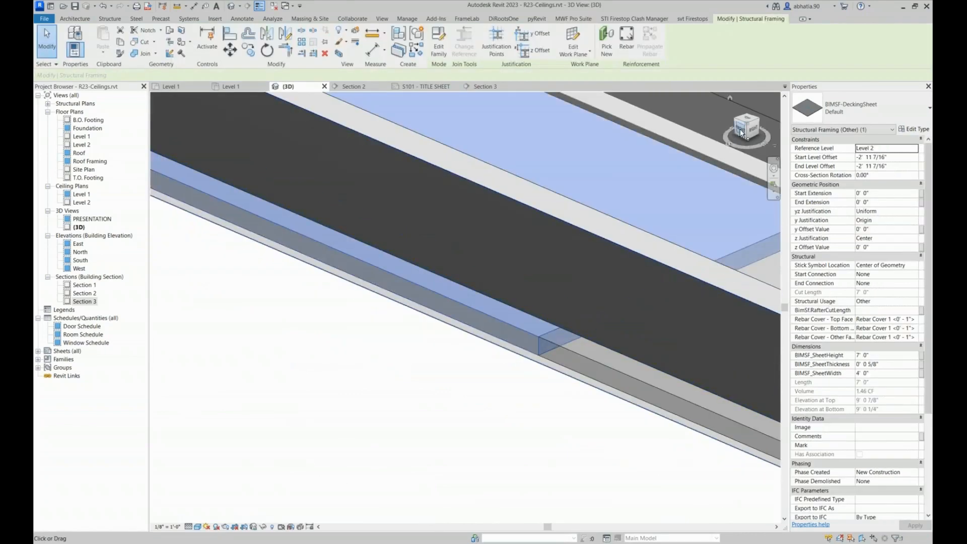
left_click(739, 129)
scroll(407, 281, "up", 3)
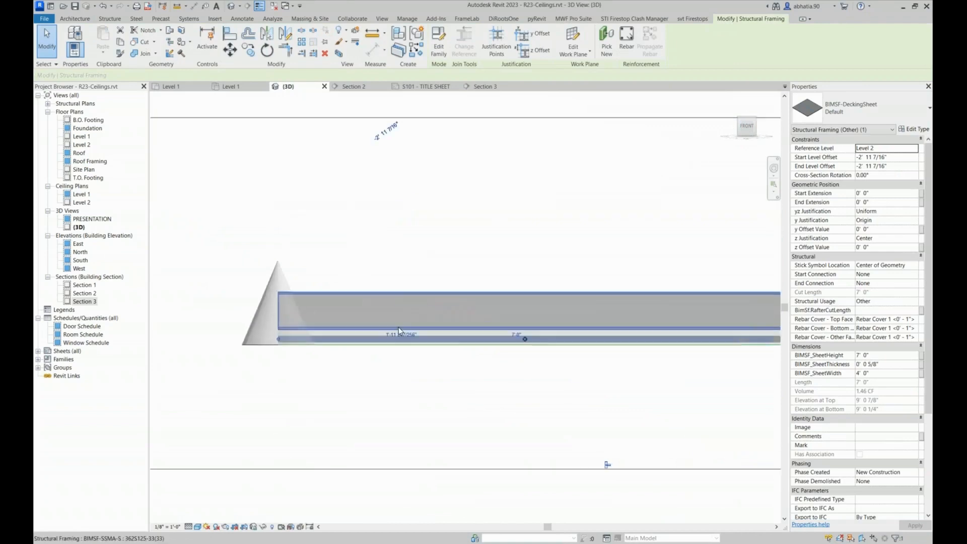
left_click(367, 360)
scroll(344, 338, "up", 3)
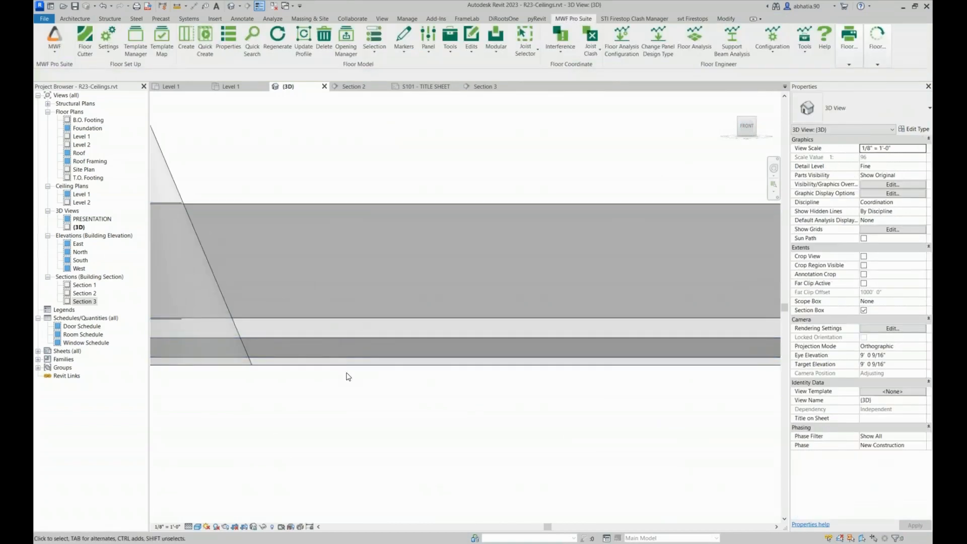
scroll(421, 330, "down", 2)
scroll(325, 328, "up", 1)
scroll(317, 330, "down", 3)
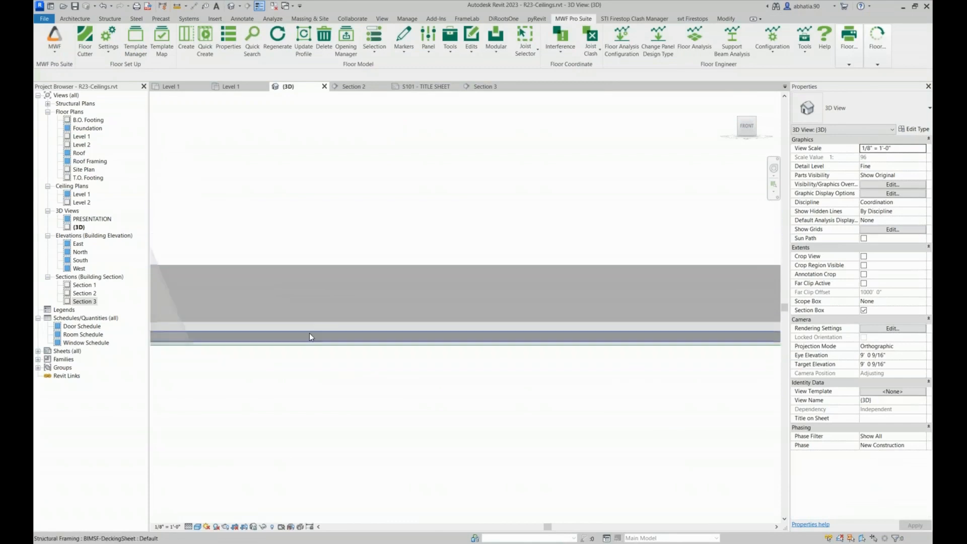
scroll(297, 327, "up", 5)
Select the decking sheet below the joists and review its instance dimensions and BIMSF parameters
left_click(292, 339)
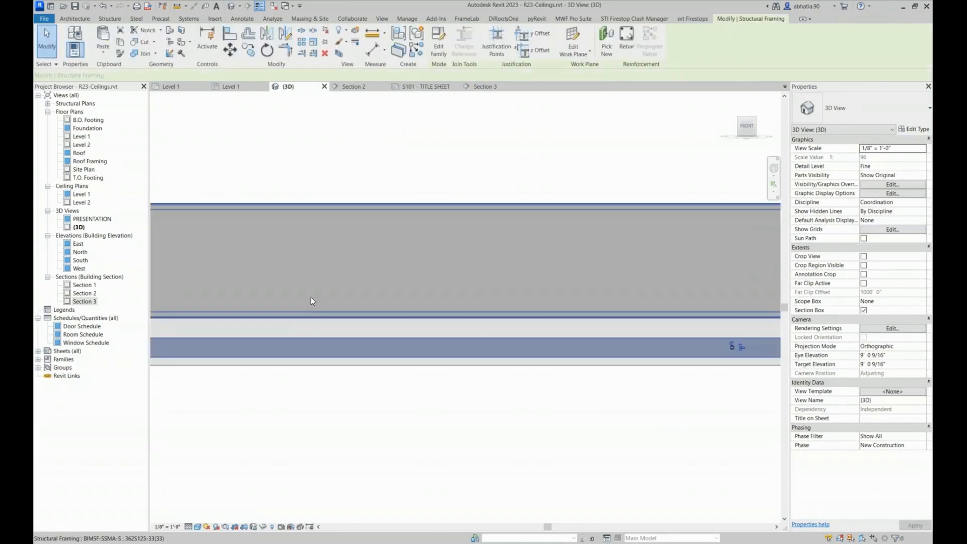
scroll(310, 297, "up", 3)
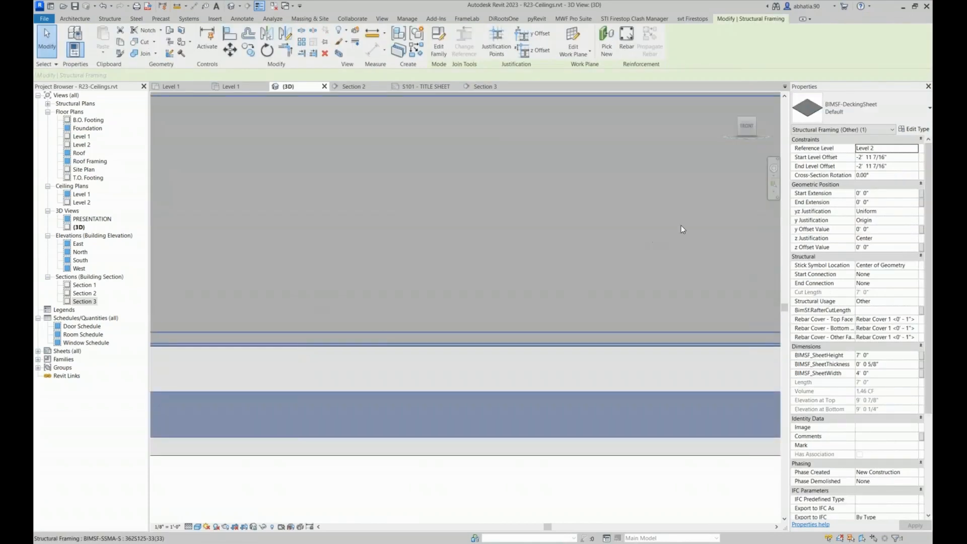
scroll(715, 169, "down", 1)
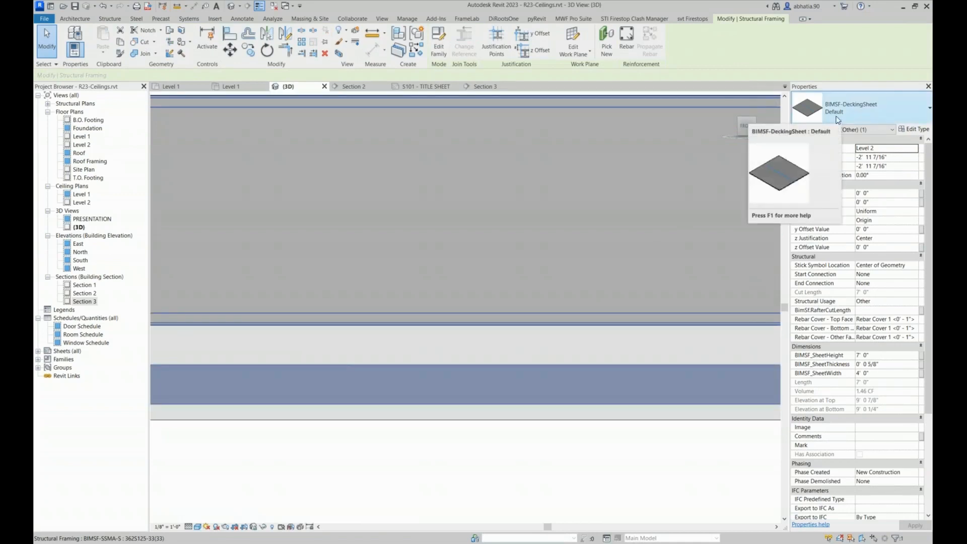
scroll(866, 312, "down", 4)
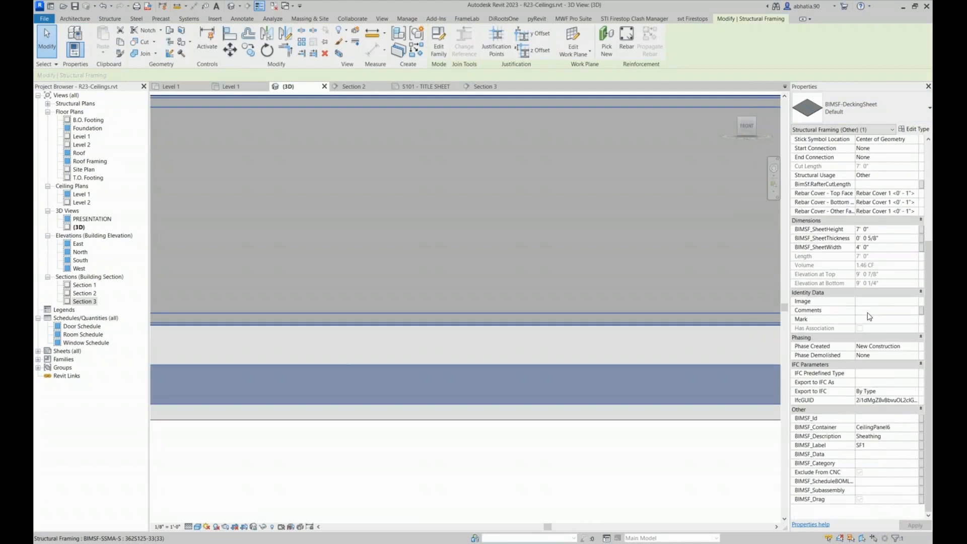
scroll(869, 317, "up", 4)
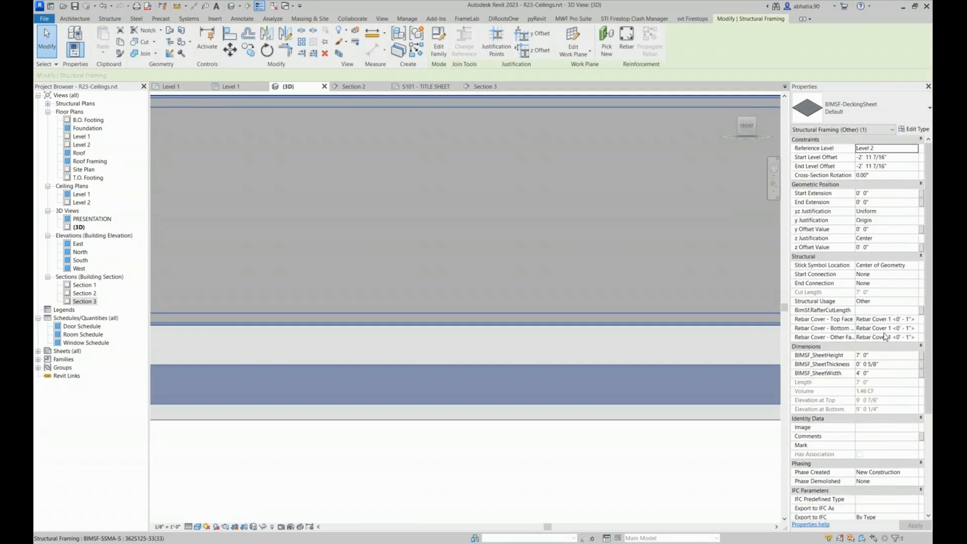
scroll(862, 316, "down", 4)
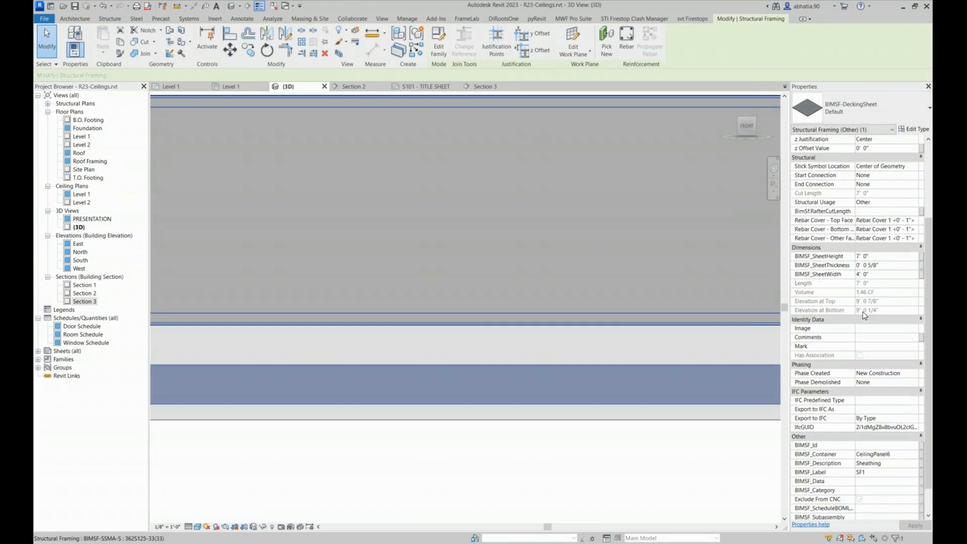
scroll(864, 315, "down", 1)
scroll(864, 315, "up", 5)
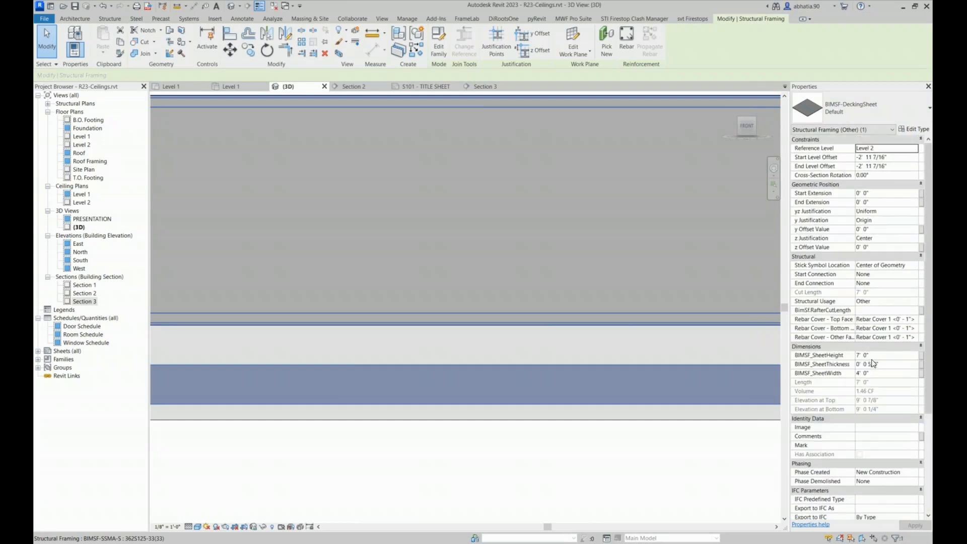
scroll(872, 361, "down", 5)
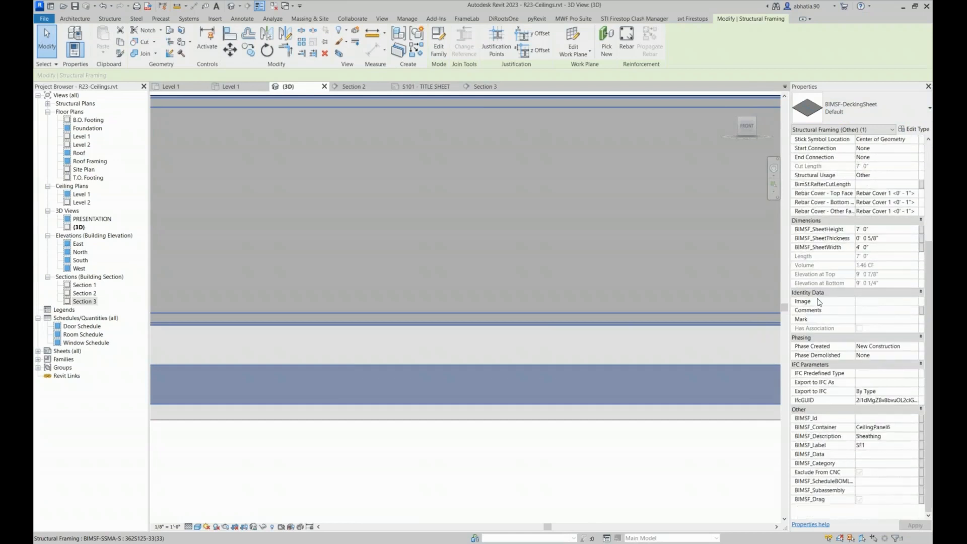
Check the decking sheet's type properties without changing them and review the panel's end in the front view
left_click(912, 128)
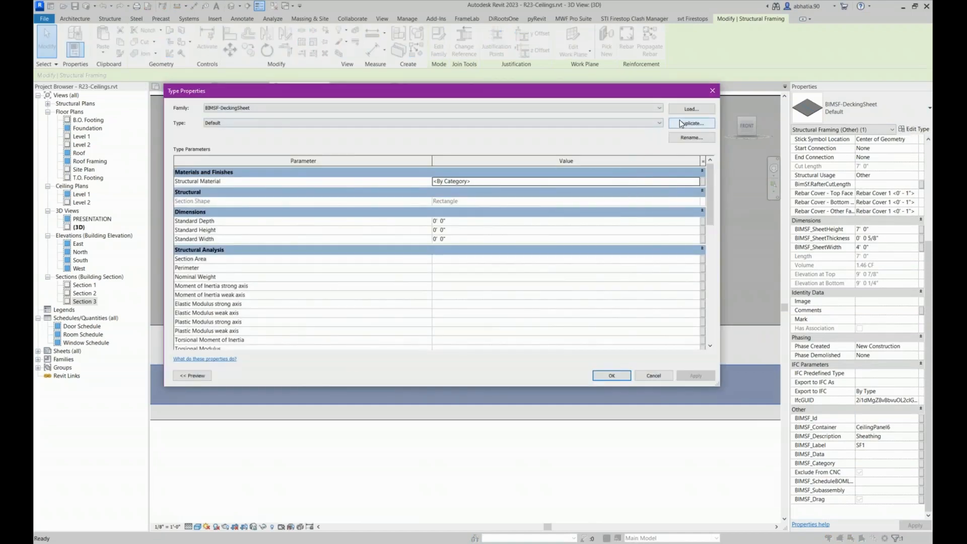
left_click(650, 377)
left_click(591, 447)
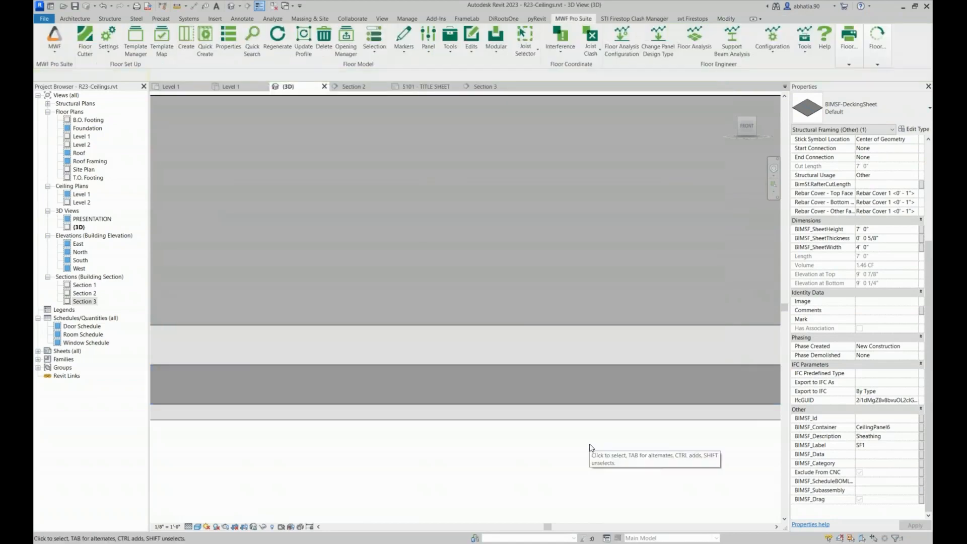
scroll(591, 447, "down", 6)
middle_click_drag(575, 437, 494, 423)
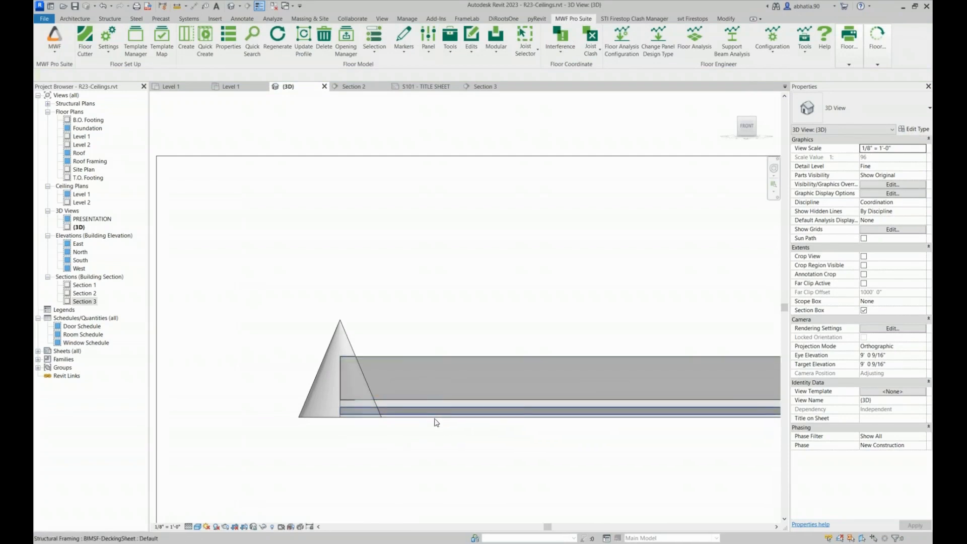
scroll(436, 422, "up", 3)
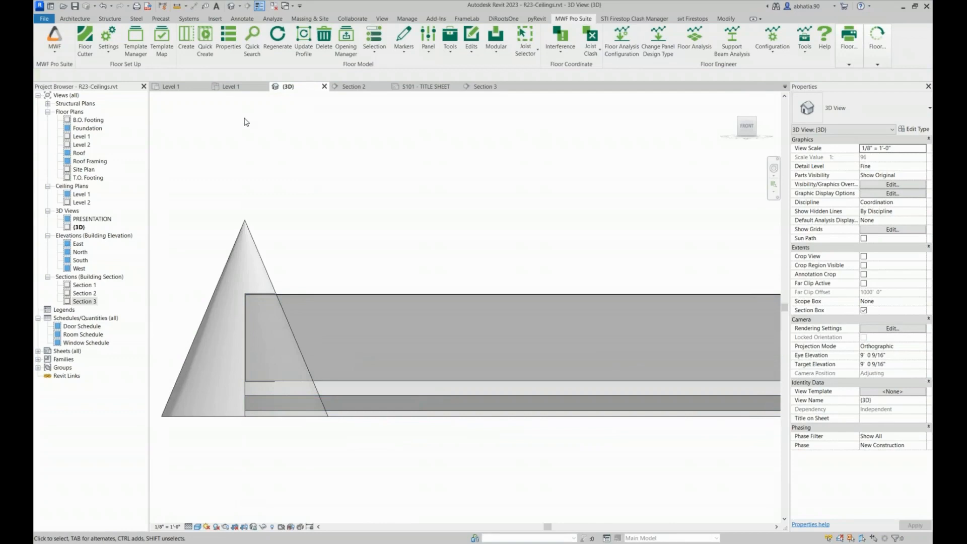
Open the Level 1 ceiling plan and inspect the direction marker of CeilingPanel6
left_click(230, 86)
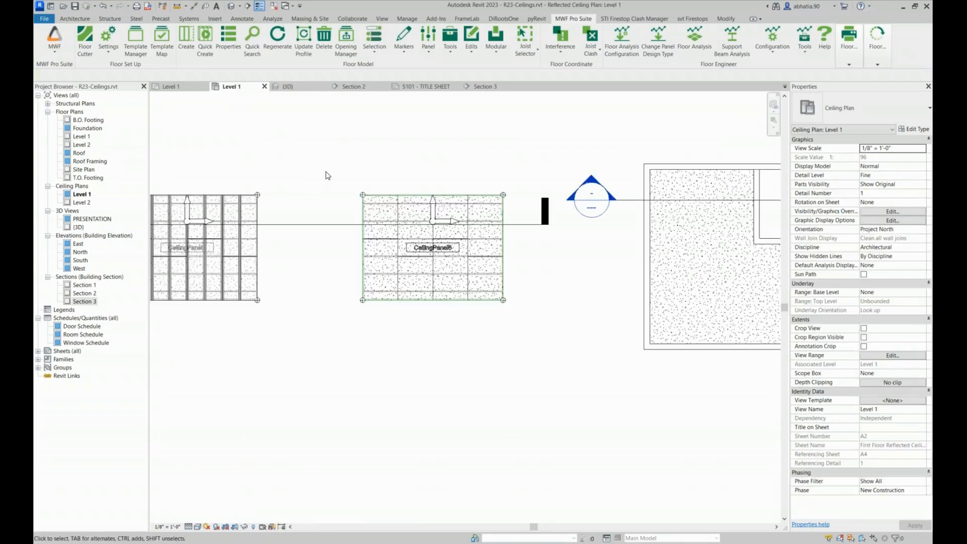
scroll(356, 151, "down", 3)
scroll(398, 184, "up", 6)
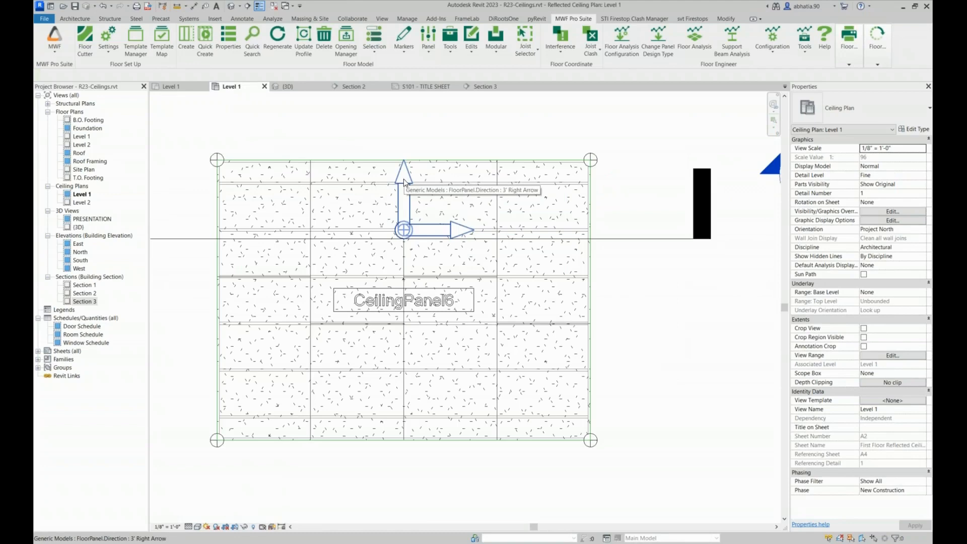
left_click(404, 179)
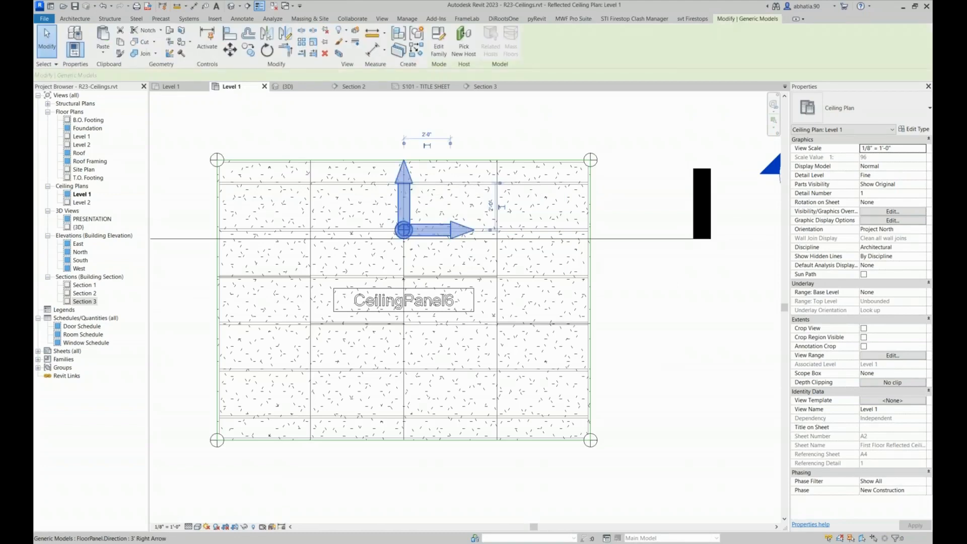
scroll(404, 176, "down", 2)
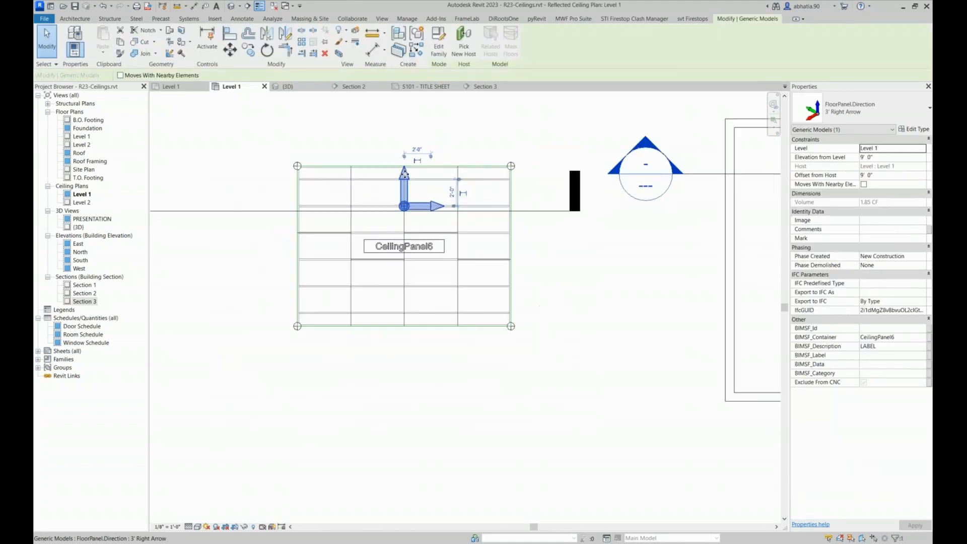
left_click(515, 117)
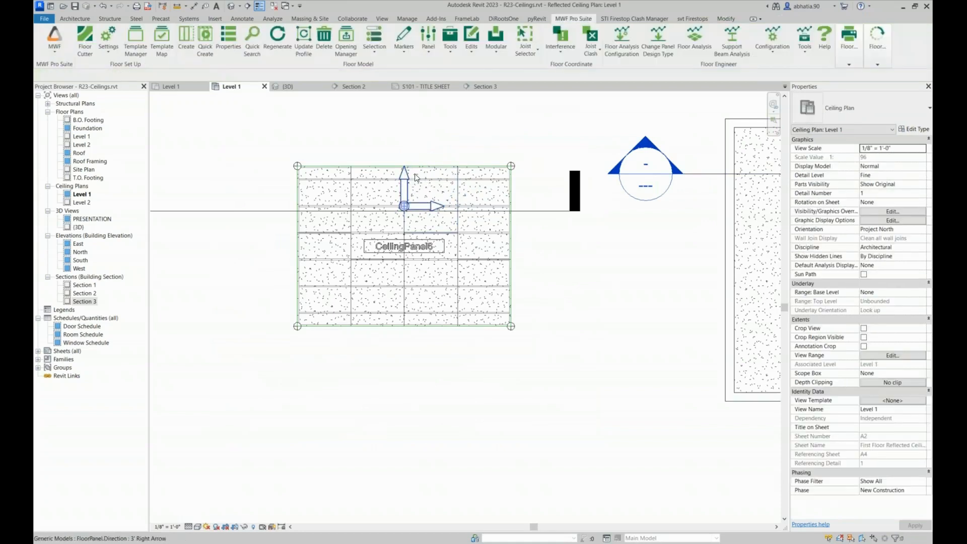
Open the project bridging types and check the kinds offered for a new bridging type without creating one
left_click(454, 54)
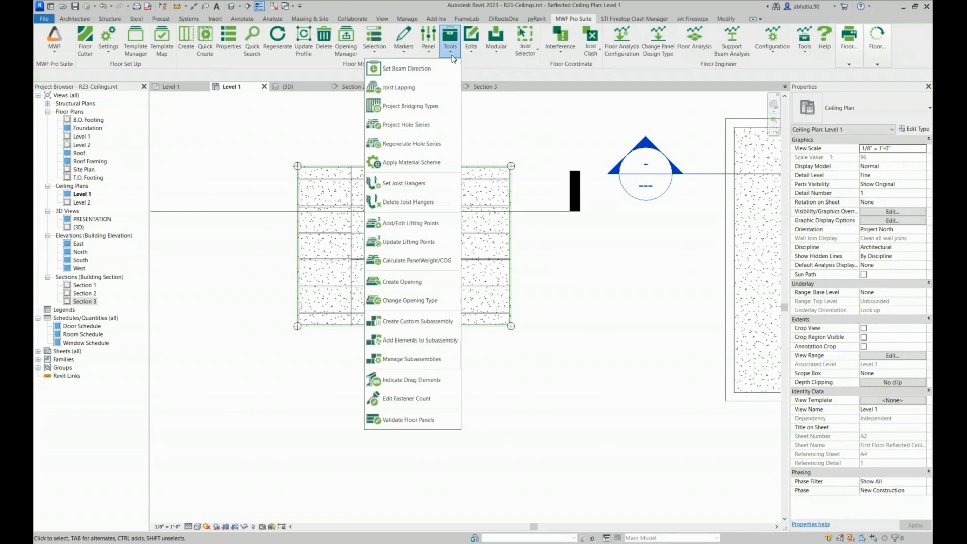
left_click(426, 105)
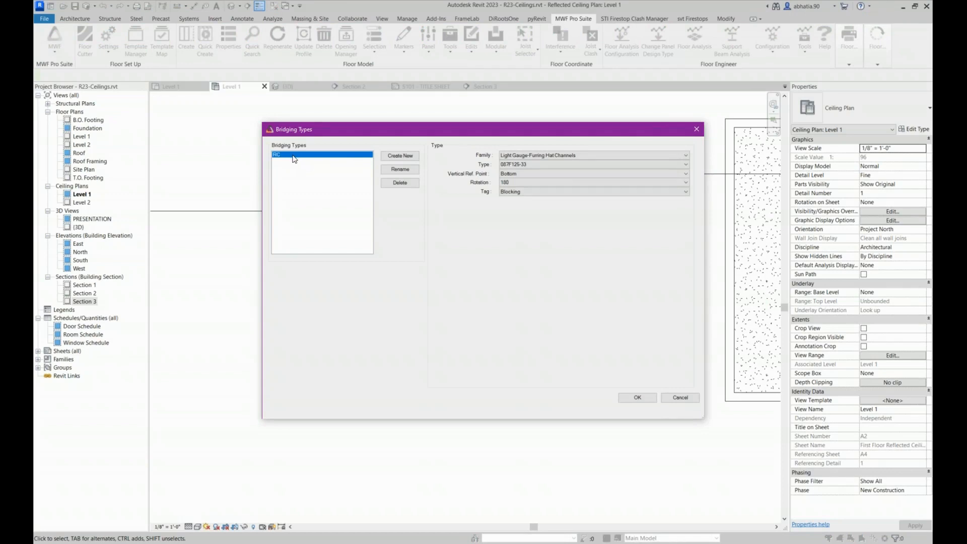
left_click(406, 157)
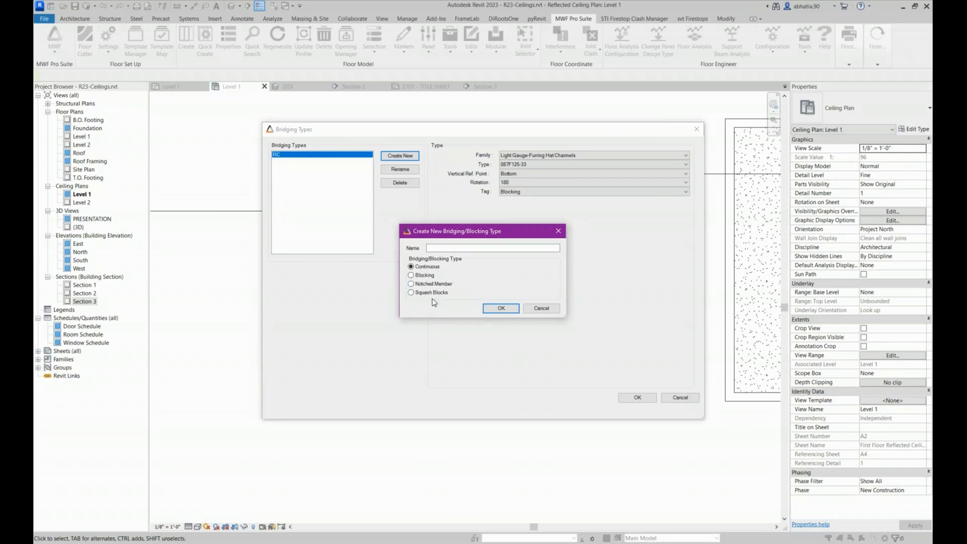
left_click(540, 308)
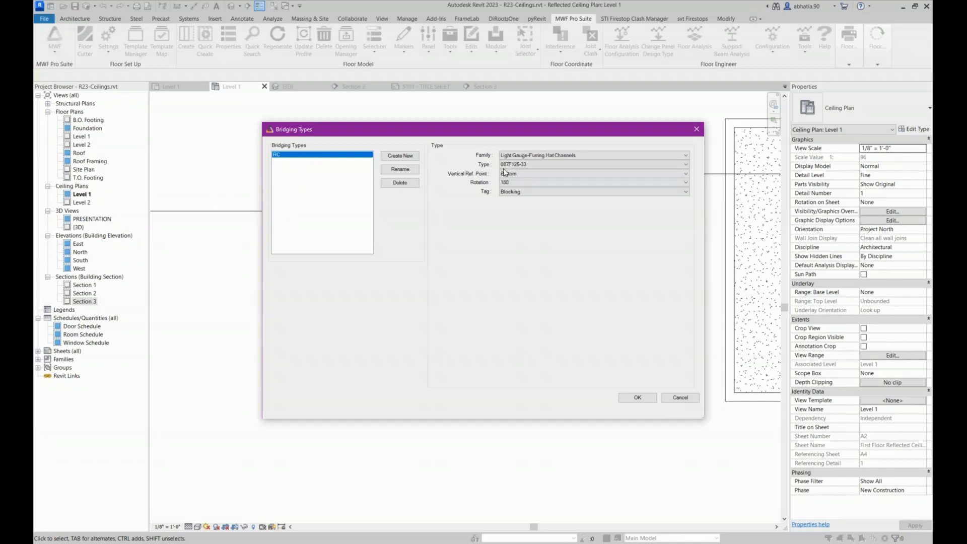
Review the RC bridging type's family, type, vertical reference point and tag options, keeping its settings
left_click(515, 156)
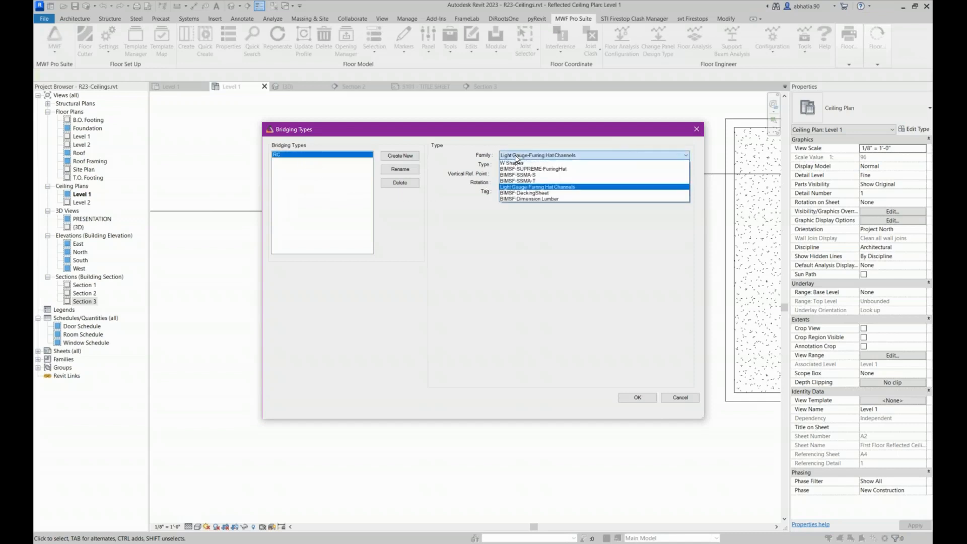
left_click(515, 155)
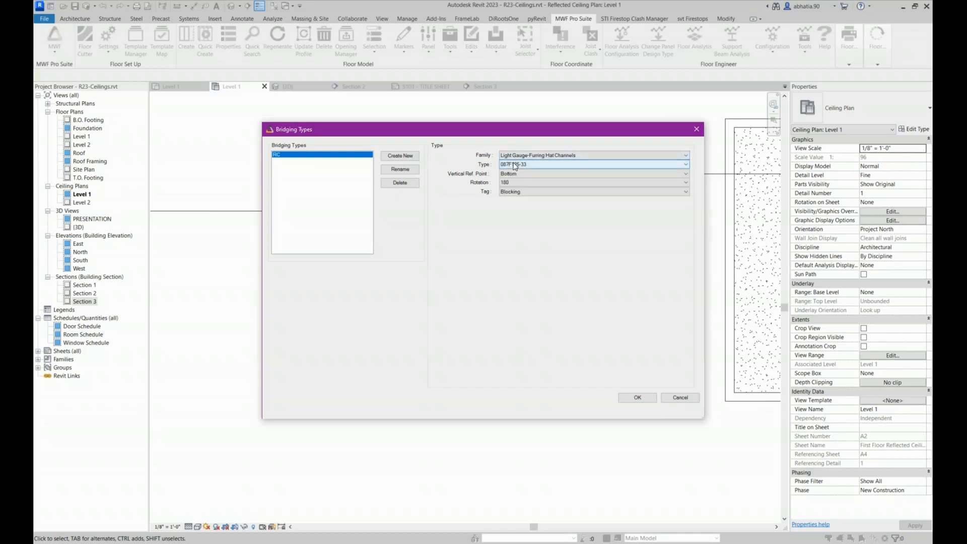
left_click(514, 165)
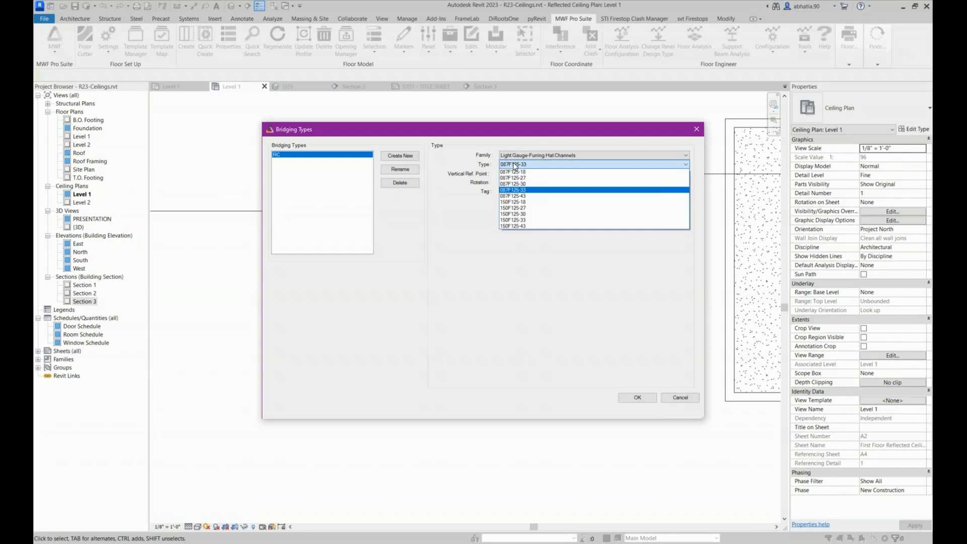
left_click(514, 165)
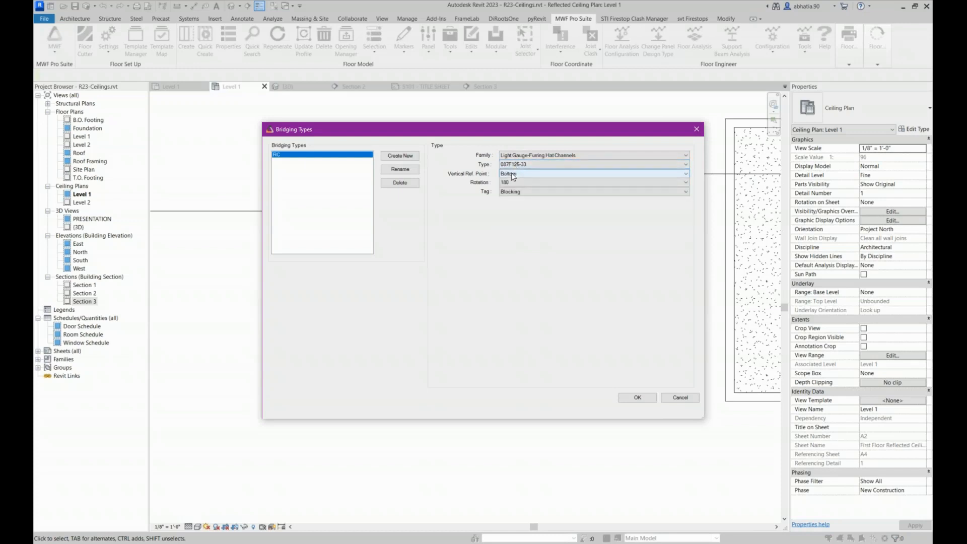
left_click(512, 173)
left_click(511, 173)
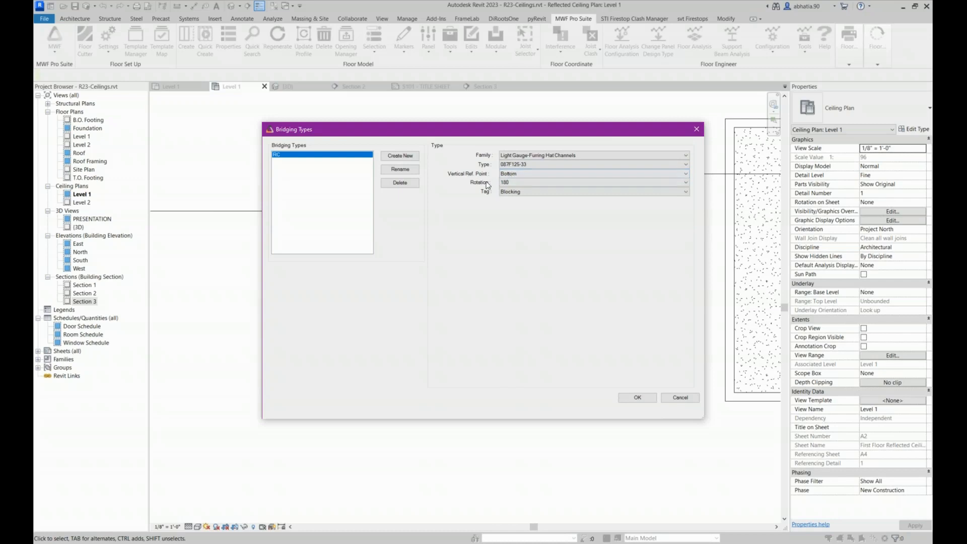
left_click(518, 193)
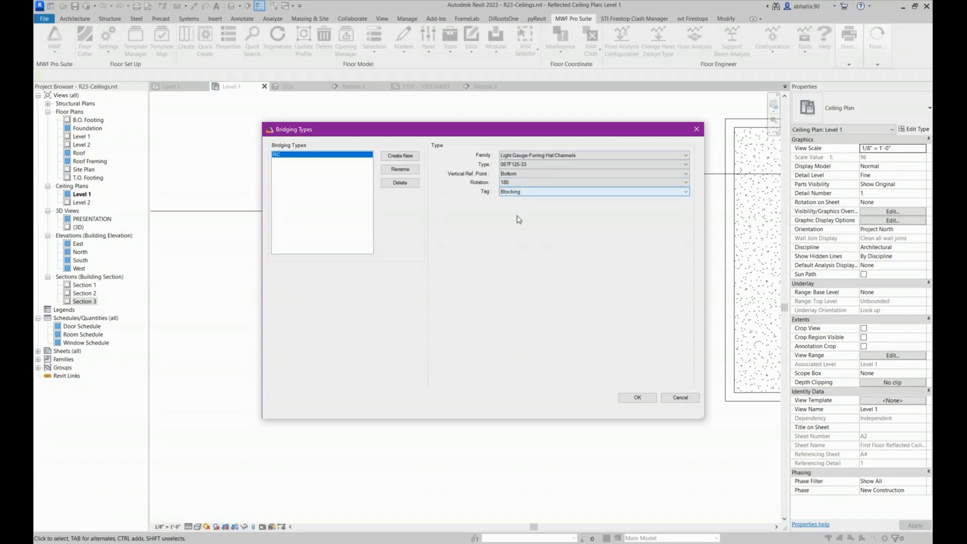
left_click(632, 401)
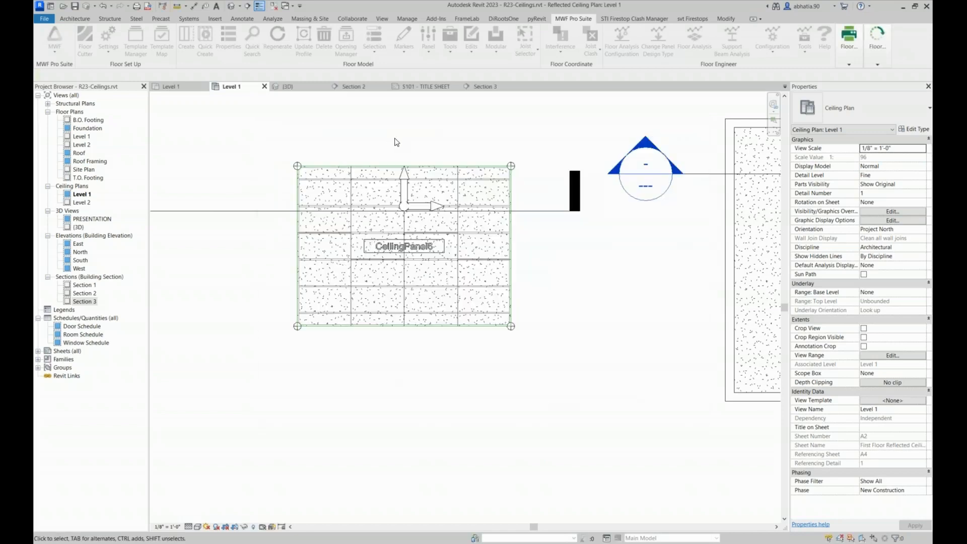
Set up marker lines for CeilingPanel6 from its direction marker, using regular spacing of 2' 0" and a first offset of 2' 0"
left_click(403, 171)
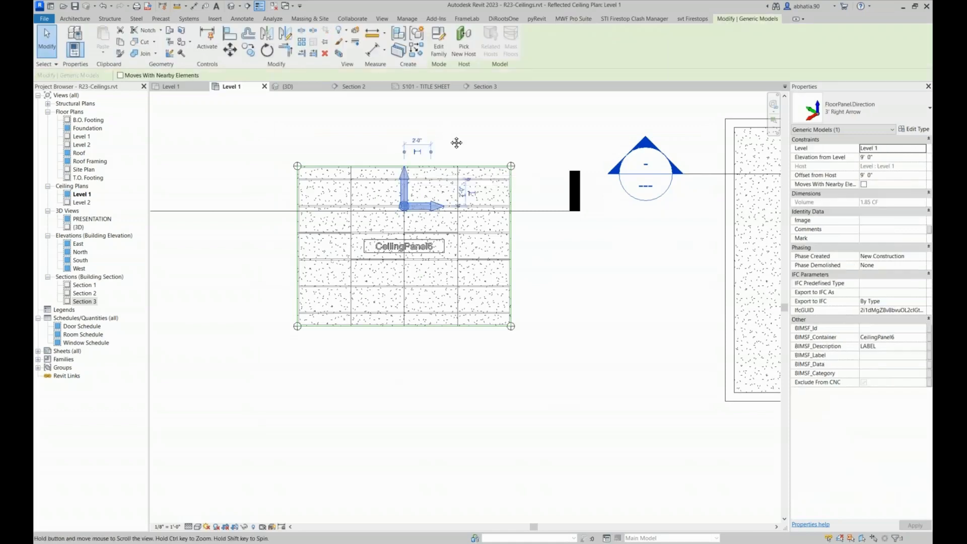
middle_click_drag(455, 143, 464, 169)
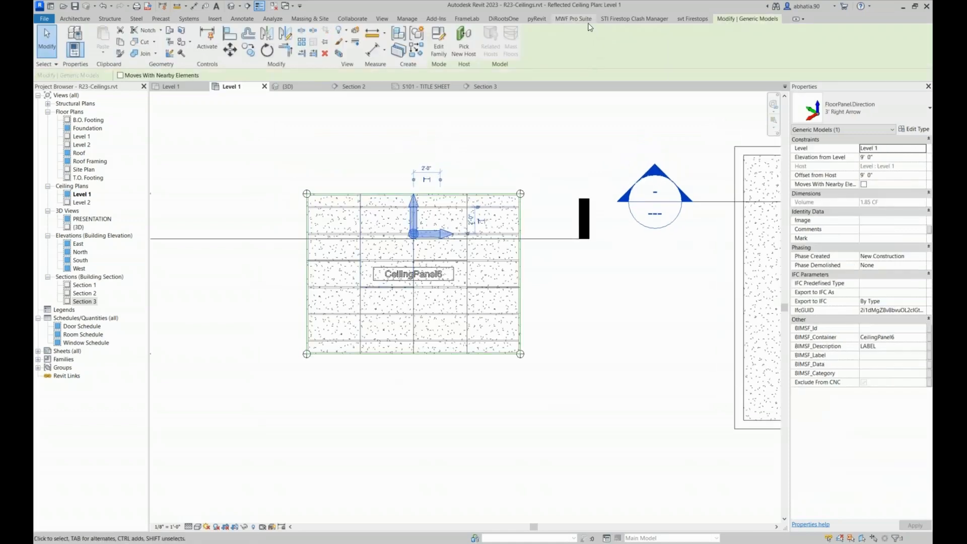
left_click(573, 18)
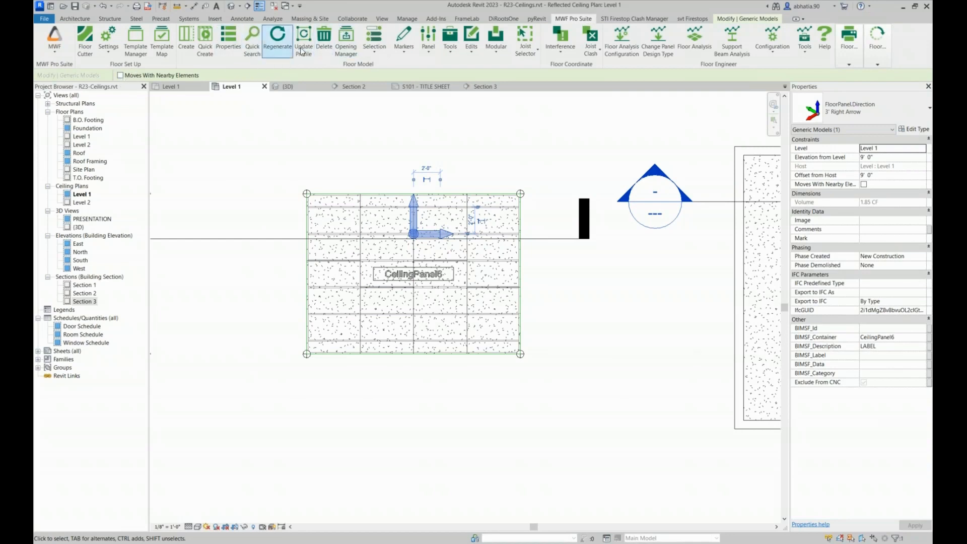
left_click(410, 47)
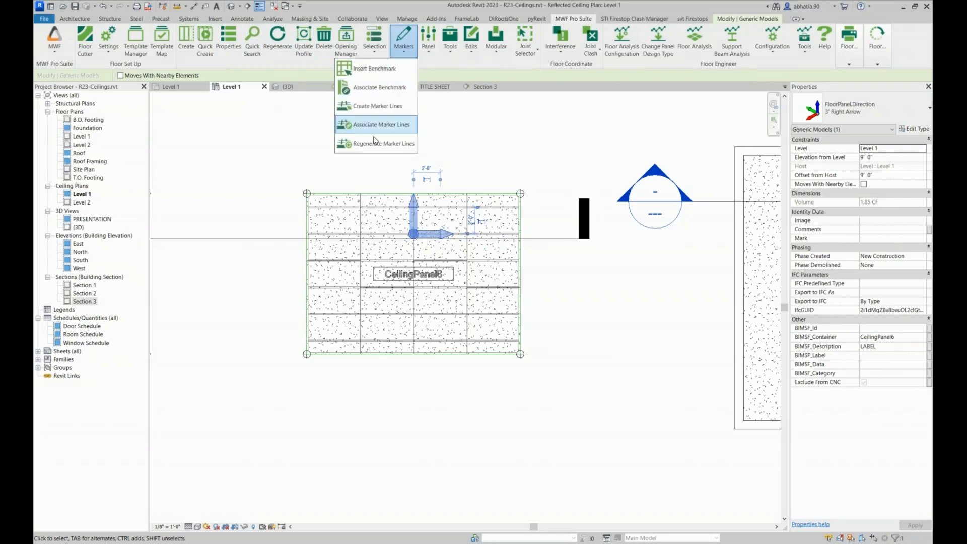
left_click(375, 106)
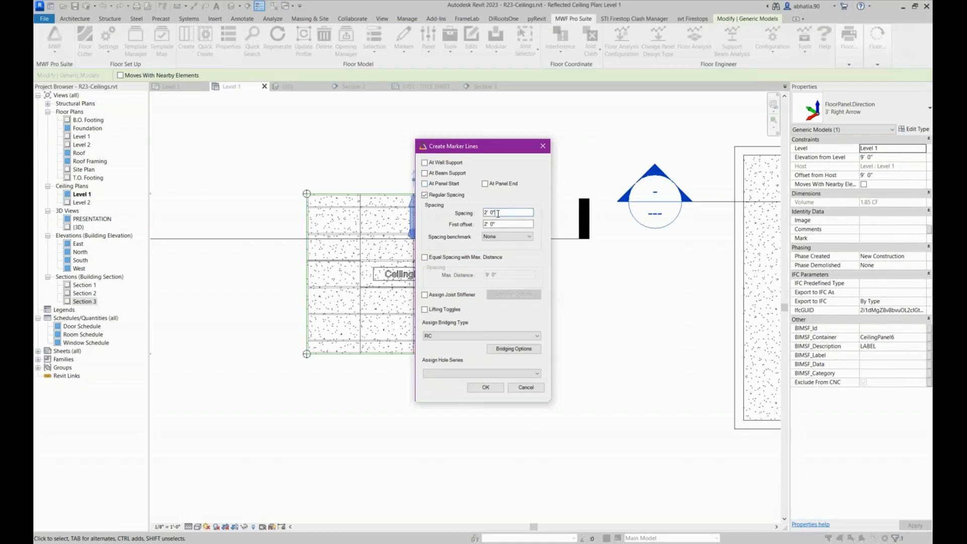
key("Tab")
left_click(491, 223)
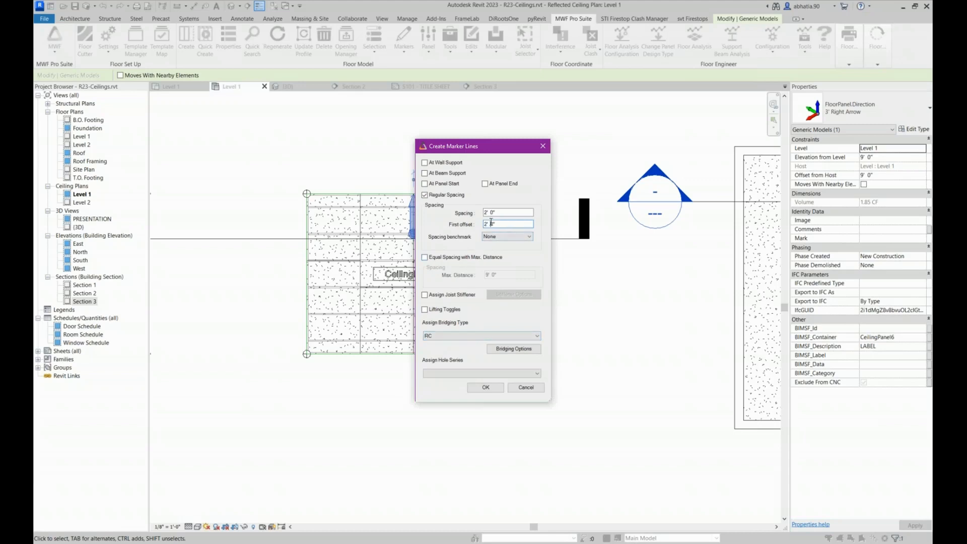
Assign the RC bridging type to the marker lines and create them across CeilingPanel6
left_click(445, 334)
left_click(445, 334)
left_click(445, 334)
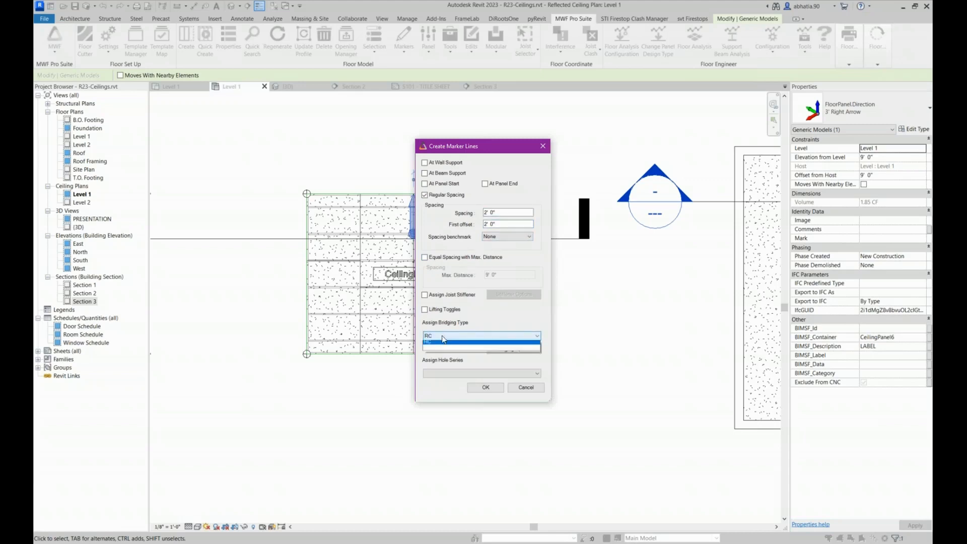
left_click(435, 337)
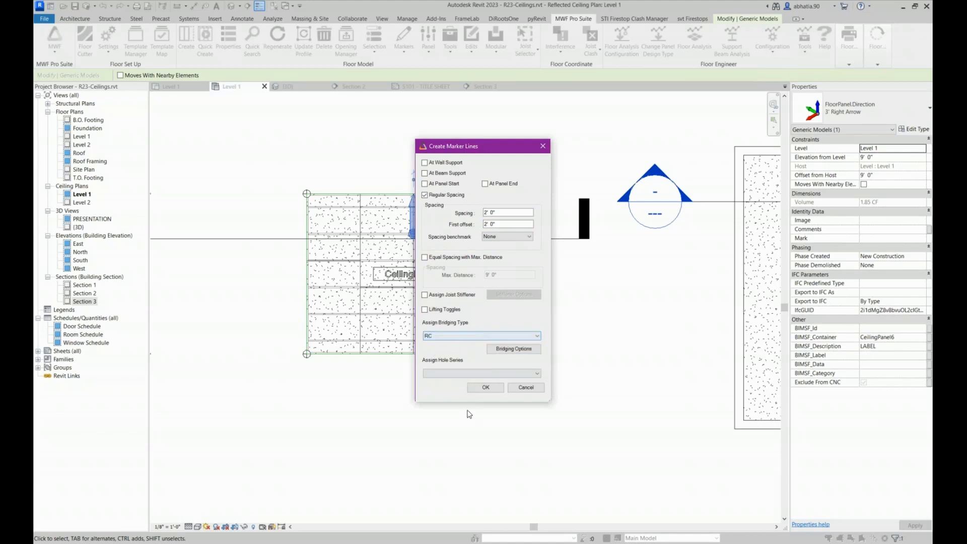
left_click(487, 389)
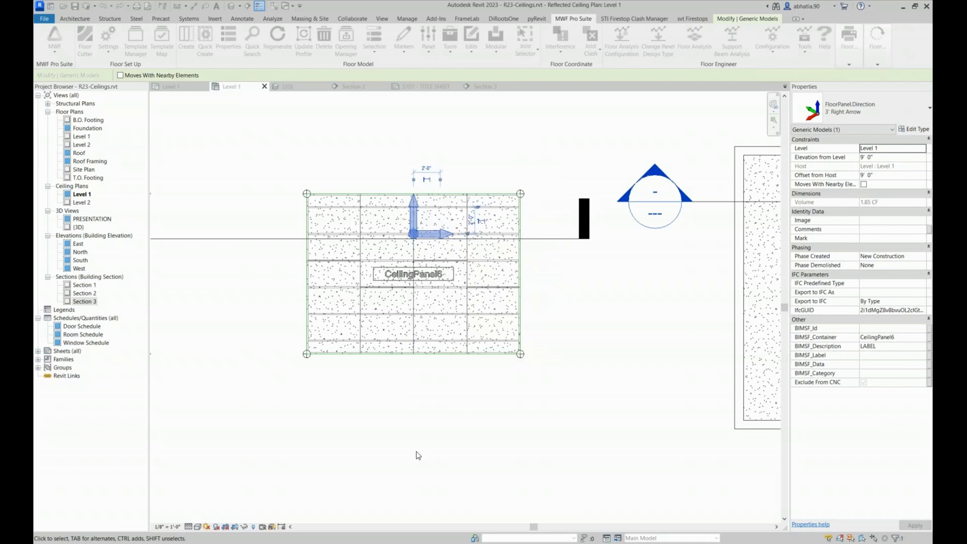
left_click(416, 454)
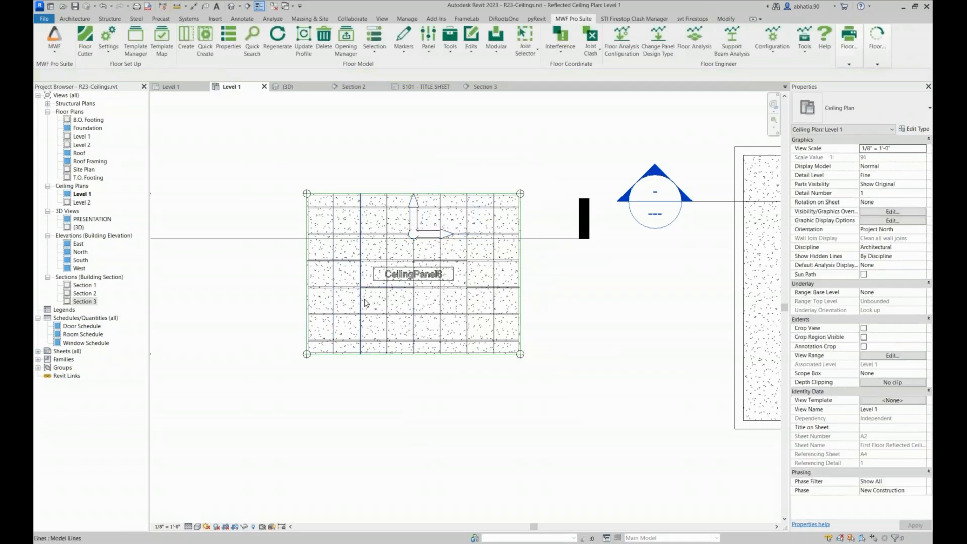
Filter a selection of CeilingPanel6's elements down to Wide Lines, inspect the line's properties, and clear the selection
scroll(550, 291, "up", 3)
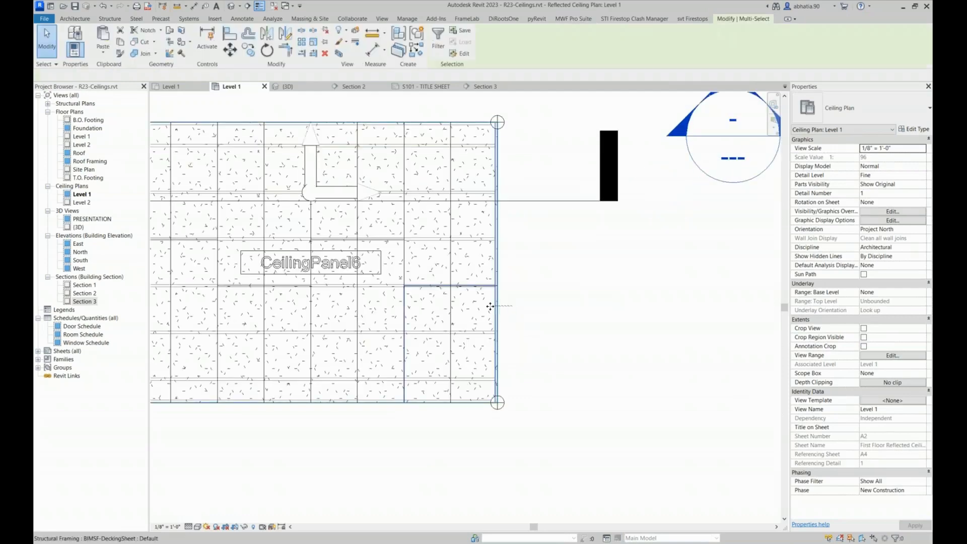
left_click(497, 302)
scroll(400, 313, "down", 2)
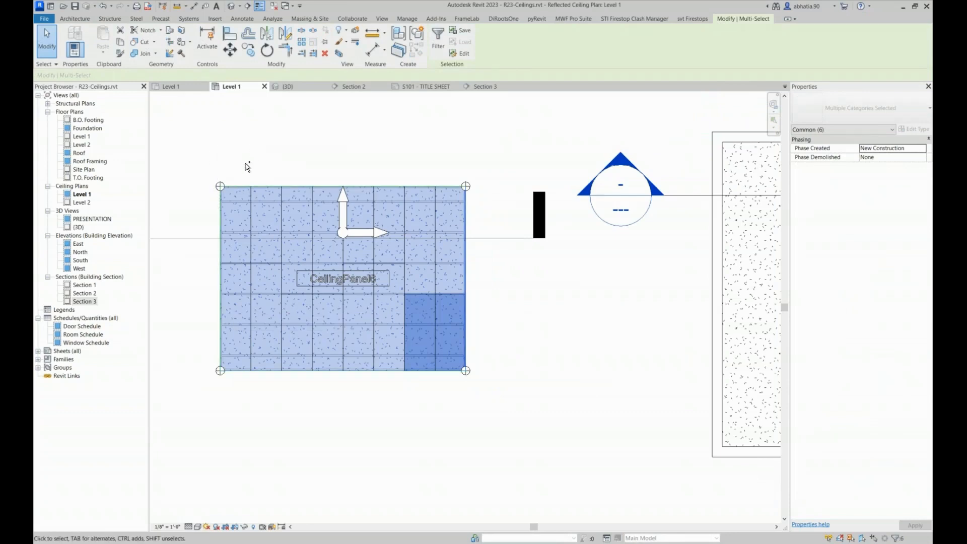
left_click(215, 207, "ctrl")
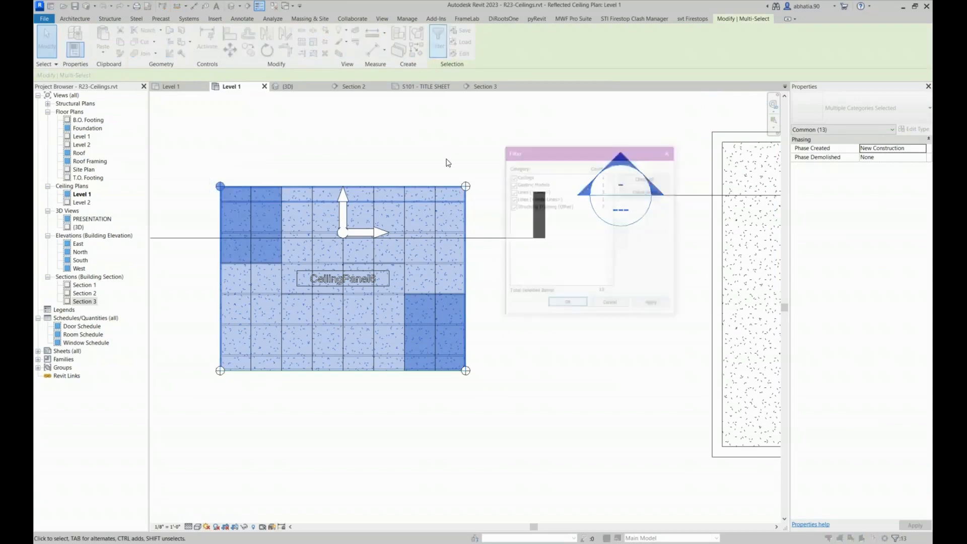
left_click(667, 192)
left_click(510, 198)
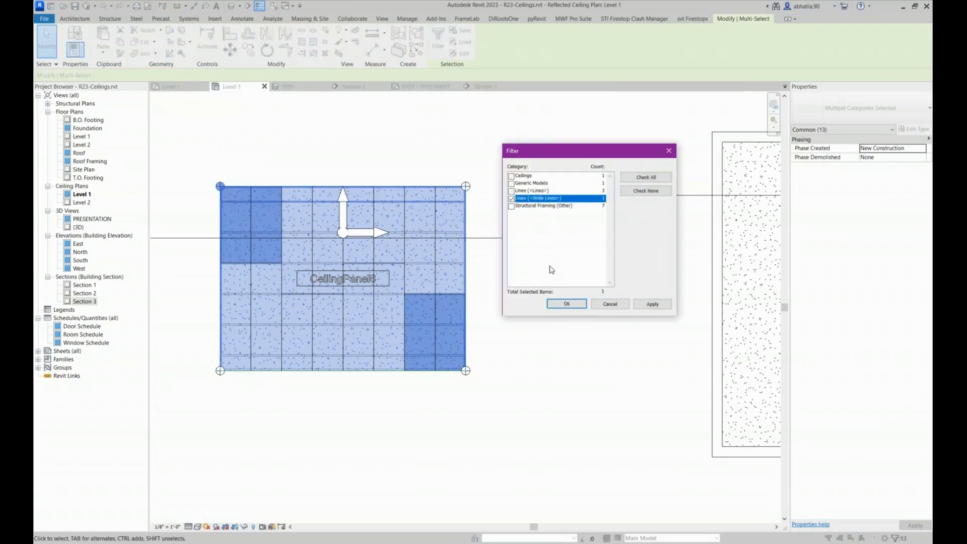
left_click(563, 304)
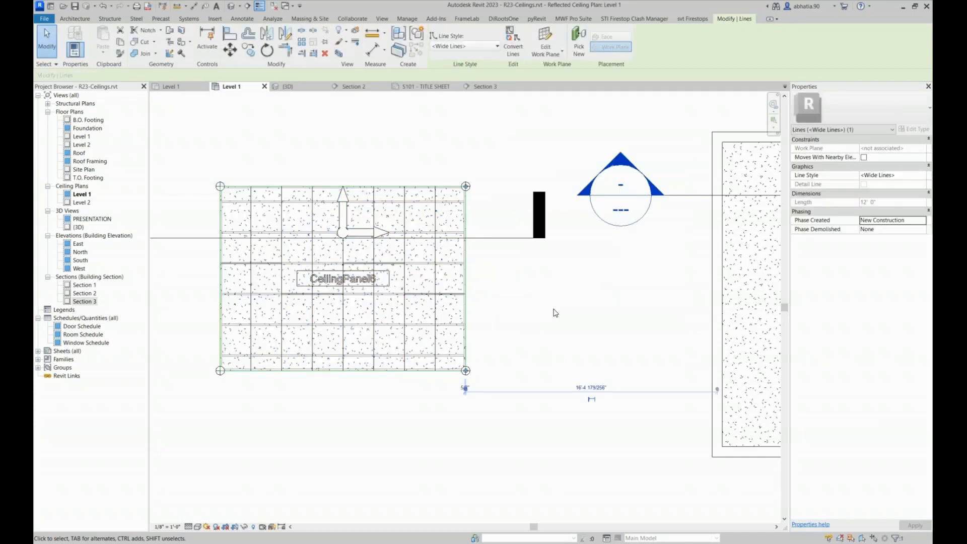
left_click(553, 285)
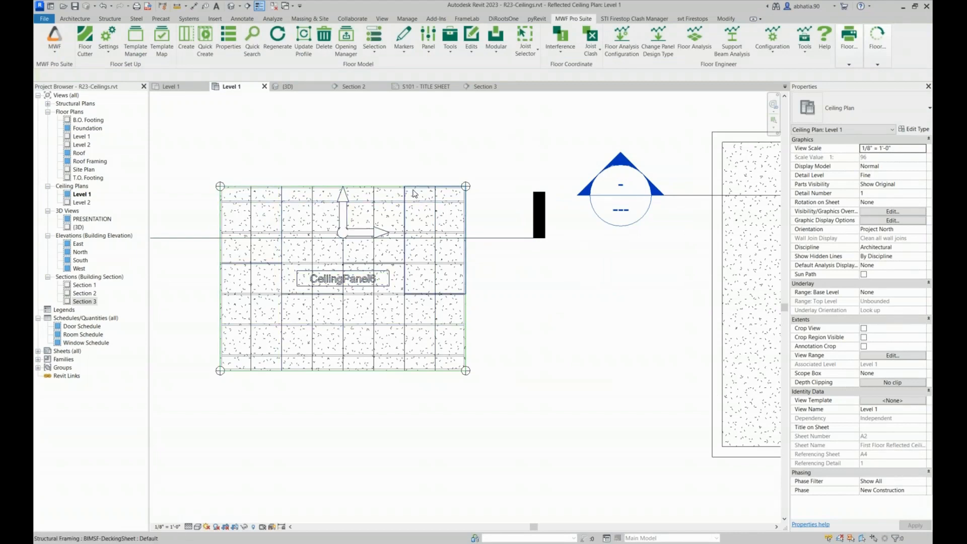
Generate the furring-channel bridging for CeilingPanel6 in an angled 3D view, using the panel's direction marker
left_click_drag(464, 120, 398, 159)
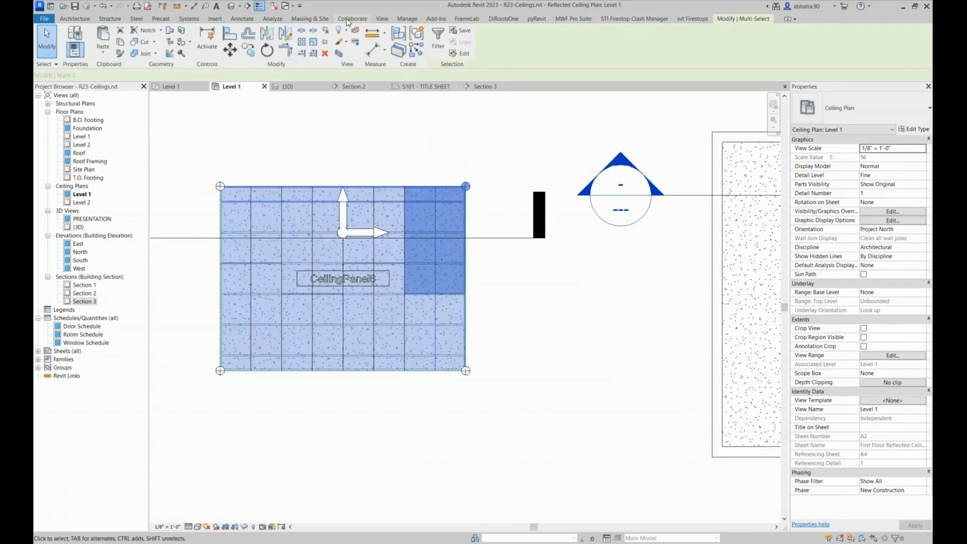
key("ctrl+Tab")
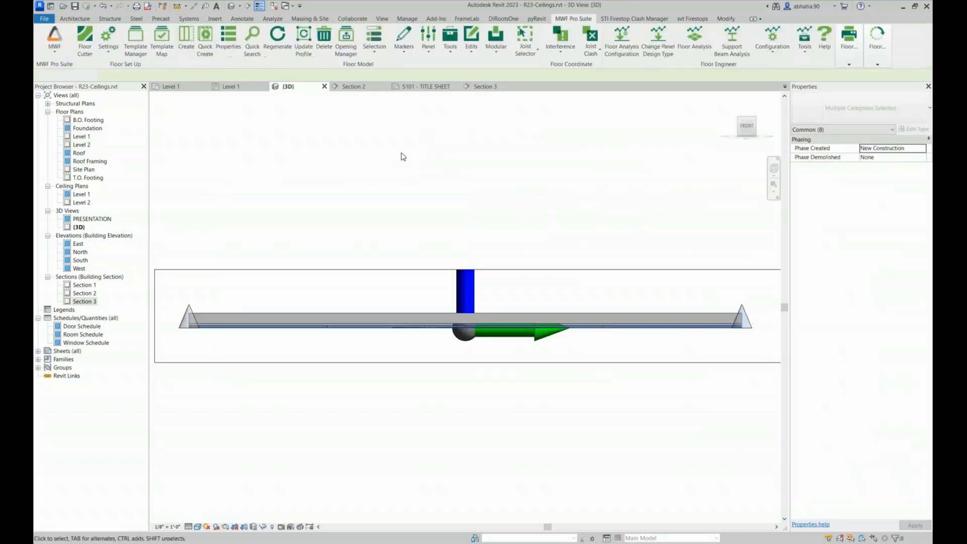
middle_click_drag(545, 209, 448, 290, "shift")
left_click(529, 279)
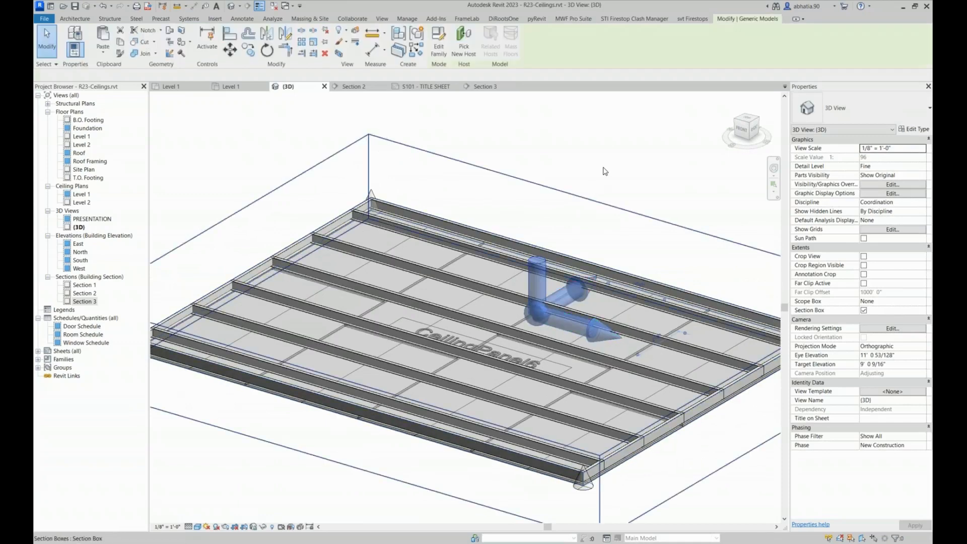
left_click(579, 20)
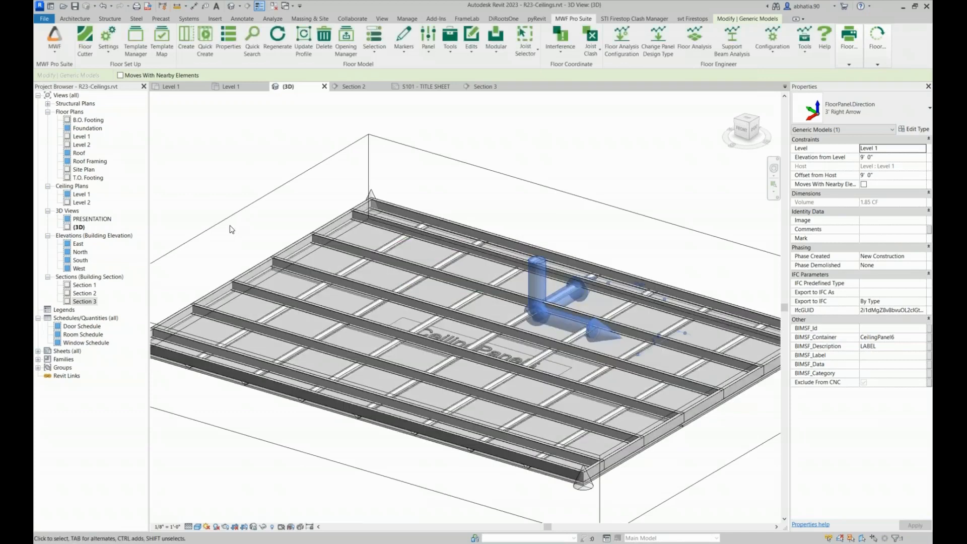
left_click(231, 229)
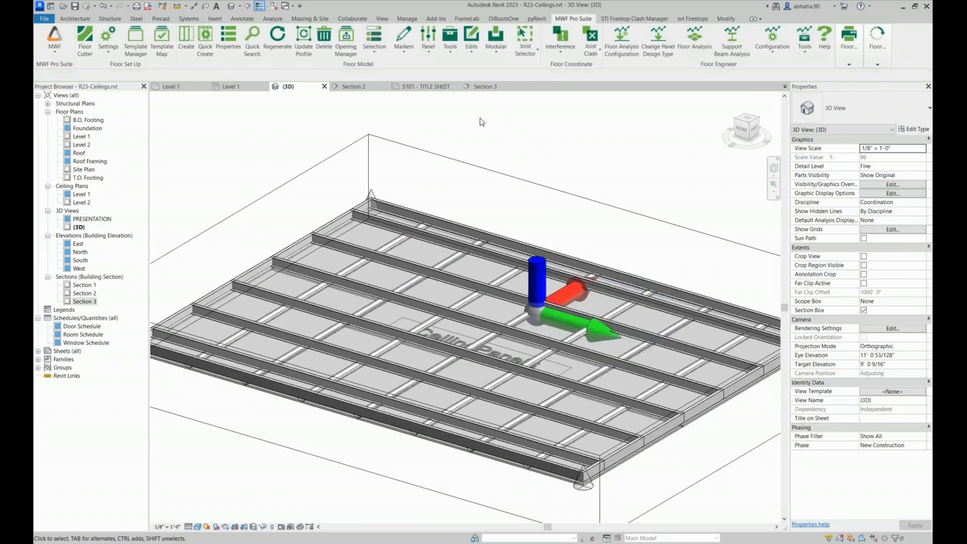
Review the instance properties of one furring channel below the joists and open Section 2 with it selected
scroll(330, 334, "up", 7)
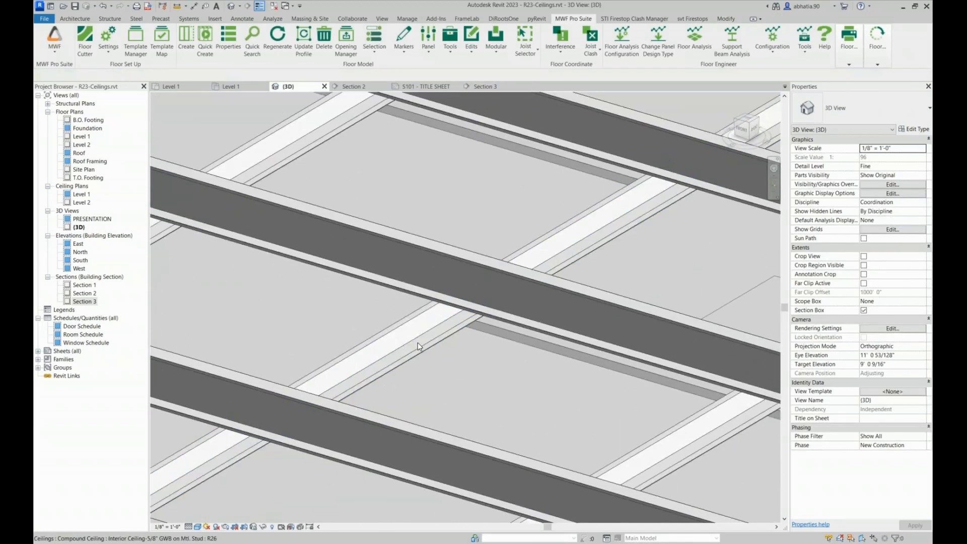
left_click(418, 349)
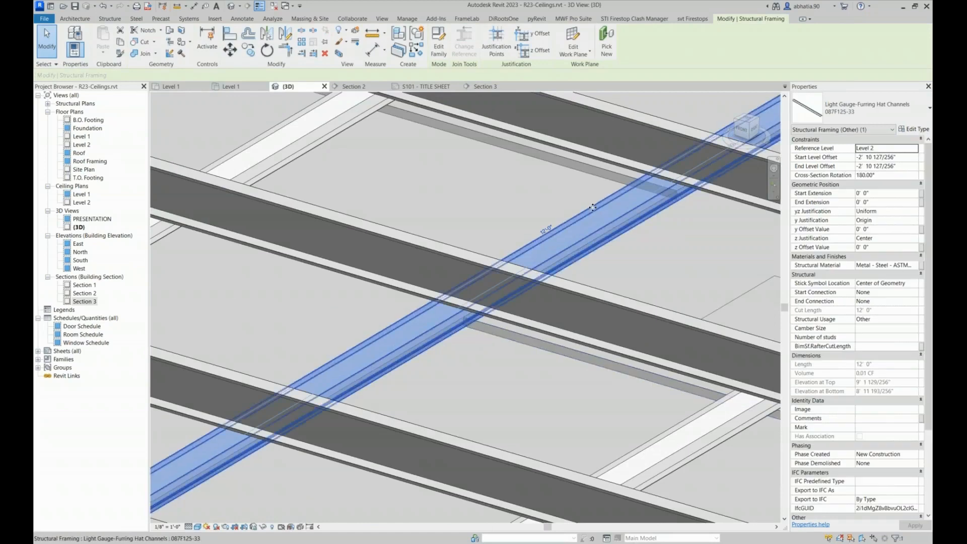
scroll(593, 207, "down", 3)
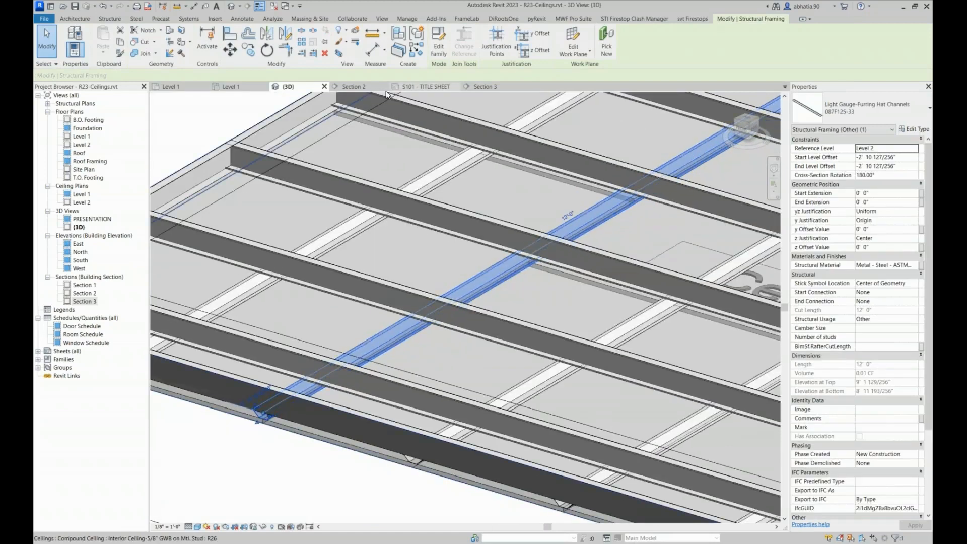
left_click(355, 87)
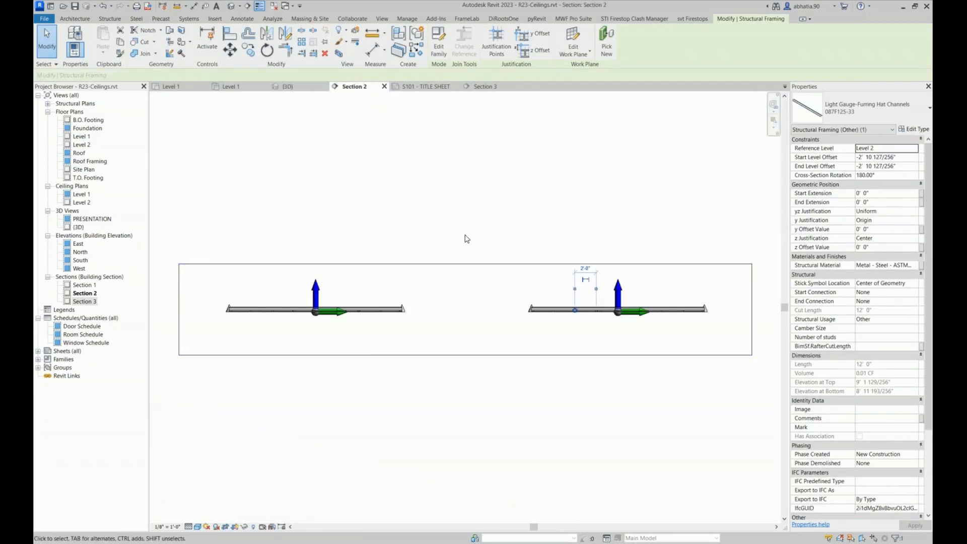
Examine in Section 2 how the furring channel sits between joist and sheathing, selecting the decking sheet that meets the joint below it
left_click(453, 247)
scroll(443, 292, "up", 6)
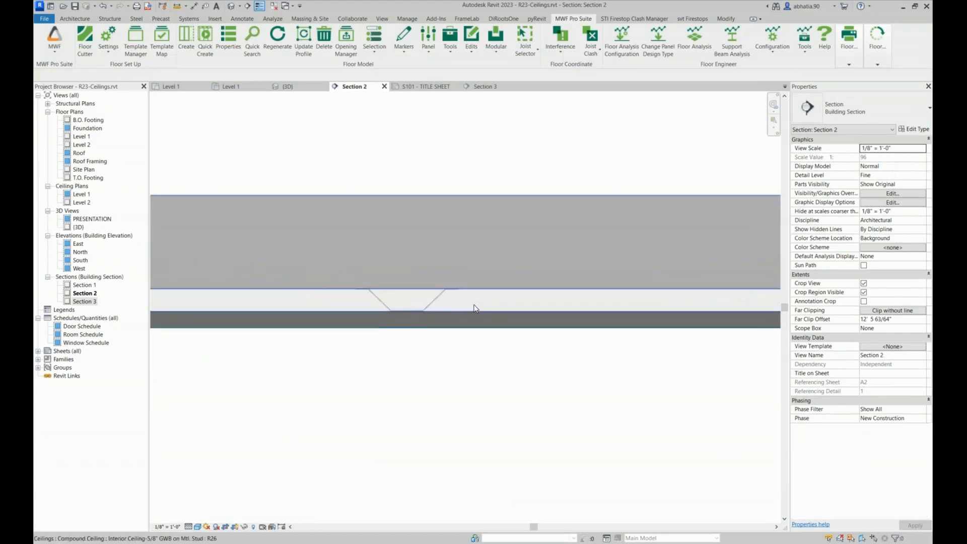
scroll(473, 307, "up", 4)
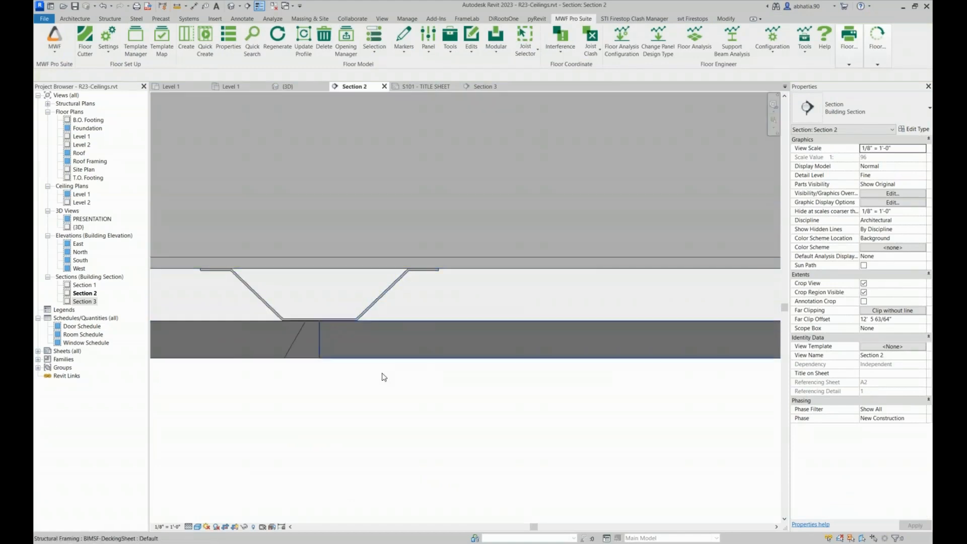
left_click(382, 348)
scroll(383, 417, "down", 8)
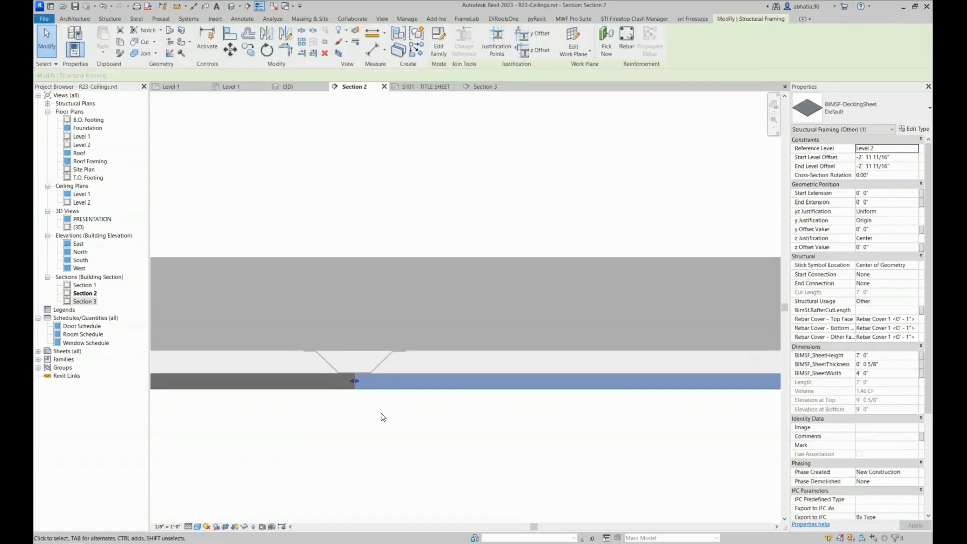
middle_click_drag(451, 419, 453, 419)
scroll(447, 378, "up", 6)
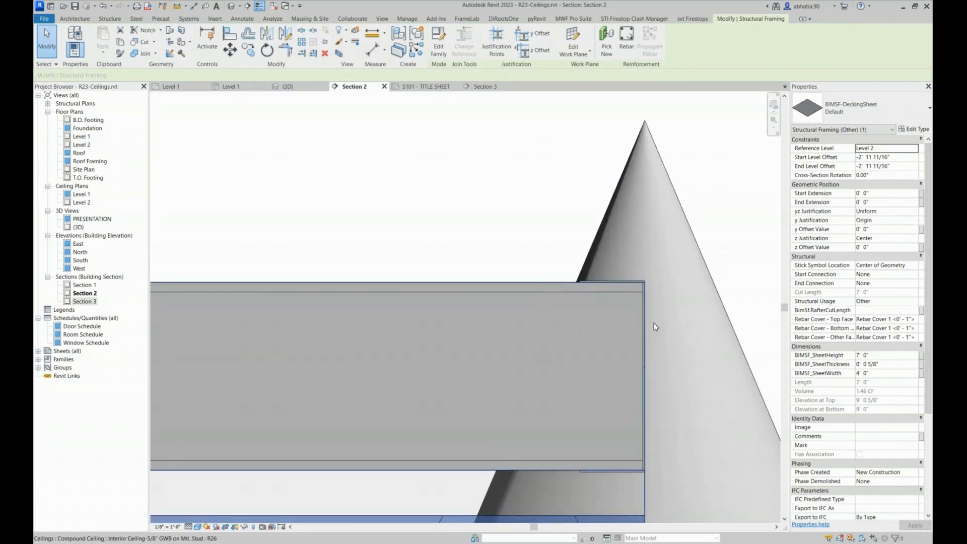
scroll(656, 322, "down", 6)
middle_click_drag(353, 396, 664, 385)
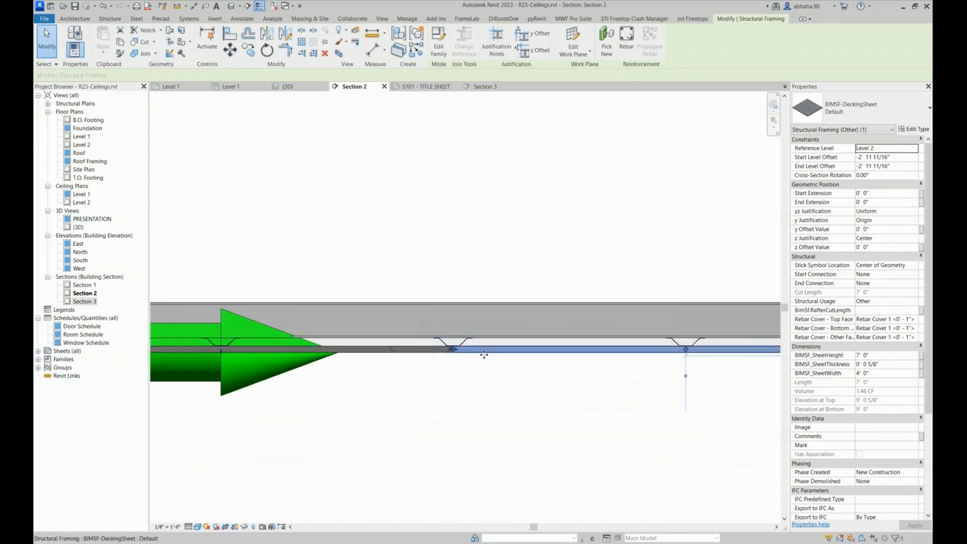
Recheck the decking sheet joint against the furring channel and inspect the channel layout along the whole panel in Section 2
left_click(490, 273)
scroll(454, 345, "up", 6)
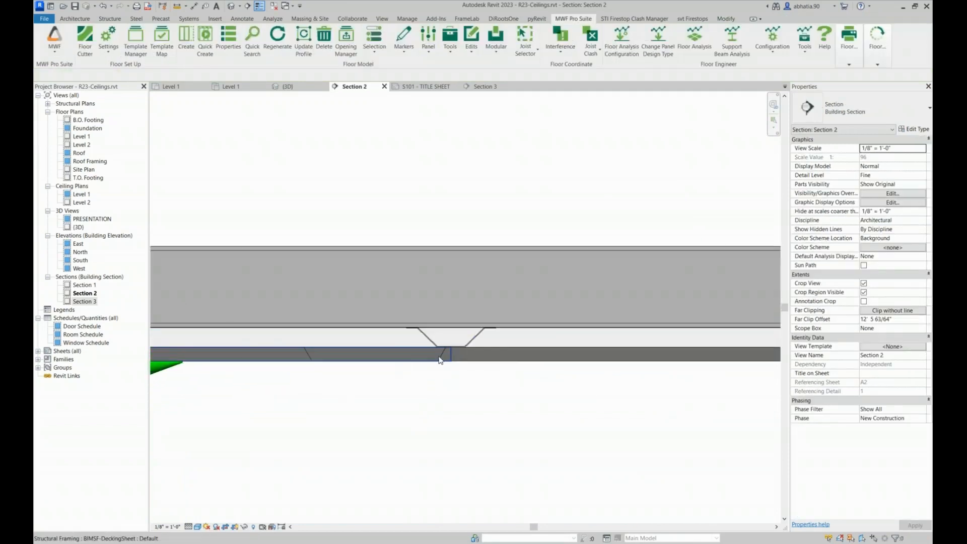
left_click(513, 362)
scroll(338, 392, "down", 6)
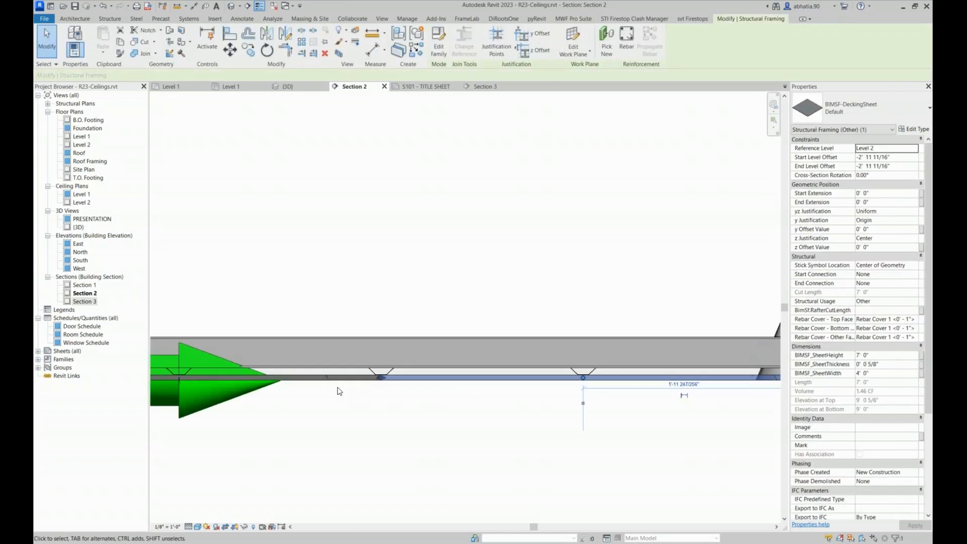
scroll(338, 391, "down", 5)
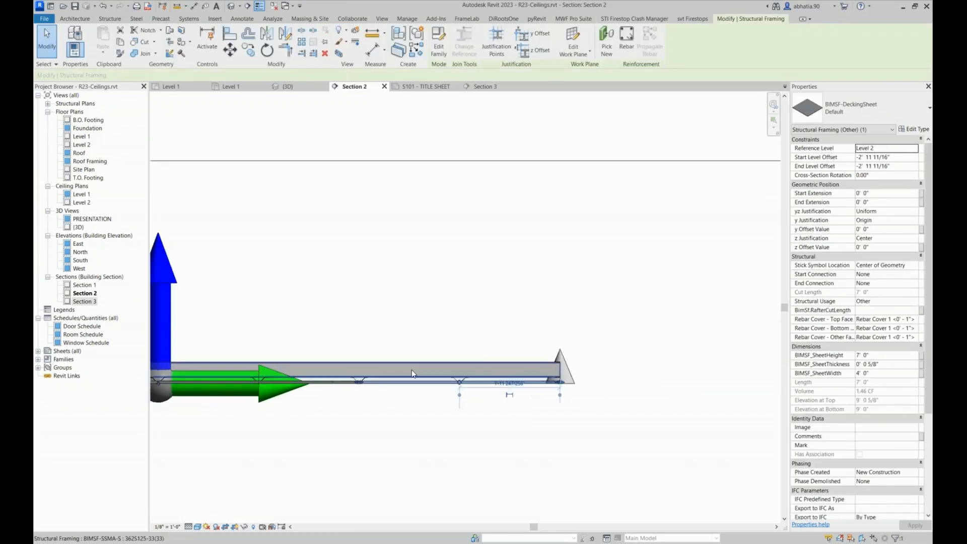
scroll(413, 371, "down", 6)
middle_click_drag(341, 324, 648, 319)
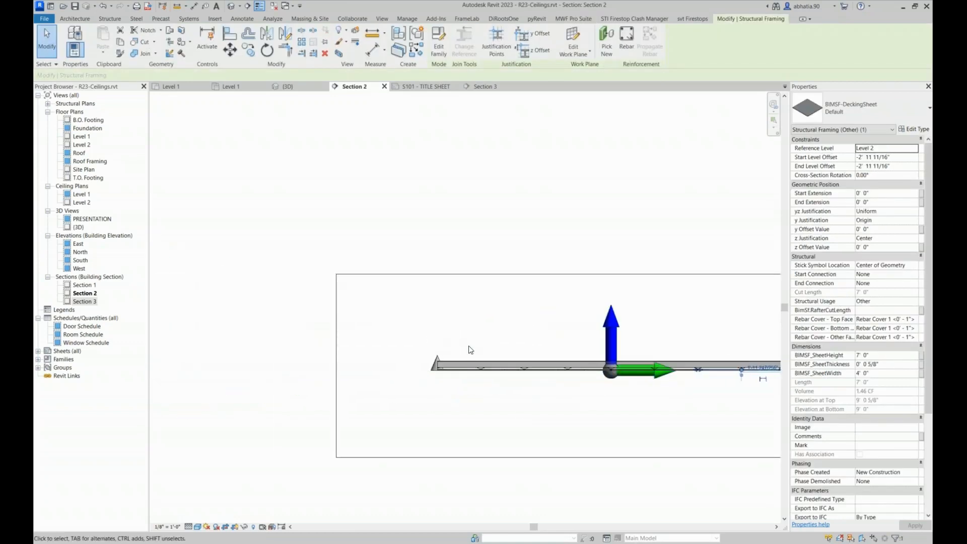
scroll(469, 344, "down", 4)
middle_click_drag(499, 336, 356, 355)
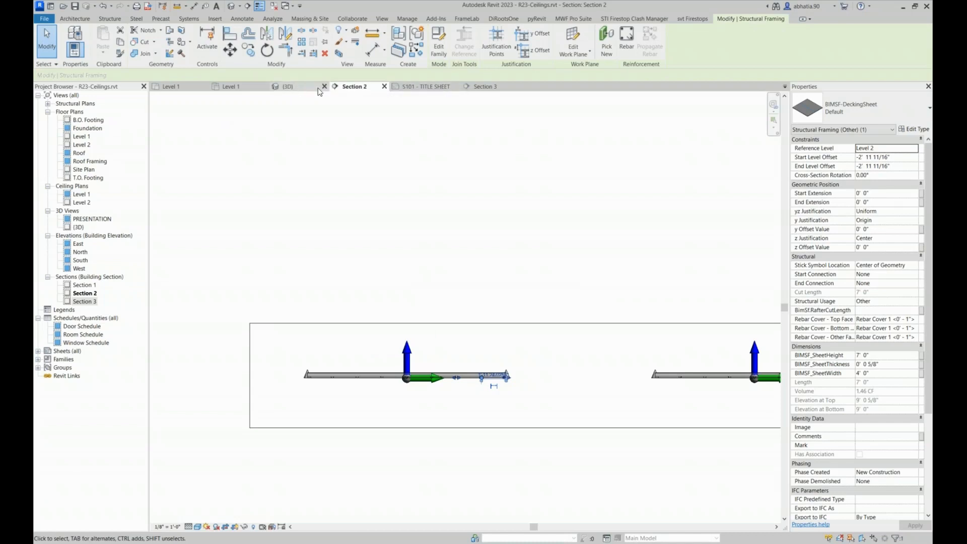
Review the agenda on the S101 title sheet and select CeilingPanel6's direction marker in the Level 1 ceiling plan
left_click(434, 87)
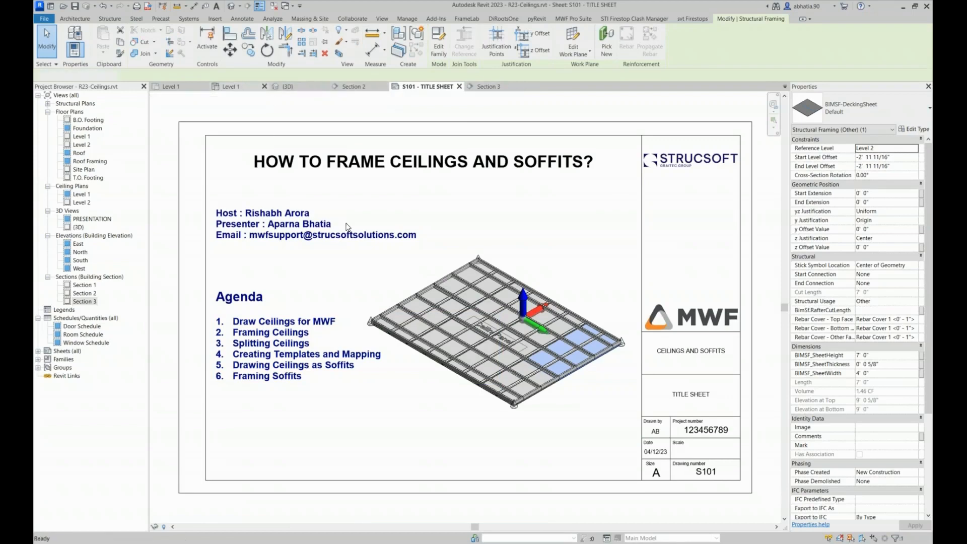
left_click(371, 181)
middle_click_drag(351, 192, 424, 196)
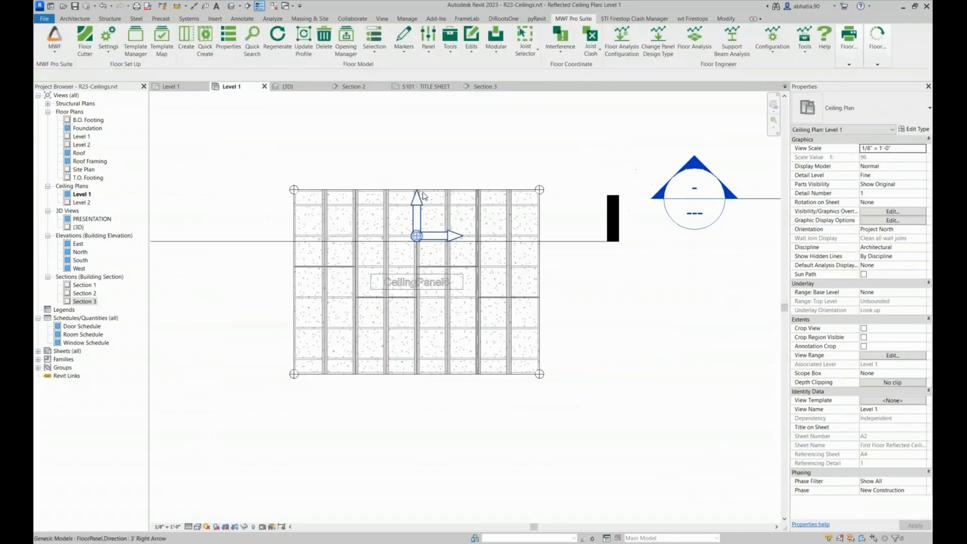
scroll(431, 221, "up", 2)
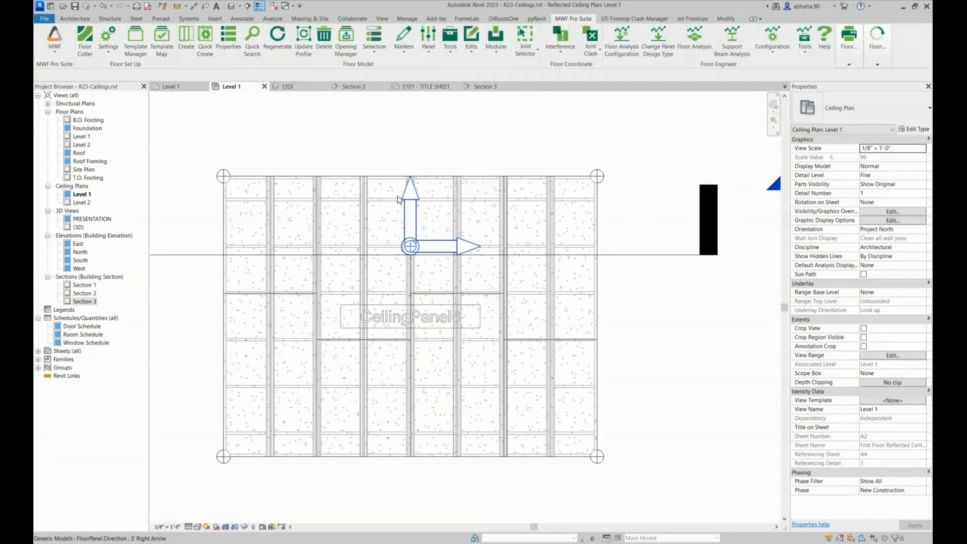
left_click(399, 200)
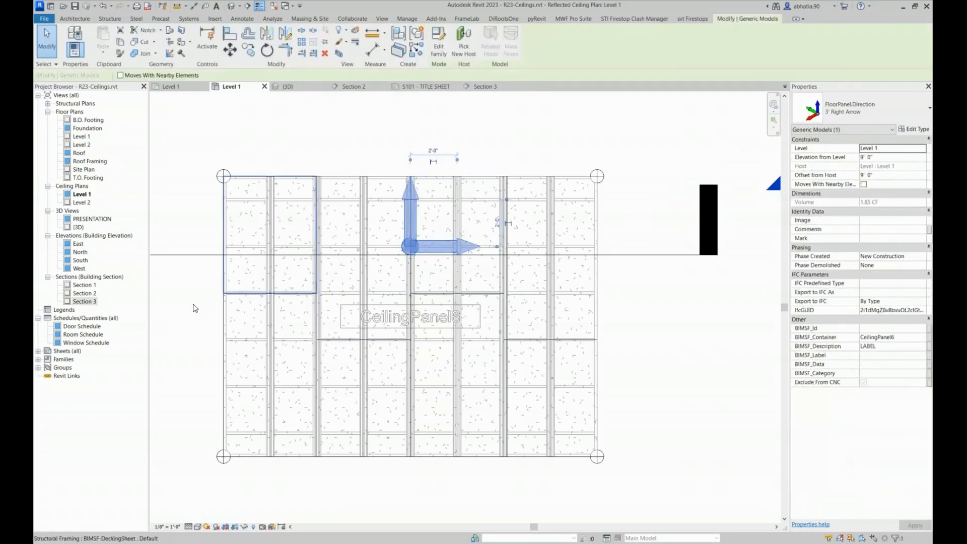
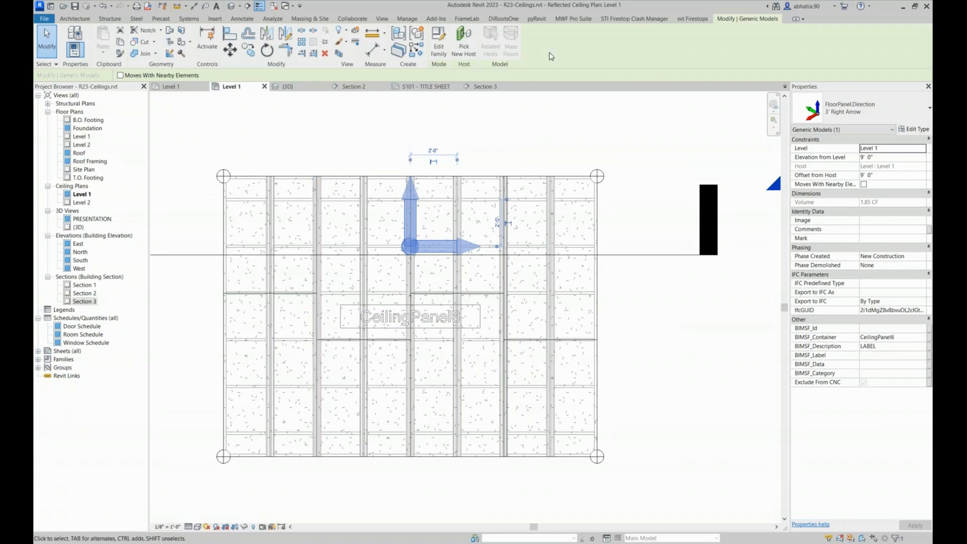
Place boundary nodes on the left and right edges of CeilingPanel6, slightly below the direction marker
left_click(558, 20)
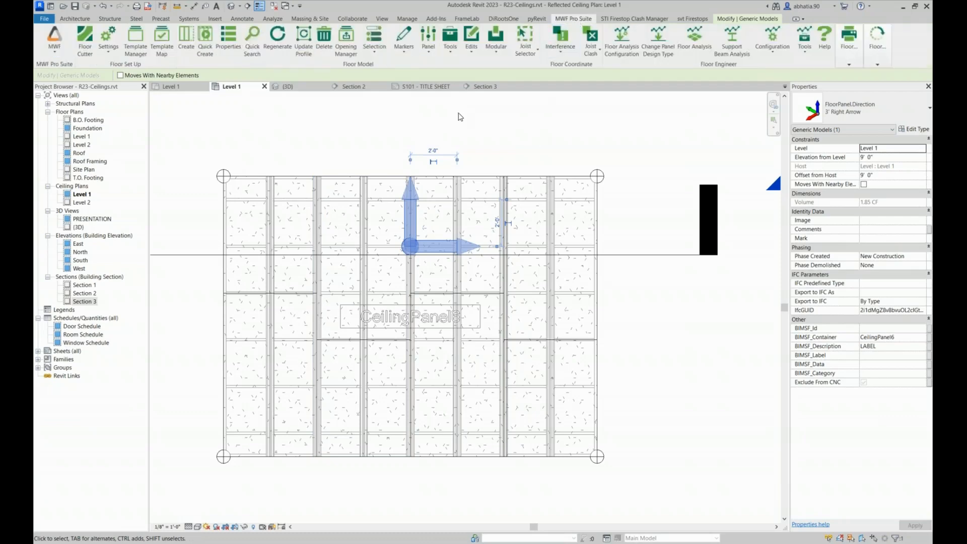
left_click(434, 54)
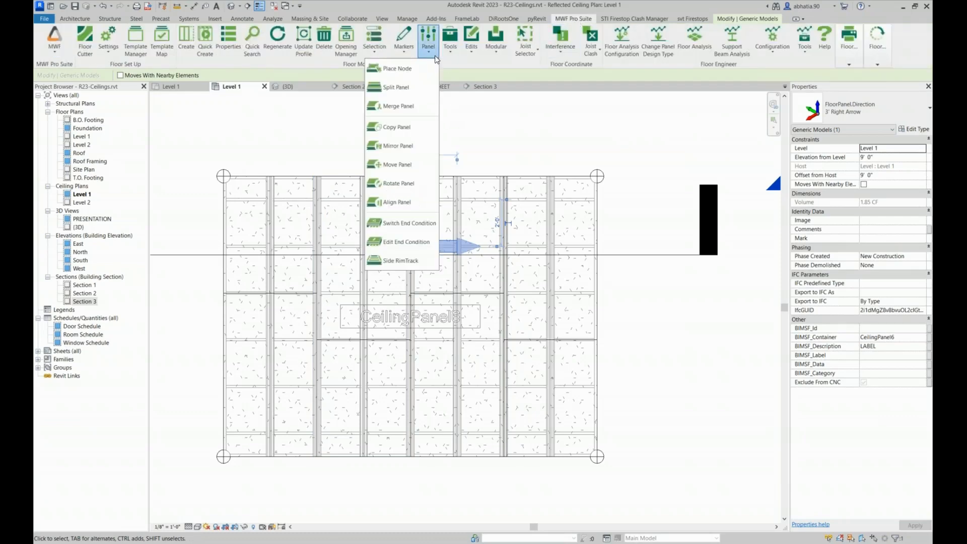
left_click(401, 69)
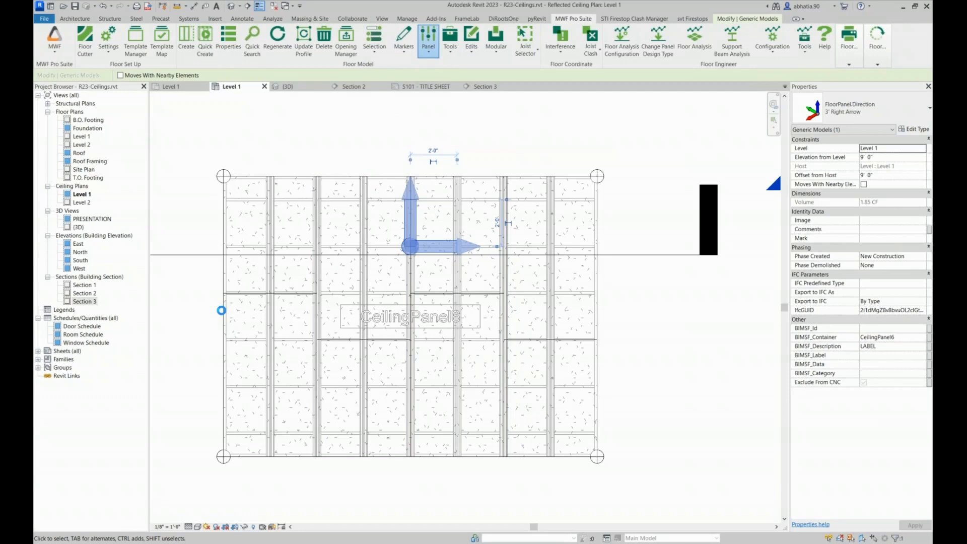
left_click(221, 310)
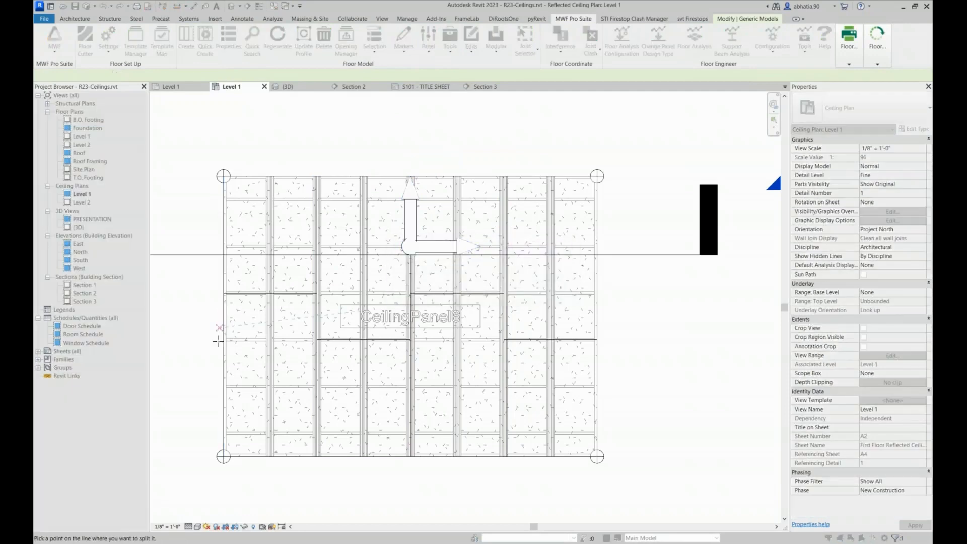
left_click(222, 312)
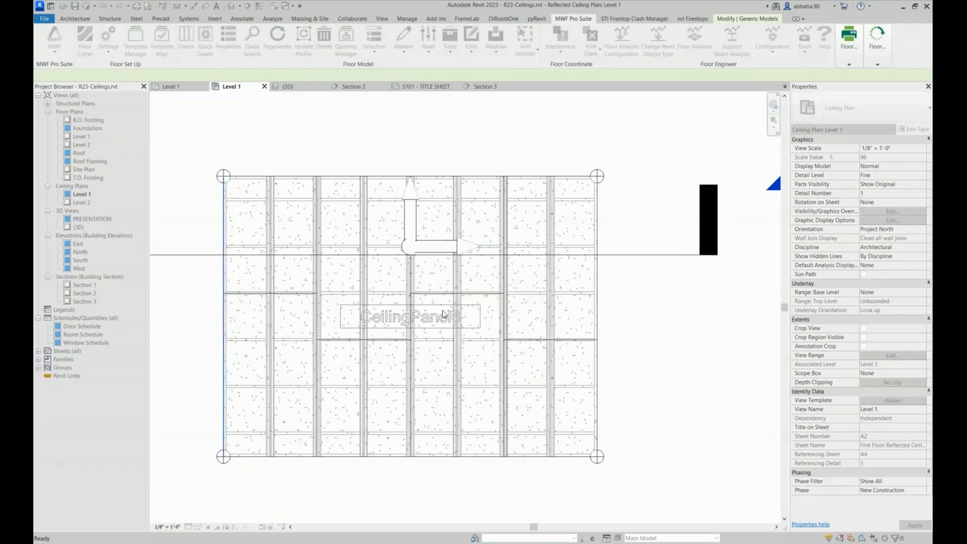
left_click(595, 312)
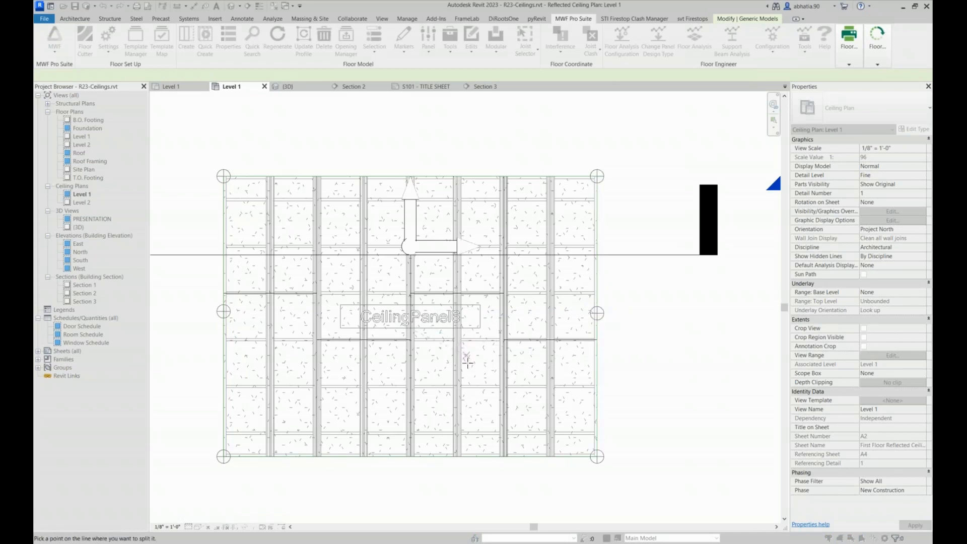
key("Escape")
key("Escape")
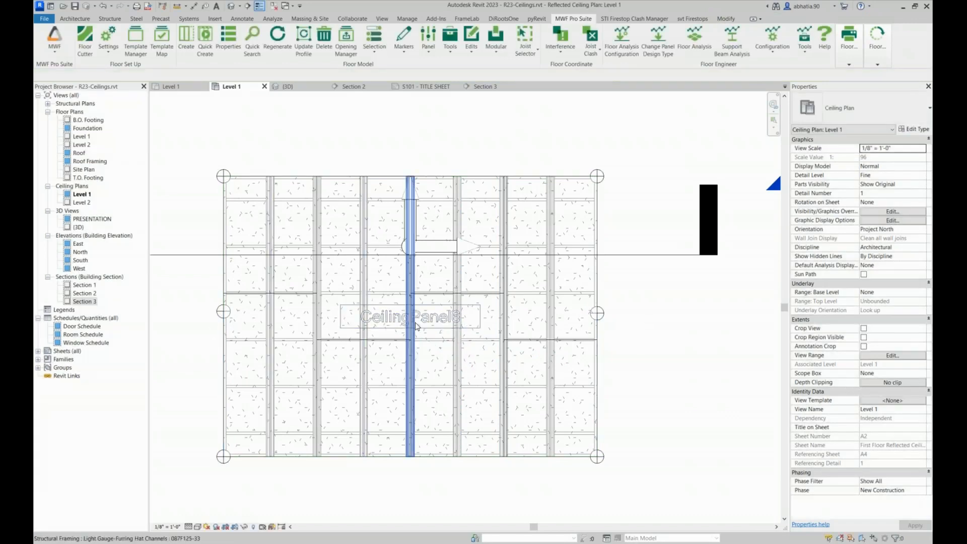
Align the new right-edge boundary node with the new node on the panel's left edge
key("a")
key("l")
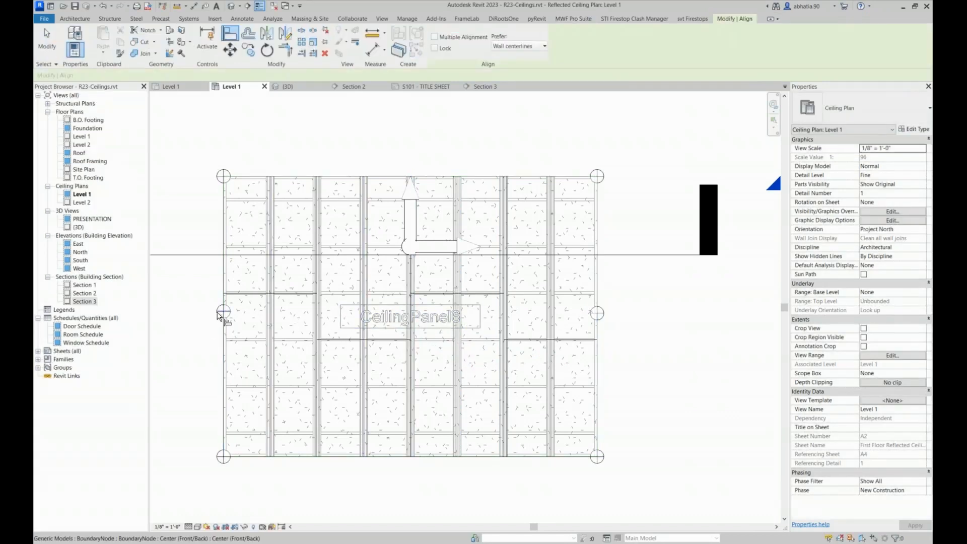
left_click(599, 316)
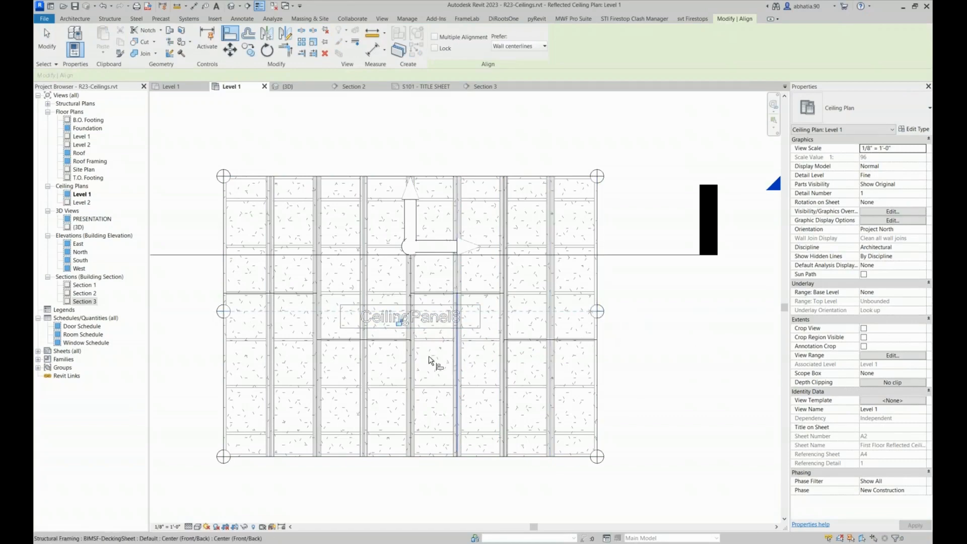
key("Escape")
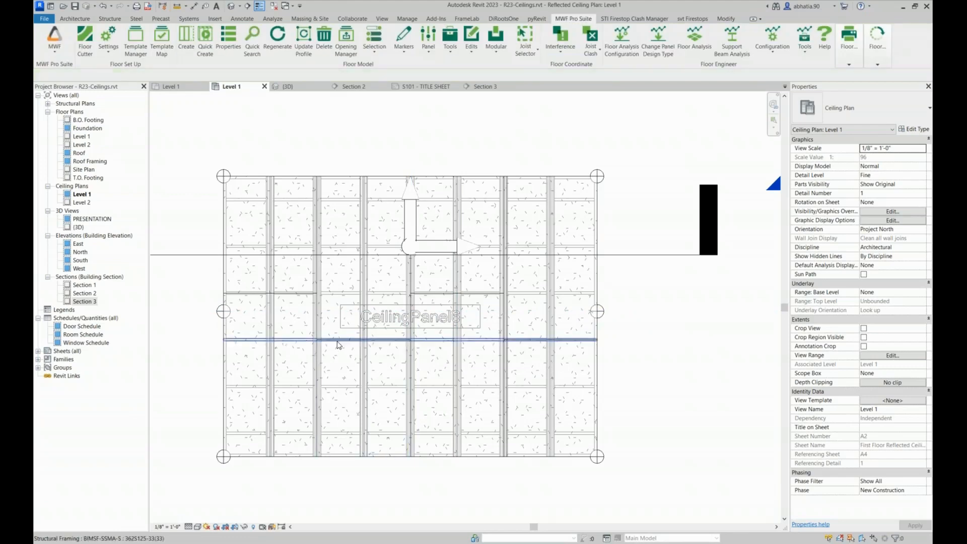
Add an aligned dimension between the panel's lower-left corner node and the new boundary node on its left edge
left_click(220, 313)
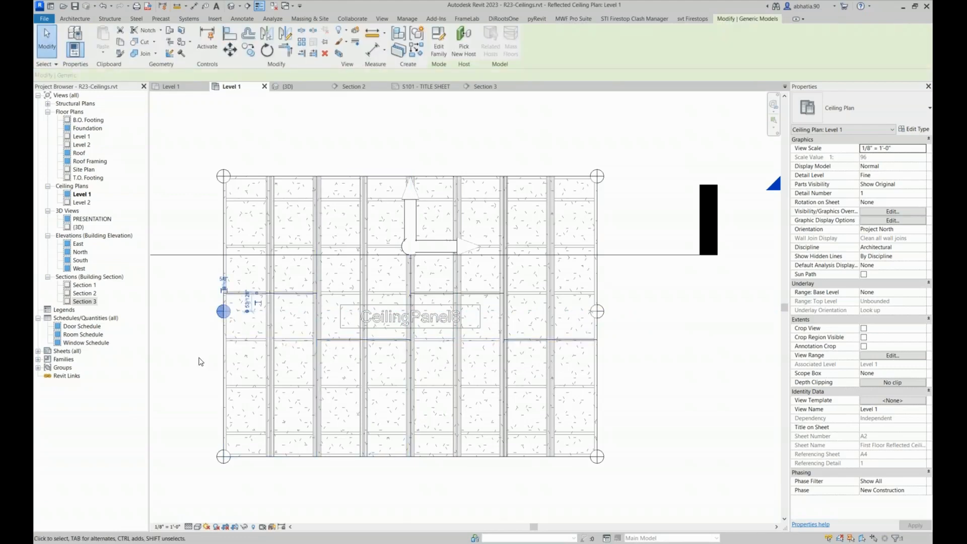
key("d")
key("i")
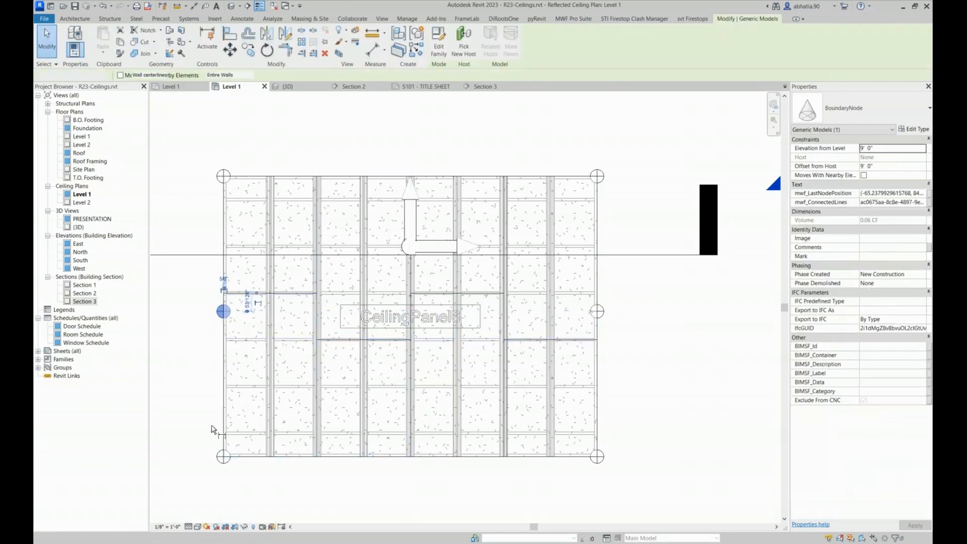
left_click(220, 458)
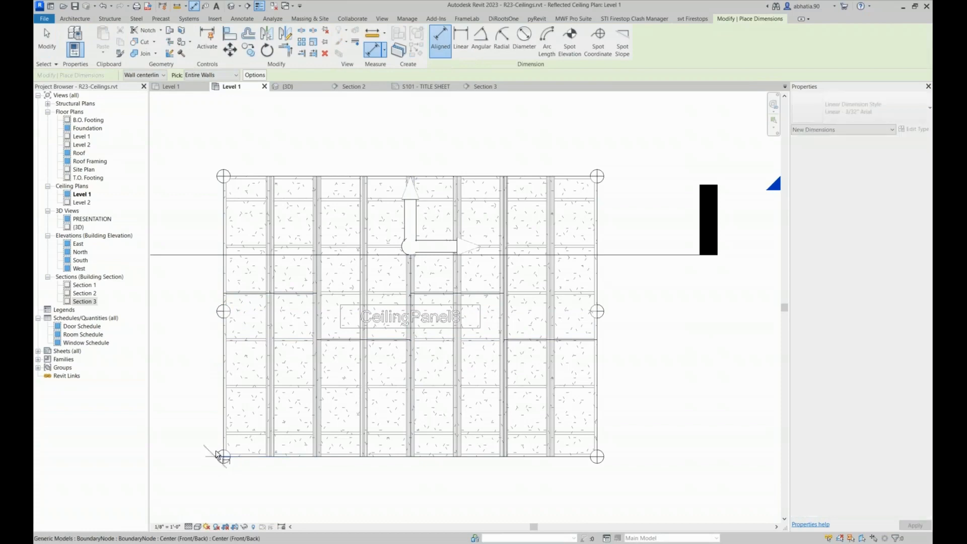
left_click(219, 313)
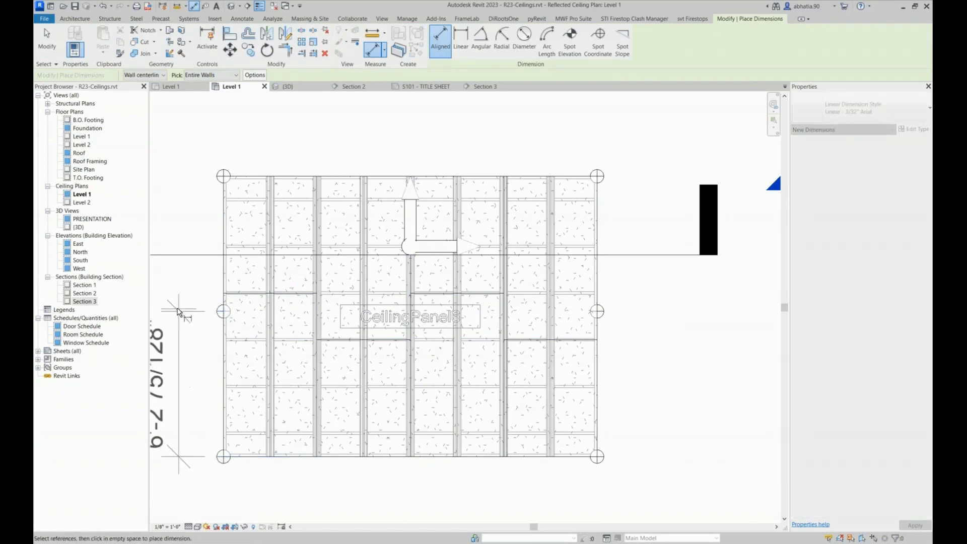
left_click(177, 382)
middle_click_drag(219, 384, 323, 392)
key("Escape")
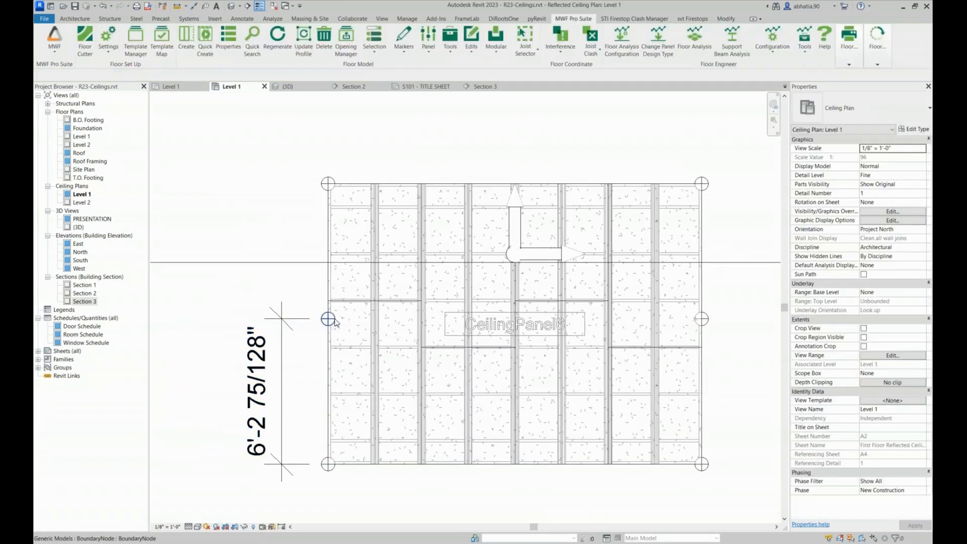
Set the left-edge boundary node's distance from the lower-left corner node to 6'-0"
left_click(328, 319)
left_click(267, 390)
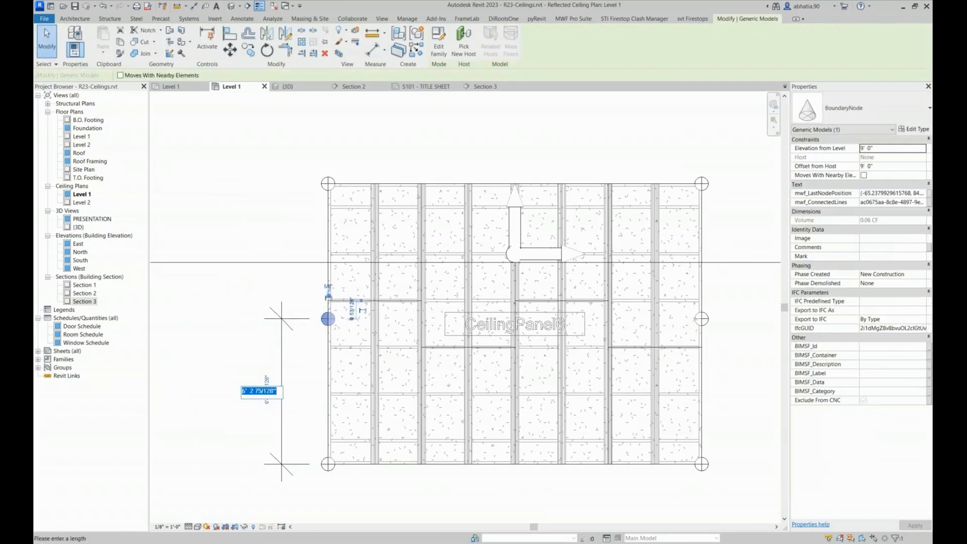
type("6")
key("Return")
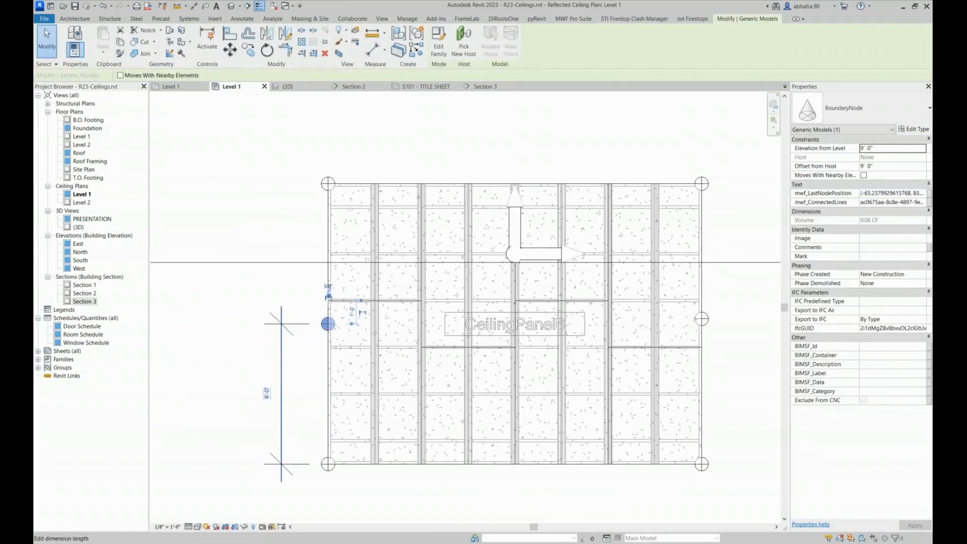
left_click(234, 348)
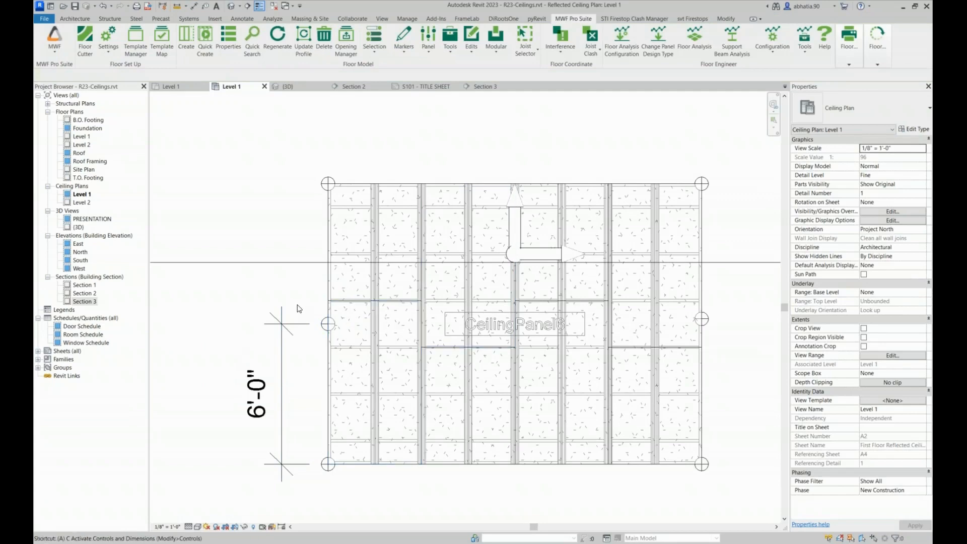
Realign the right-edge boundary node to the repositioned left-edge node
key("a")
key("l")
left_click(325, 327)
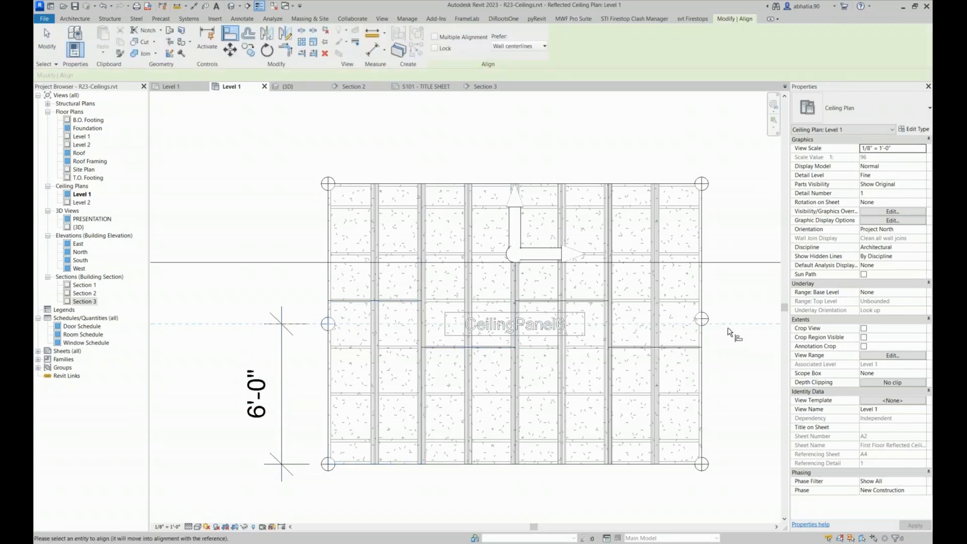
left_click(703, 319)
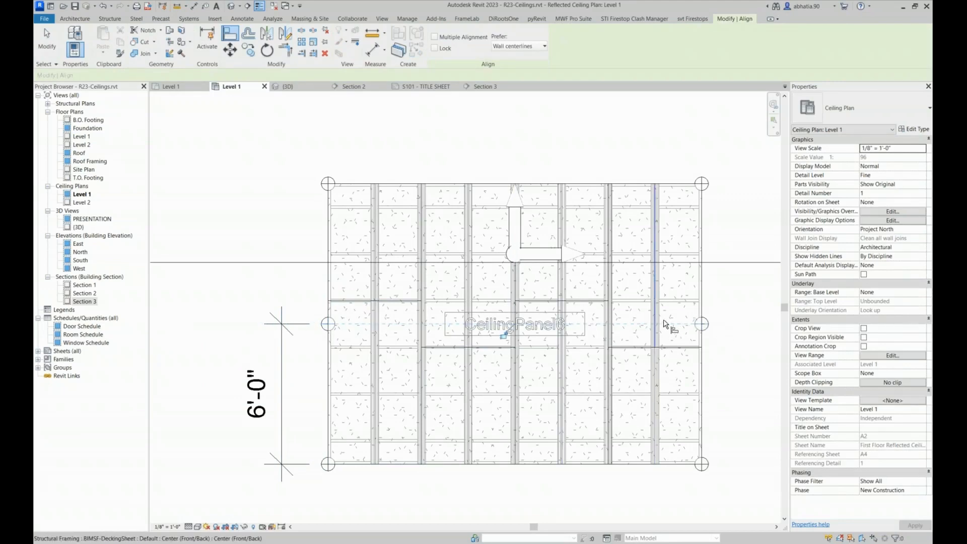
key("Escape")
key("Escape")
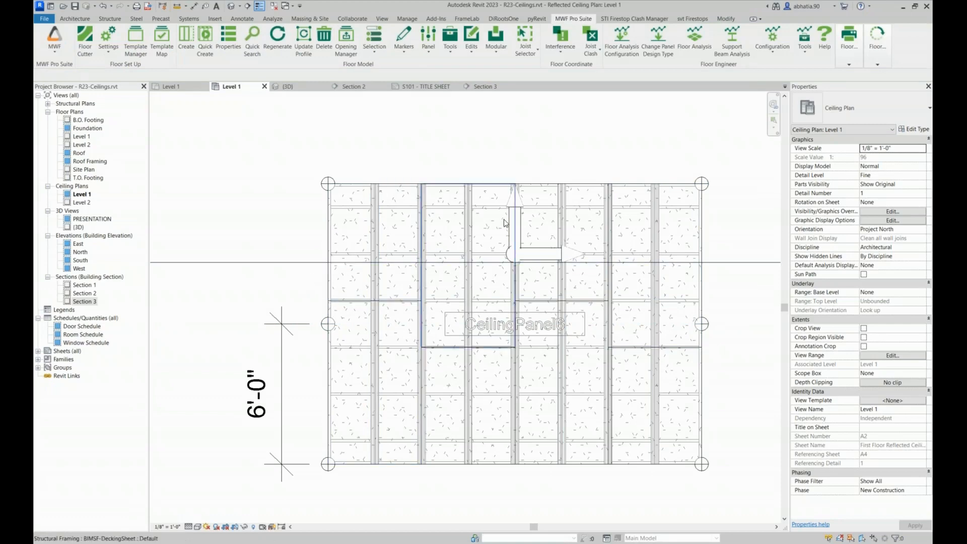
Split CeilingPanel6 into two panels between its left-edge and right-edge boundary nodes
left_click(515, 181)
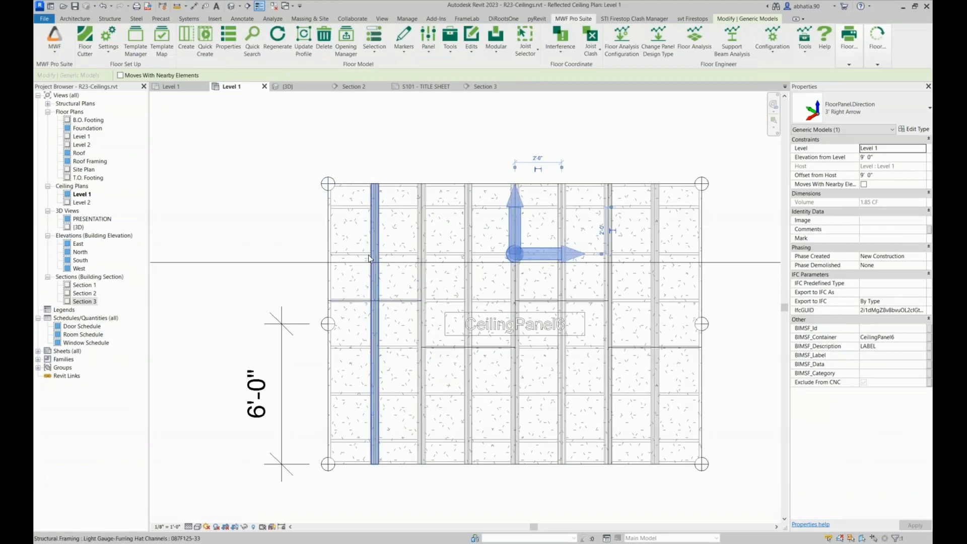
left_click(431, 50)
left_click(395, 88)
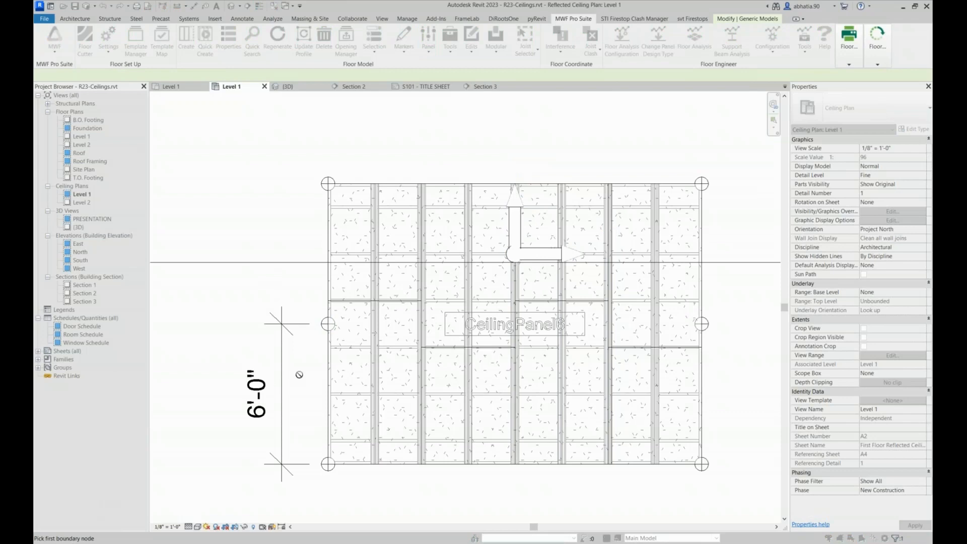
left_click(328, 326)
left_click(730, 344)
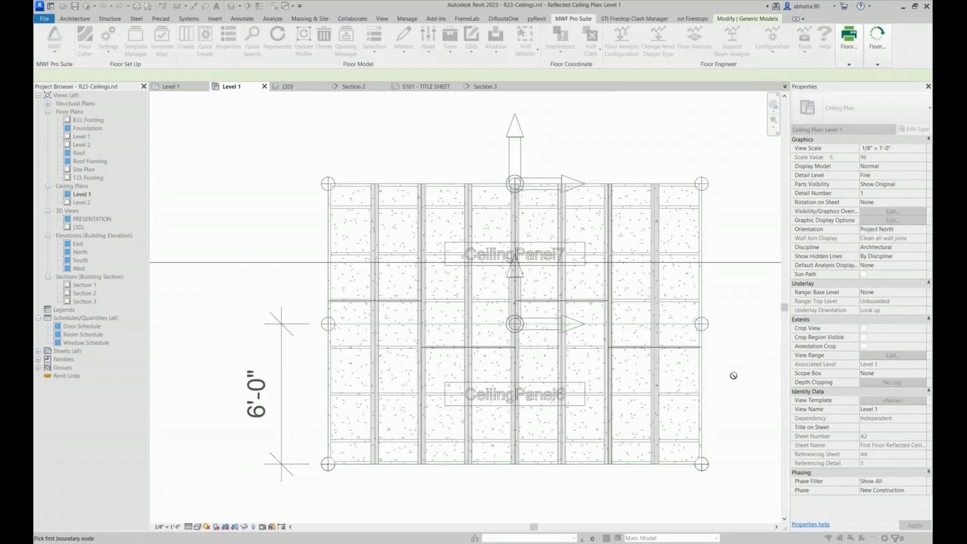
key("Escape")
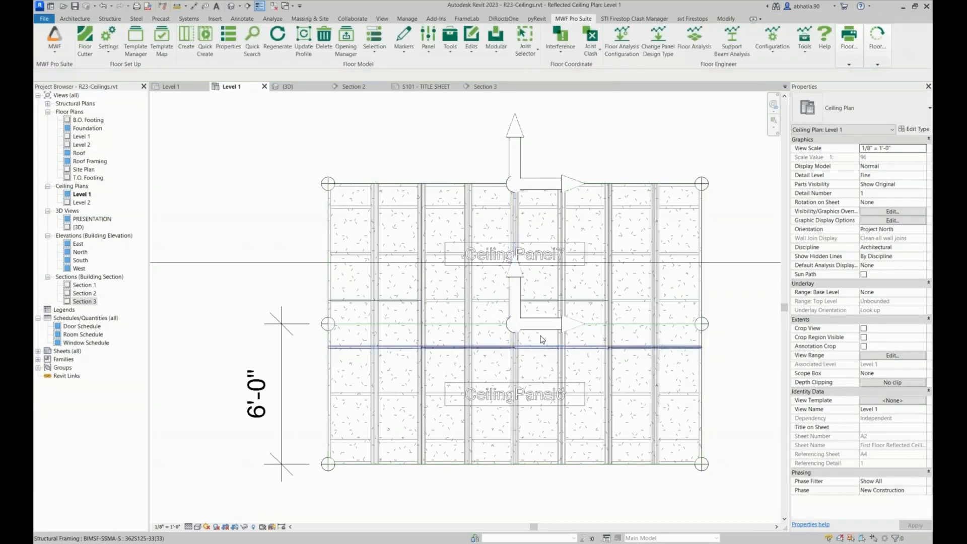
Move the direction markers of both split panels downward together so that each sits inside its own panel
left_click(528, 241)
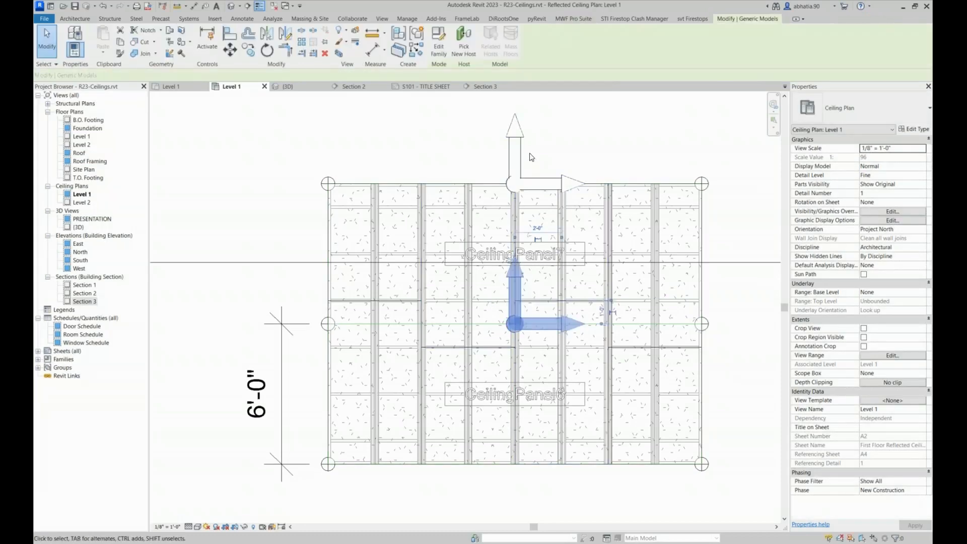
left_click(518, 144, "ctrl")
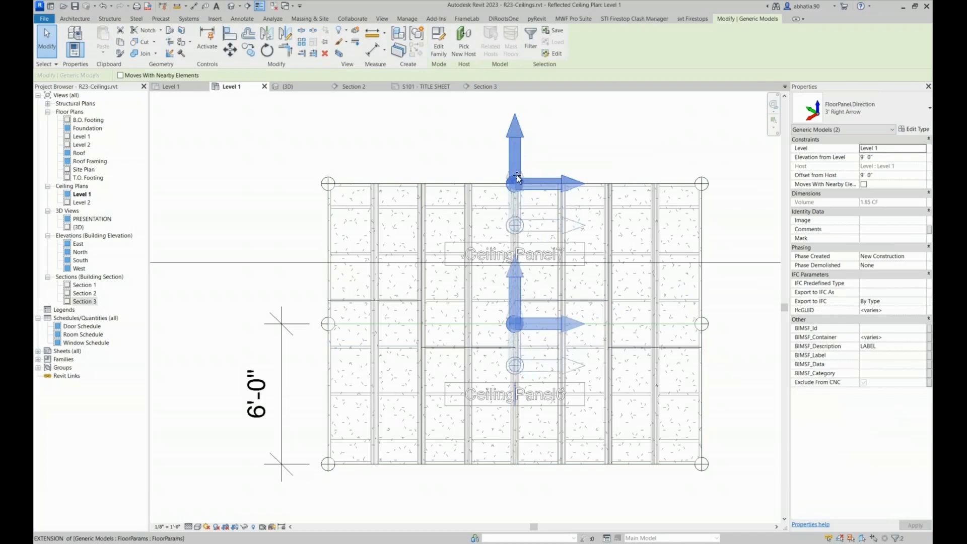
left_click_drag(518, 143, 518, 196)
left_click(614, 134)
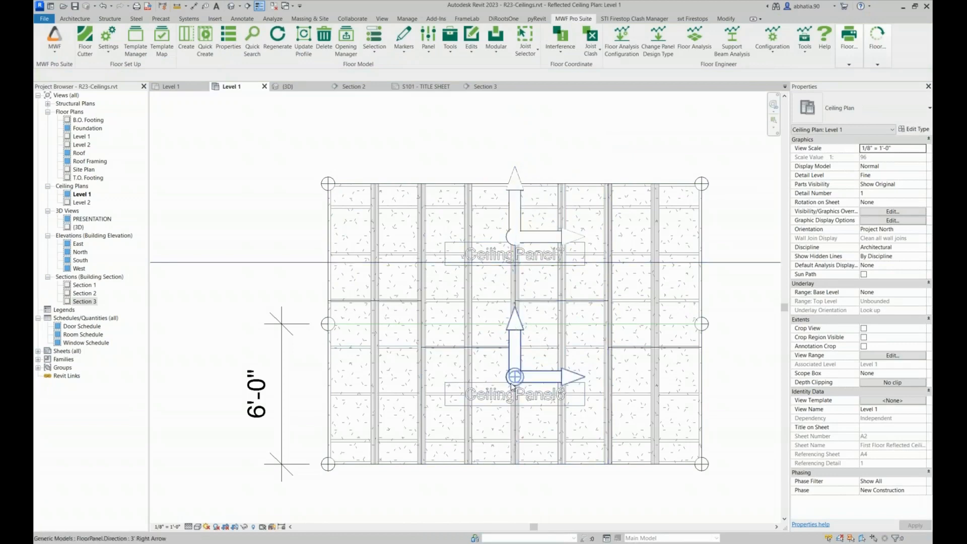
Inspect the CeilingPanel6 label, the CeilingPanel7 direction marker and the joists and sheathing around the split line
scroll(511, 402, "up", 4)
left_click(485, 400)
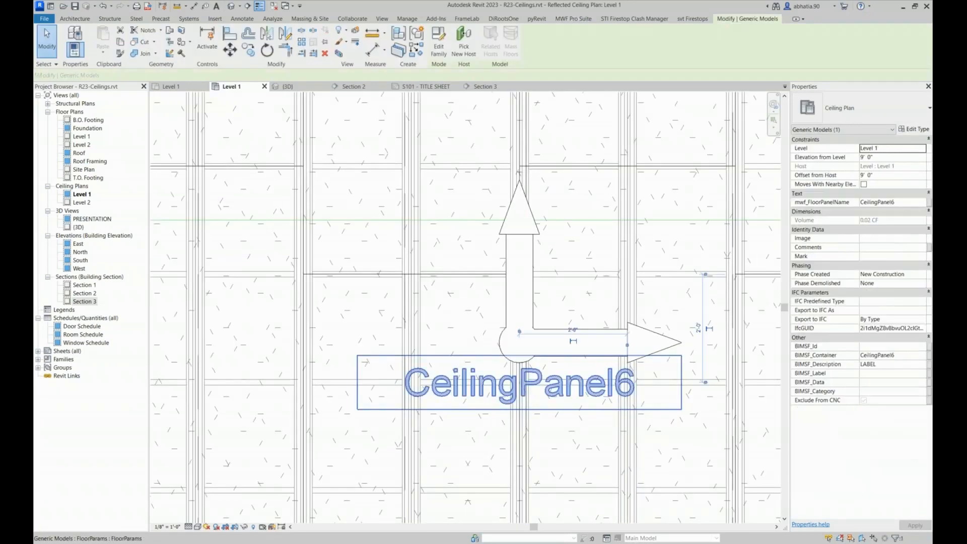
scroll(486, 399, "down", 4)
left_click(519, 231)
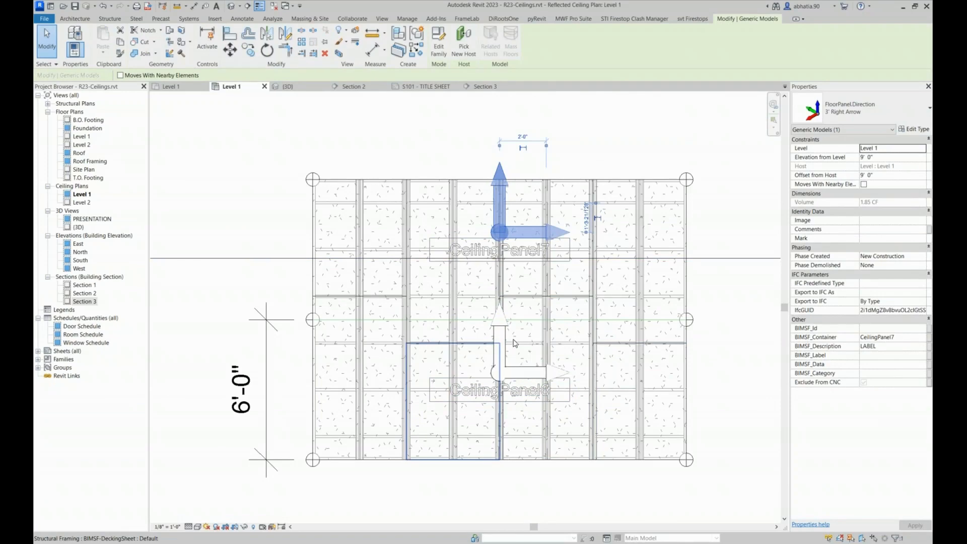
scroll(699, 307, "down", 5)
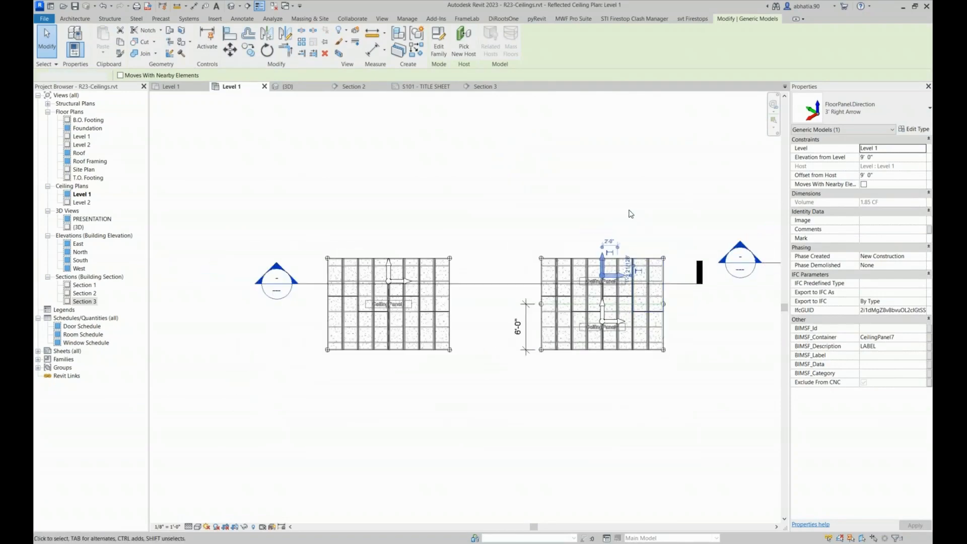
key("Escape")
scroll(568, 286, "up", 6)
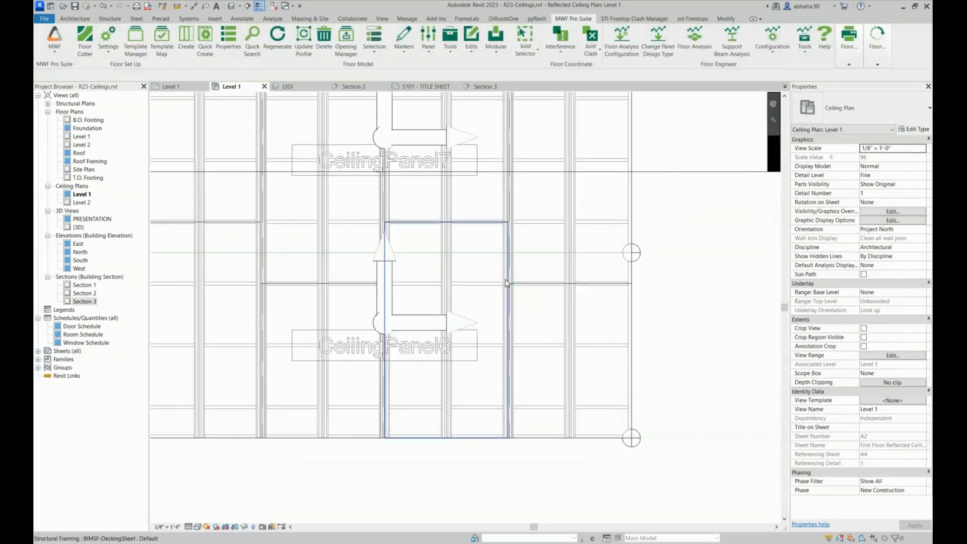
scroll(570, 231, "down", 2)
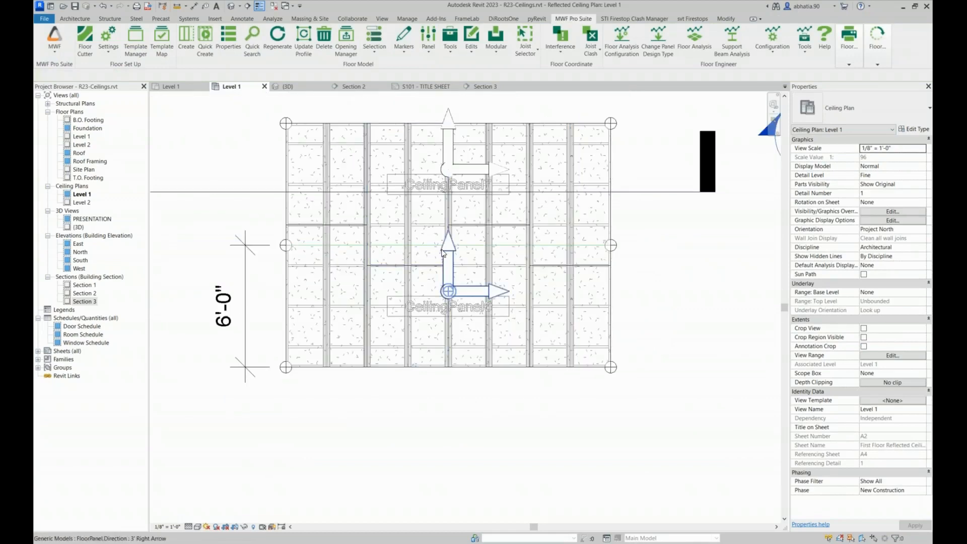
Regenerate the framing of CeilingPanel6 and CeilingPanel7 from both of their direction markers
left_click(445, 252)
left_click(445, 143, "ctrl")
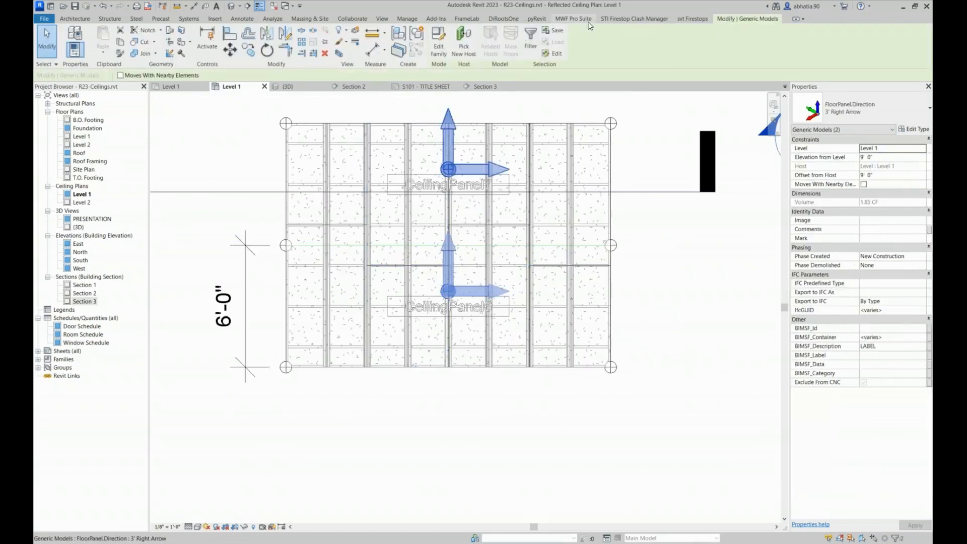
left_click(573, 19)
left_click(267, 44)
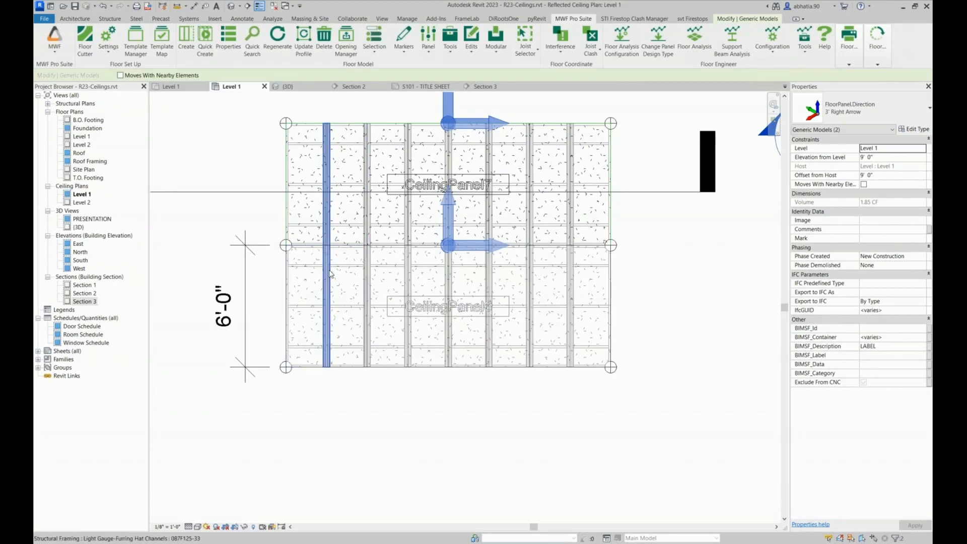
Review the agenda on the S101 title sheet and return to the Level 1 ceiling plan
left_click(338, 448)
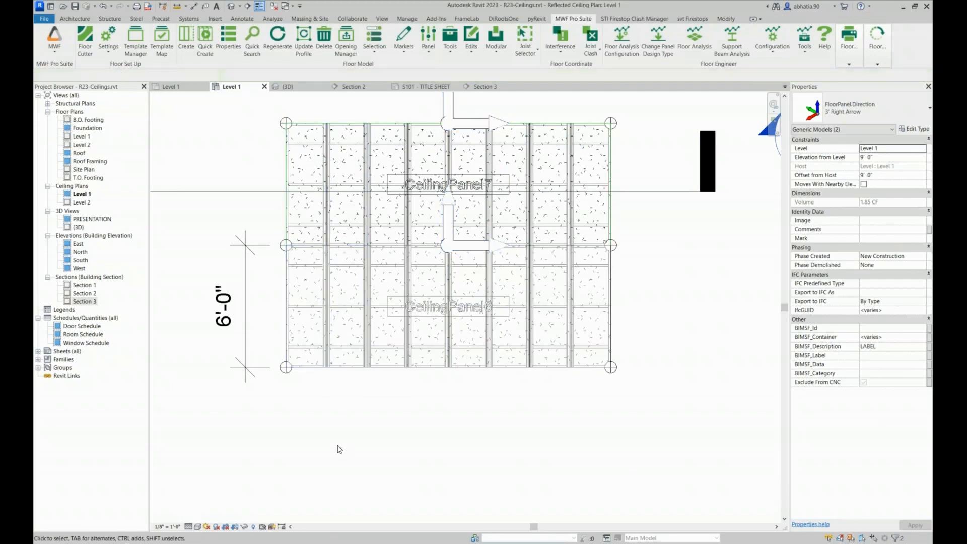
scroll(388, 274, "down", 4)
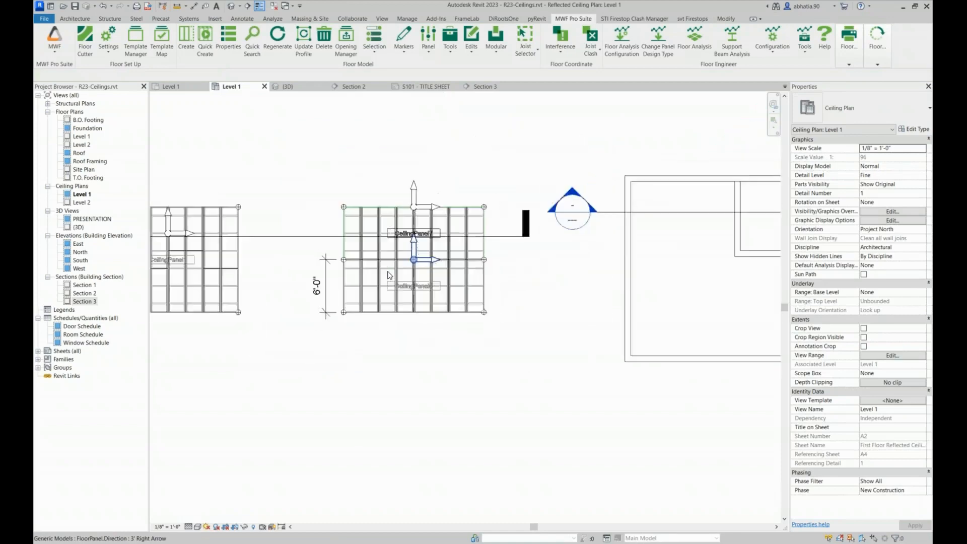
scroll(388, 275, "down", 3)
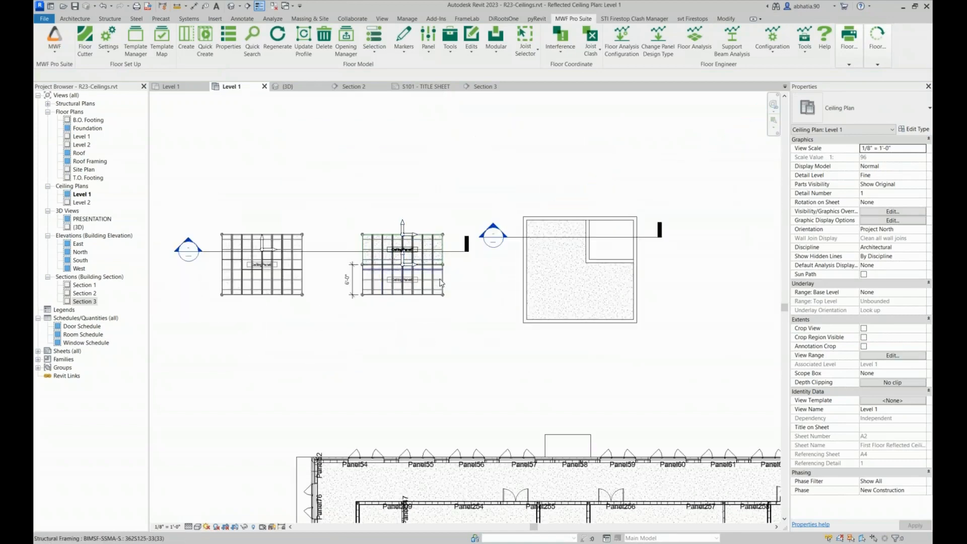
left_click(424, 87)
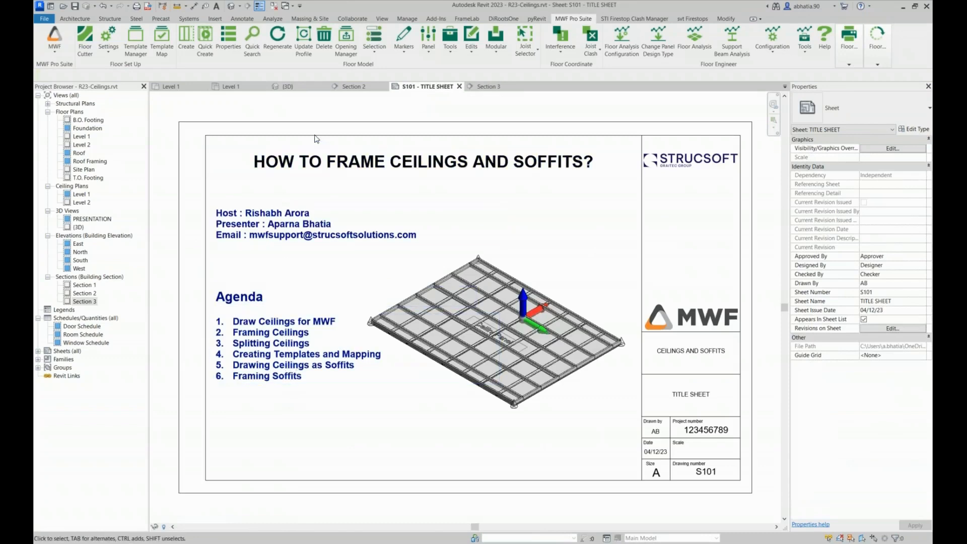
left_click(242, 87)
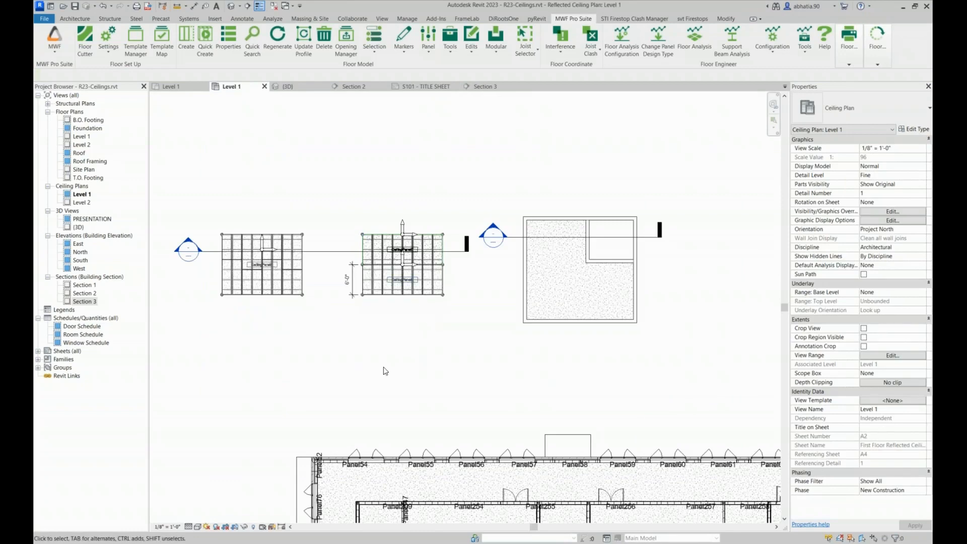
Set the alternate name of CeilingPanel7 to CEILING in its panel properties
scroll(360, 179, "up", 3)
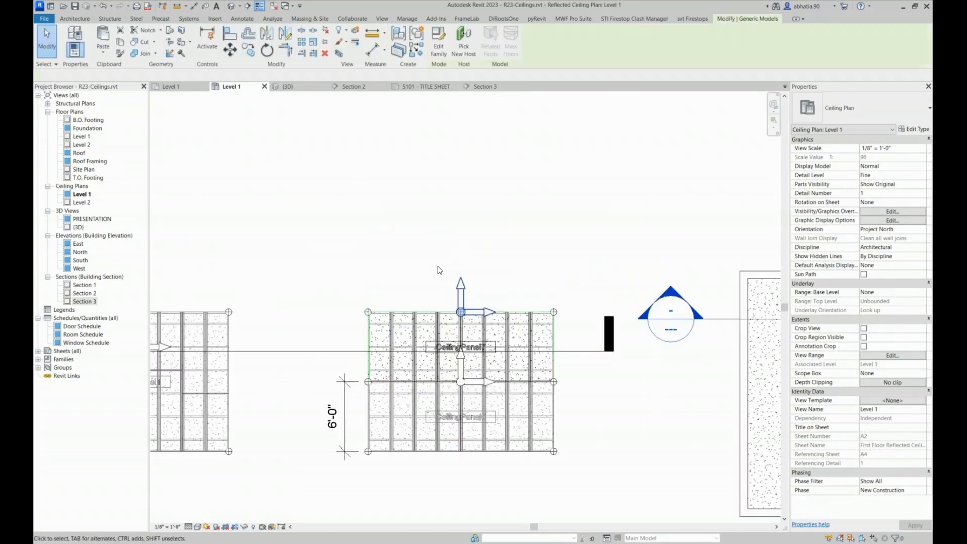
left_click(461, 293)
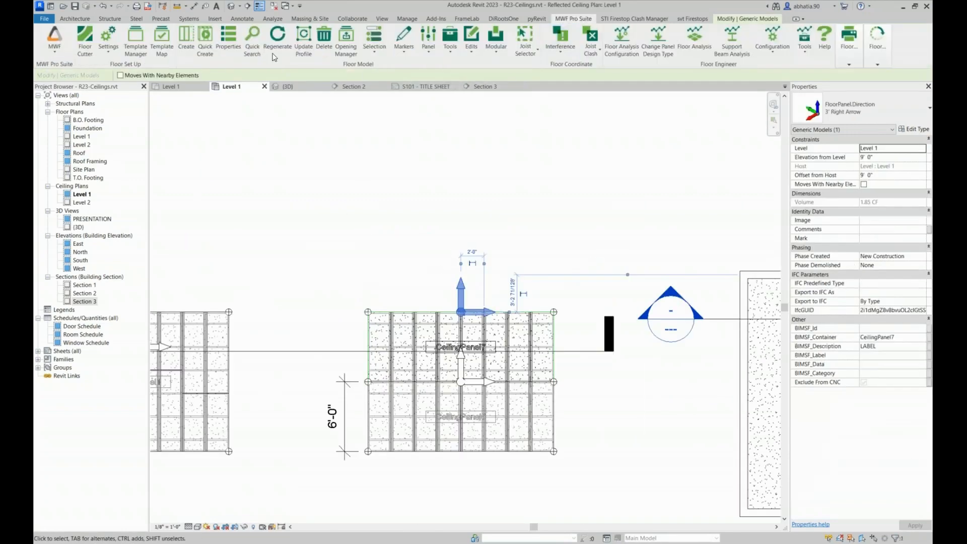
left_click(228, 40)
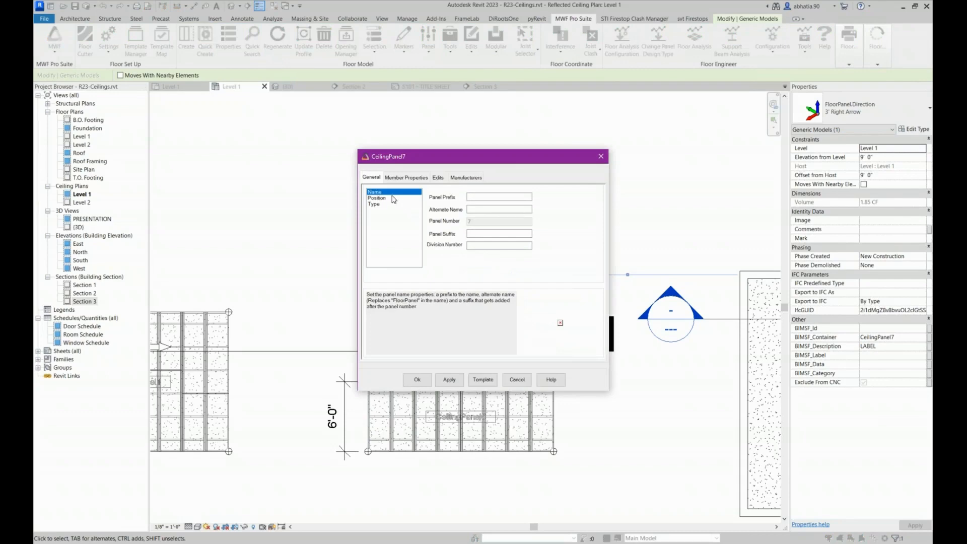
left_click(481, 209)
Update the LGS-INTERIOR CEILING template in the Default_Imperial folder with the panel's current settings
left_click(481, 379)
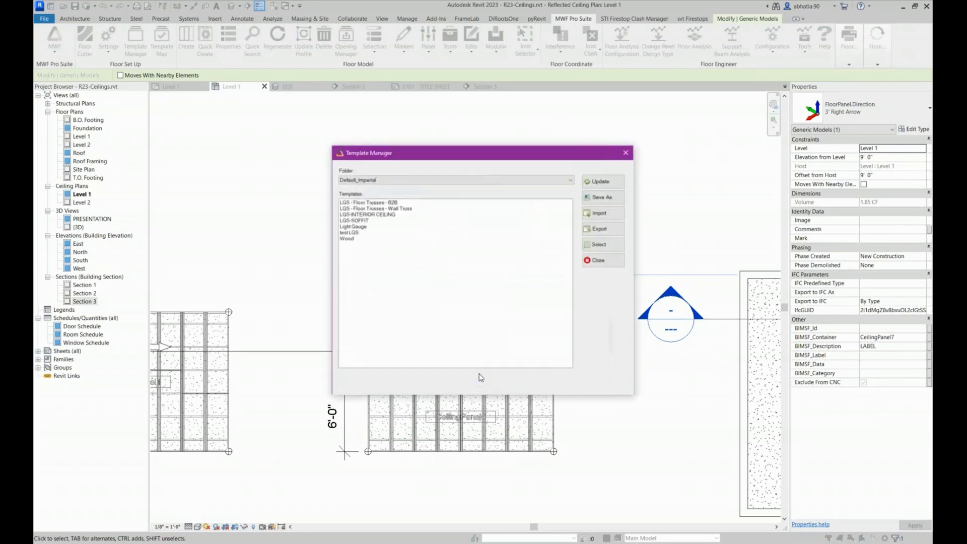
left_click(358, 216)
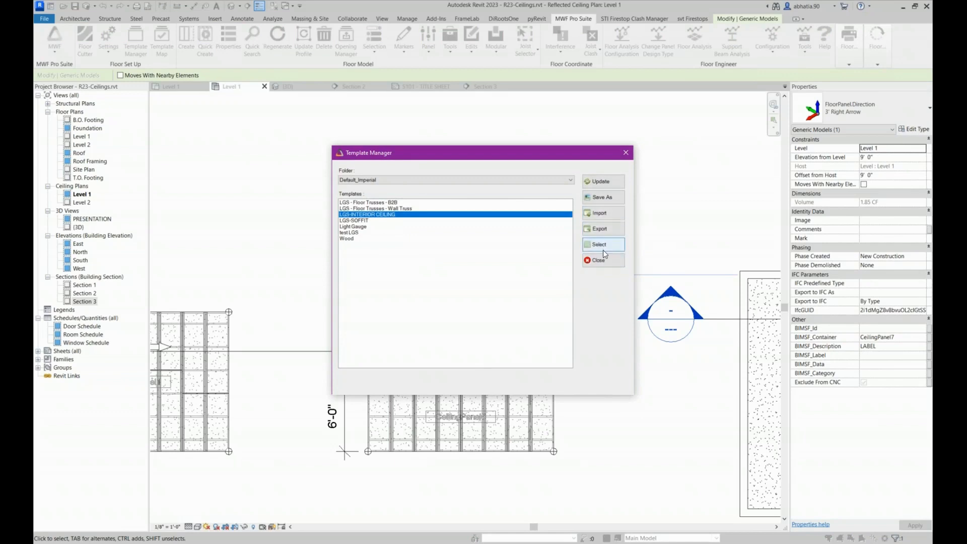
left_click(613, 186)
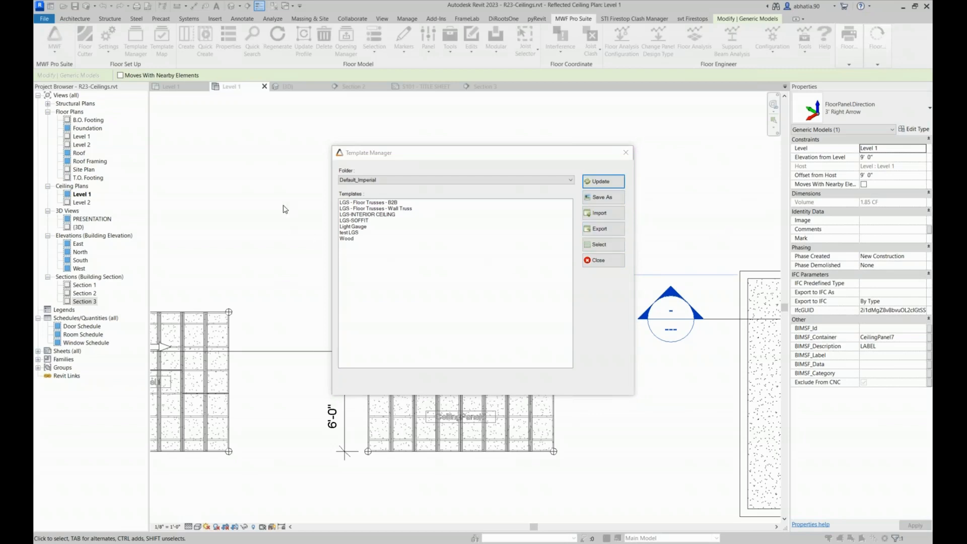
Load the LGS-INTERIOR CEILING template into the panel's properties and apply them to the upper panel
left_click(367, 220)
left_click(368, 214)
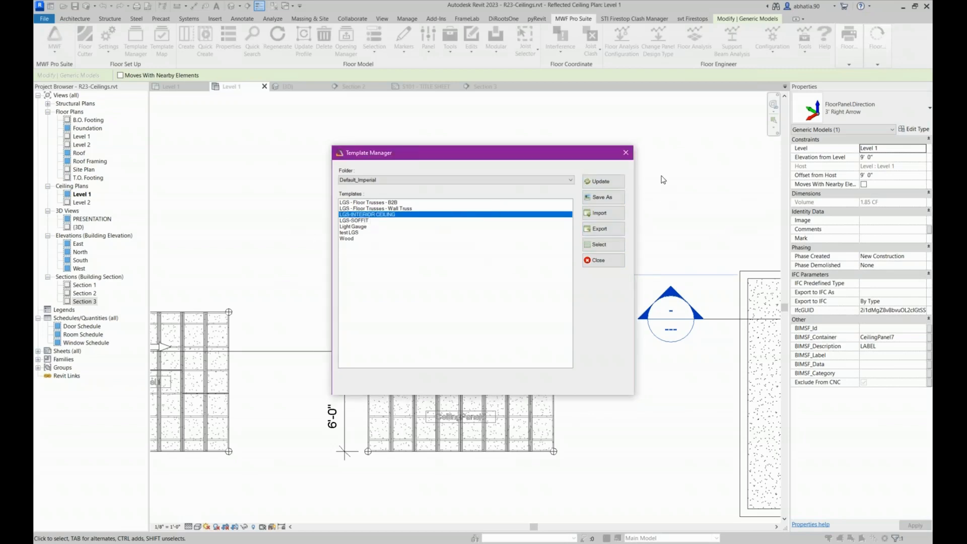
left_click(607, 248)
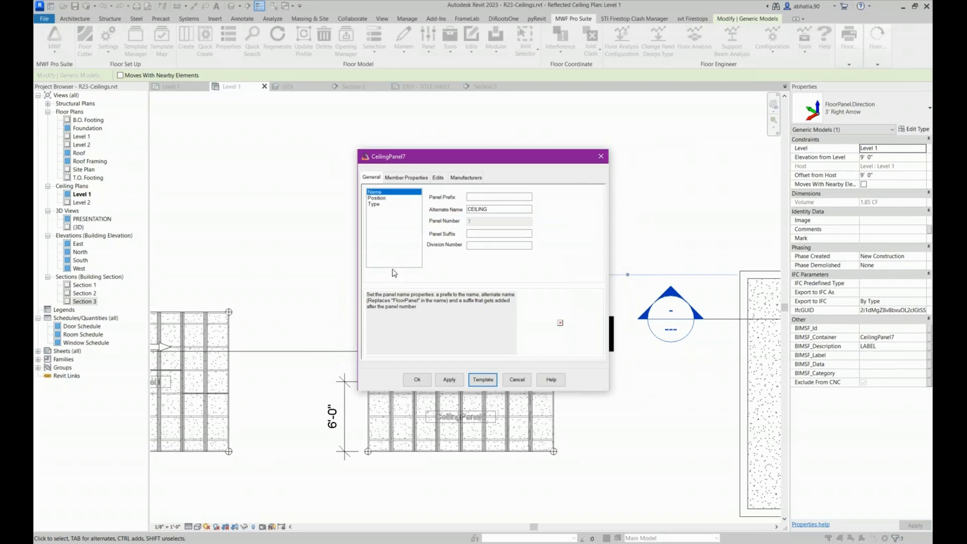
left_click(417, 379)
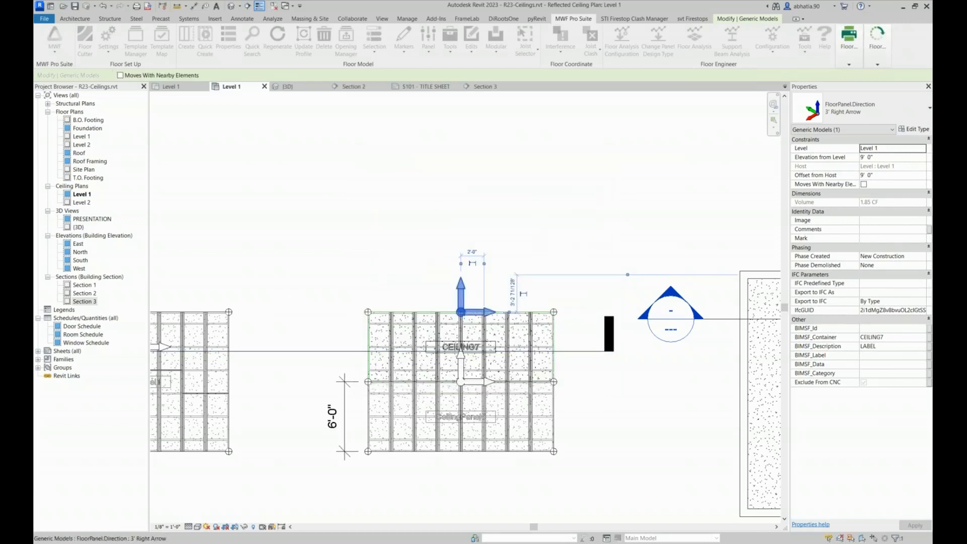
Examine the renamed upper panel's label and direction marker beside the lower CeilingPanel6 and the neighbouring framed ceiling
left_click(407, 250)
scroll(479, 232, "up", 5)
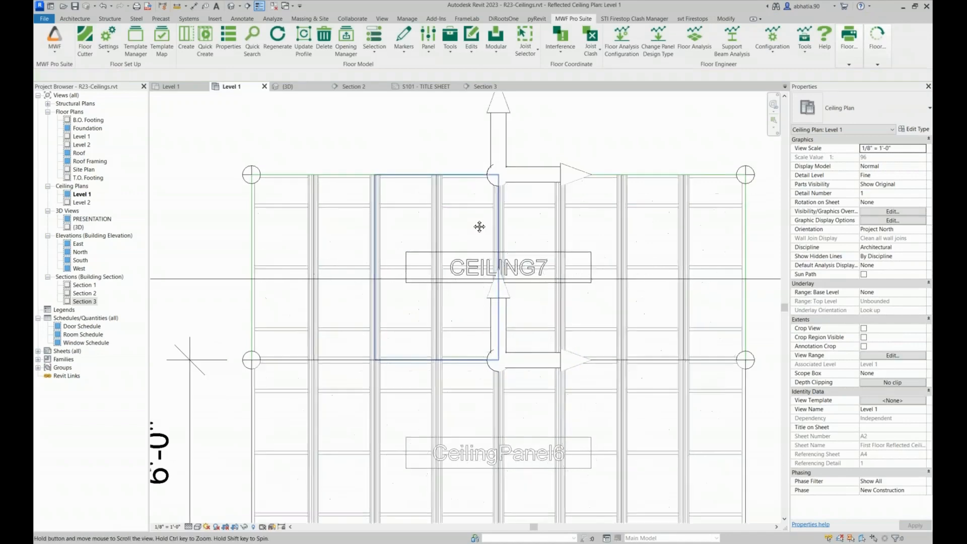
left_click(484, 164)
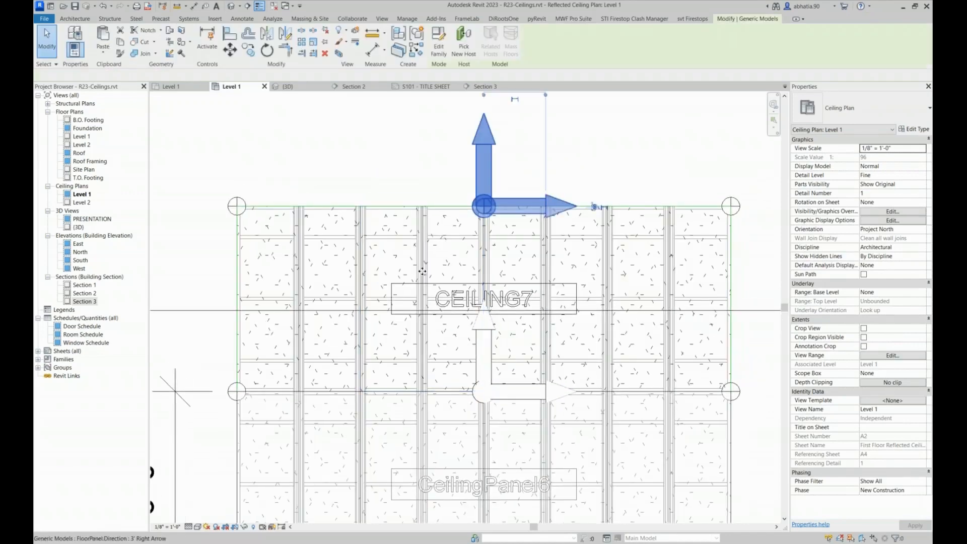
scroll(403, 302, "down", 2)
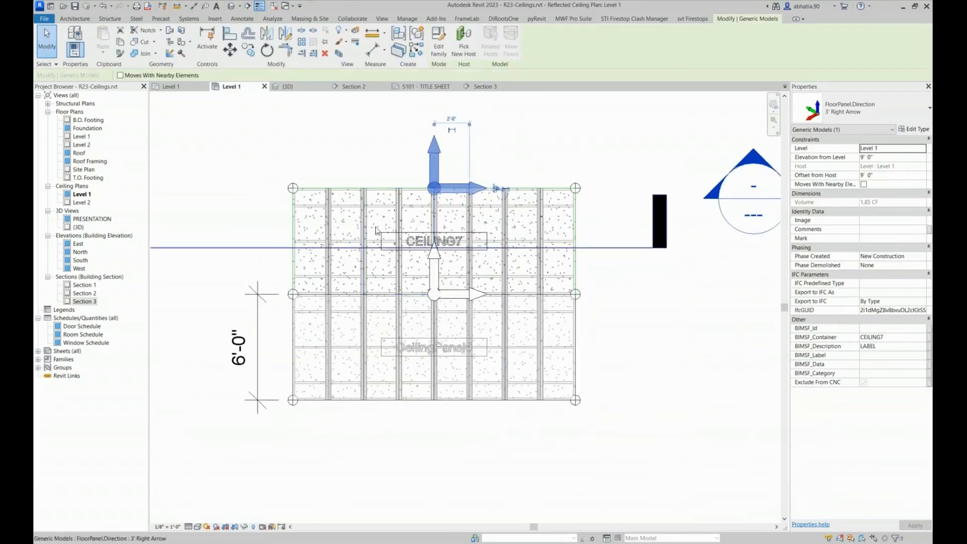
scroll(372, 202, "up", 1)
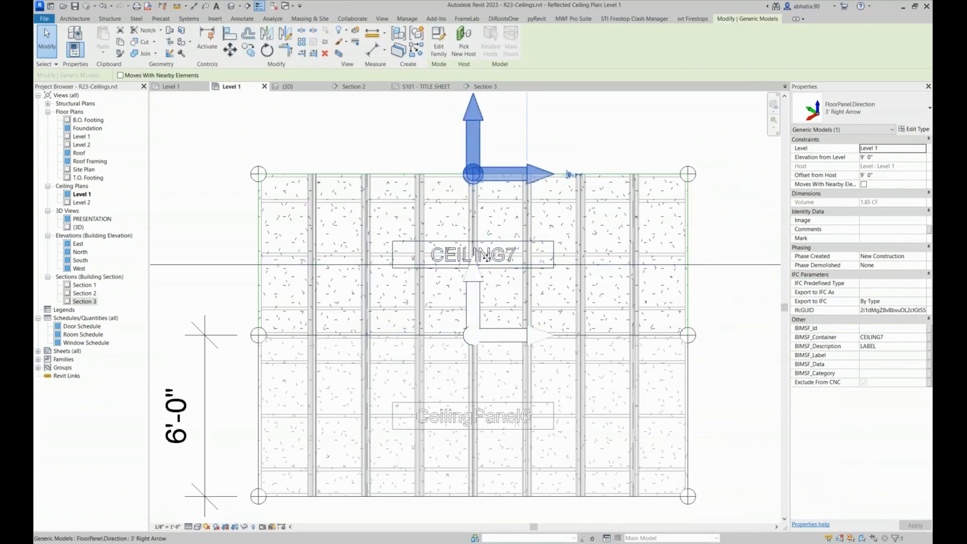
middle_click_drag(497, 347, 483, 282)
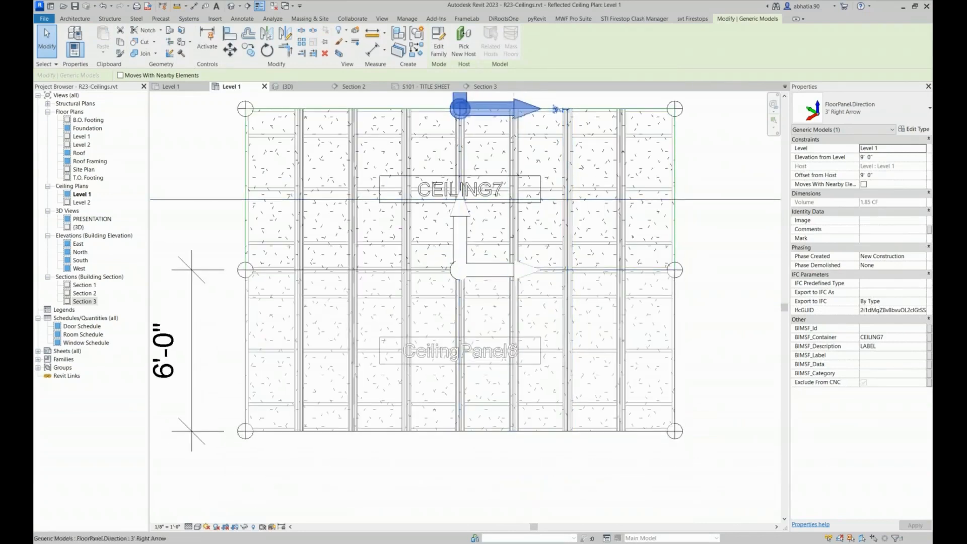
scroll(650, 158, "down", 2)
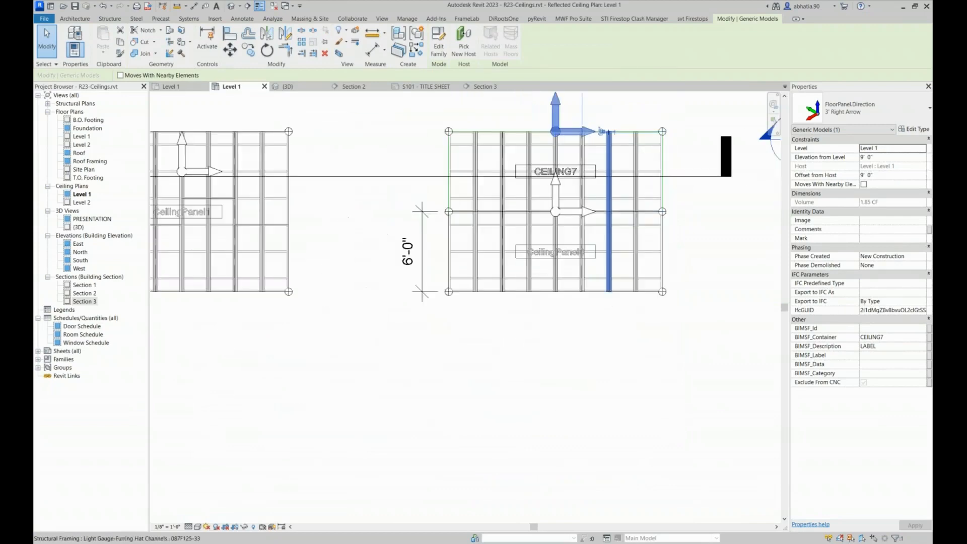
scroll(487, 172, "down", 3)
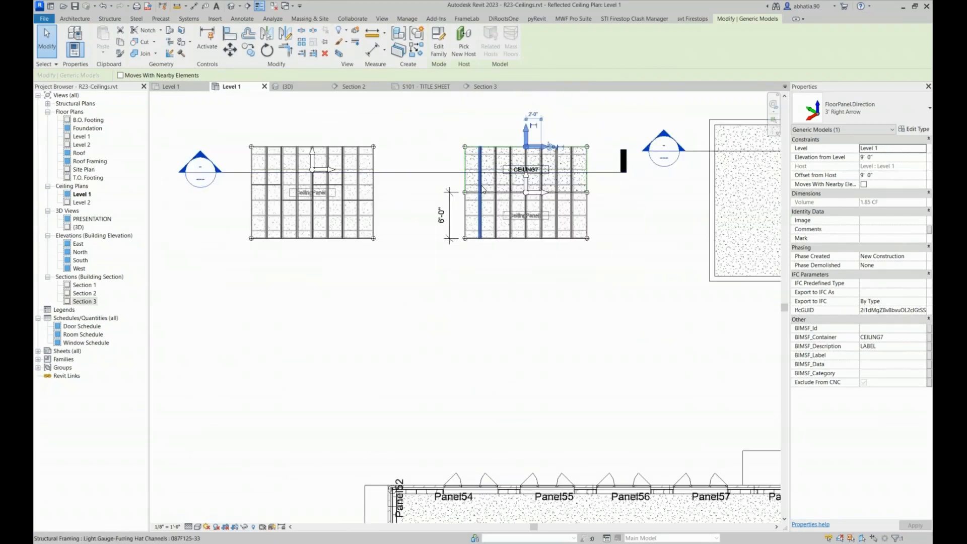
Select the L-shaped interior ceiling of the building's room between Panel254 and Panel247
middle_click_drag(494, 359, 377, 241)
scroll(437, 346, "down", 1)
left_click(436, 346)
scroll(439, 347, "down", 3)
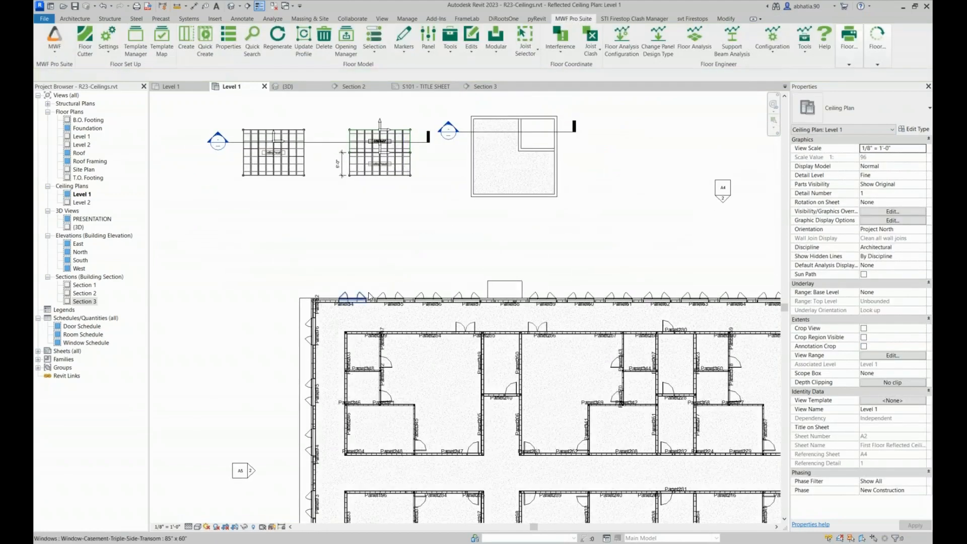
middle_click_drag(415, 314, 386, 247)
scroll(383, 245, "up", 5)
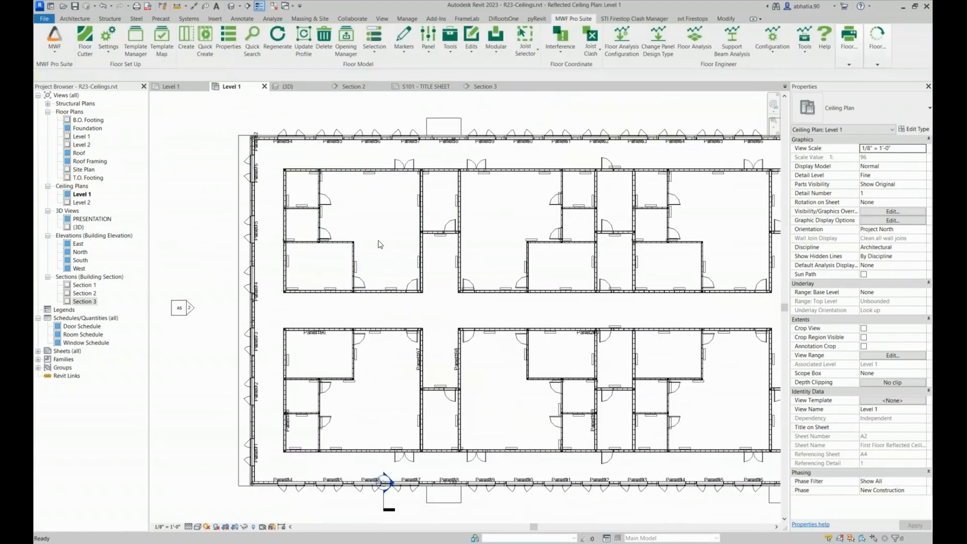
left_click(384, 222)
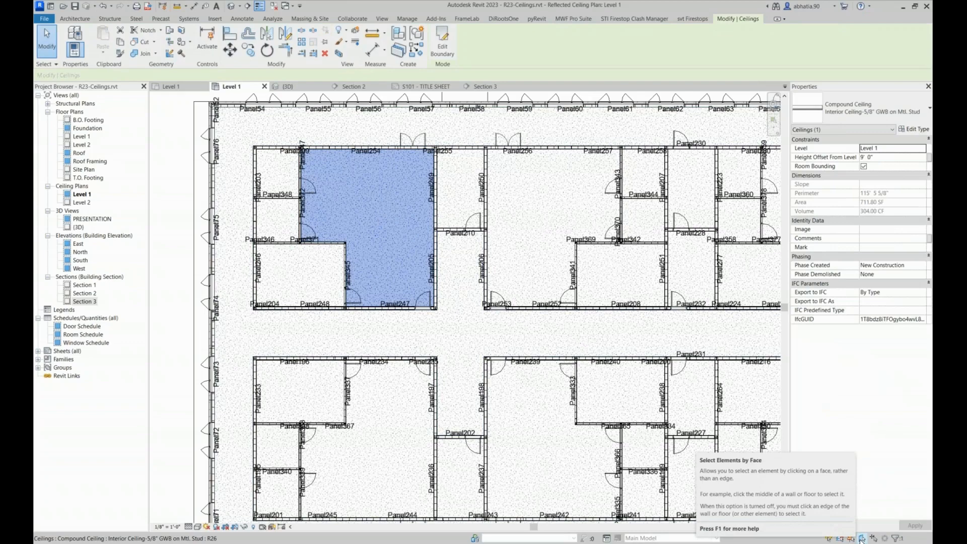
Toggle selection of elements by face and try an area selection around the corner of Panel205 and Panel247
left_click(862, 538)
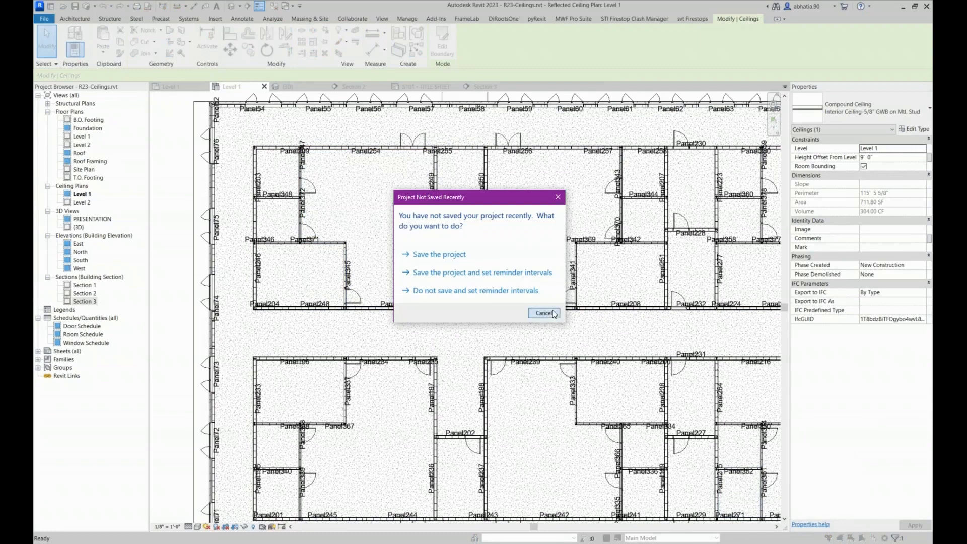
left_click(544, 313)
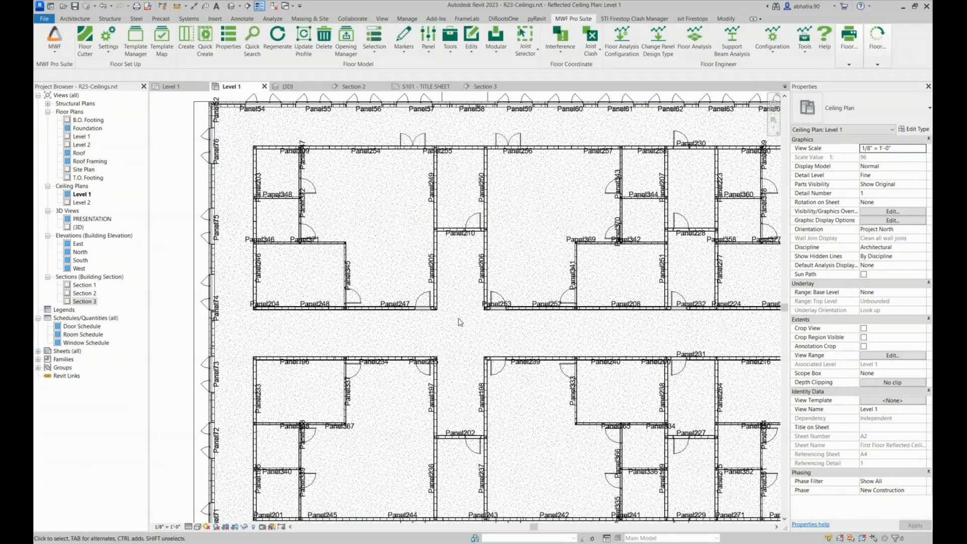
left_click_drag(437, 307, 428, 301)
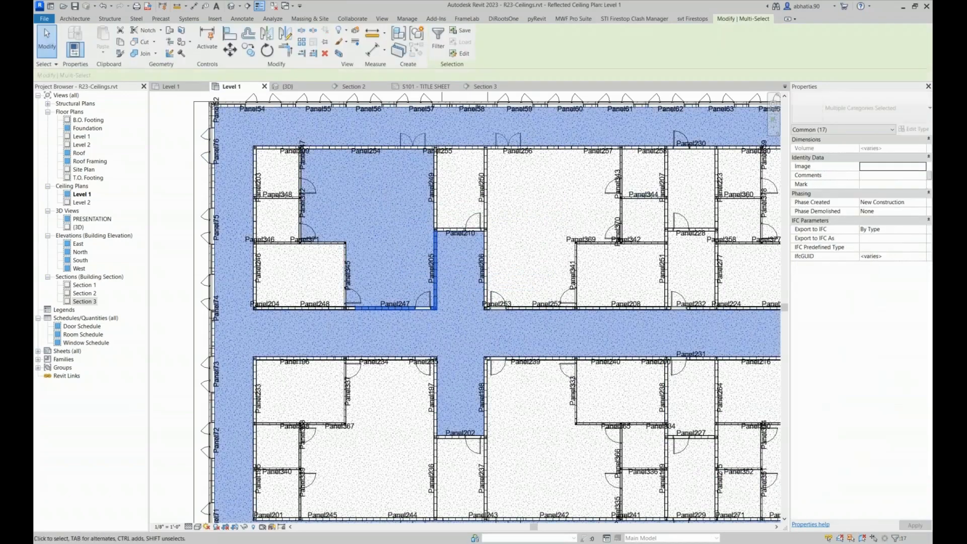
key("Escape")
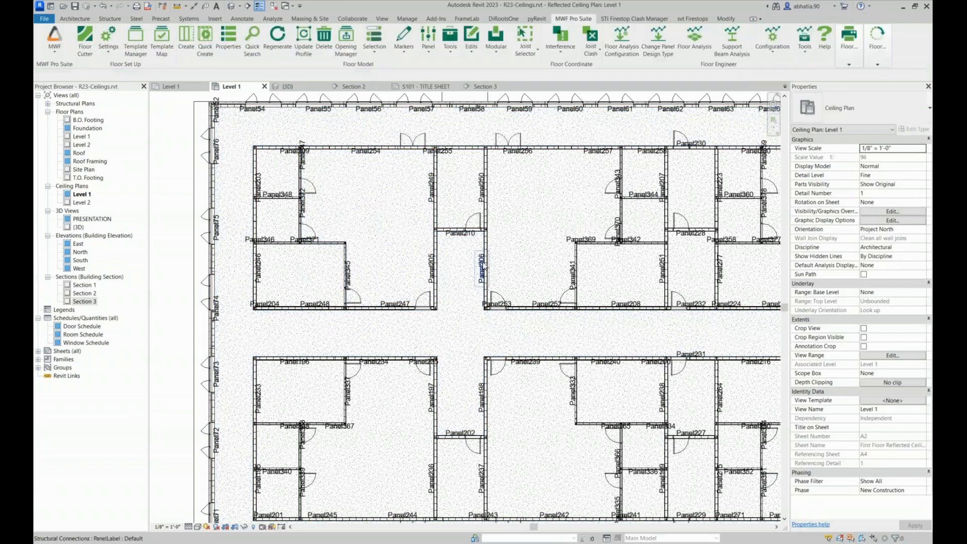
Select the ceiling between Panel254 and Panel247 and create a template map named MWF
left_click(356, 191)
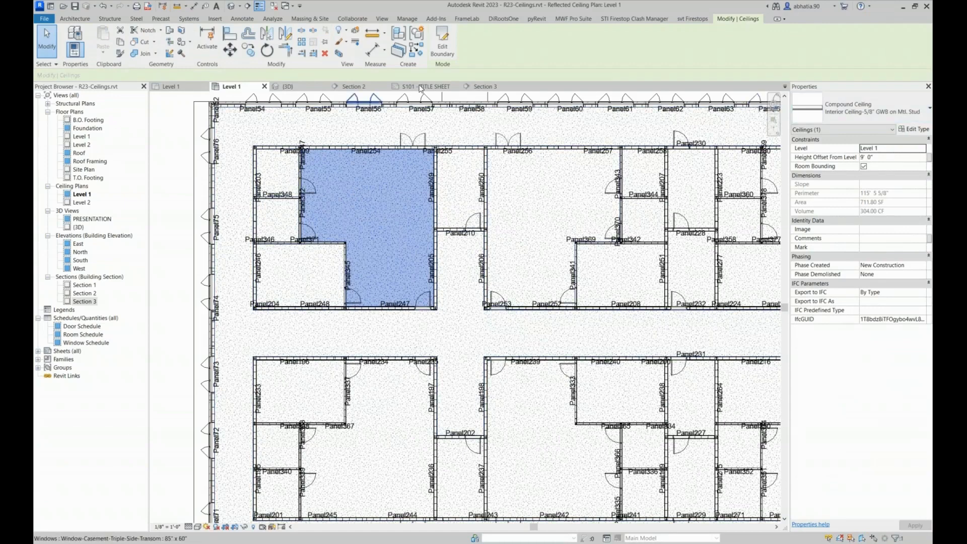
left_click(573, 18)
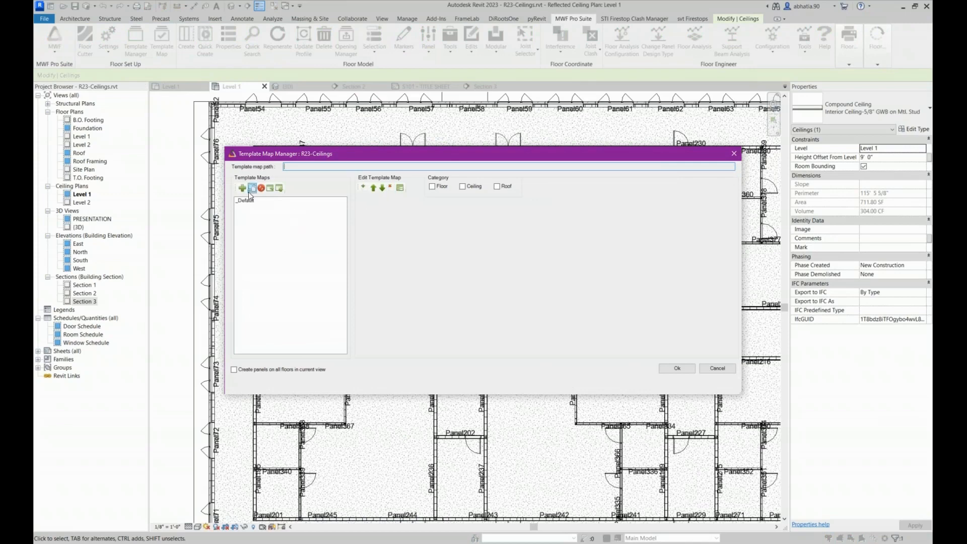
left_click(242, 189)
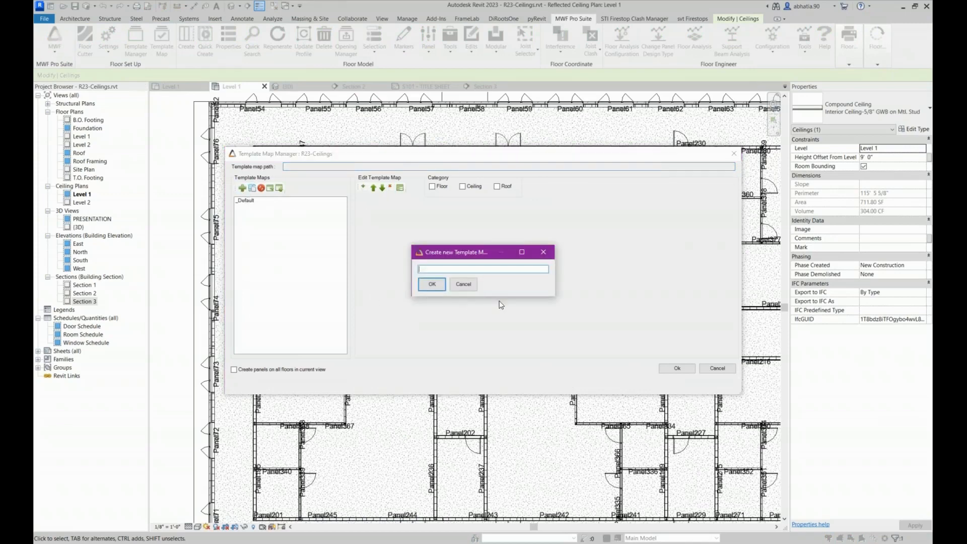
type("MWF")
left_click(436, 285)
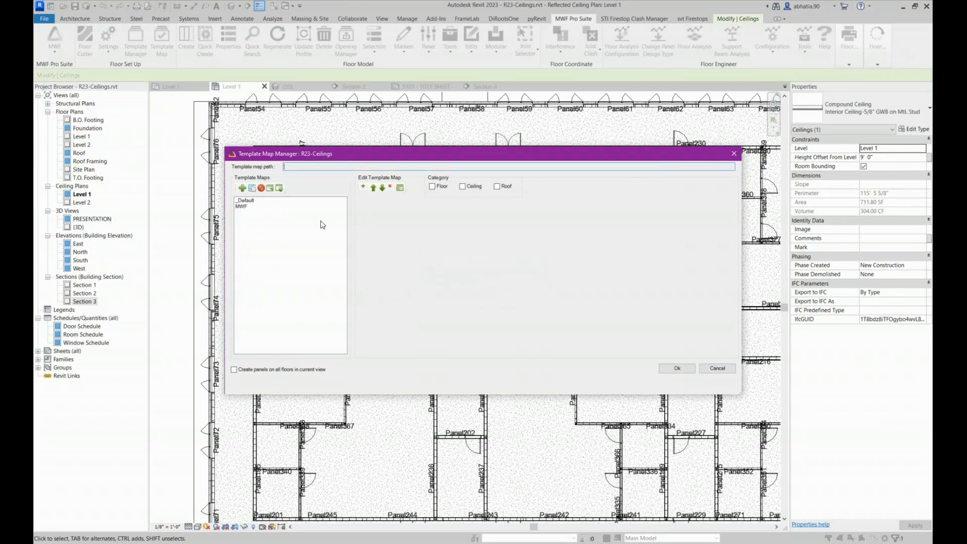
Enable the Floor, Ceiling and Roof categories for the MWF template map
left_click(244, 206)
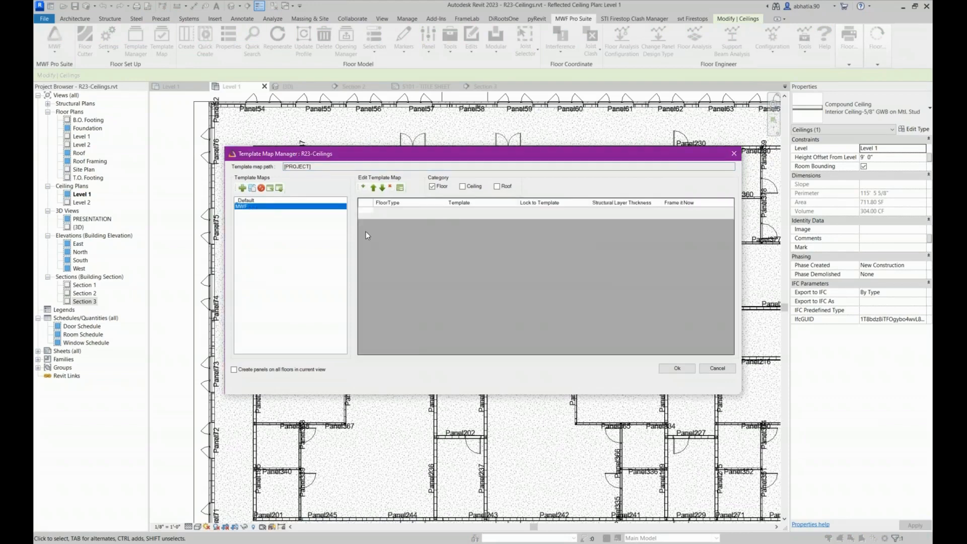
left_click(462, 186)
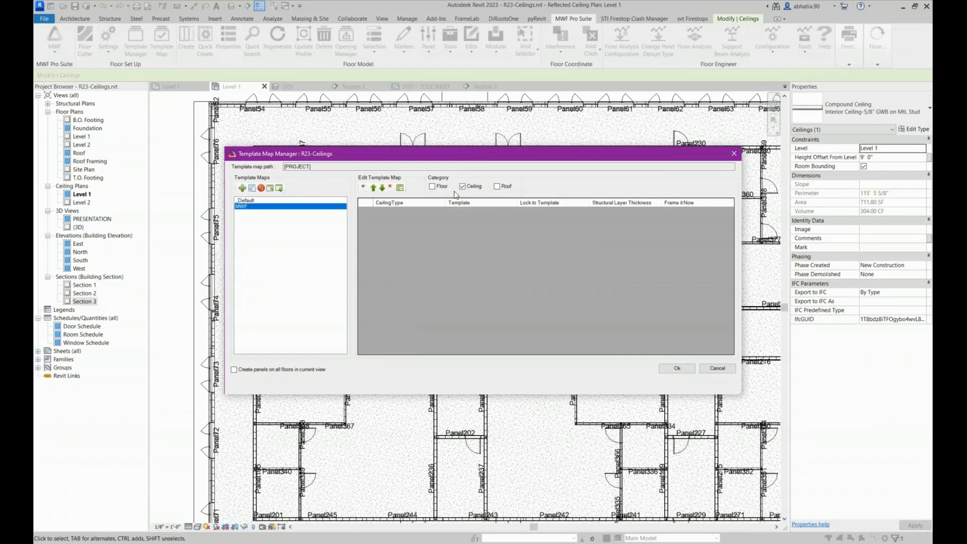
left_click(497, 186)
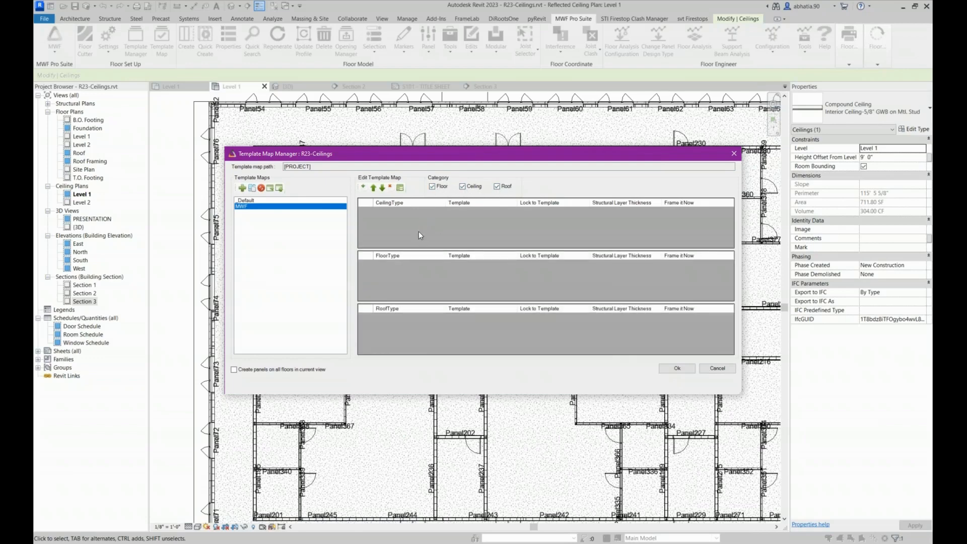
Limit the MWF template map to the Ceiling category and add a mapping for the Interior Ceiling-5/8" GWB ceiling type
left_click(432, 186)
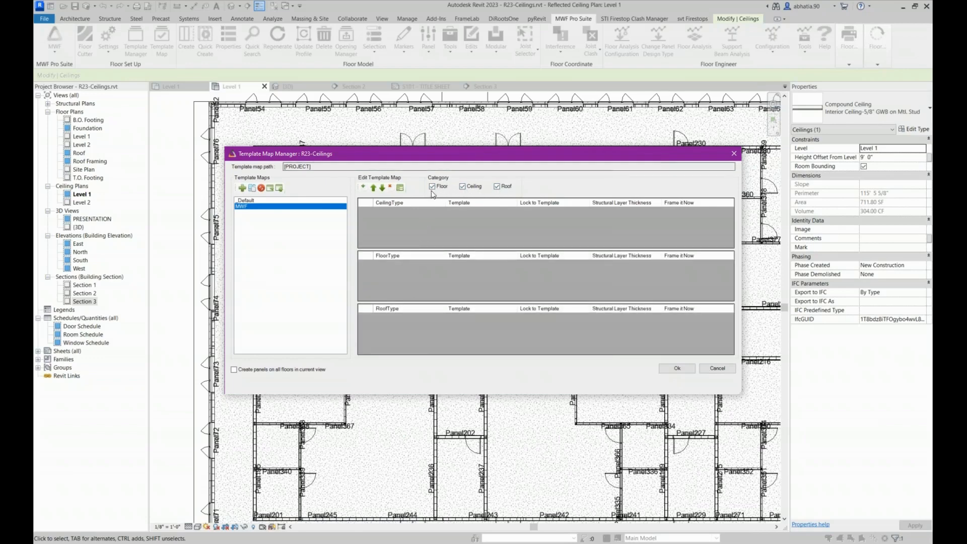
left_click(501, 186)
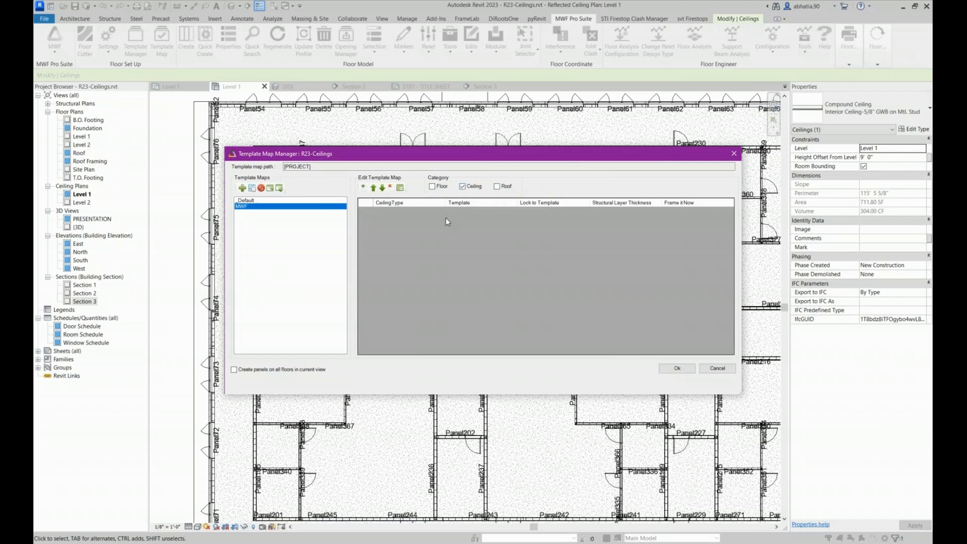
left_click(363, 187)
left_click(392, 211)
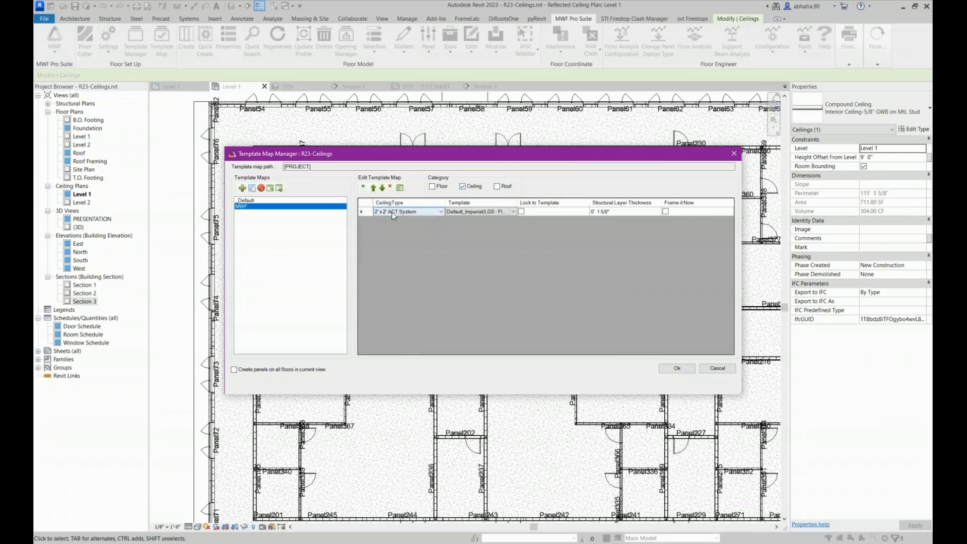
left_click(391, 213)
left_click(395, 249)
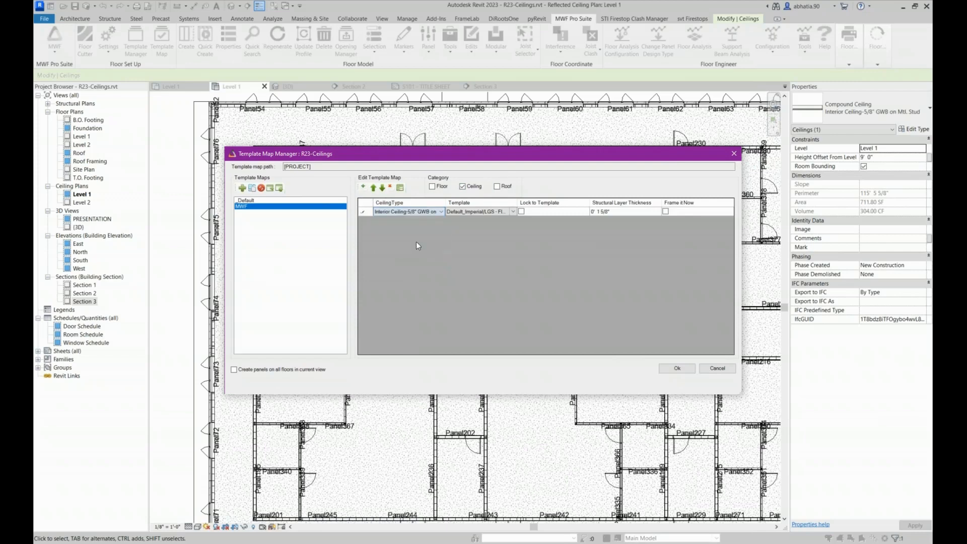
Assign the Default_Imperial/LGS-INTERIOR CEILING template to the ceiling mapping and adjust the table's column widths
left_click(506, 212)
left_click(503, 211)
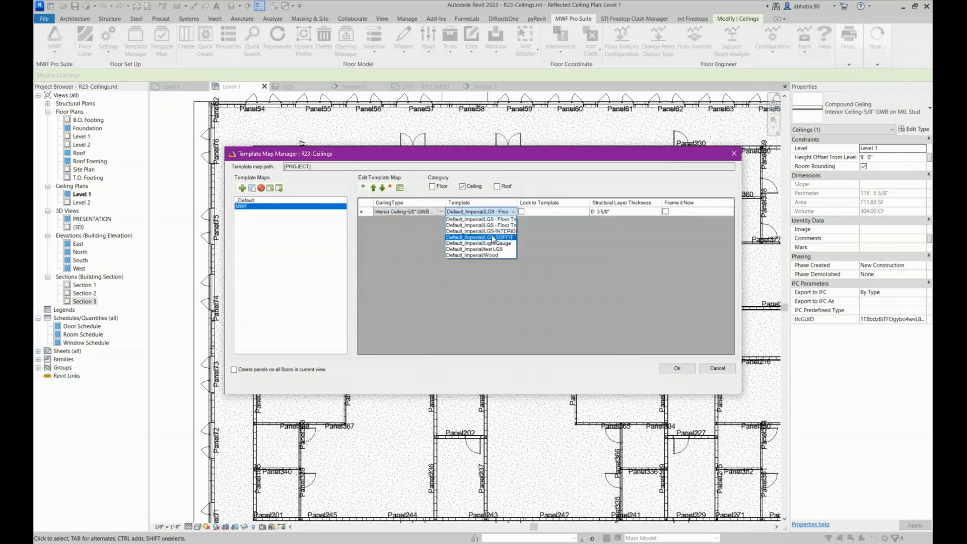
left_click(492, 231)
left_click_drag(518, 204, 564, 201)
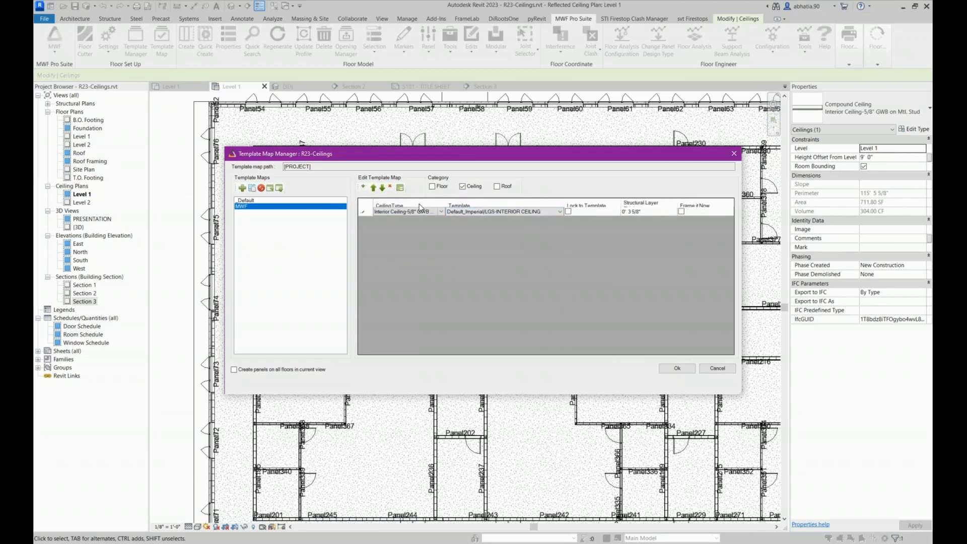
left_click_drag(446, 204, 437, 205)
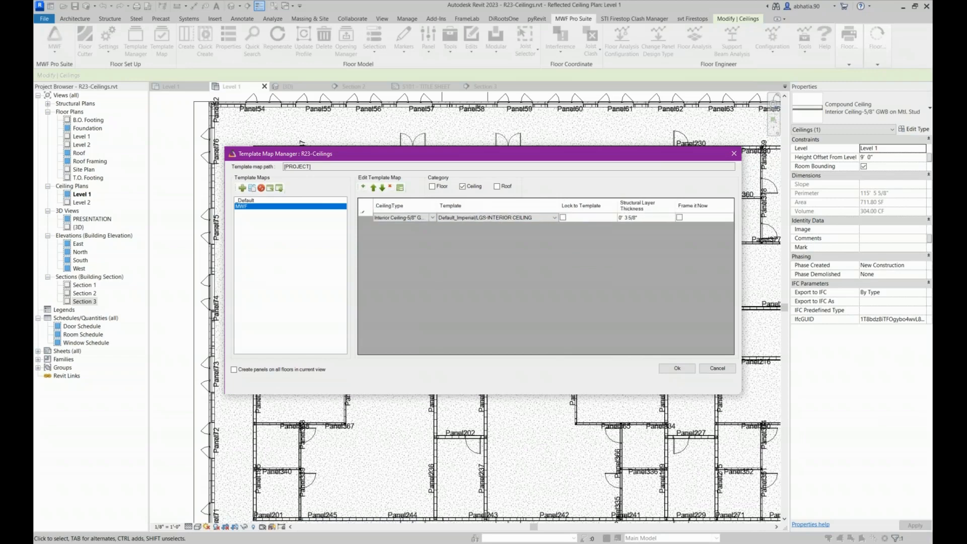
left_click_drag(558, 204, 536, 205)
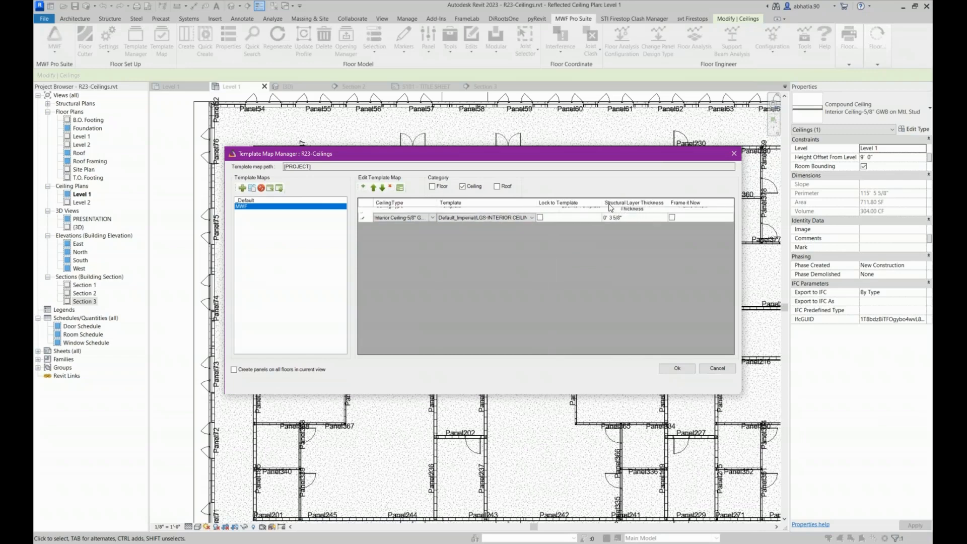
Enable Lock to Template and Frame it Now for the interior ceiling mapping and accept the template map
left_click(587, 220)
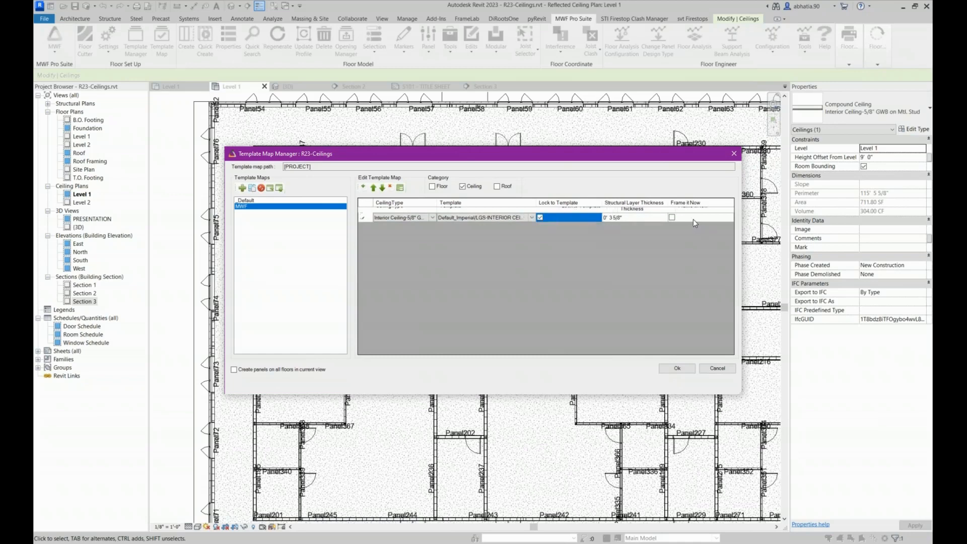
left_click_drag(603, 203, 611, 204)
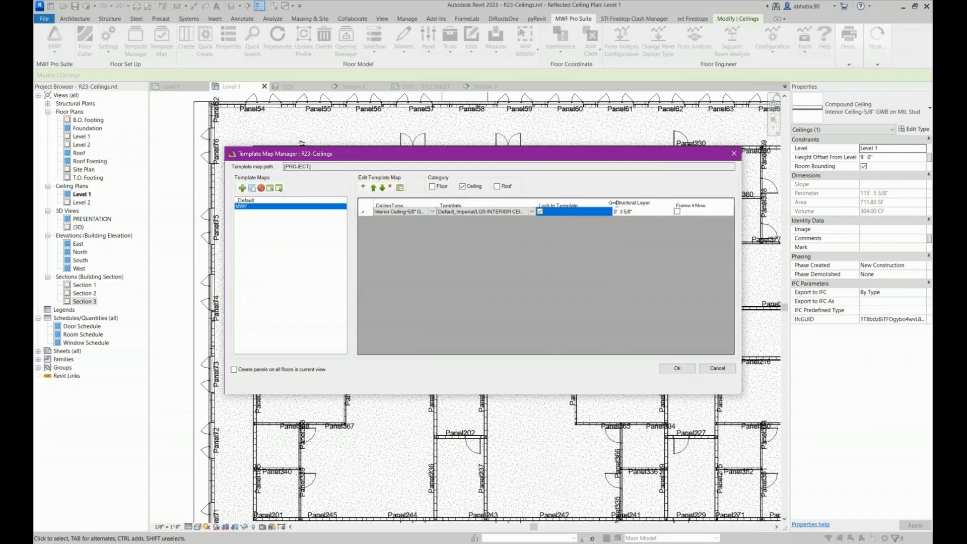
left_click(676, 212)
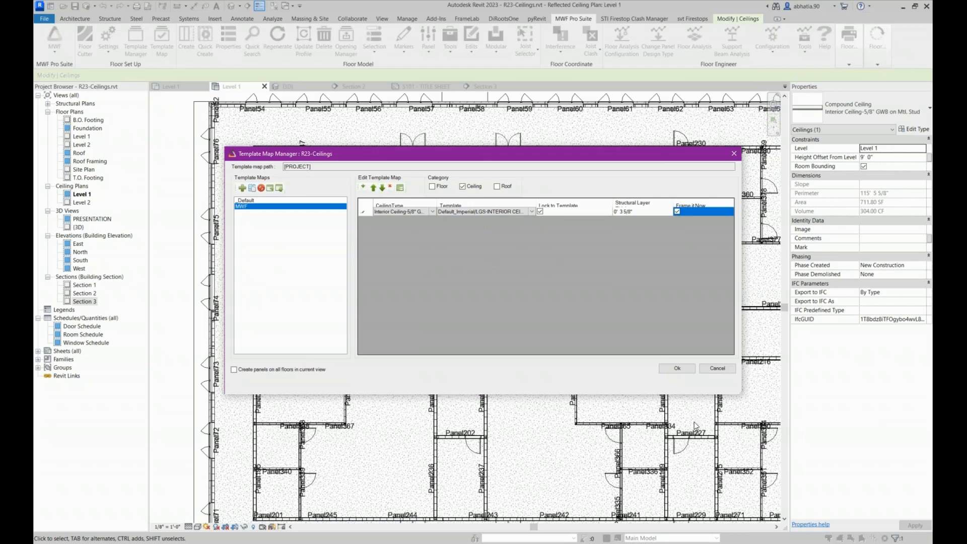
left_click(676, 368)
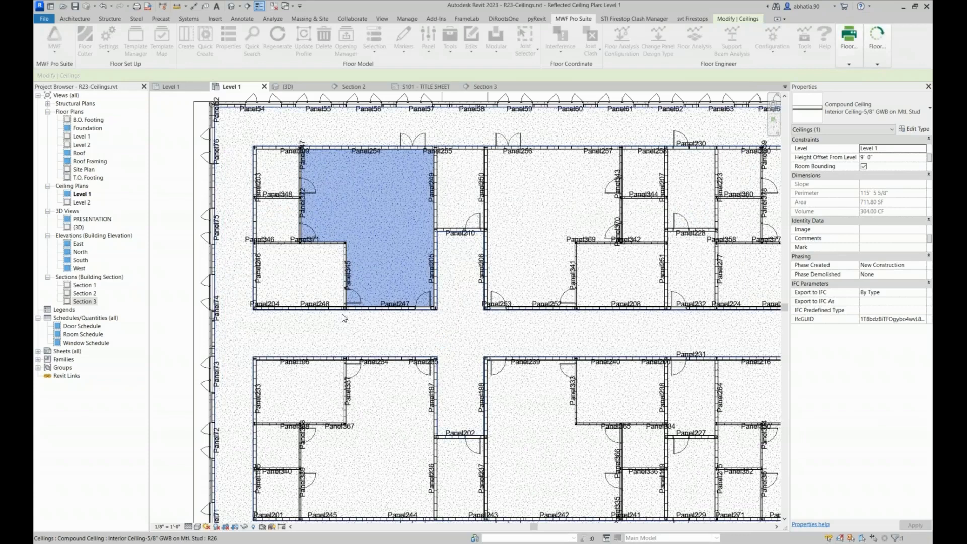
Add the three smaller adjoining room ceilings to the selected L-shaped ceiling and frame all four with Quick Create
left_click(289, 180, "ctrl")
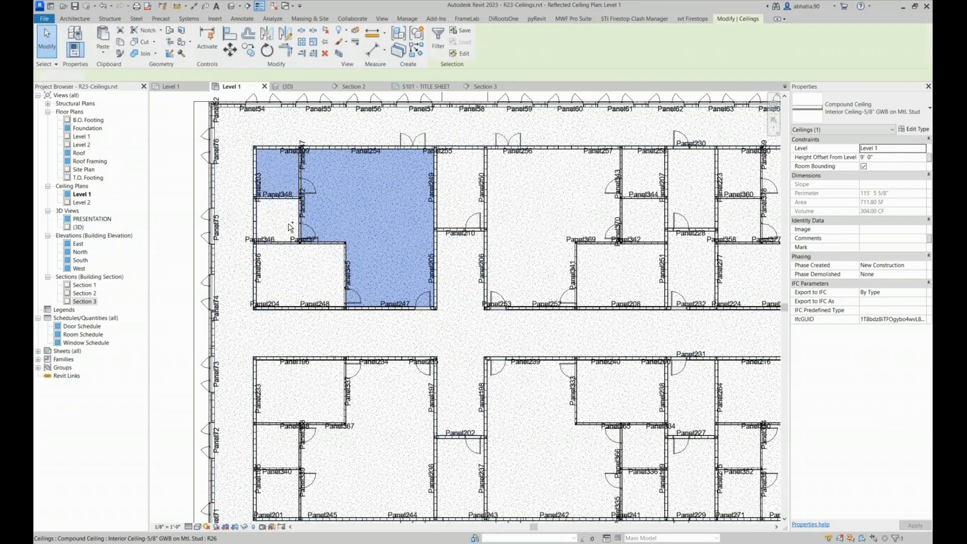
left_click(290, 227, "ctrl")
left_click(301, 266, "ctrl")
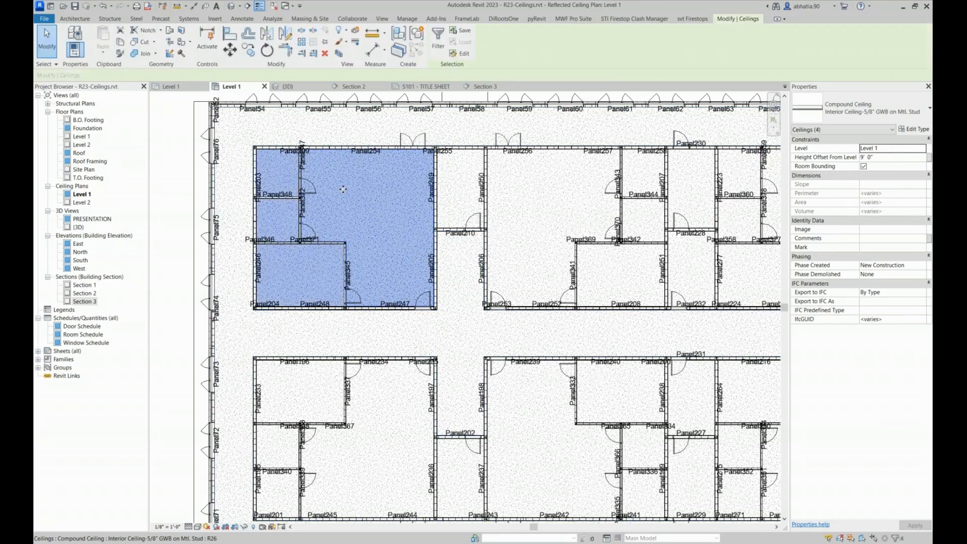
left_click(572, 19)
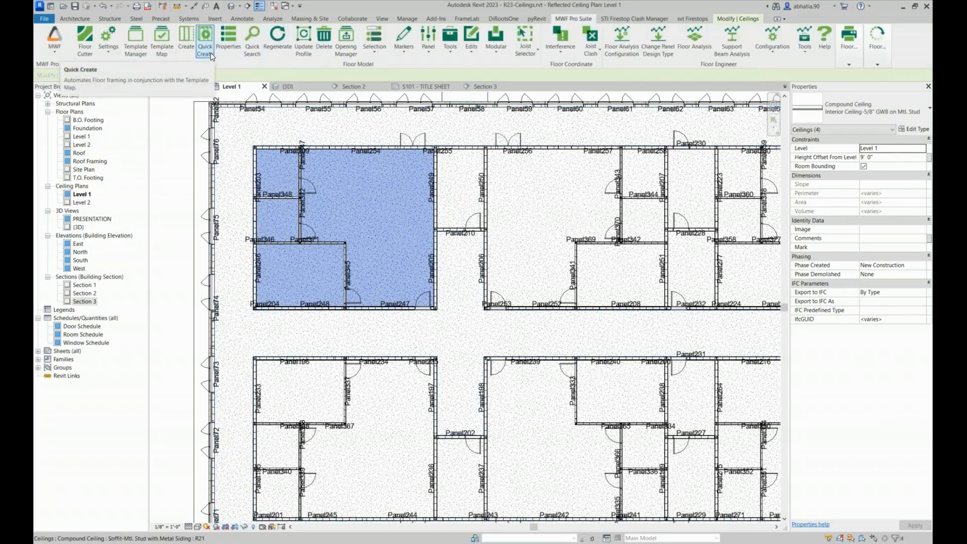
left_click(211, 52)
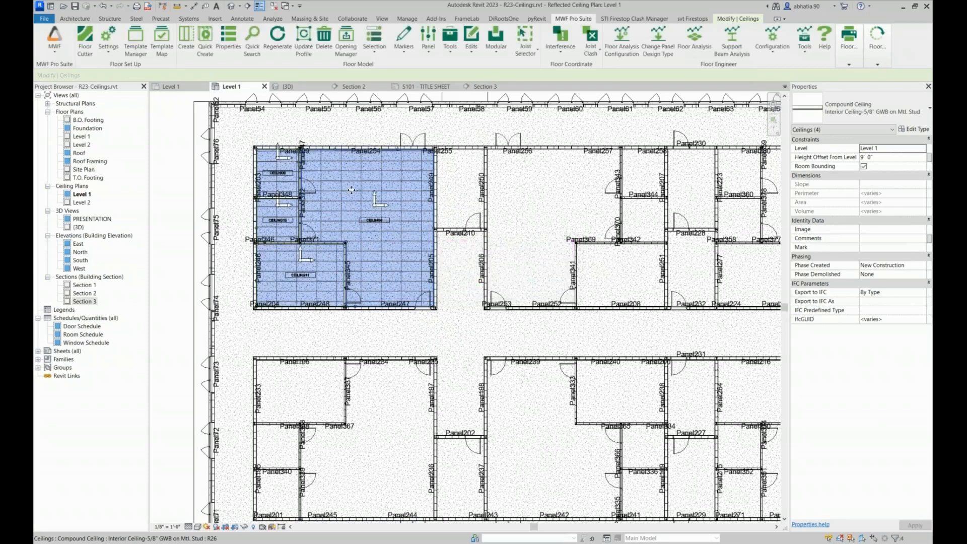
Examine the new framing and direction marker of the four room ceilings and compare them with the sample ceilings outside the building
left_click(351, 129)
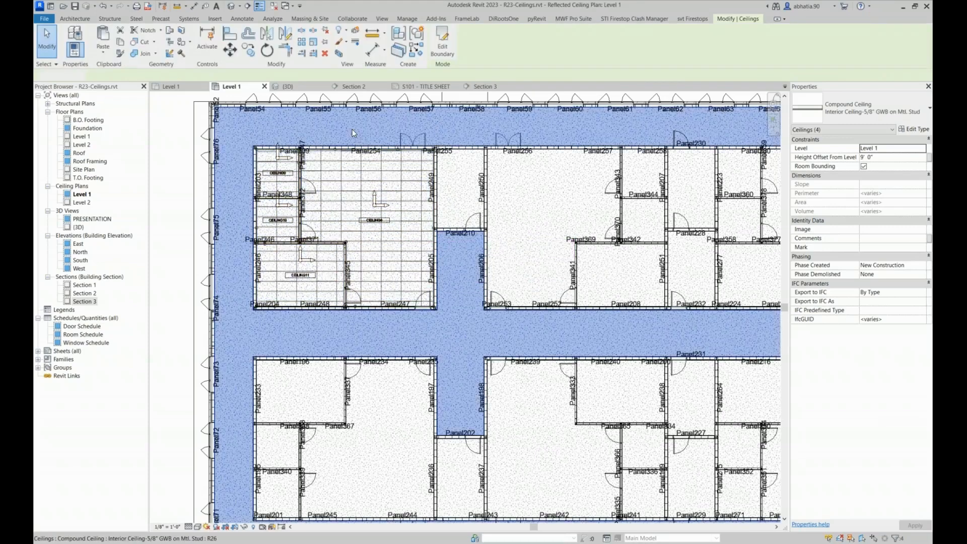
left_click(193, 158)
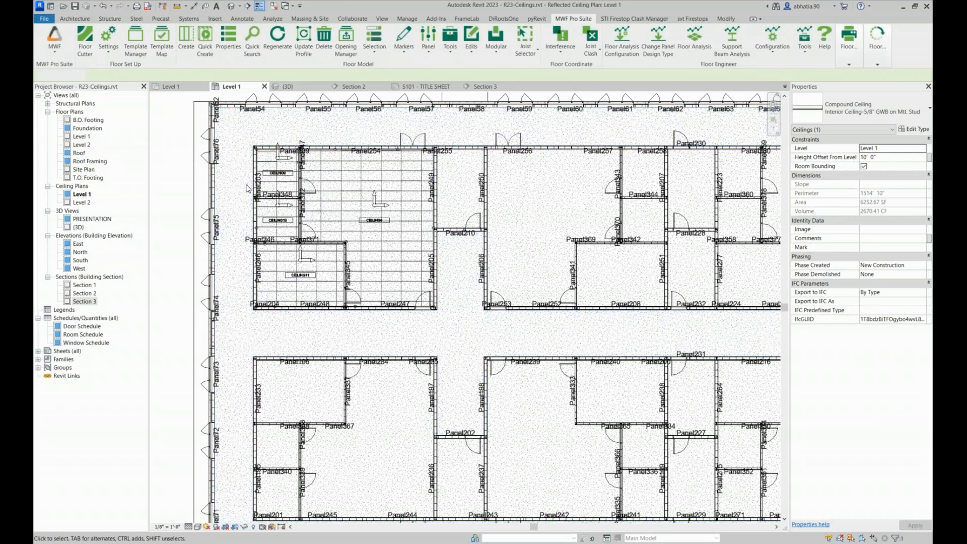
left_click(377, 206)
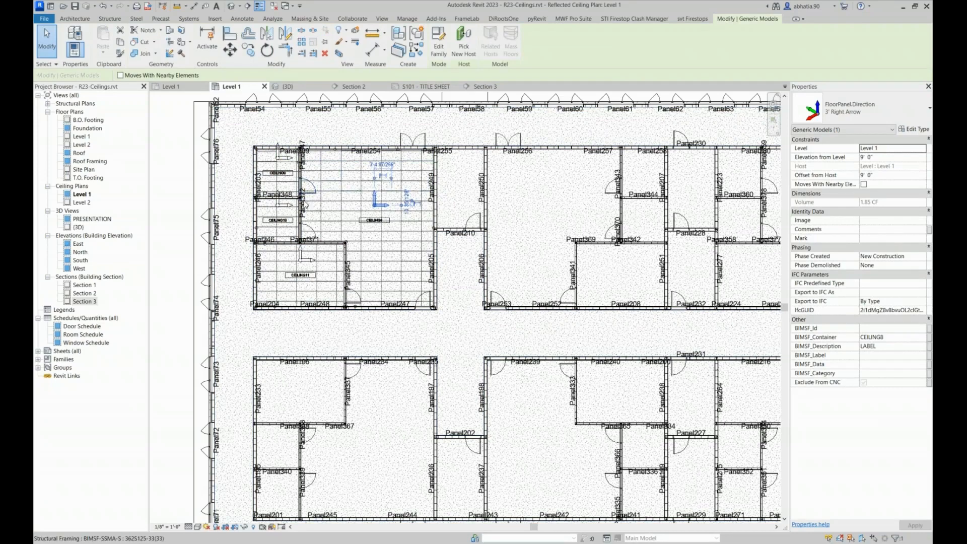
scroll(316, 198, "down", 5)
left_click(342, 121)
middle_click_drag(343, 123, 307, 289)
scroll(312, 234, "up", 3)
left_click(356, 189)
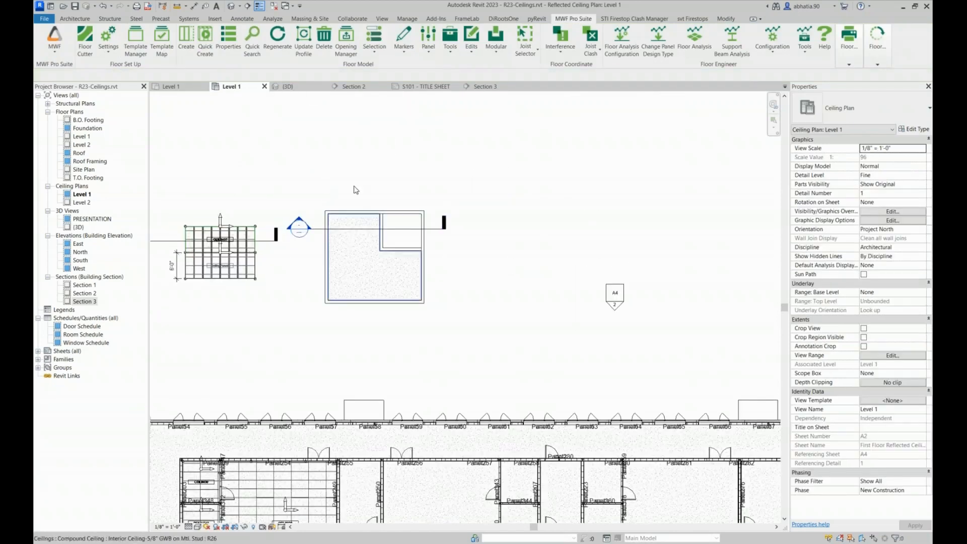
scroll(276, 279, "down", 2)
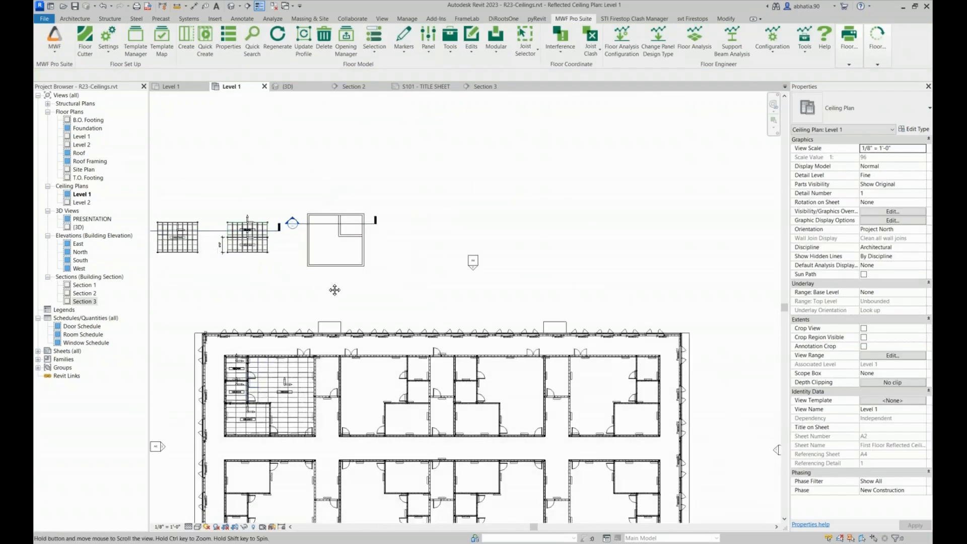
scroll(334, 287, "down", 2)
scroll(360, 277, "up", 2)
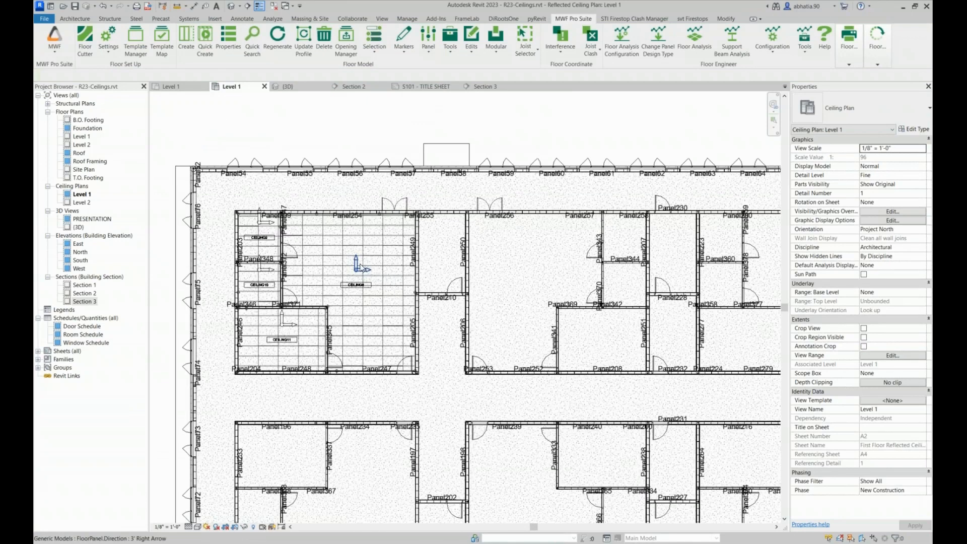
Create marker lines on CEILING8 with regular spacing of 2' 0", a first offset of 2' 0" and RC bridging
left_click(358, 264)
left_click(570, 18)
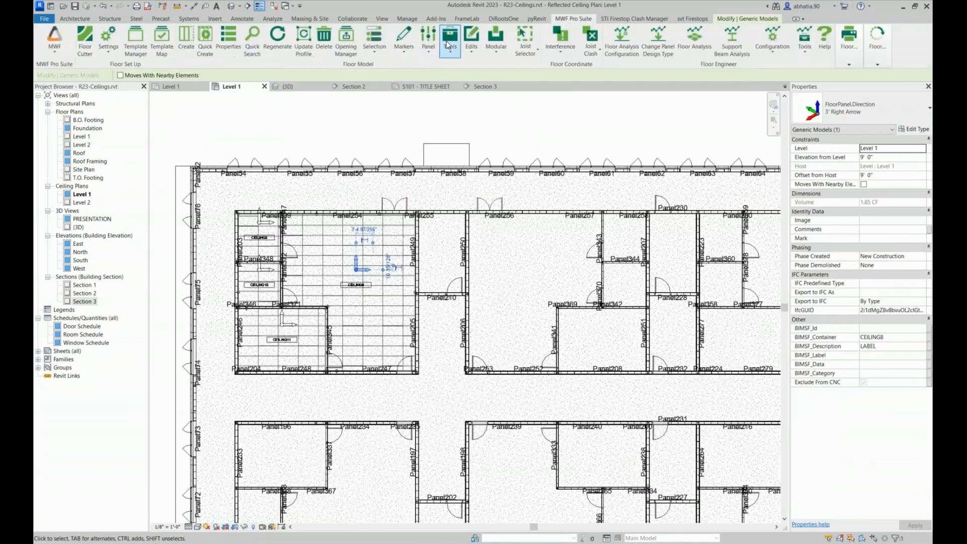
left_click(403, 41)
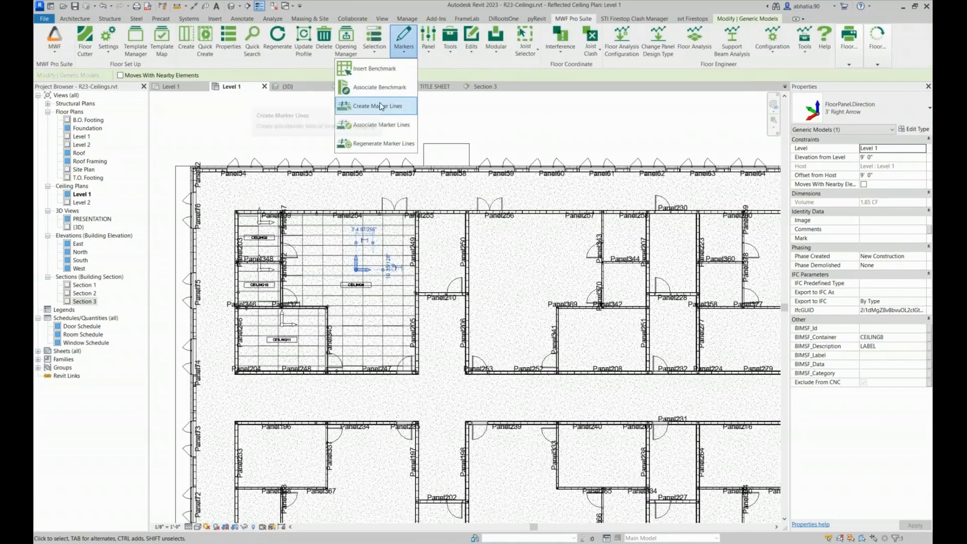
left_click(379, 106)
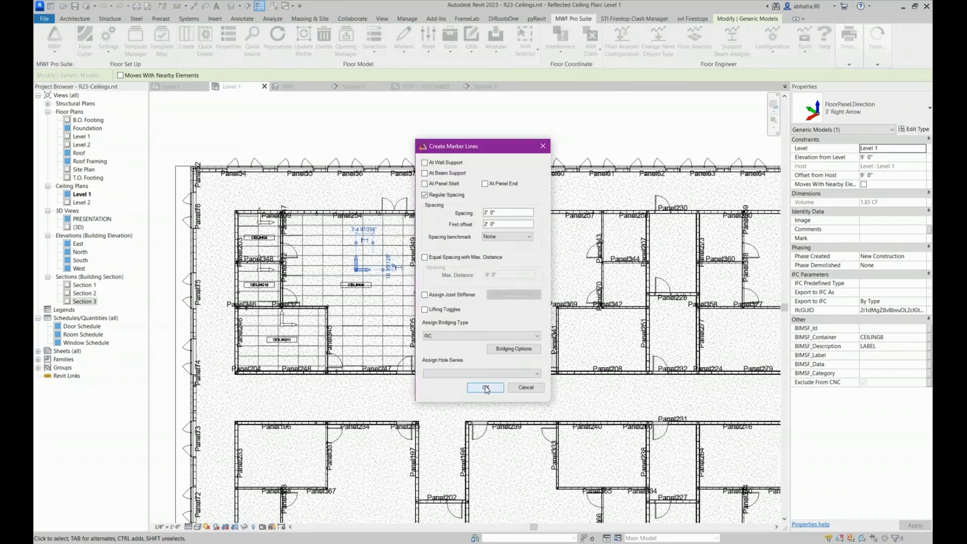
left_click(484, 387)
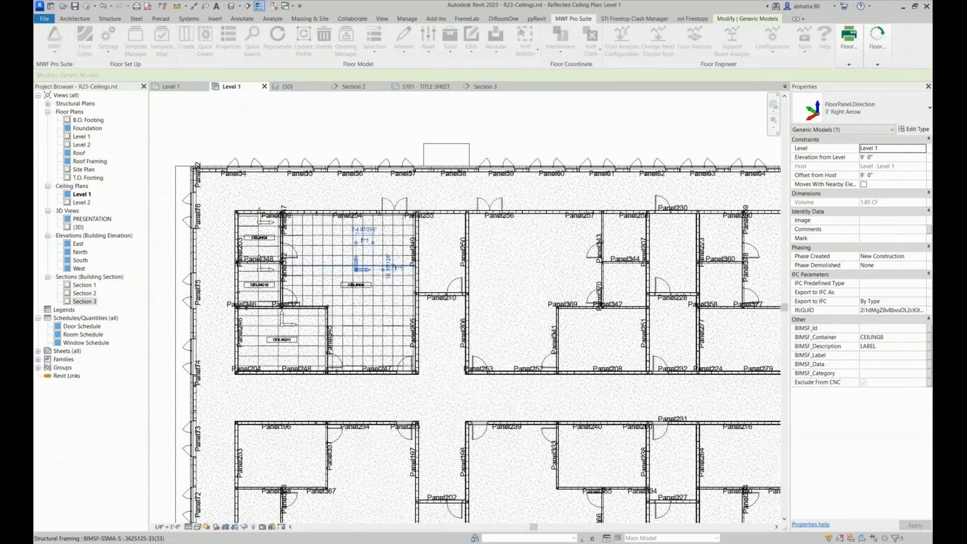
Inspect a marker line's end at Panel371 and review the framed rooms and the sample ceilings outside the building
scroll(302, 297, "up", 6)
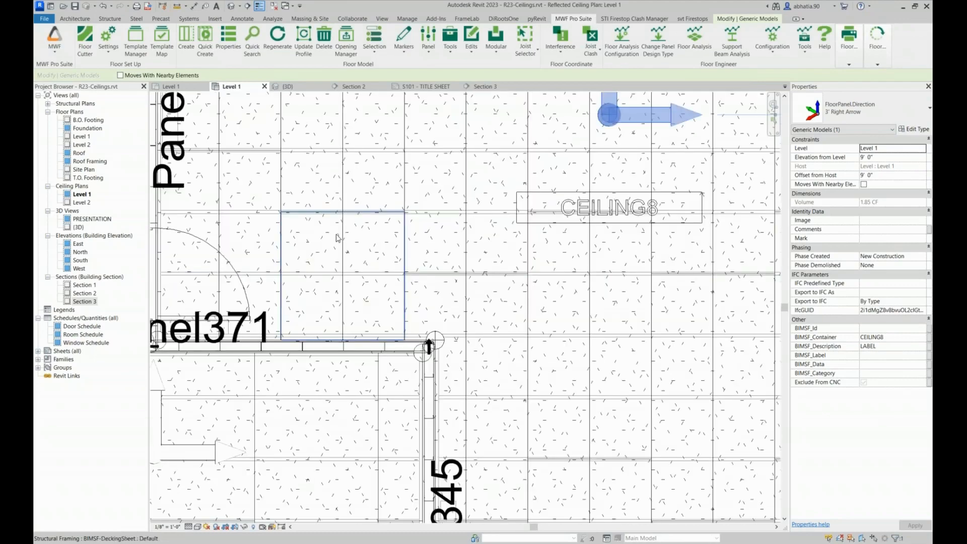
left_click(342, 337)
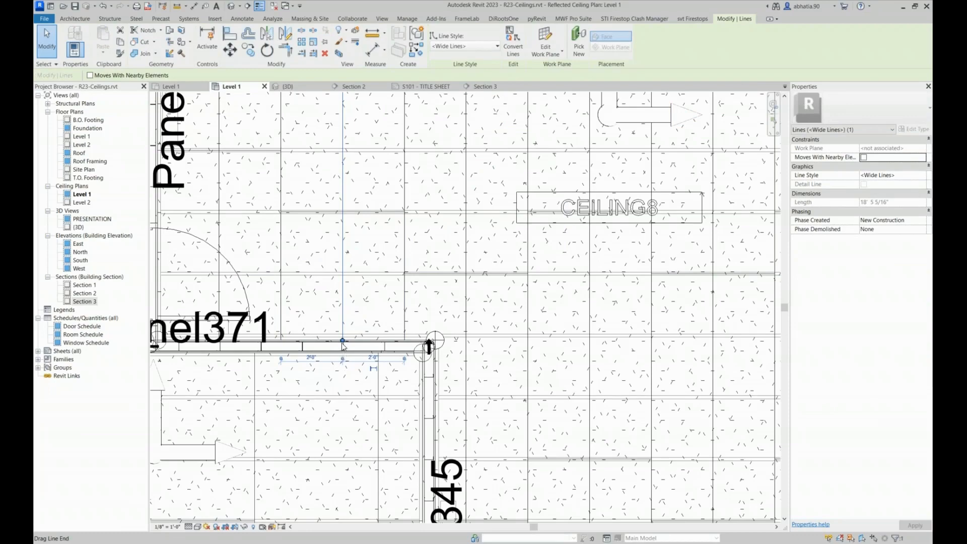
scroll(342, 345, "down", 6)
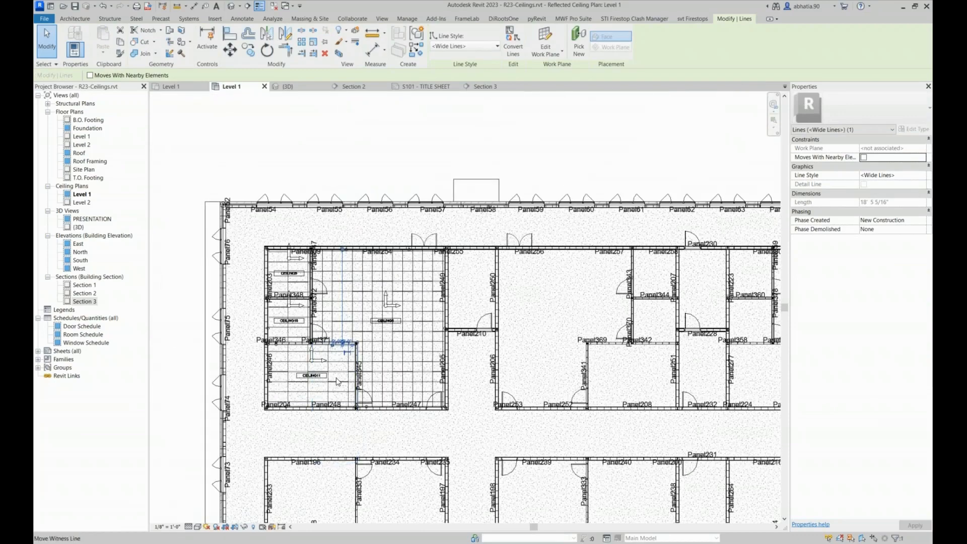
scroll(334, 338, "up", 2)
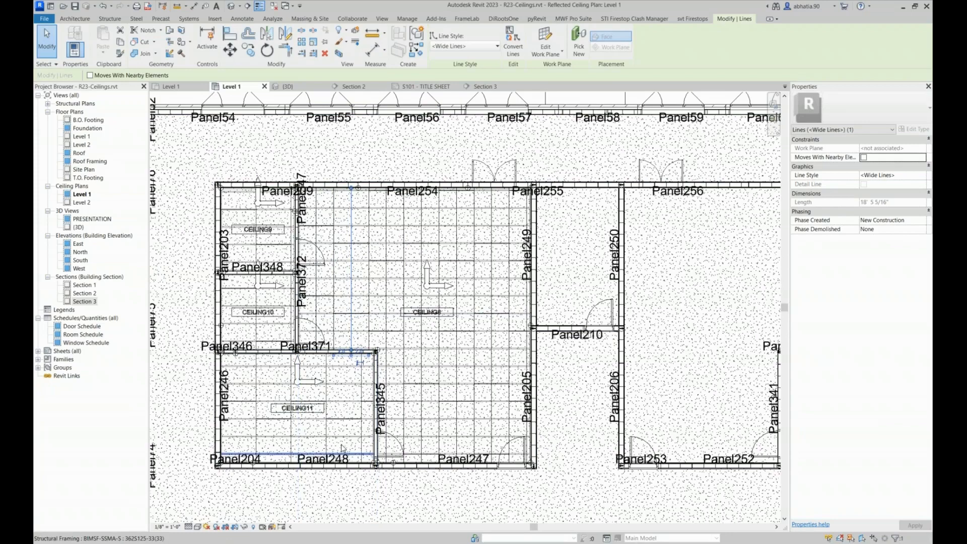
scroll(365, 358, "down", 3)
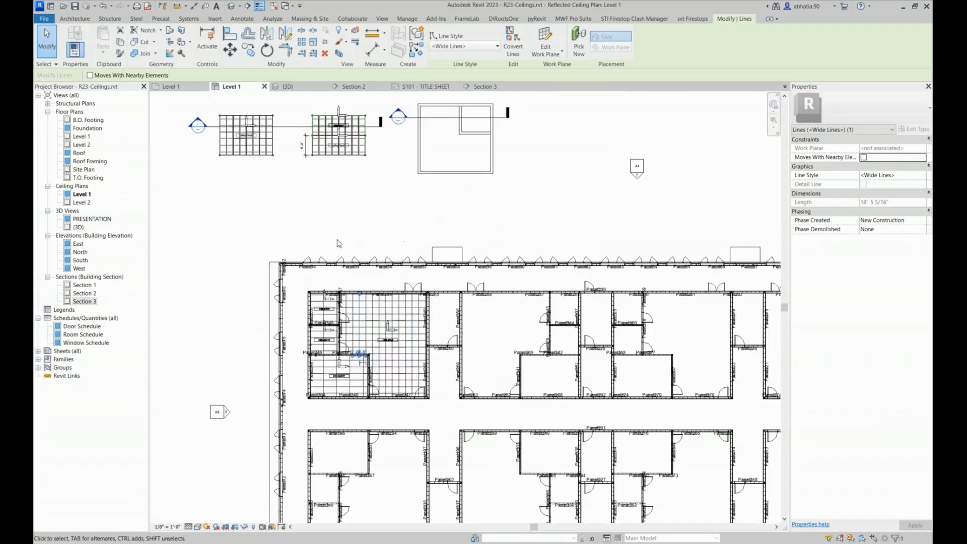
left_click(369, 239)
middle_click_drag(374, 225, 367, 293)
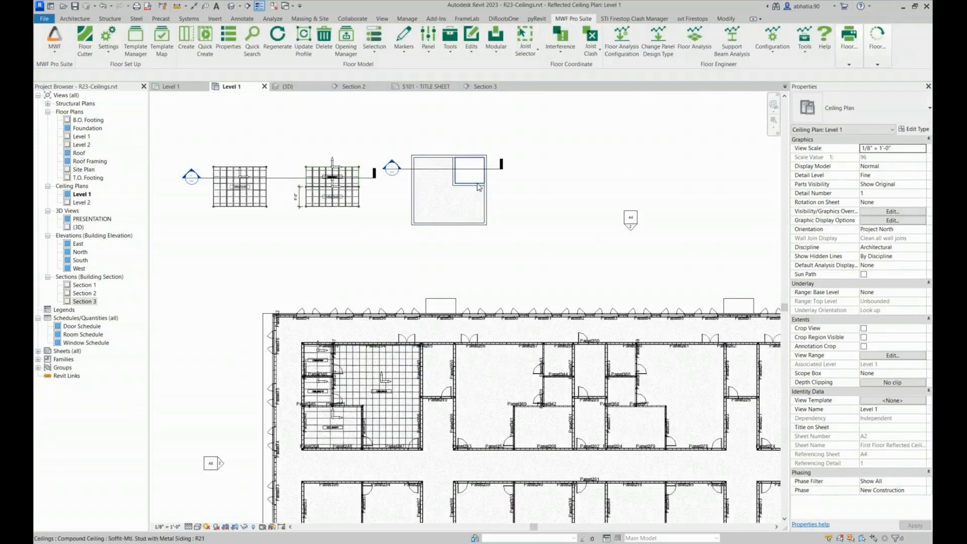
scroll(428, 218, "down", 3)
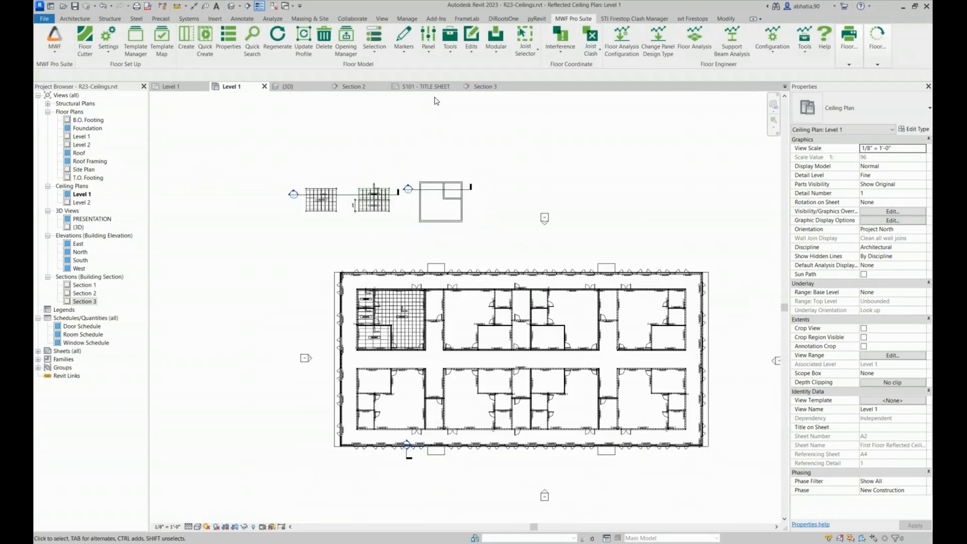
Review the agenda on the S101 title sheet and open the Roof floor plan
left_click(427, 87)
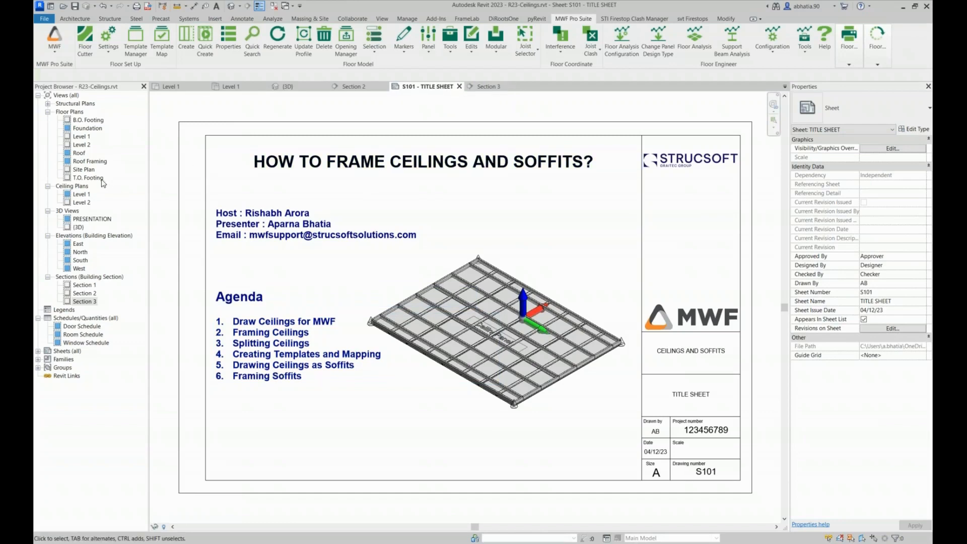
left_click(86, 161)
double_click(79, 153)
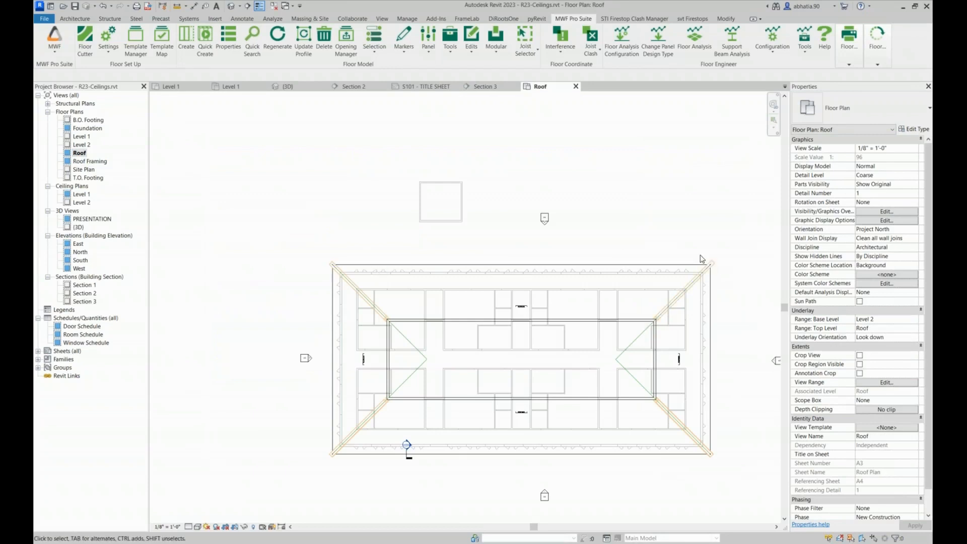
middle_click_drag(701, 259, 669, 228)
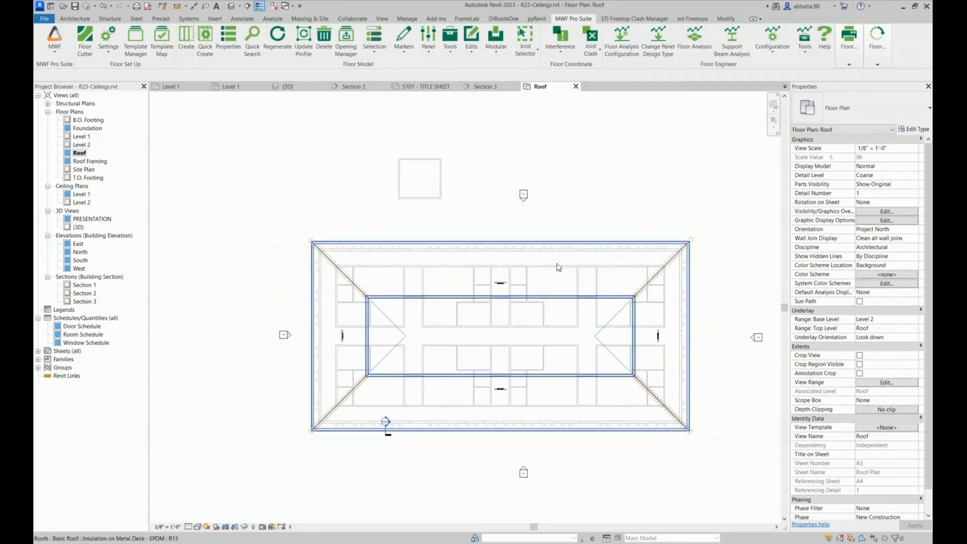
Set the surface transparency of the Roofs category to 80% in the Roof plan's visibility/graphics overrides
scroll(337, 246, "up", 7)
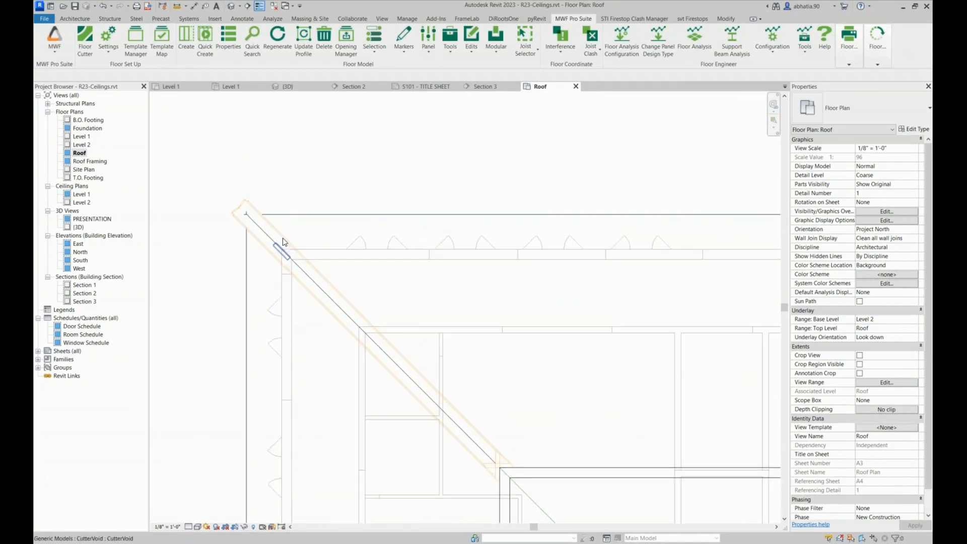
scroll(322, 166, "down", 3)
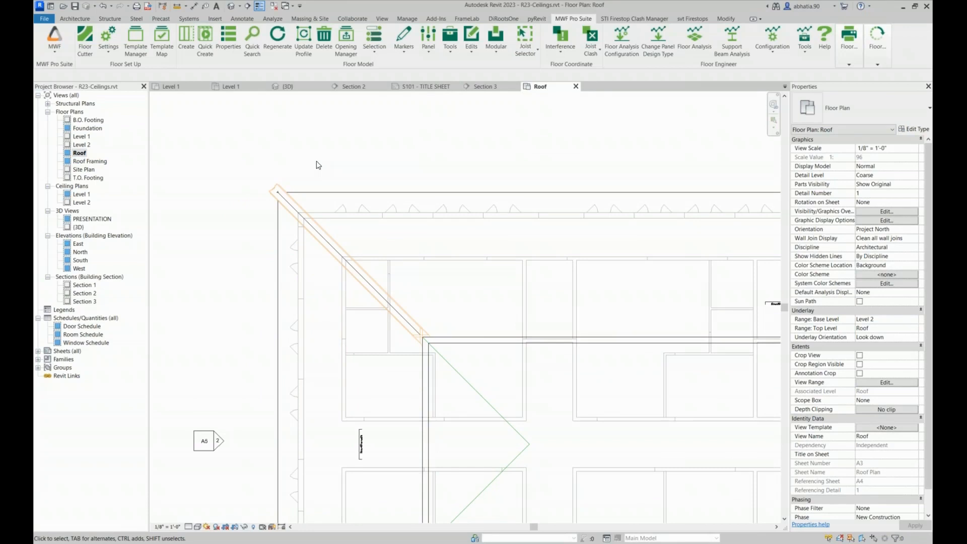
key("v")
key("g")
left_click(214, 218)
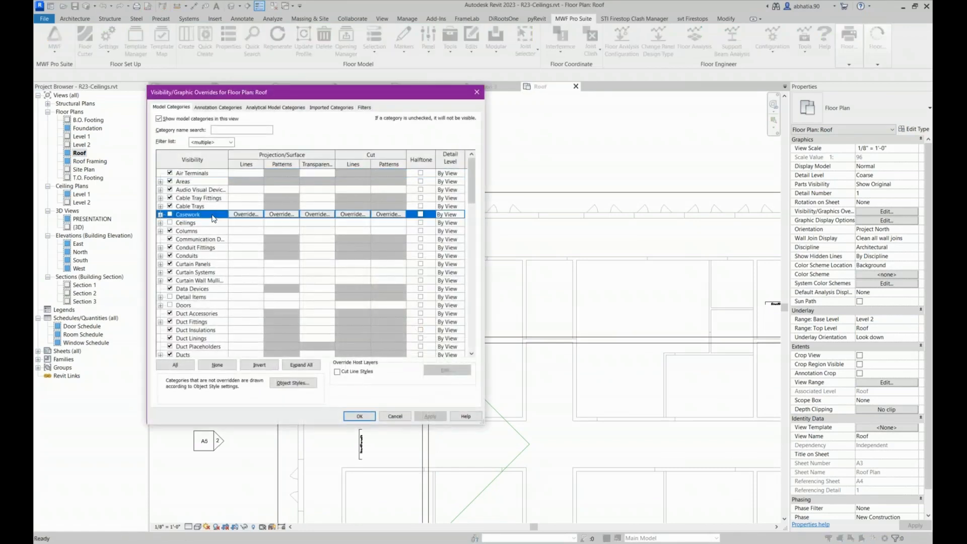
scroll(209, 226, "down", 6)
left_click(204, 240)
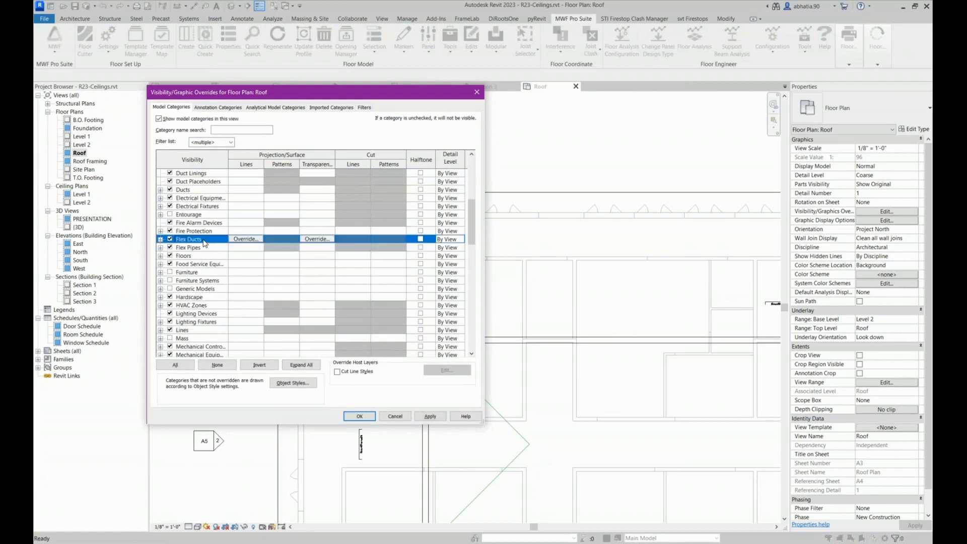
key("s")
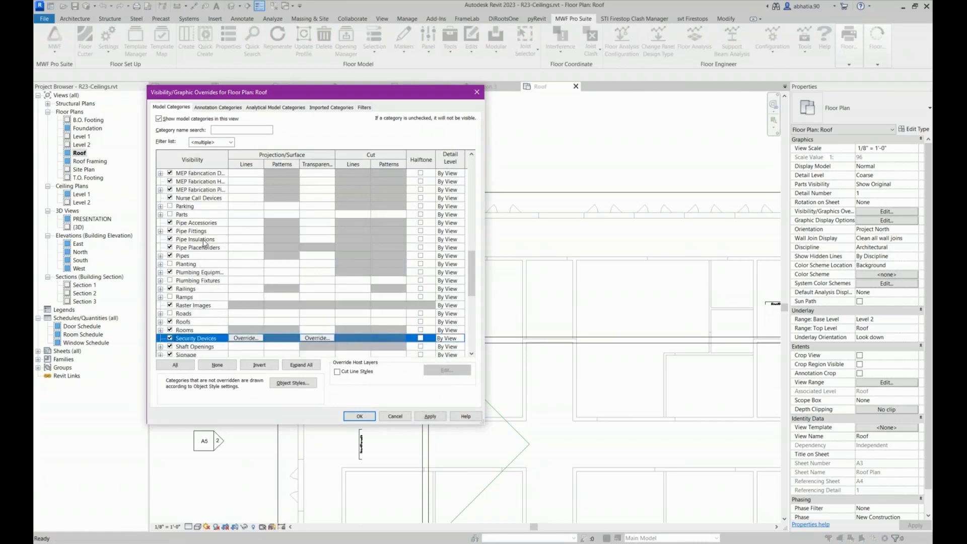
left_click(185, 325)
left_click(329, 322)
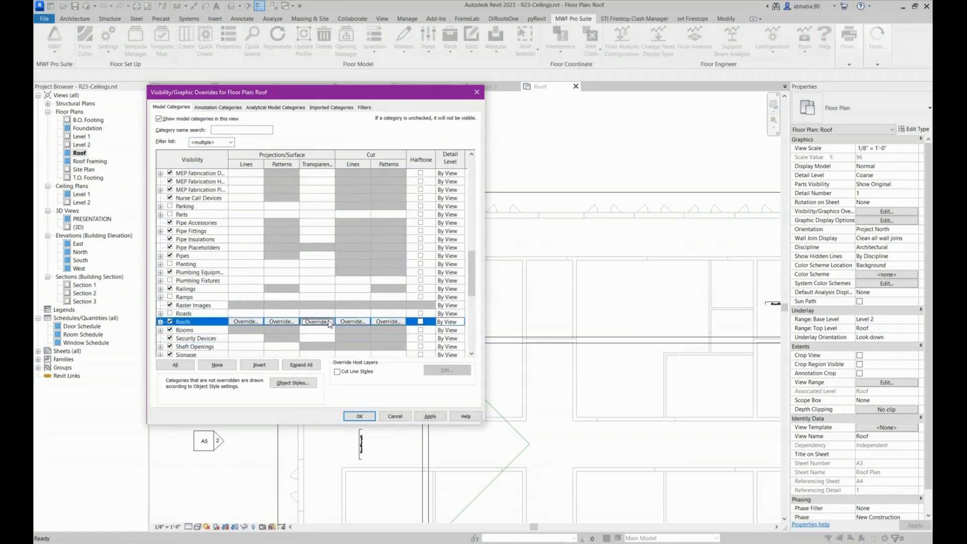
left_click_drag(291, 257, 352, 260)
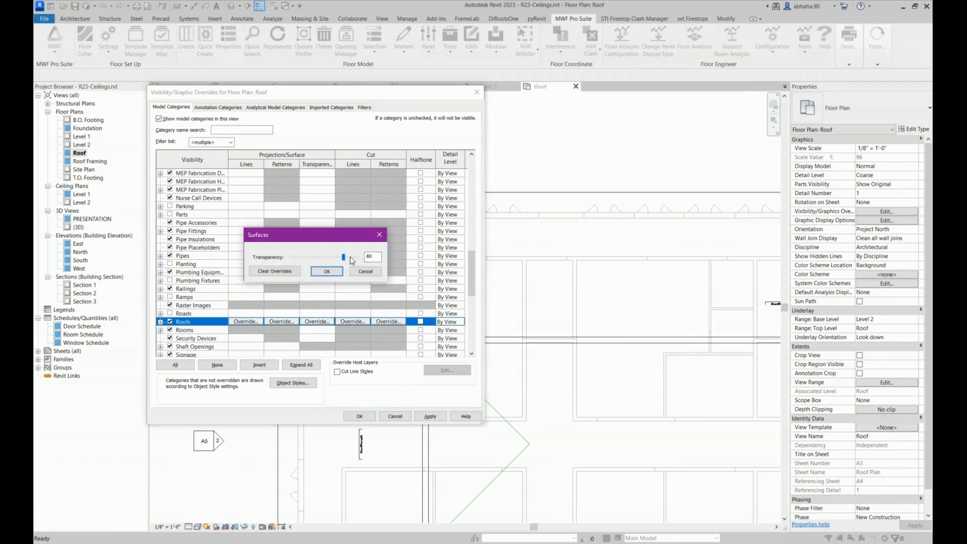
left_click(327, 271)
Check the remaining model categories down to the structural ones and apply the Roof plan's visibility overrides
left_click(181, 346)
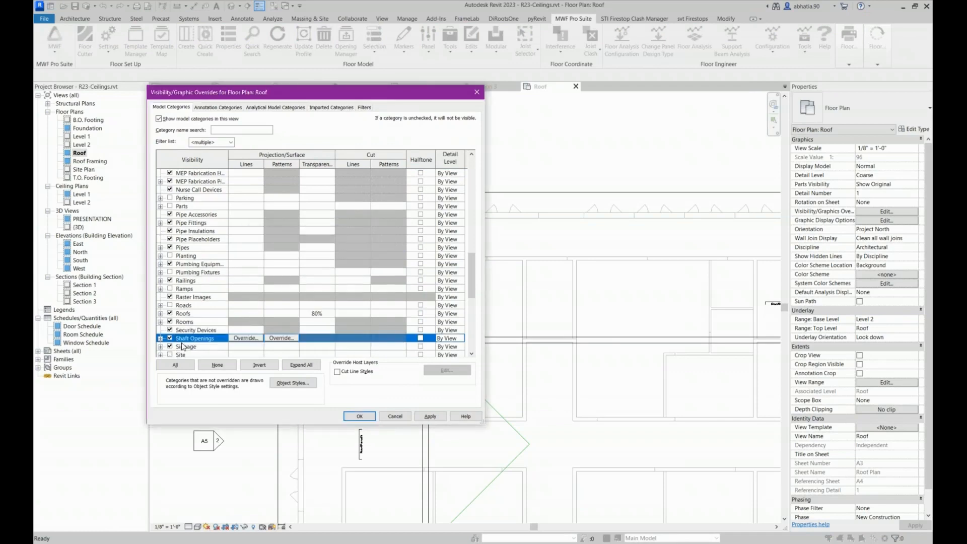
left_click(182, 346)
scroll(186, 342, "down", 2)
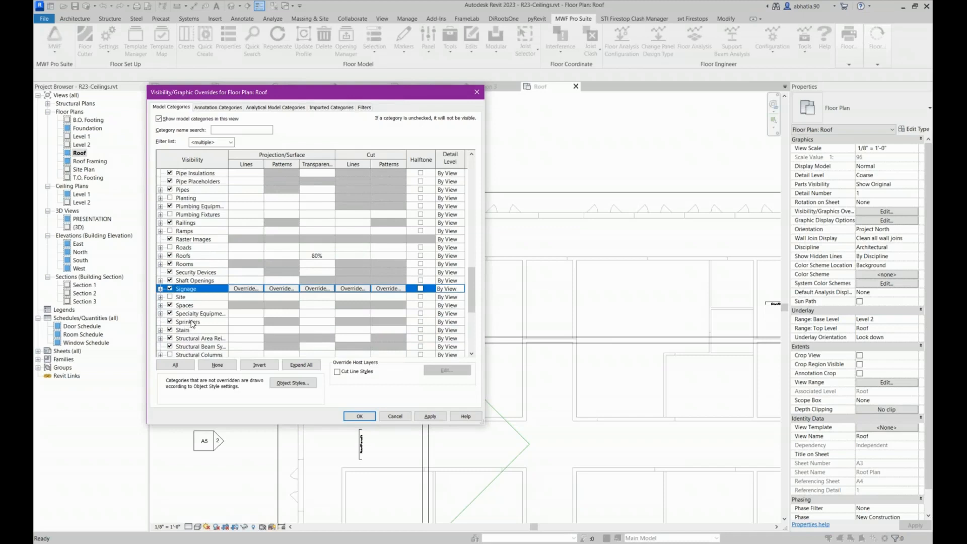
scroll(192, 327, "down", 3)
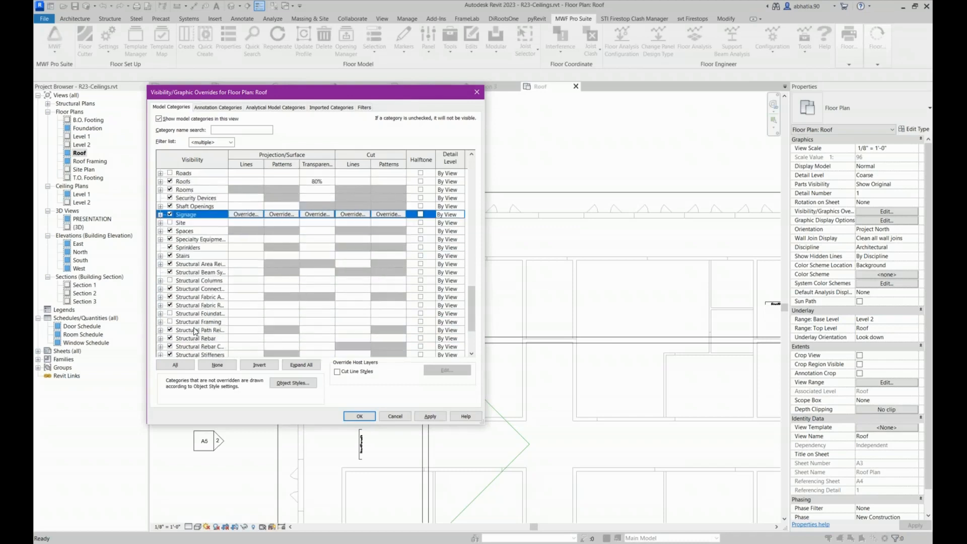
left_click(360, 415)
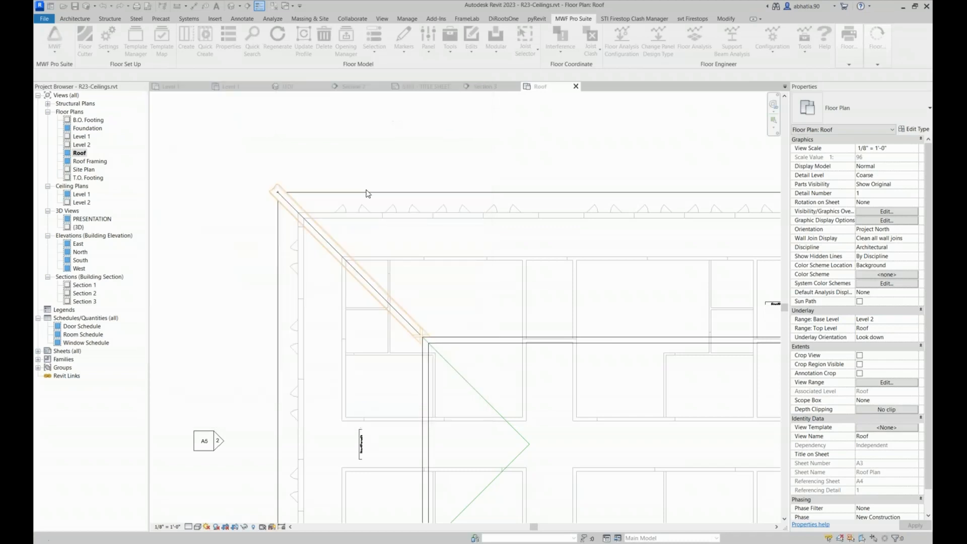
Start a Roof Soffit sketch and create its outer boundary by picking the sloped perimeter roof
scroll(304, 181, "down", 6)
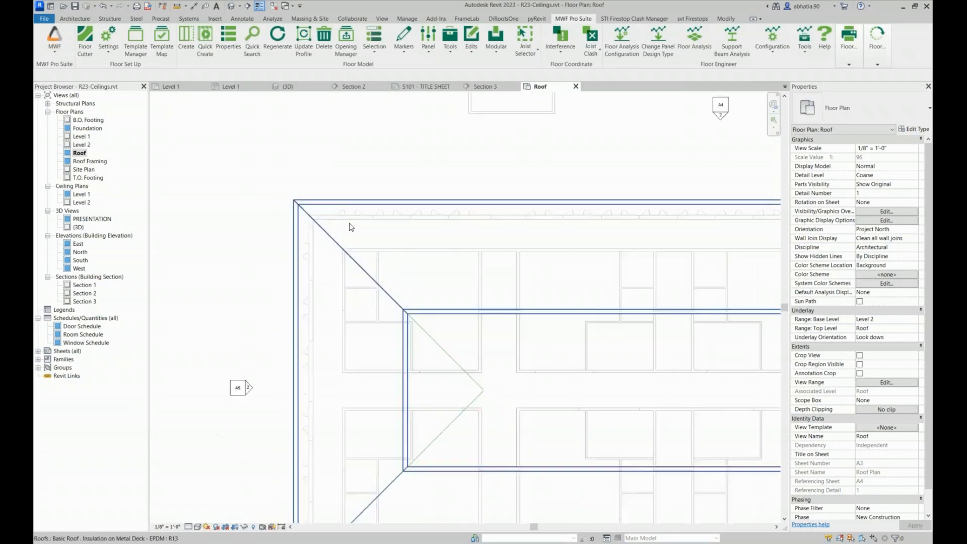
scroll(240, 151, "up", 4)
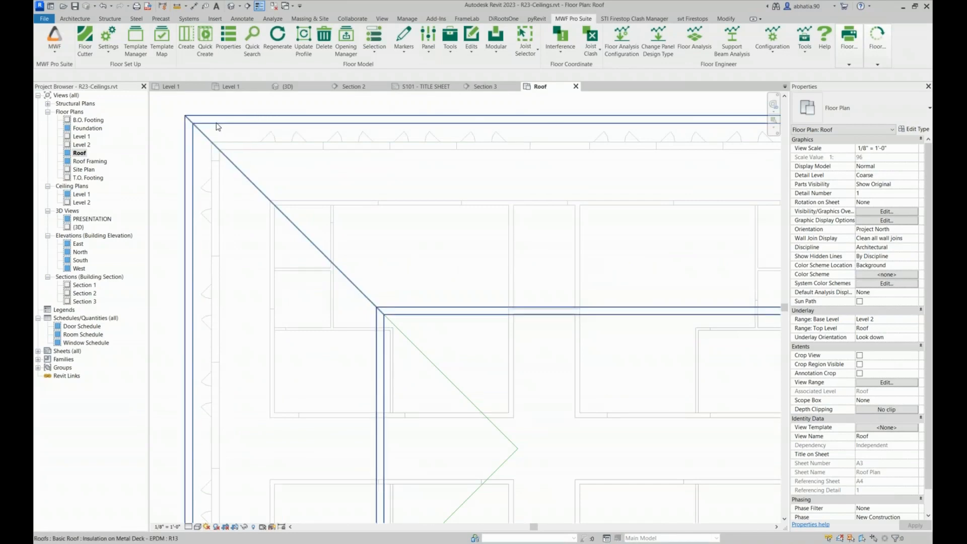
left_click(320, 126)
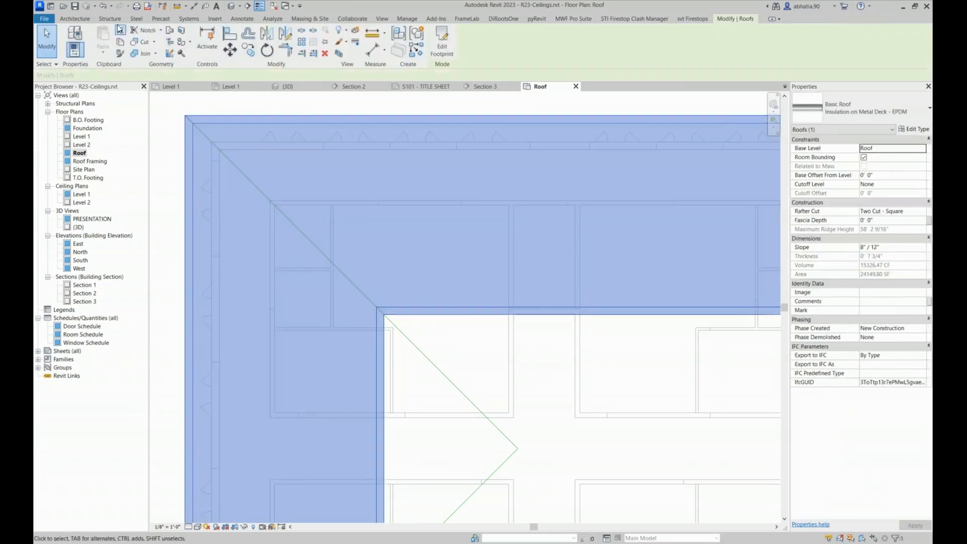
left_click(83, 19)
left_click(205, 51)
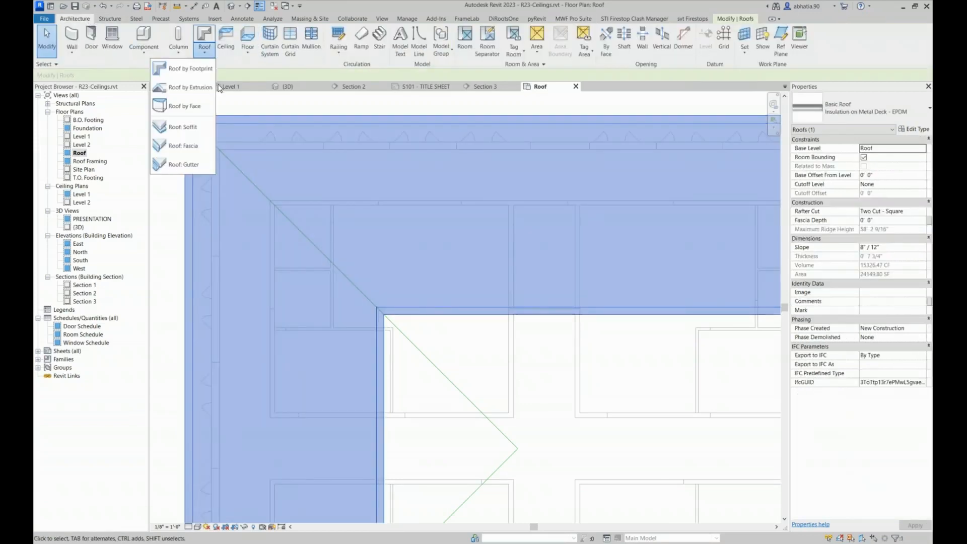
left_click(207, 145)
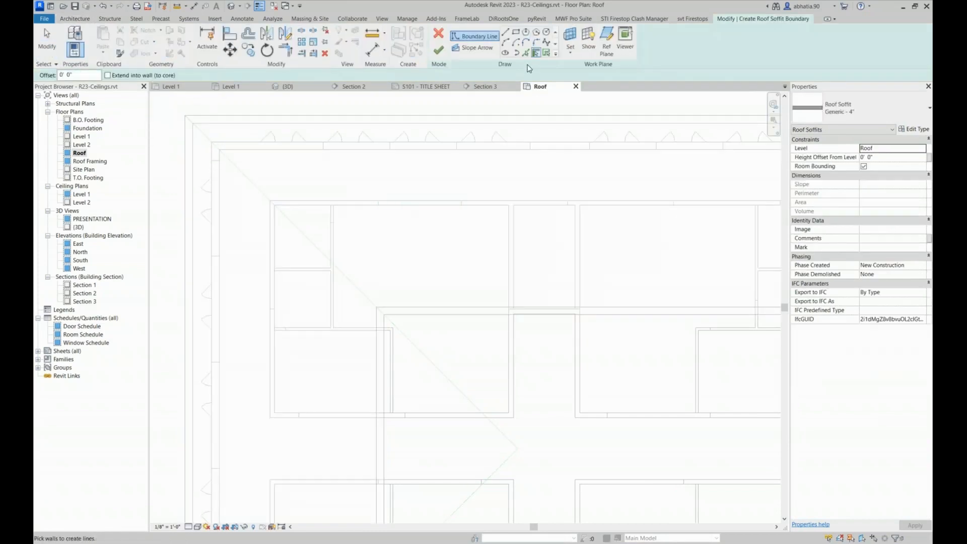
left_click(547, 53)
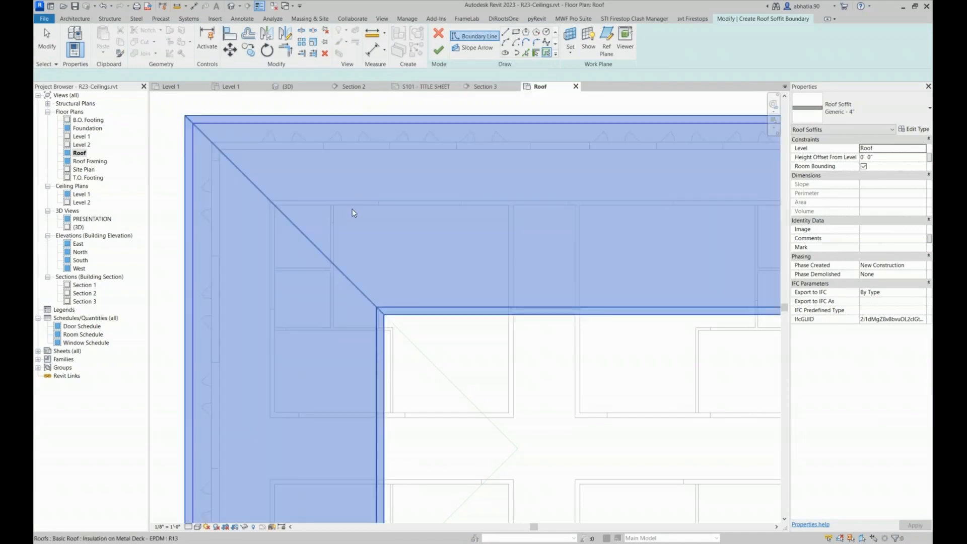
left_click(352, 210)
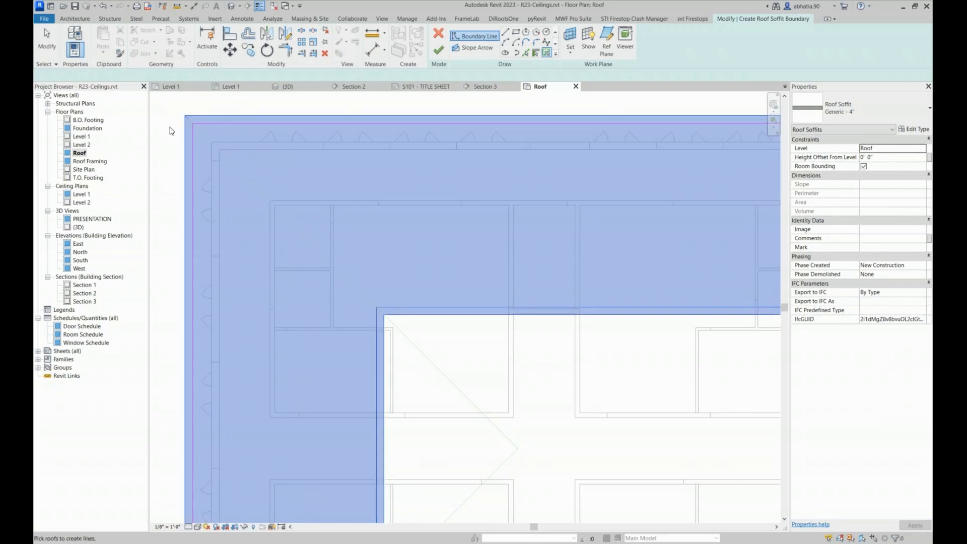
Try adding soffit boundary lines along the outer face of the exterior walls, and discard the soffit sketch
left_click(537, 53)
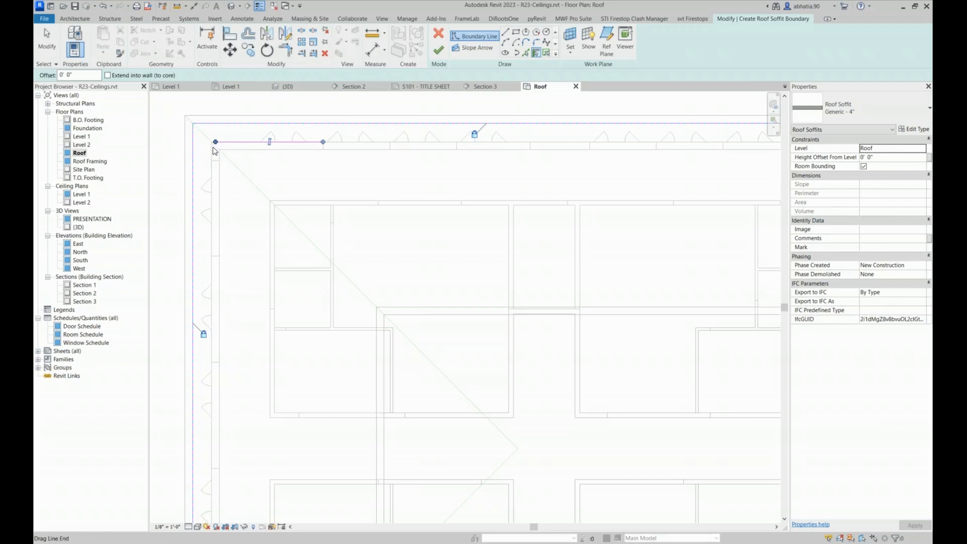
scroll(201, 146, "up", 4)
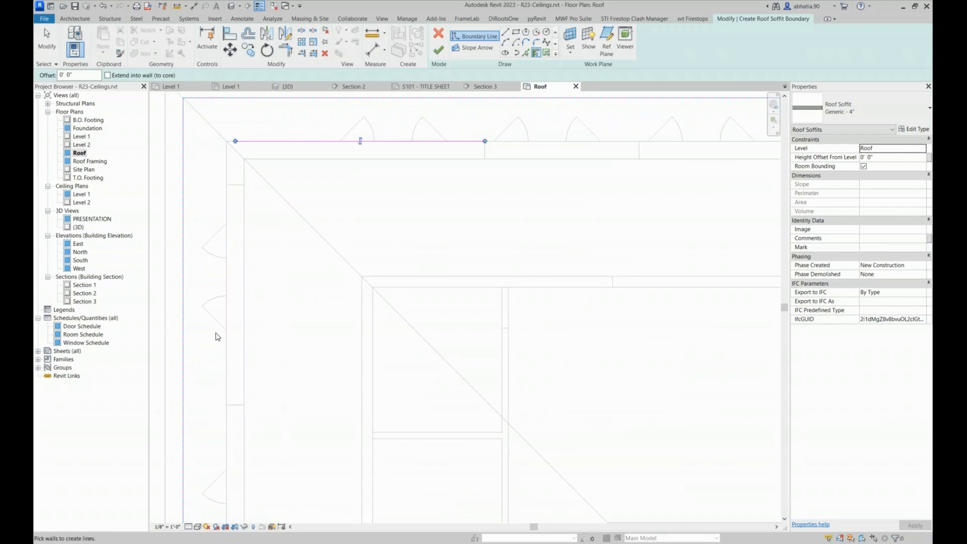
scroll(217, 322, "down", 6)
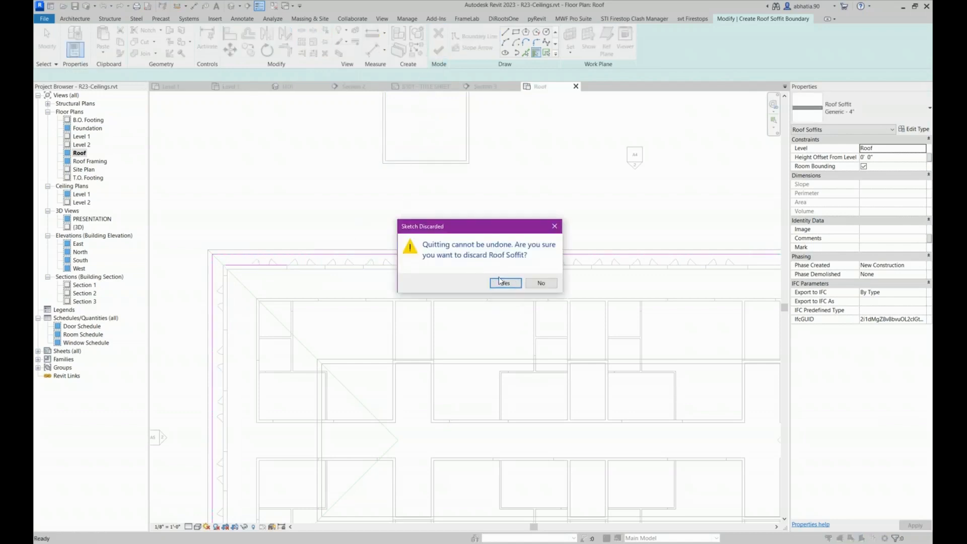
left_click(506, 282)
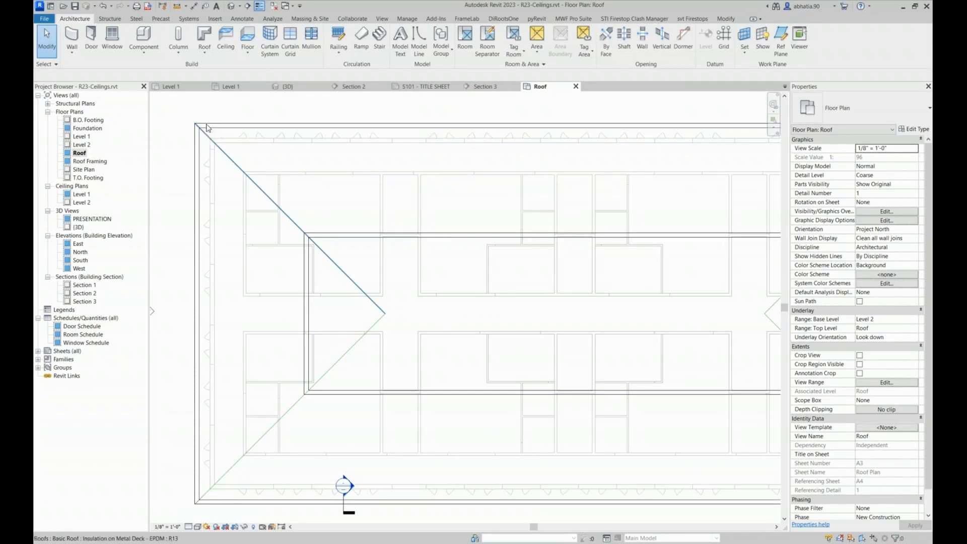
Sketch a rectangular ceiling boundary about 2' 10" wide along the building's upper eave, from the inner roof corner to the opposite exterior wall corner
left_click(230, 55)
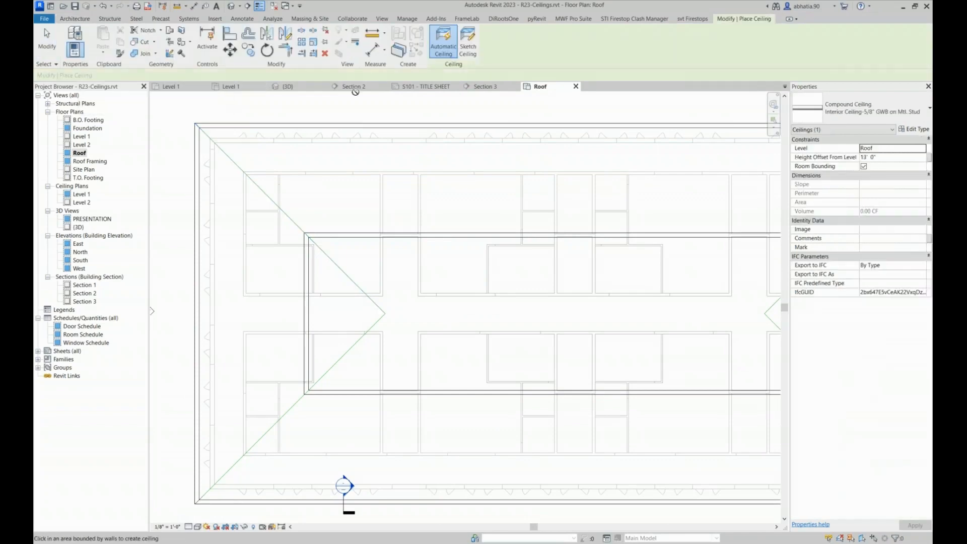
left_click(474, 47)
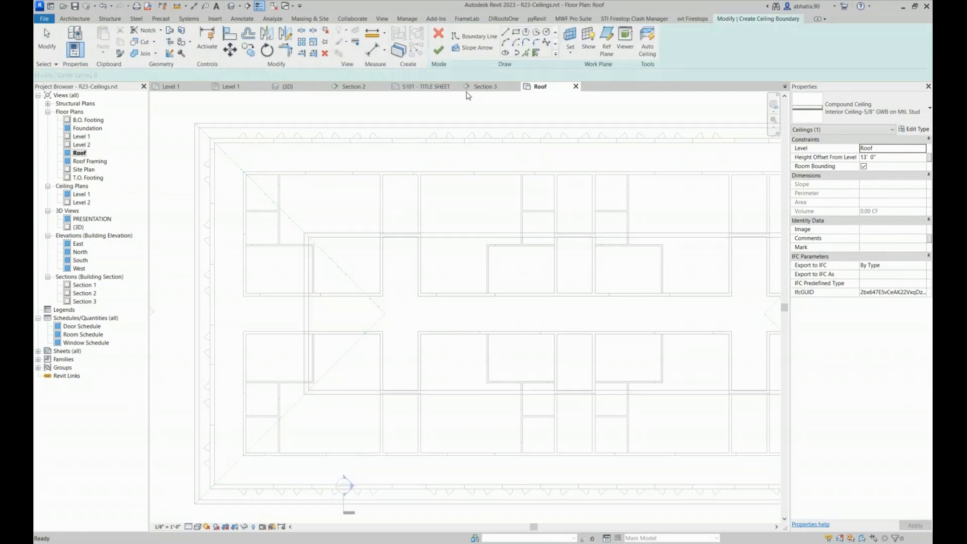
left_click(514, 32)
scroll(199, 126, "up", 3)
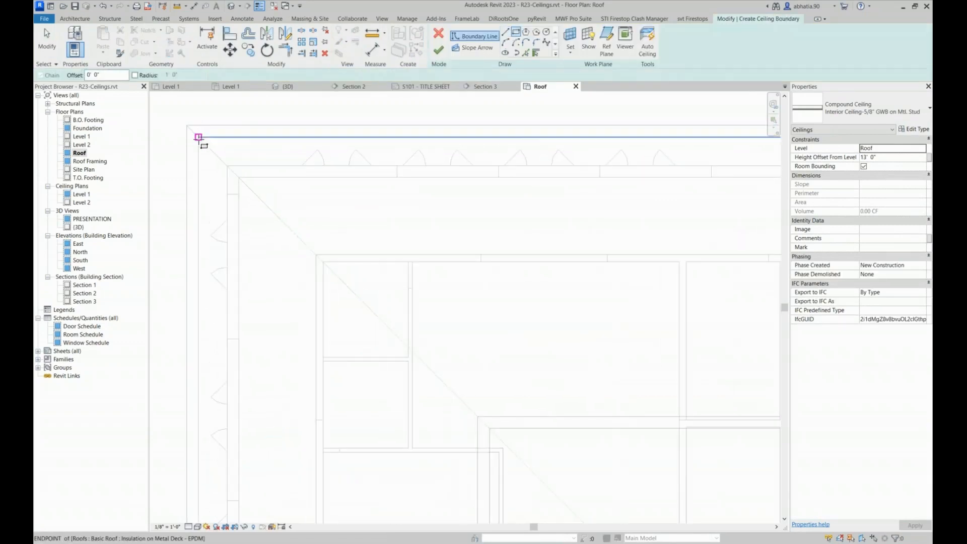
left_click(204, 142)
scroll(204, 142, "down", 5)
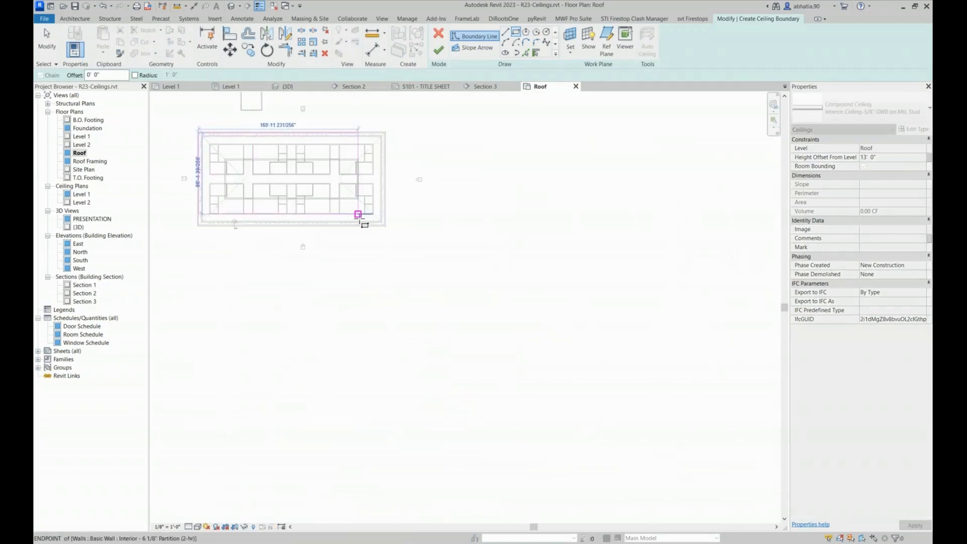
scroll(390, 229, "up", 5)
scroll(381, 215, "up", 3)
left_click(409, 192)
scroll(410, 191, "down", 5)
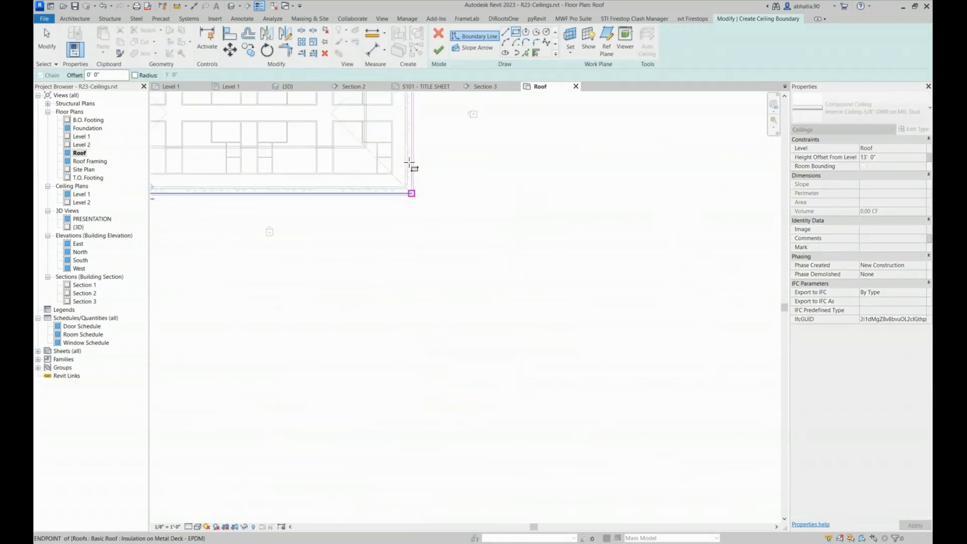
middle_click_drag(406, 129, 410, 250)
scroll(408, 249, "up", 5)
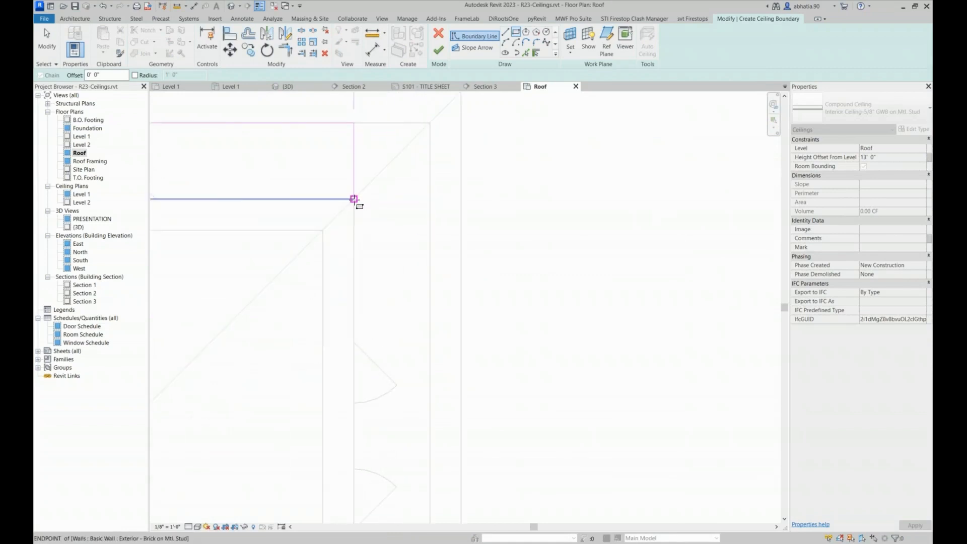
left_click(353, 199)
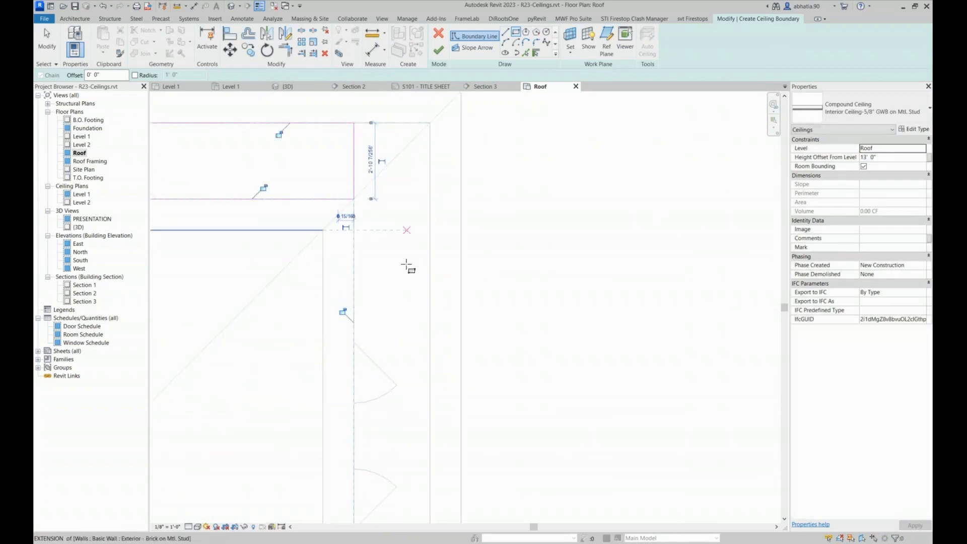
Align the left end of the rectangular ceiling boundary with the outer face of the exterior brick wall
scroll(390, 355, "down", 3)
scroll(390, 305, "down", 3)
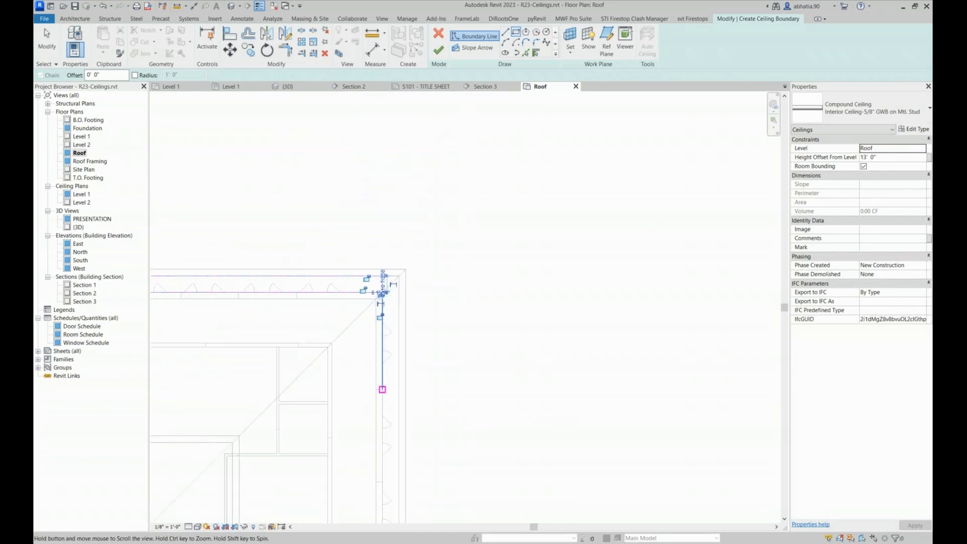
middle_click_drag(393, 392, 409, 266)
scroll(398, 159, "up", 4)
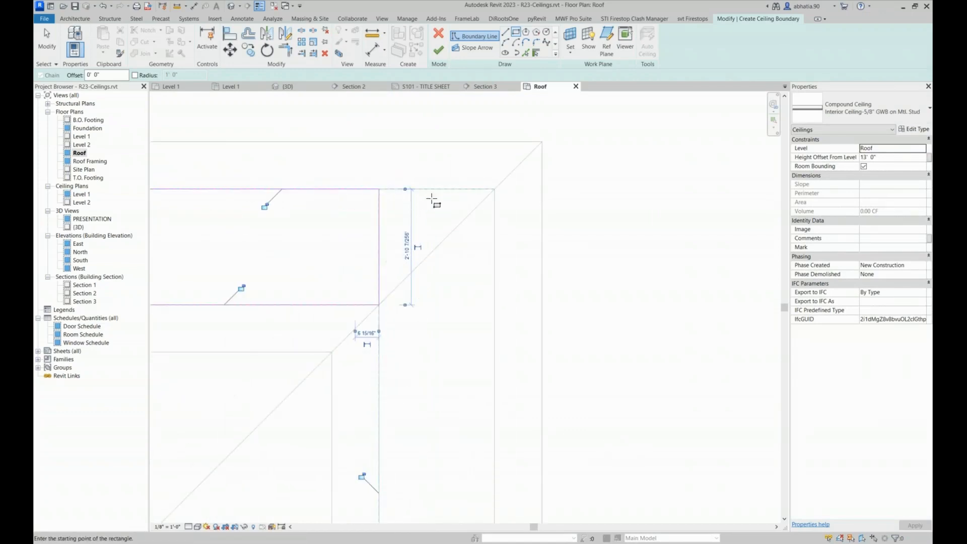
scroll(432, 199, "down", 10)
middle_click_drag(274, 205, 324, 216)
scroll(339, 215, "up", 3)
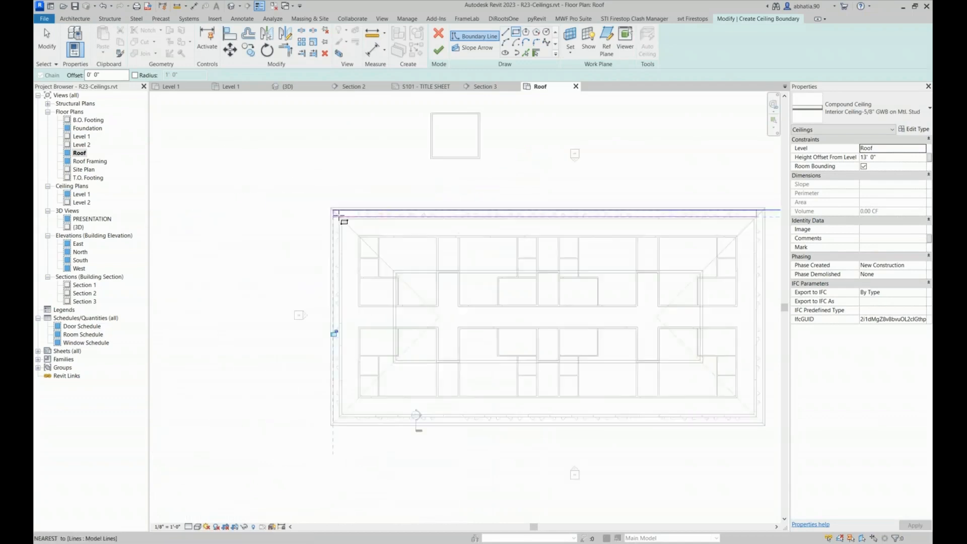
scroll(339, 216, "up", 4)
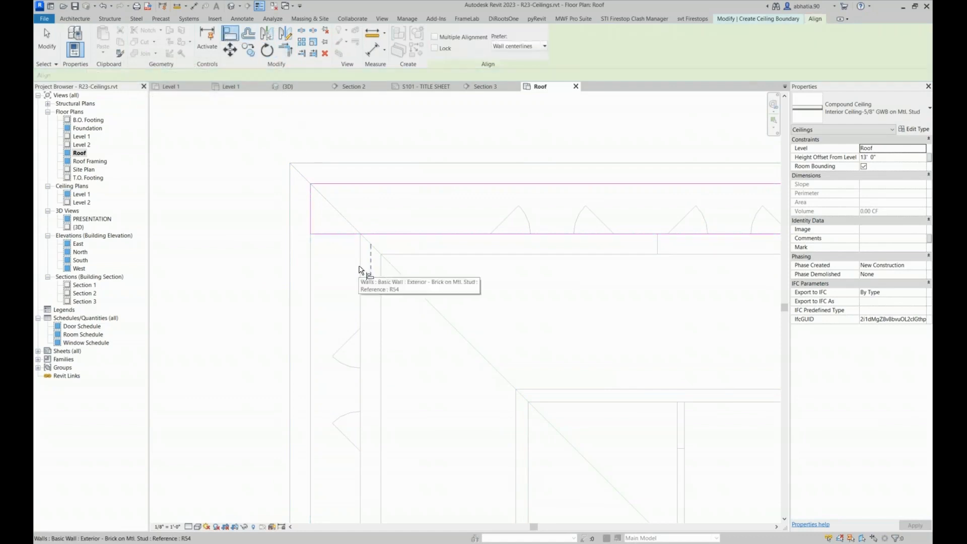
key("Tab")
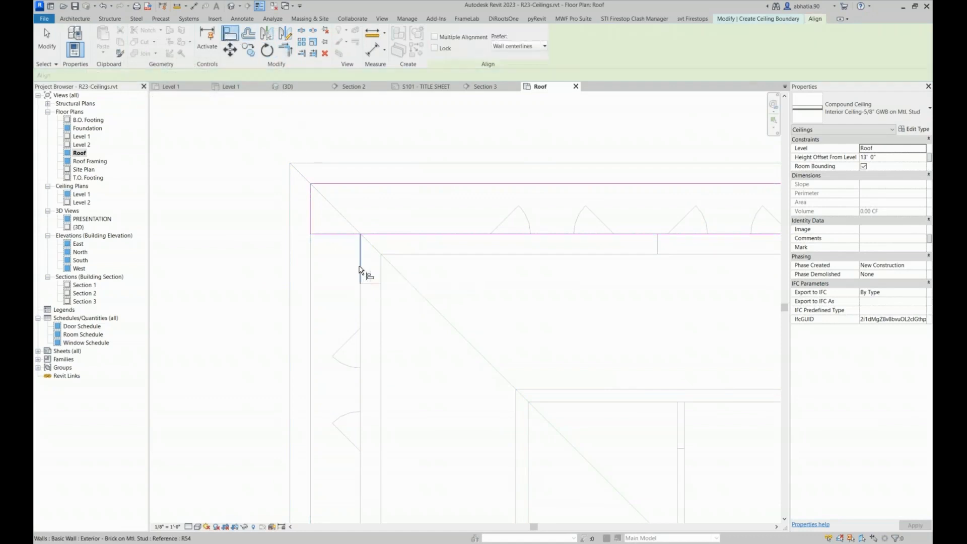
left_click(359, 270)
scroll(302, 188, "down", 3)
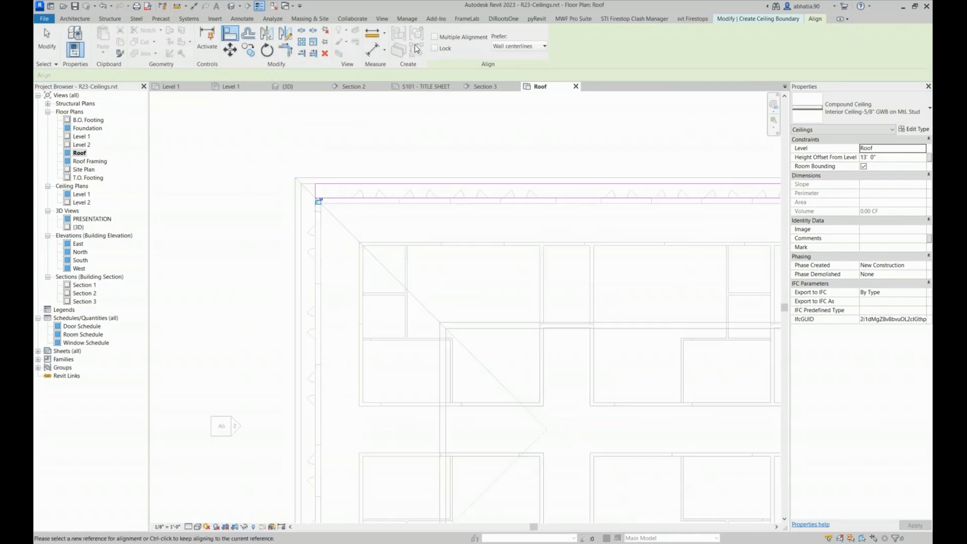
Finish the rectangular eave ceiling sketch and set the ceiling's height offset from the Roof level to 0' 0"
key("Escape")
left_click(428, 53)
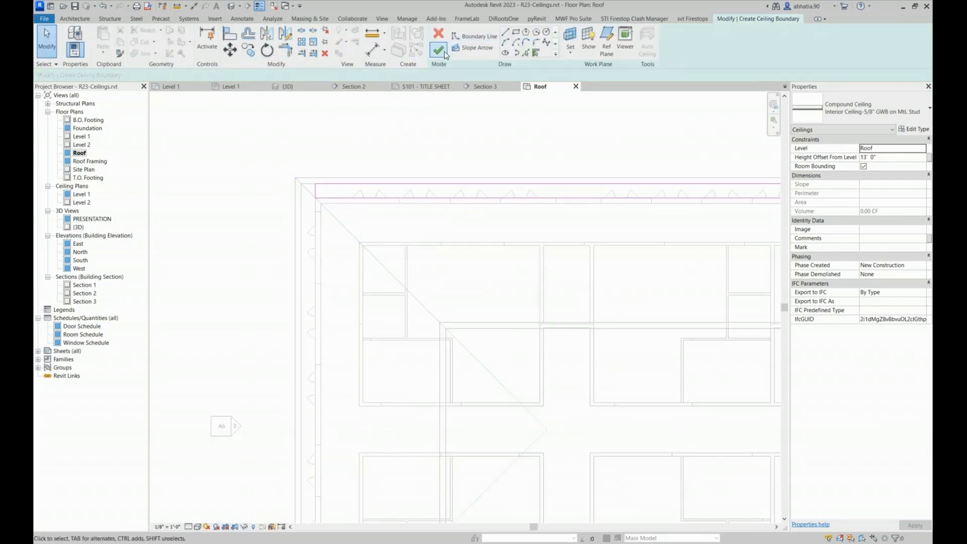
scroll(235, 220, "down", 5)
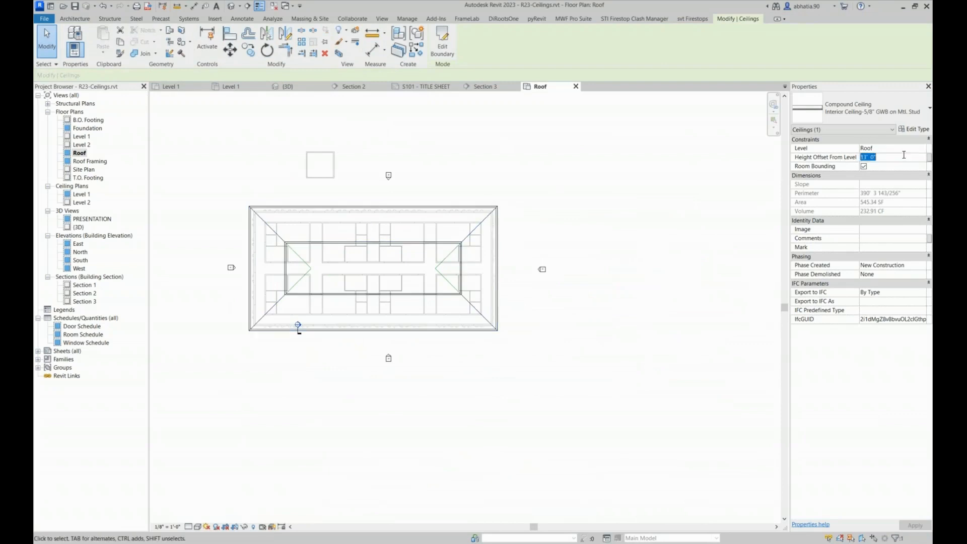
key("Return")
left_click(479, 181)
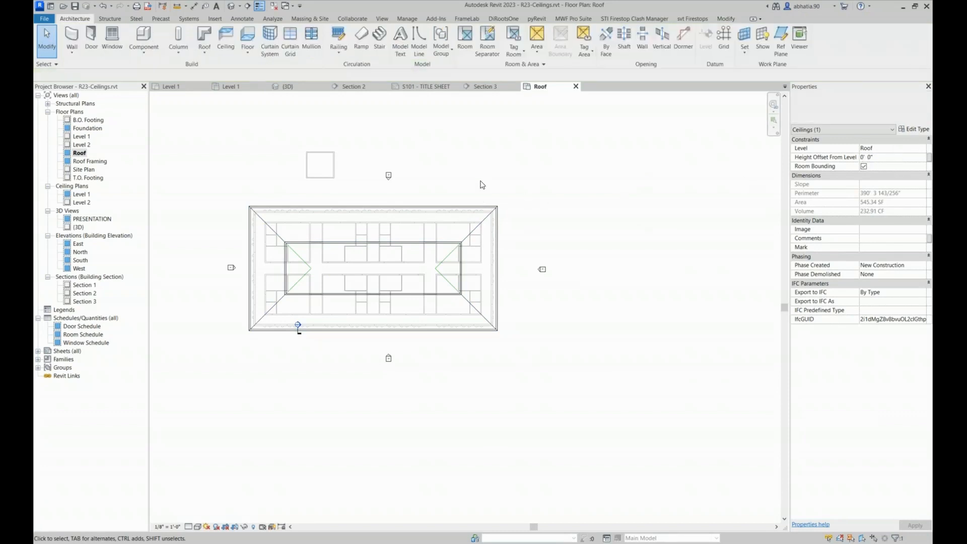
Select the roof elements at the building's upper corner in plan and show them in a 3D view with a selection box
scroll(261, 222, "up", 3)
left_click_drag(280, 165, 241, 208)
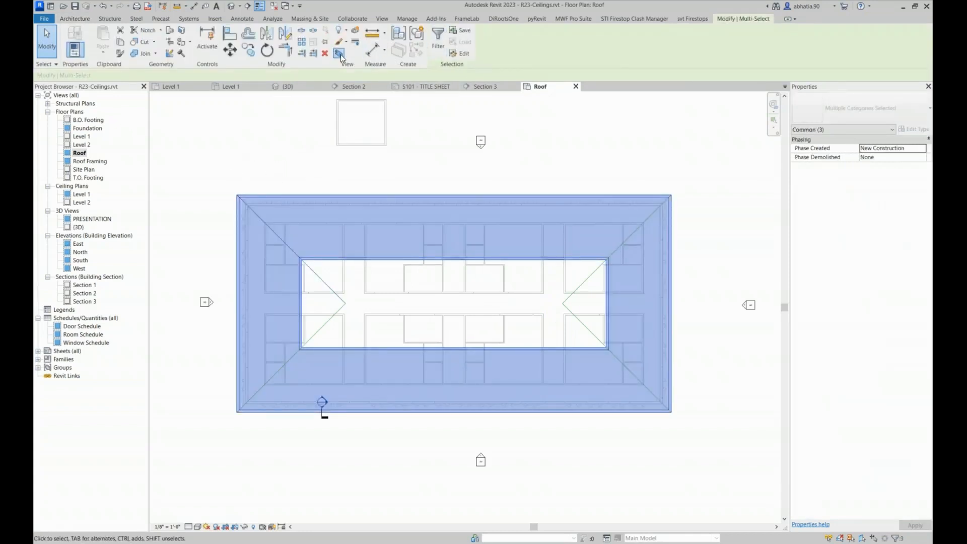
left_click(340, 54)
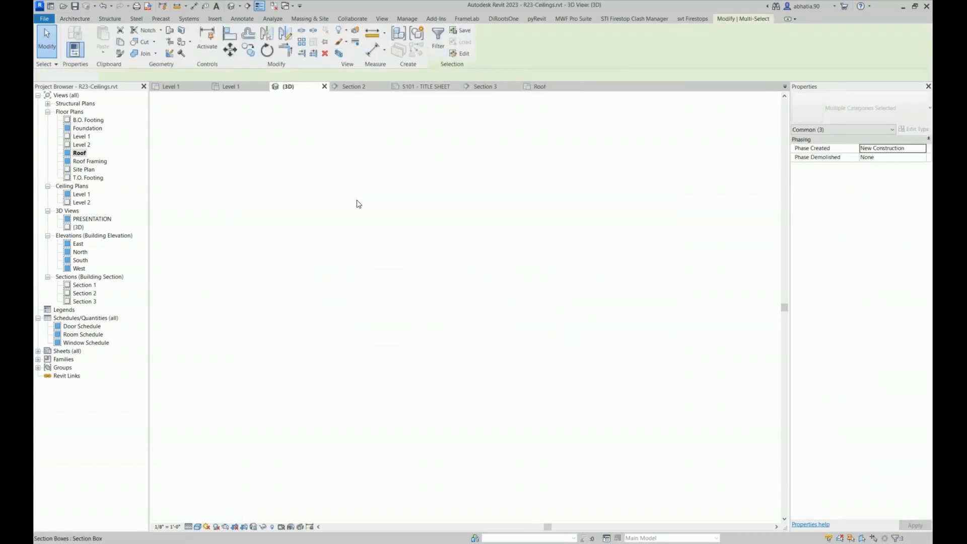
left_click(541, 164)
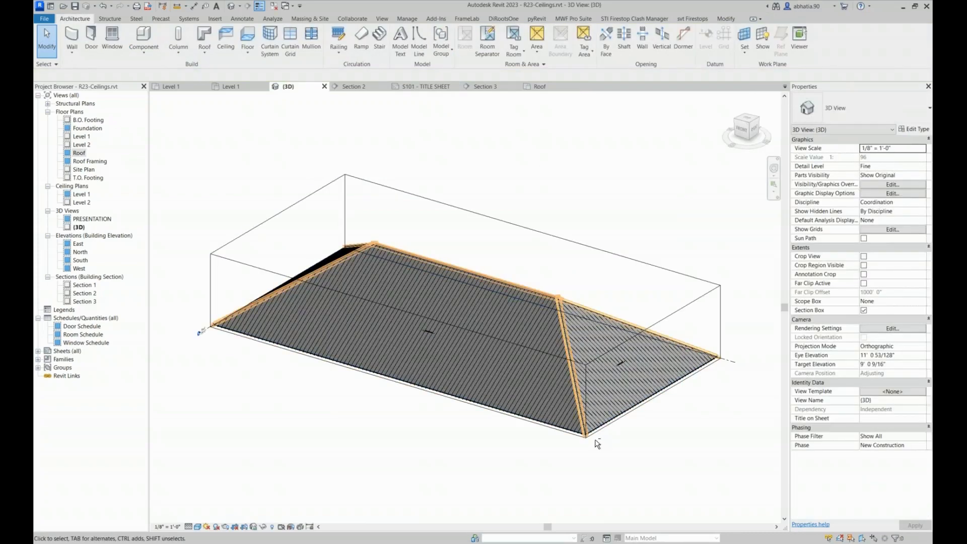
Examine the new eave ceiling from below at the roof corner, checking its position relative to the wall and roof framing
middle_click_drag(595, 441, 599, 246, "shift")
middle_click_drag(365, 301, 381, 397)
scroll(316, 250, "up", 2)
scroll(261, 230, "up", 3)
middle_click_drag(231, 180, 288, 209)
scroll(218, 133, "down", 3)
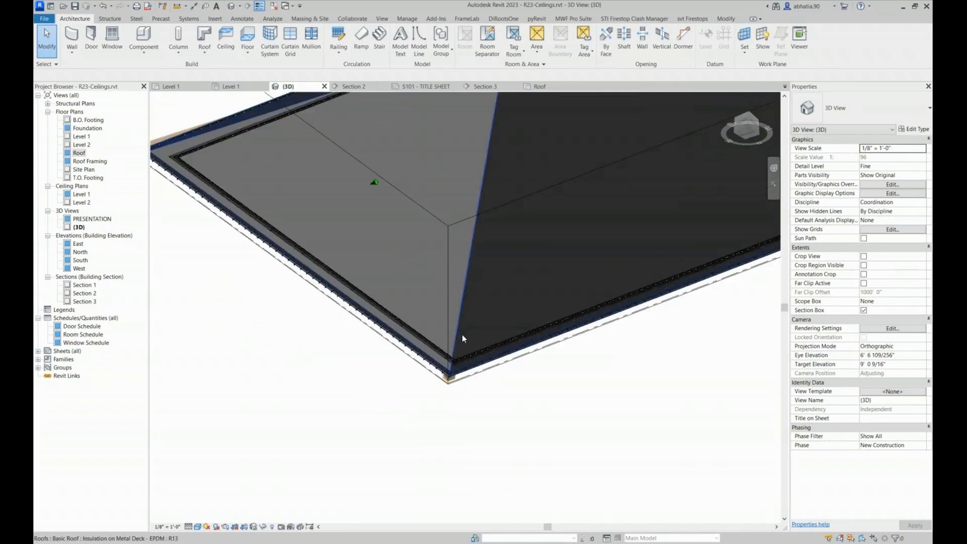
scroll(461, 355, "up", 5)
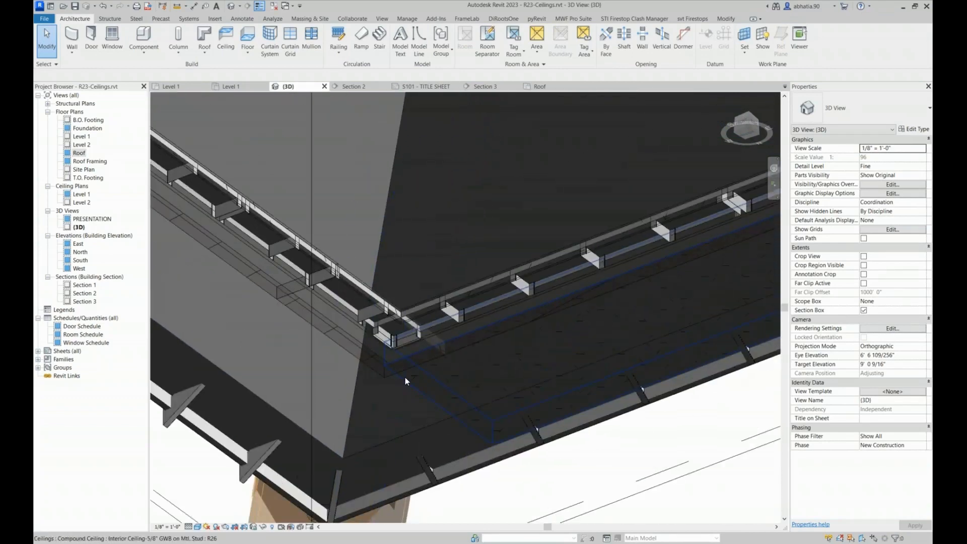
left_click(406, 381)
left_click(489, 379)
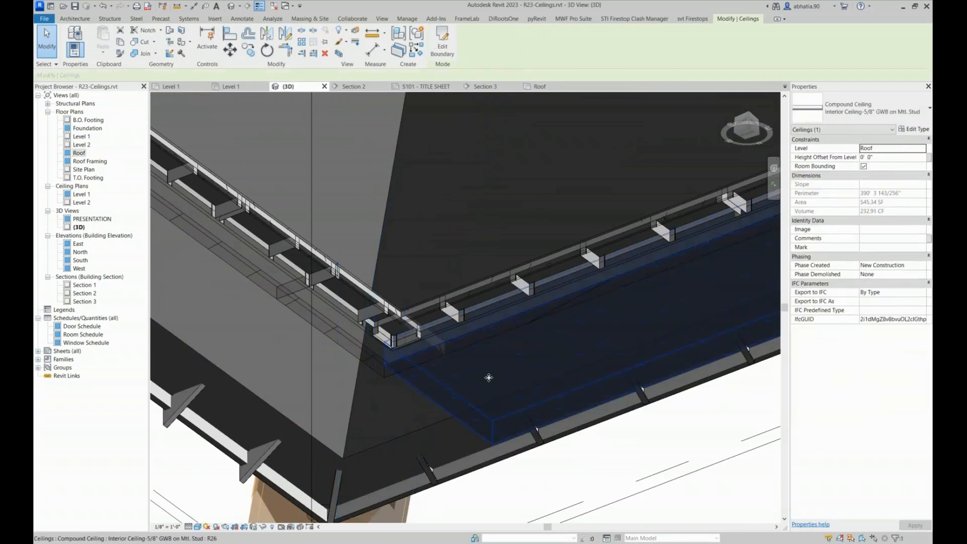
scroll(489, 377, "down", 8)
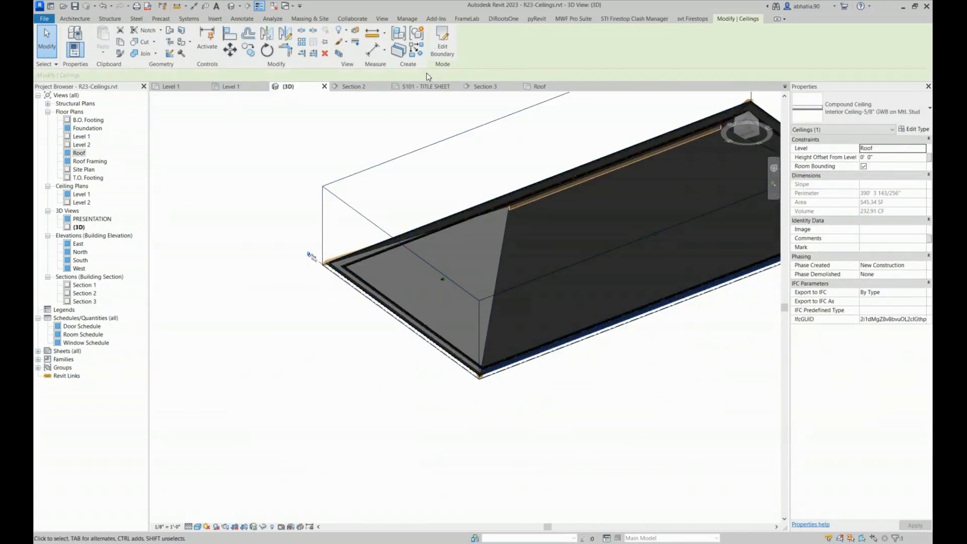
Return to the Roof floor plan and check its visibility and graphic overrides for the model categories
left_click(523, 87)
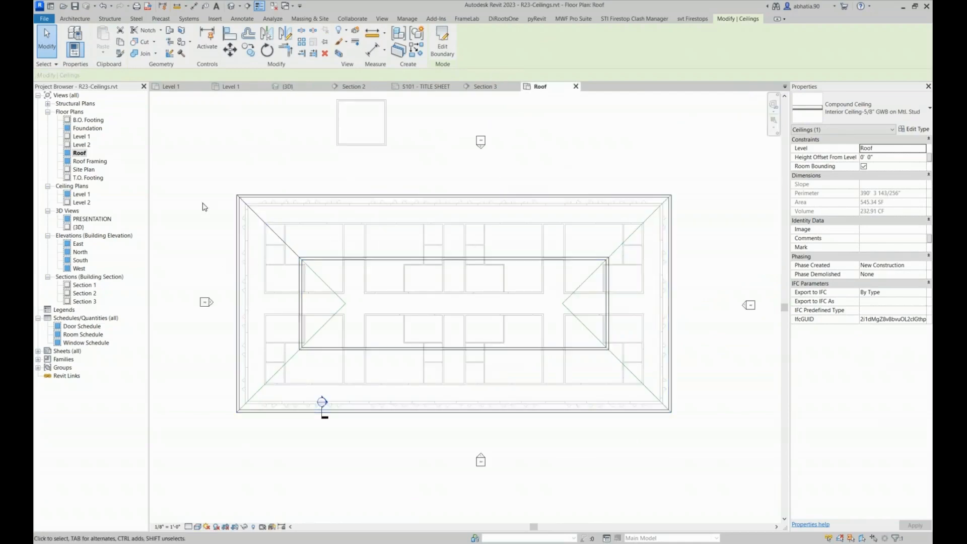
left_click(276, 172)
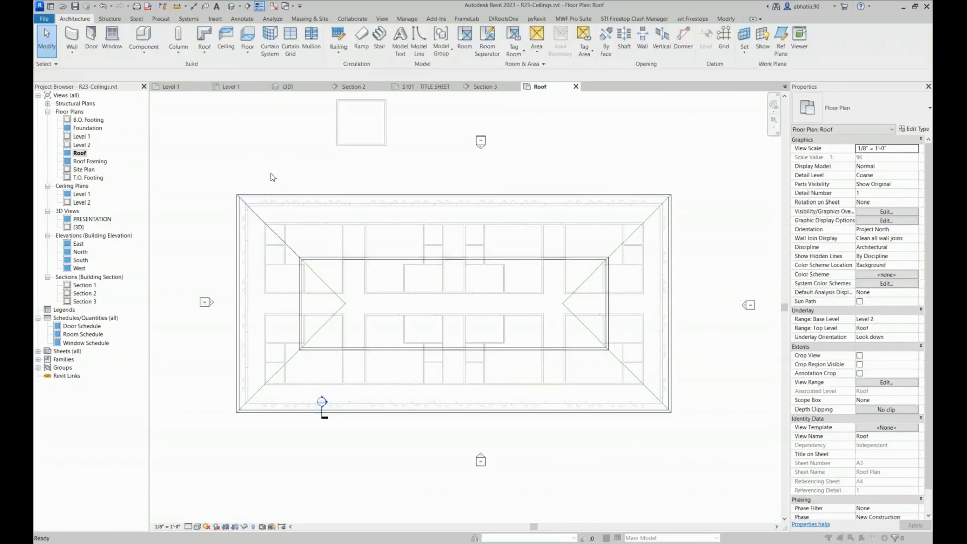
key("v")
key("v")
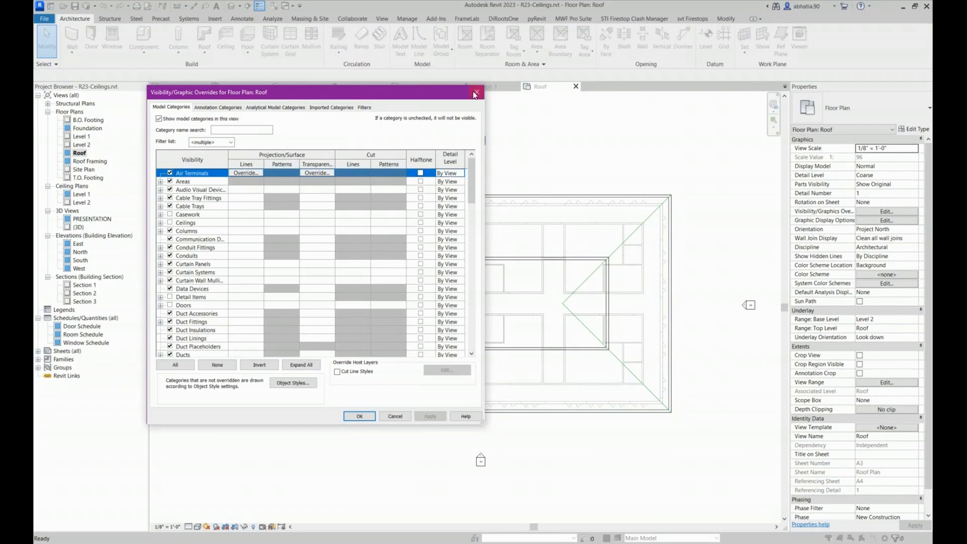
left_click(474, 94)
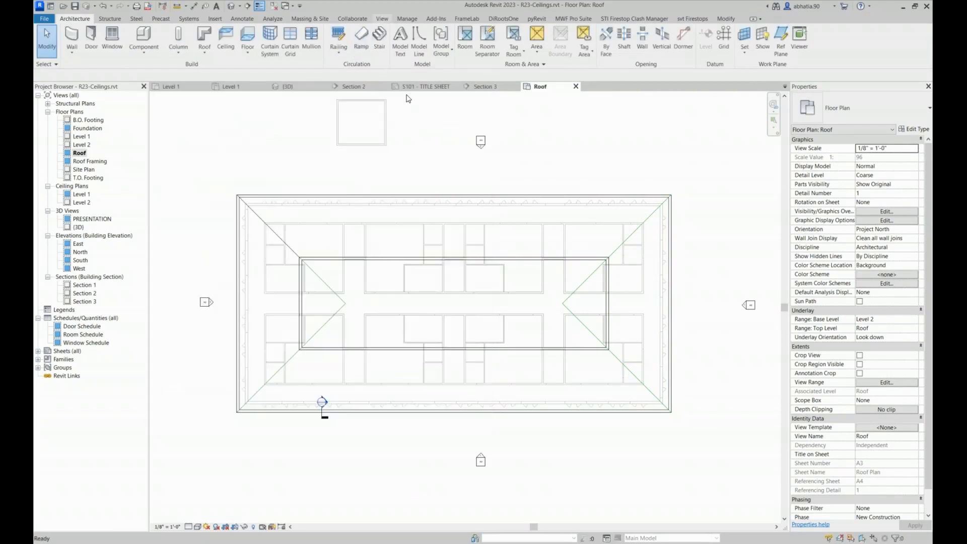
Create a reflected ceiling plan for the Roof level
left_click(382, 18)
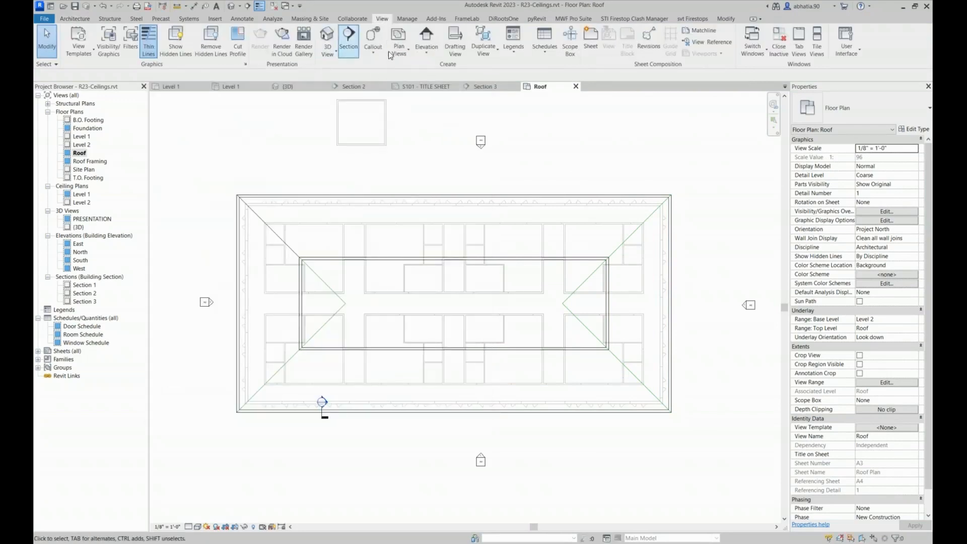
left_click(402, 51)
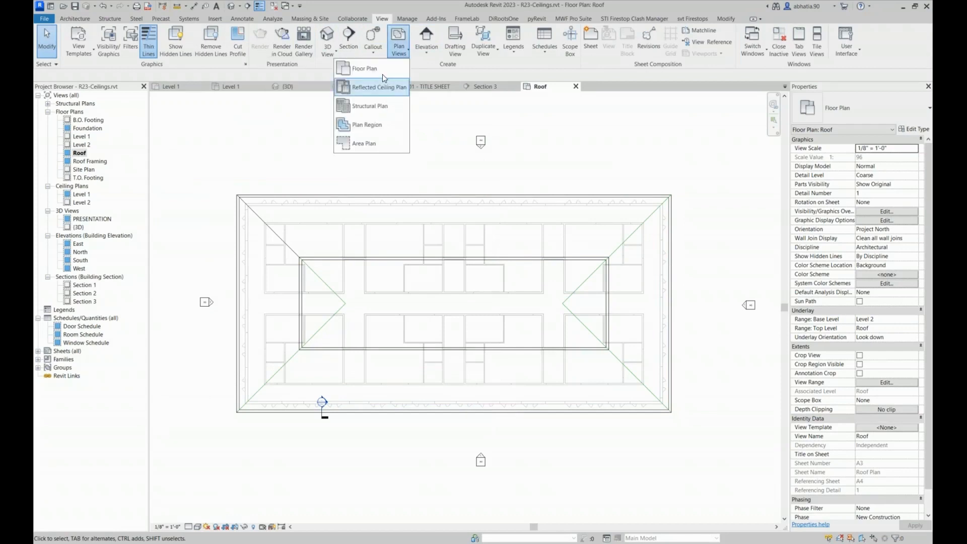
left_click(375, 88)
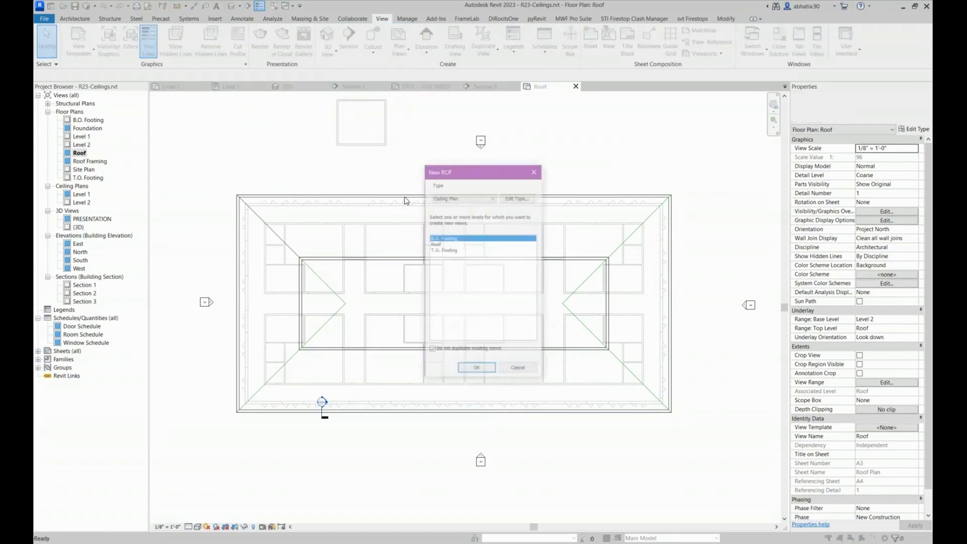
left_click(446, 244)
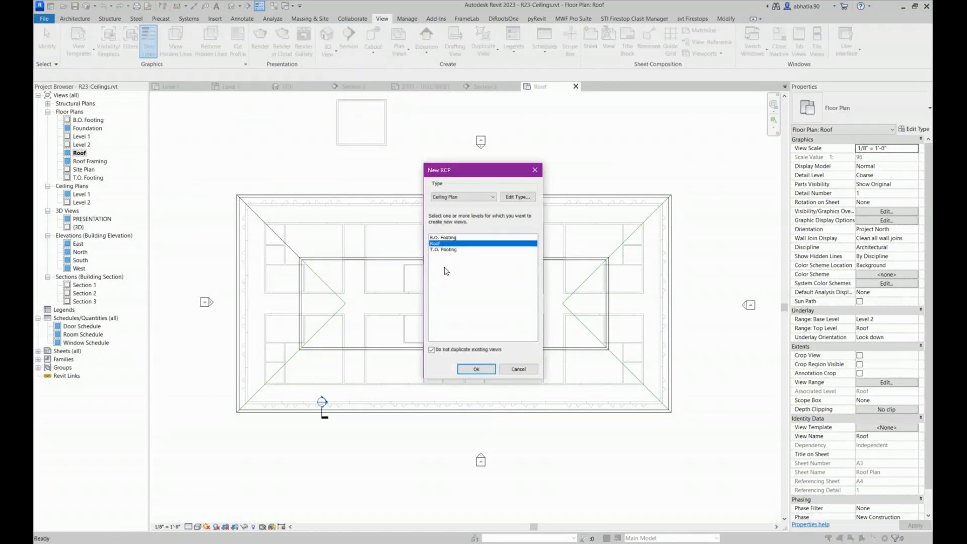
left_click(477, 370)
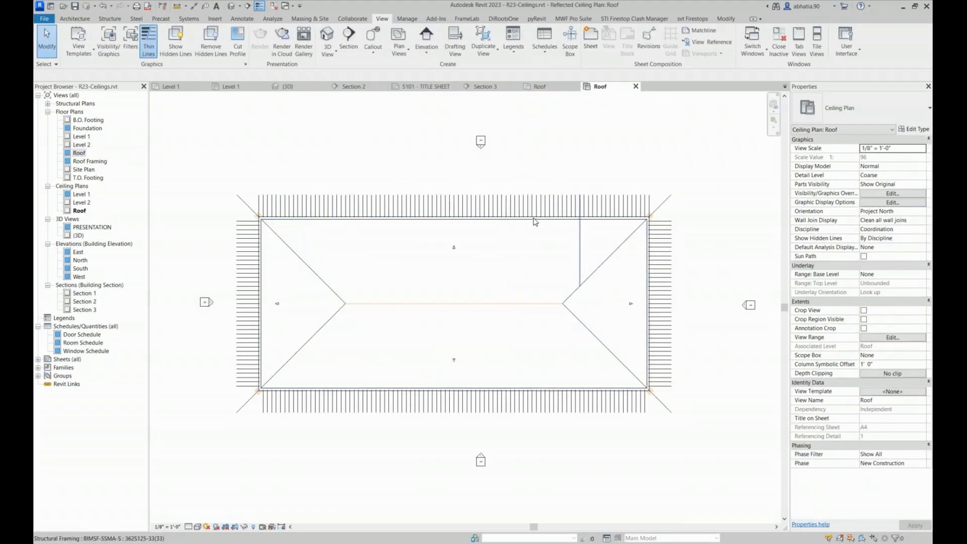
Display the Roof ceiling plan at Fine detail level with the Shaded visual style
left_click(189, 527)
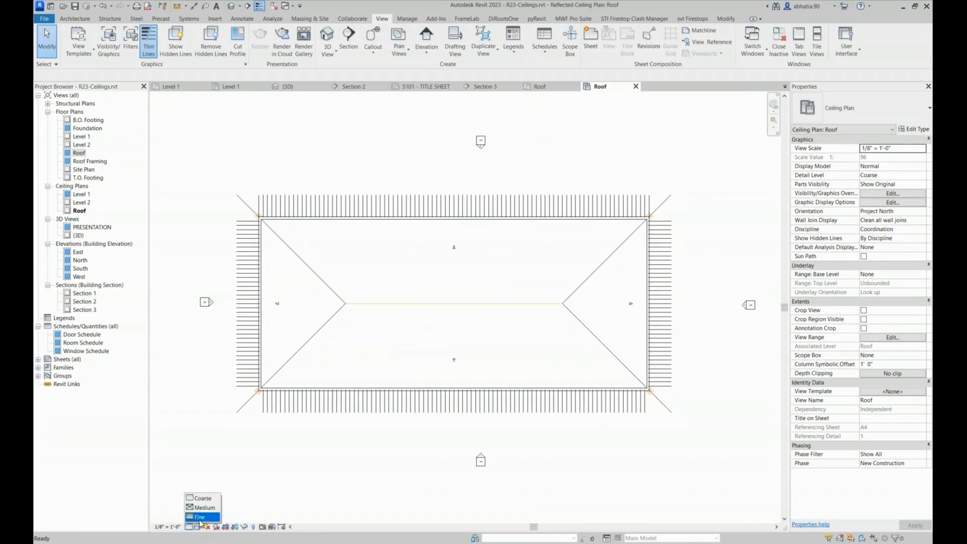
left_click(202, 518)
left_click(197, 526)
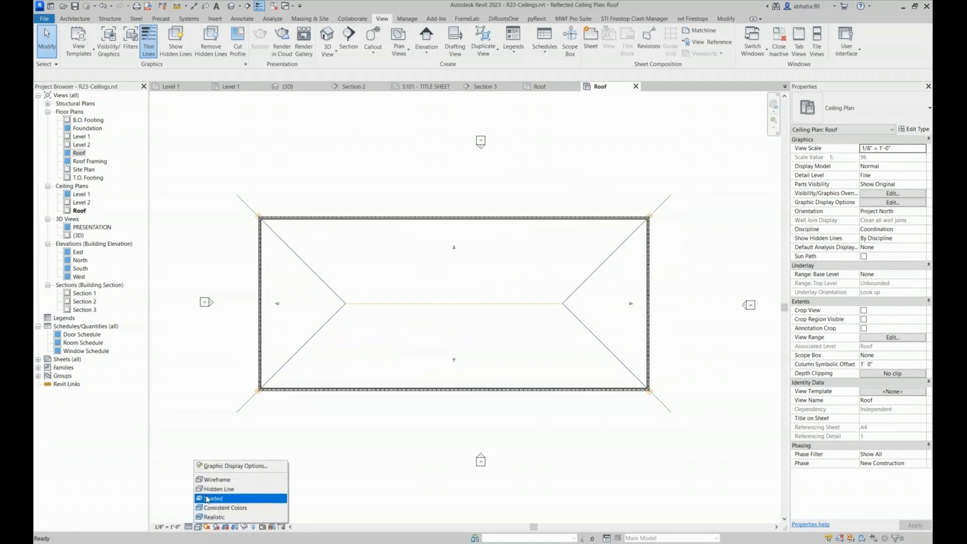
left_click(206, 509)
Inspect the Roof ceiling plan's corners and check its view range settings, leaving the dialog without changes
scroll(262, 438, "up", 5)
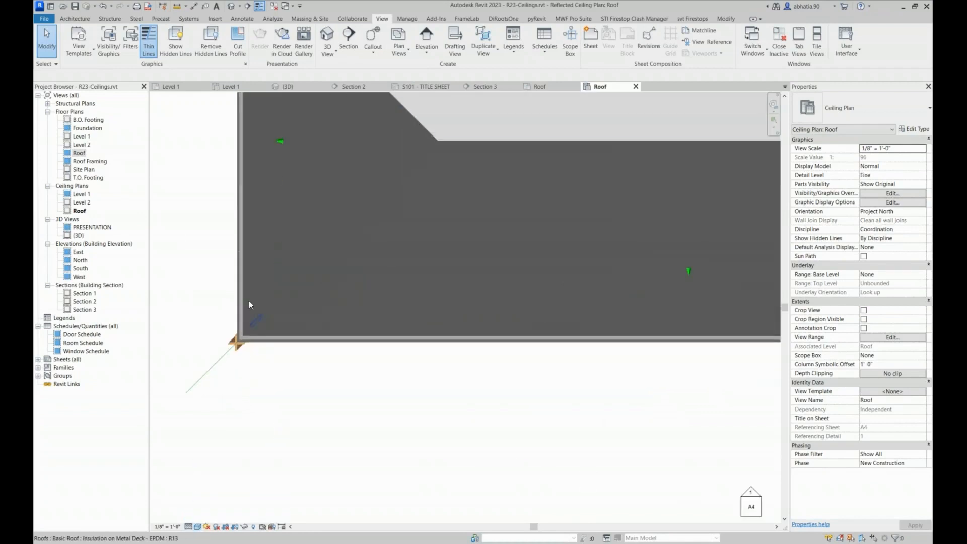
scroll(252, 327, "down", 3)
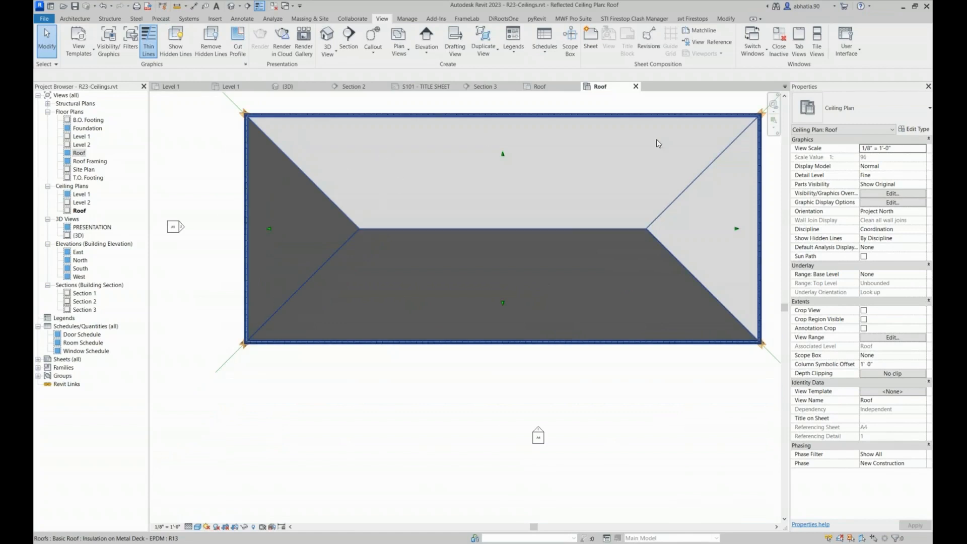
middle_click_drag(656, 139, 521, 186)
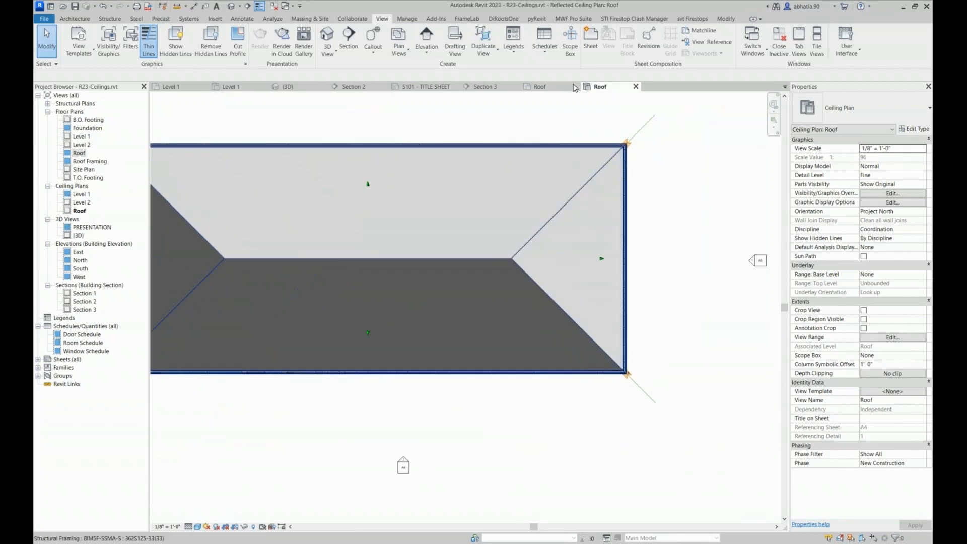
scroll(580, 135, "up", 3)
scroll(672, 174, "down", 5)
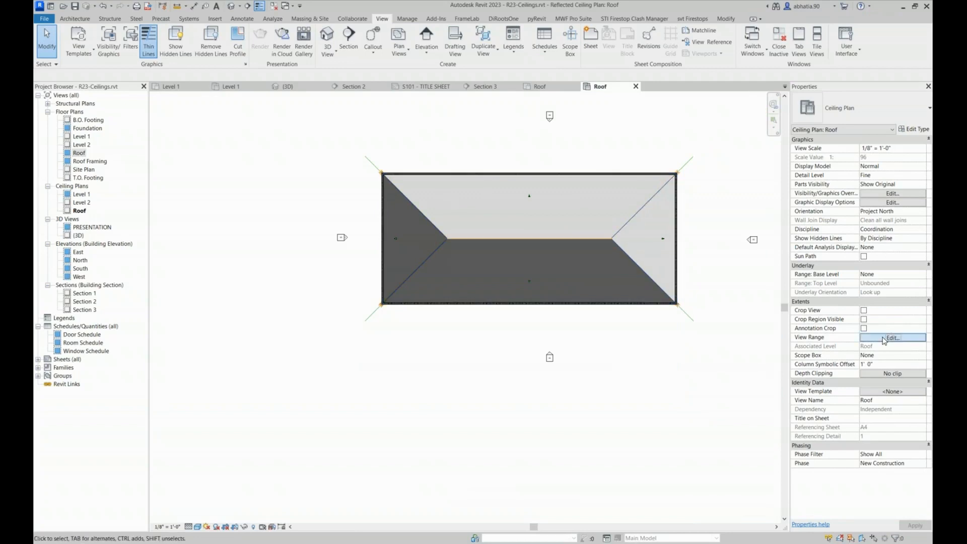
left_click(618, 237)
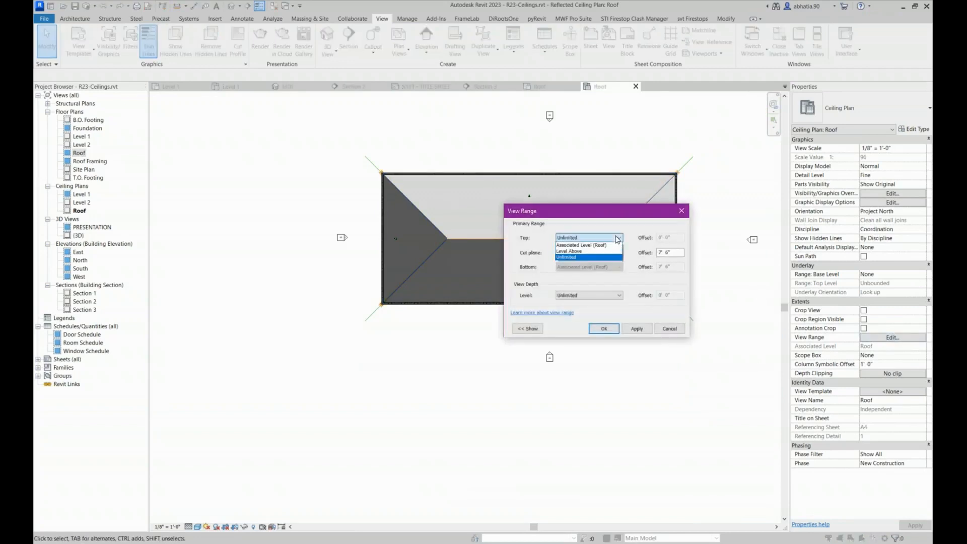
left_click(611, 260)
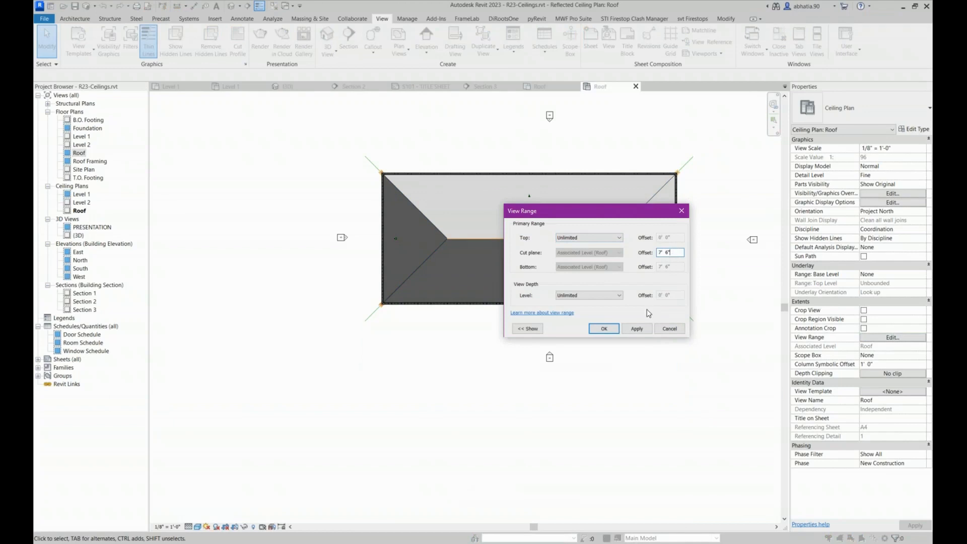
left_click(678, 333)
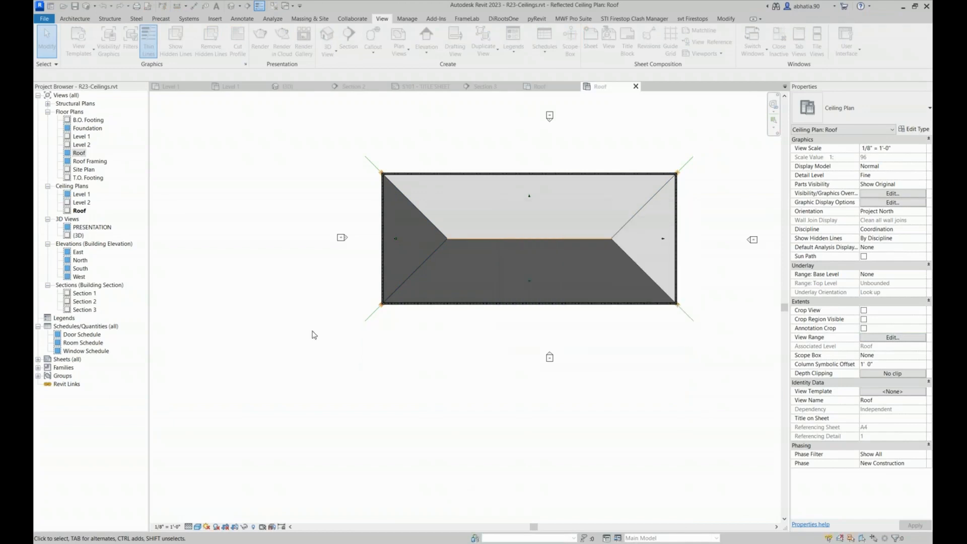
Open the Level 2 ceiling plan and set its underlay base level to Roof
double_click(80, 202)
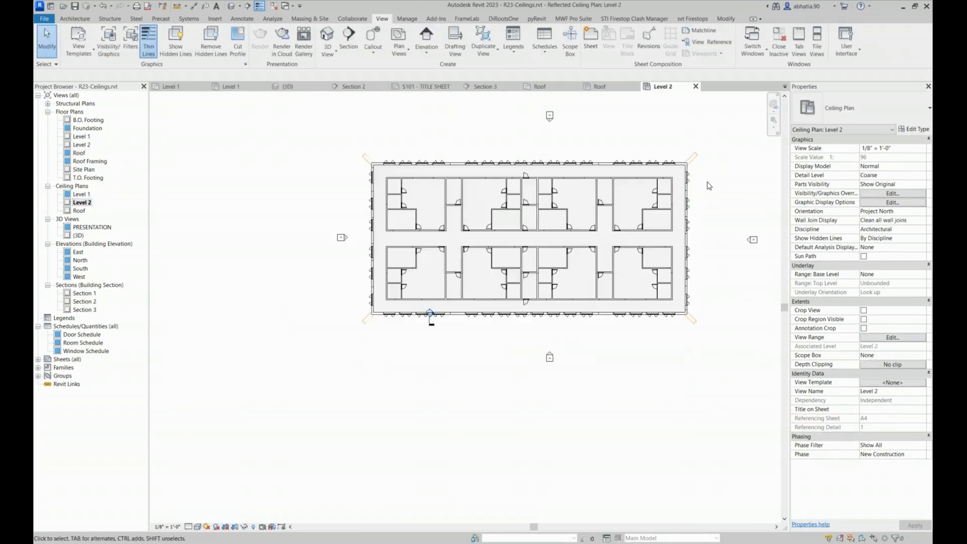
scroll(636, 285, "up", 2)
scroll(486, 376, "down", 1)
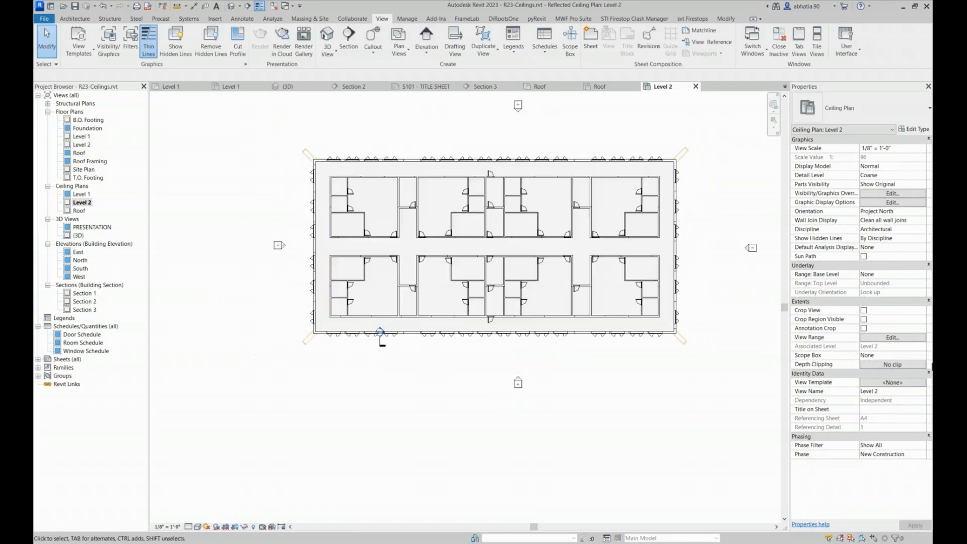
left_click(919, 276)
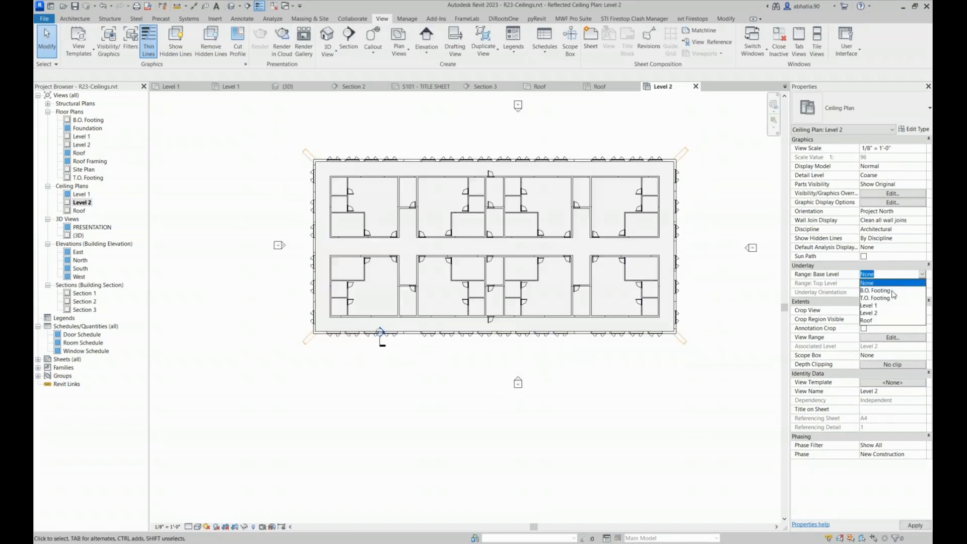
left_click(881, 321)
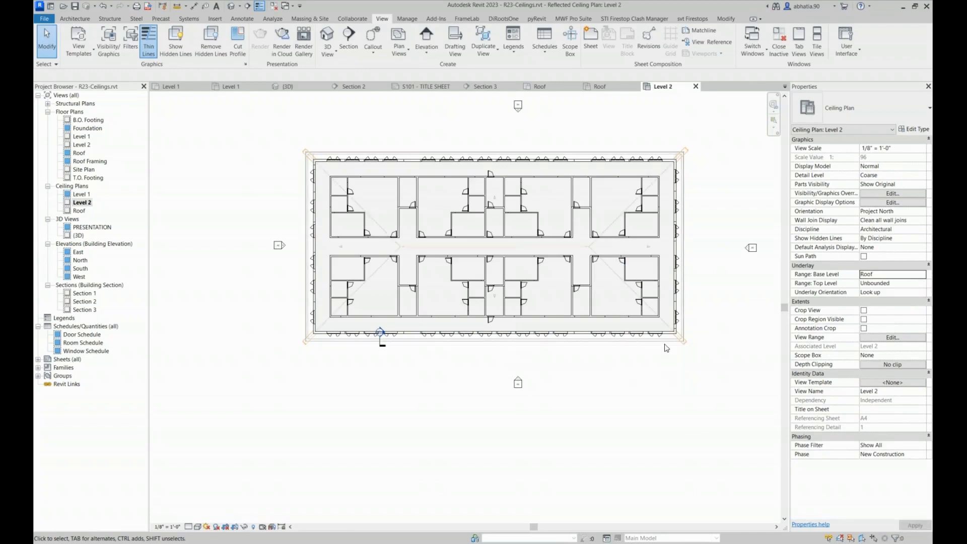
Check the choices for the Level 2 ceiling plan's underlay top level and keep it Unbounded
scroll(626, 168, "up", 3)
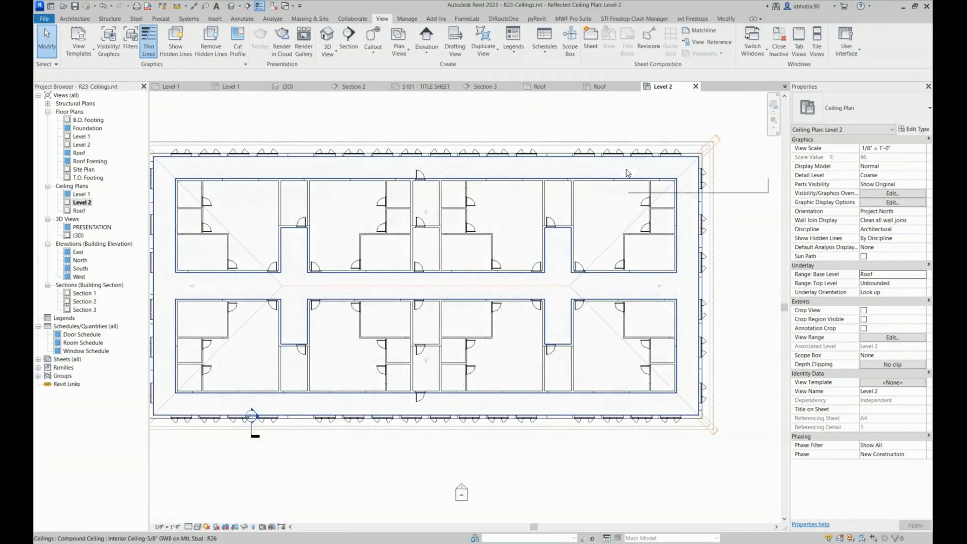
left_click(924, 285)
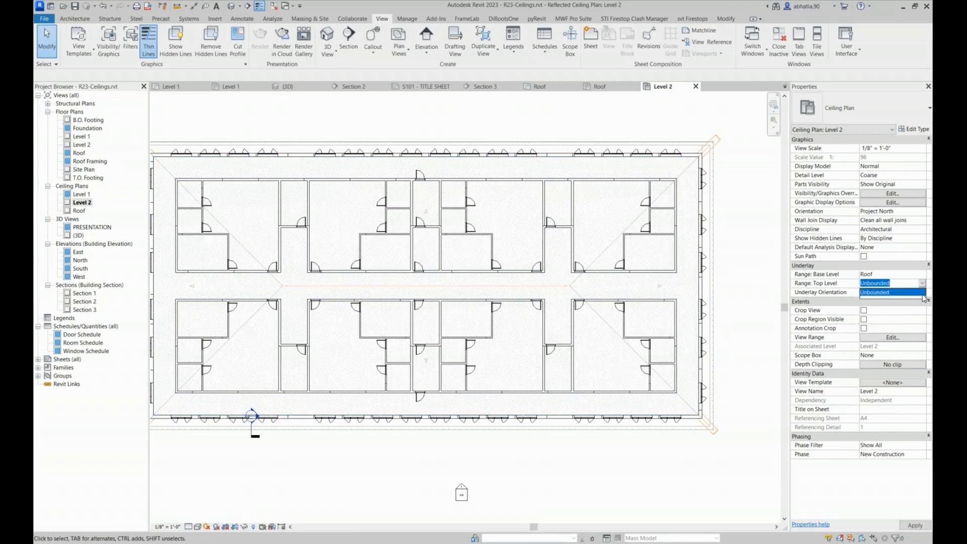
left_click(921, 293)
left_click(921, 283)
left_click(920, 283)
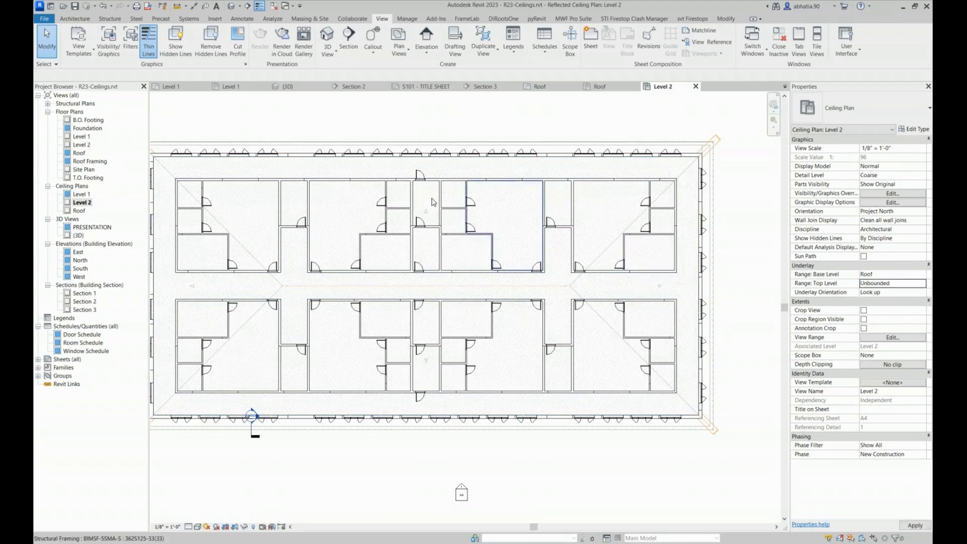
Mirror a copy of the upper eave soffit ceiling to the lower eave, drawing a horizontal axis along the roof ridge line
scroll(383, 162, "down", 2)
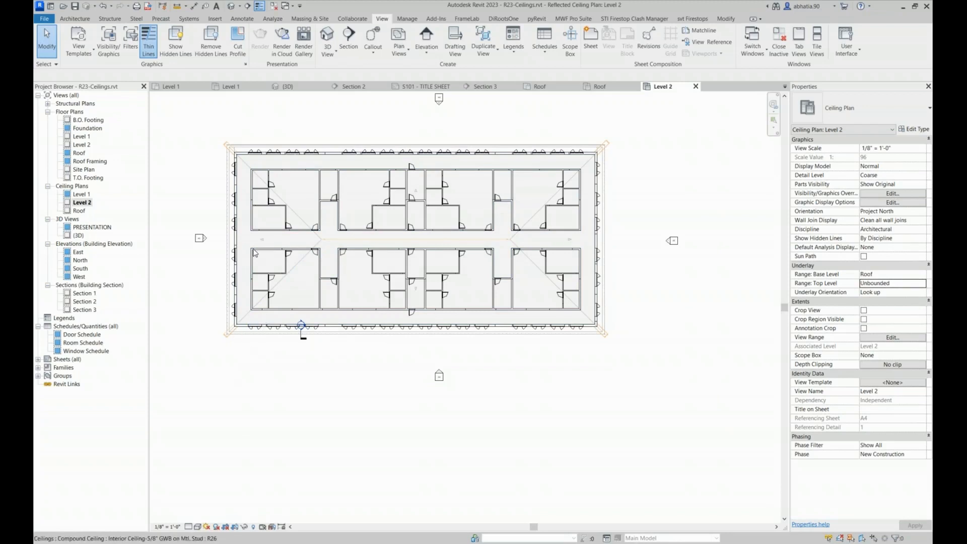
scroll(225, 162, "up", 1)
scroll(225, 162, "up", 3)
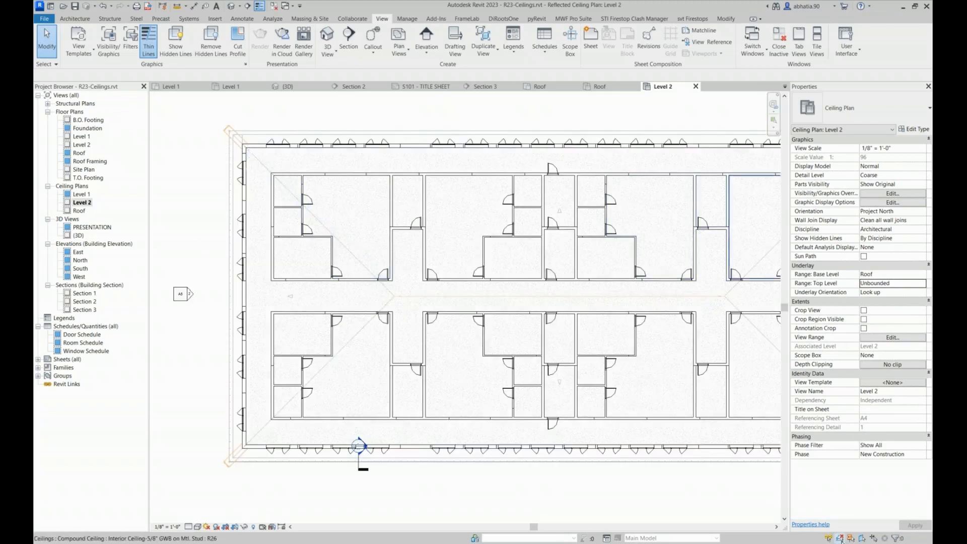
scroll(231, 428, "up", 5)
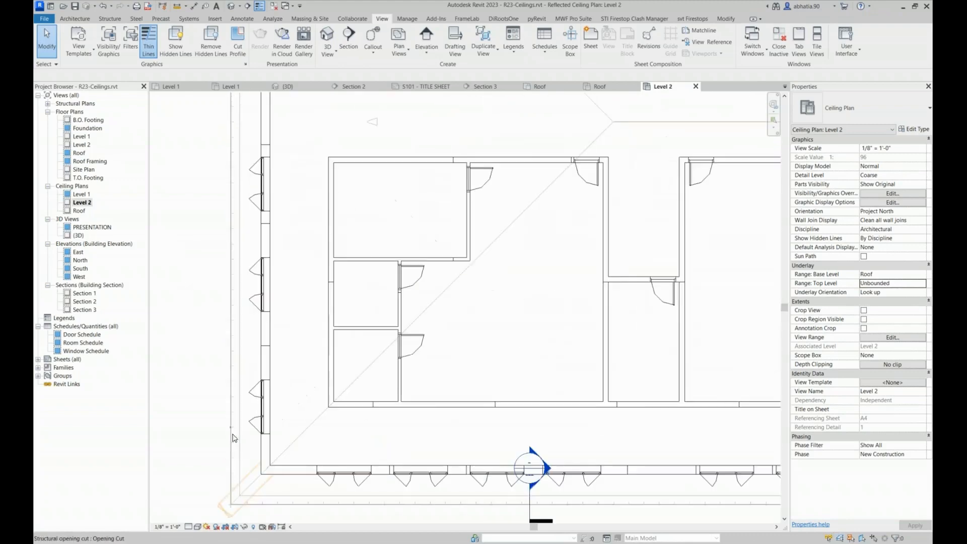
scroll(247, 439, "down", 6)
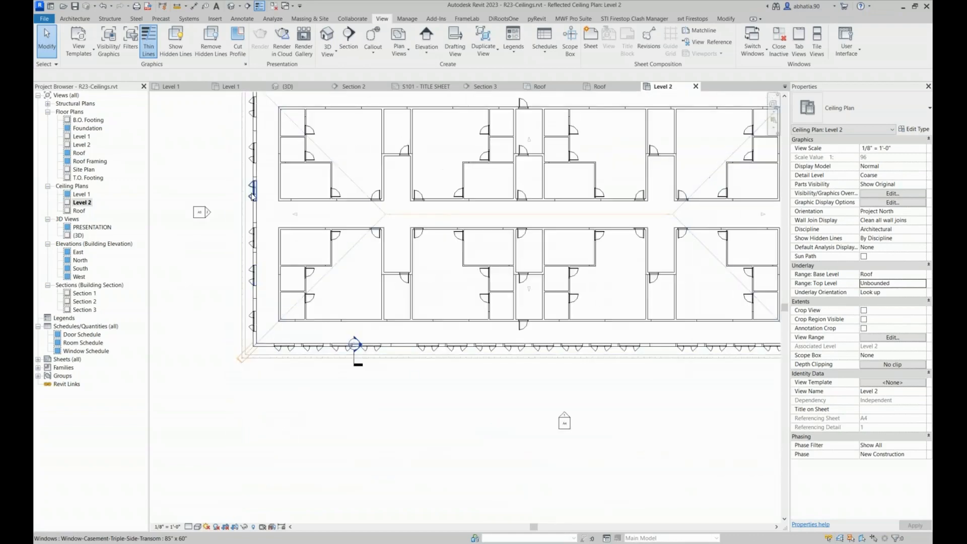
scroll(231, 232, "up", 3)
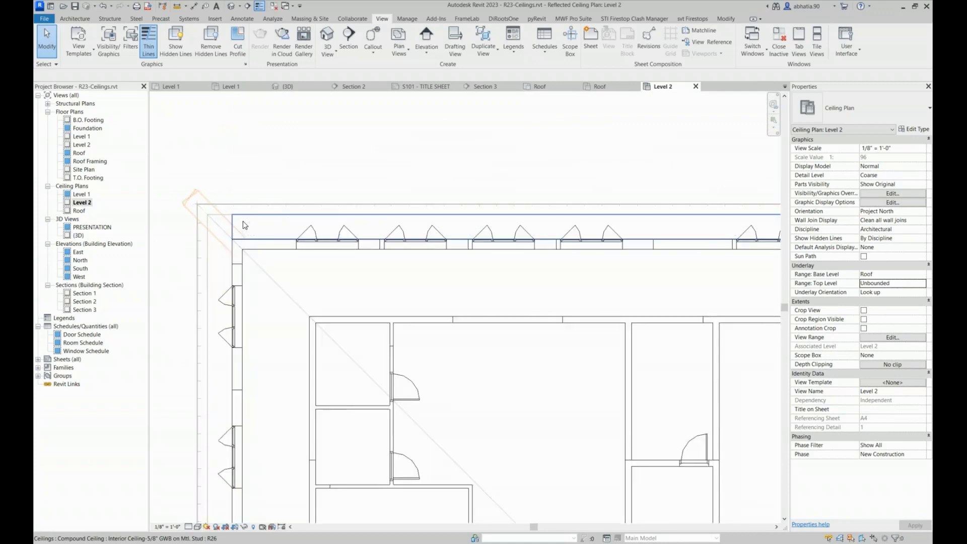
left_click(244, 225)
scroll(243, 226, "down", 5)
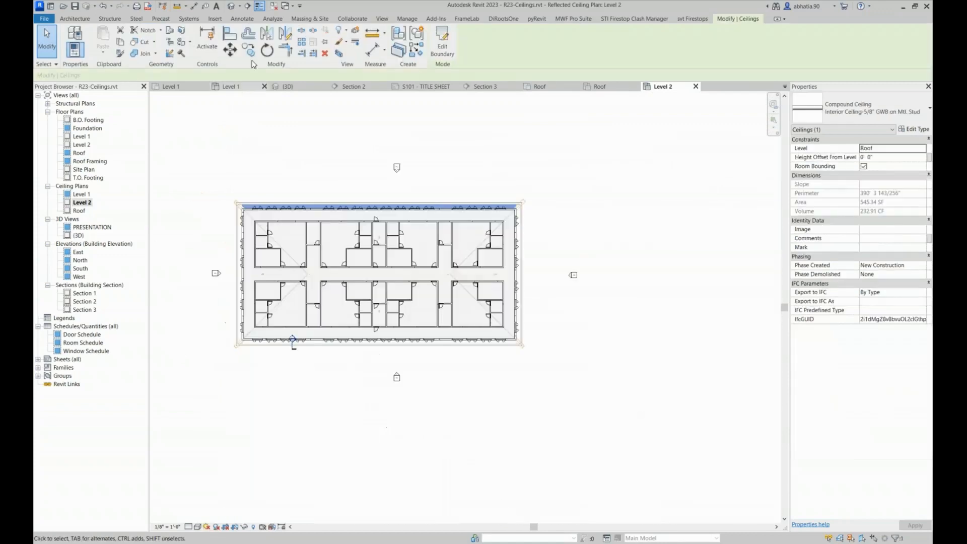
left_click(285, 34)
scroll(238, 283, "up", 3)
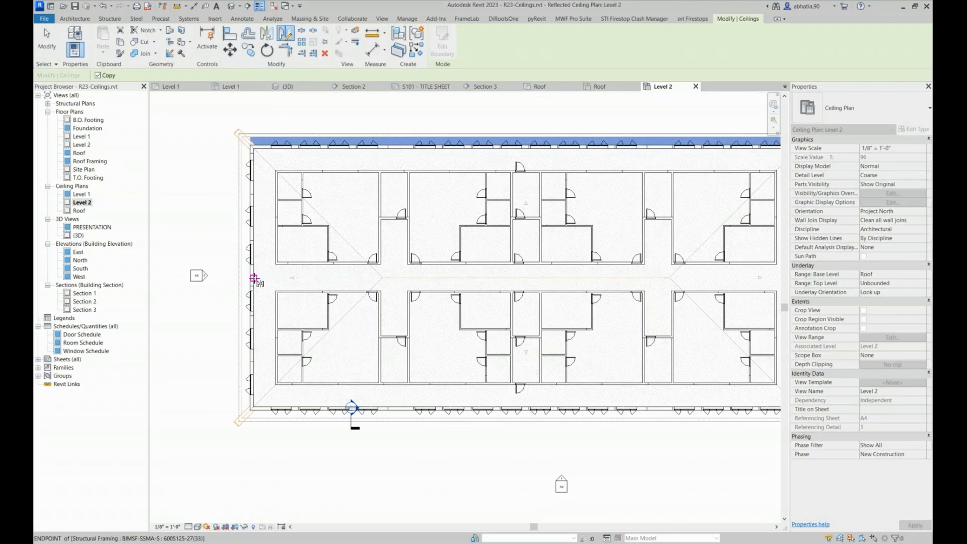
scroll(253, 283, "up", 4)
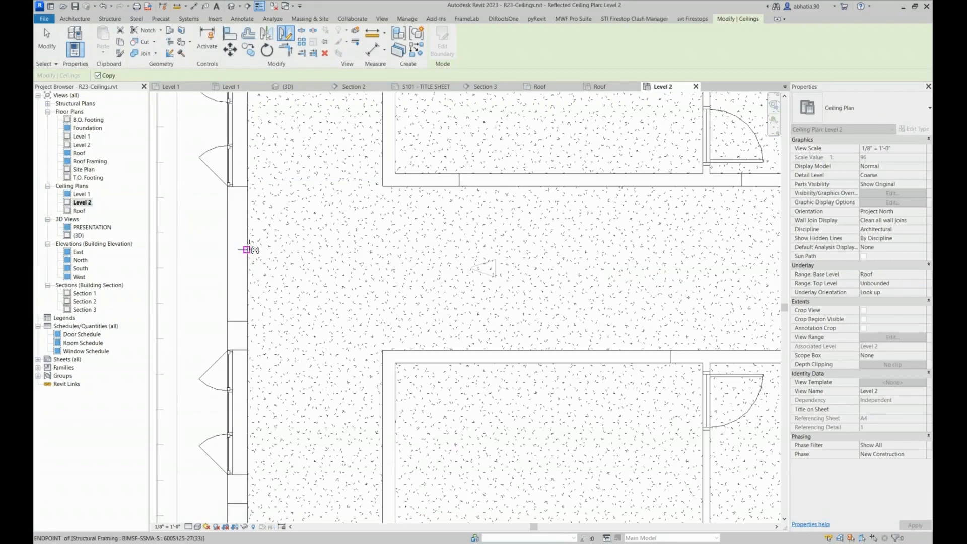
scroll(250, 245, "down", 3)
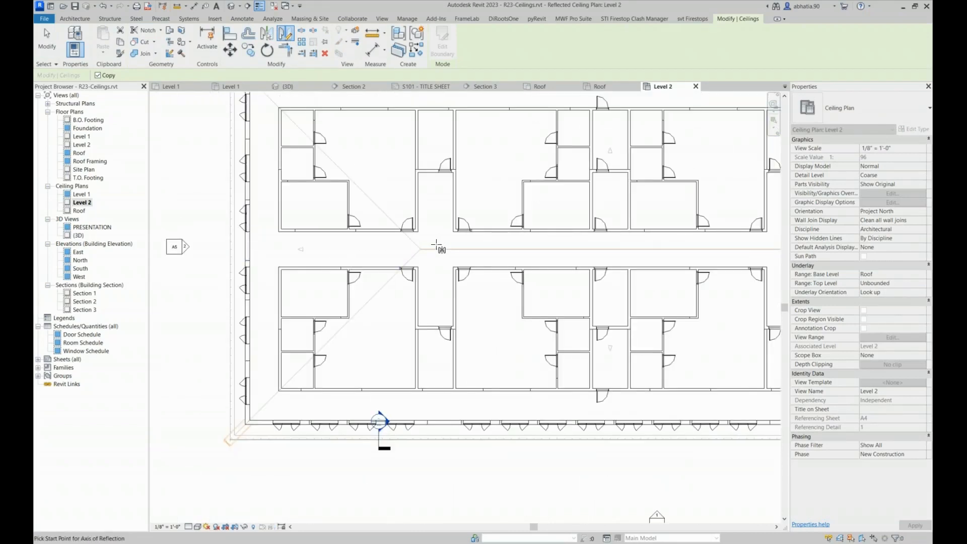
left_click(465, 250)
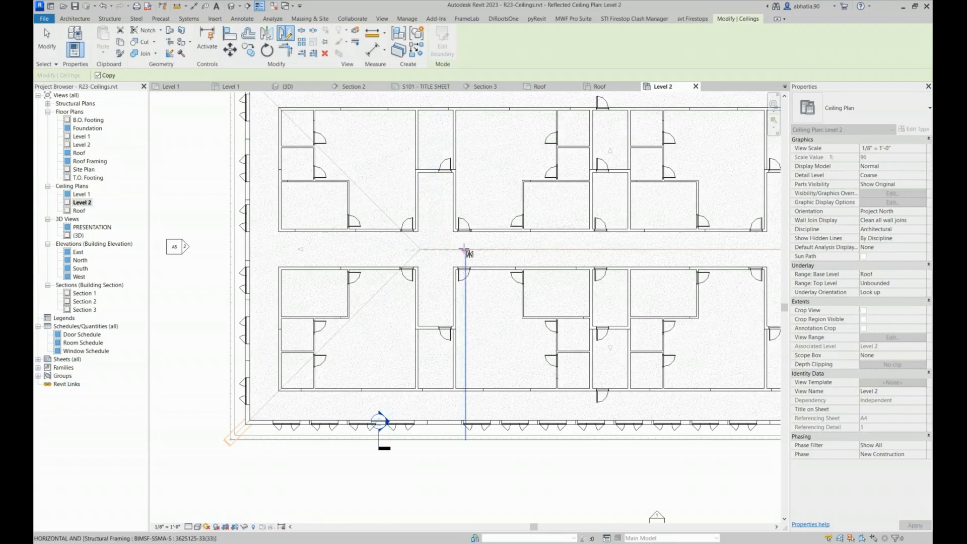
left_click(417, 266)
middle_click_drag(303, 433, 319, 338)
scroll(319, 338, "up", 4)
key("Escape")
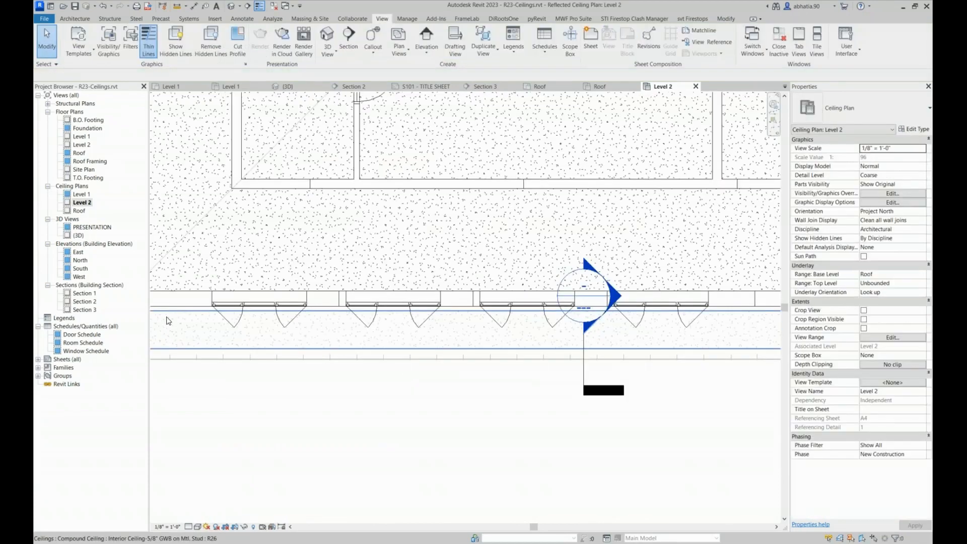
Move the mirrored lower soffit ceiling up so its inner edge meets the outer face of the exterior brick wall
left_click(167, 319)
left_click(169, 325)
key("m")
key("v")
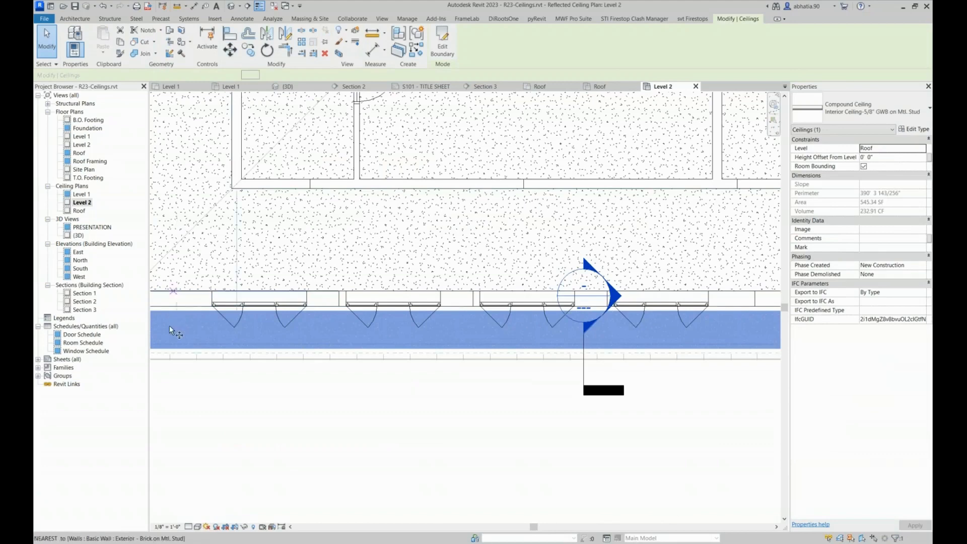
scroll(171, 324, "up", 3)
scroll(174, 319, "up", 1)
left_click(179, 290)
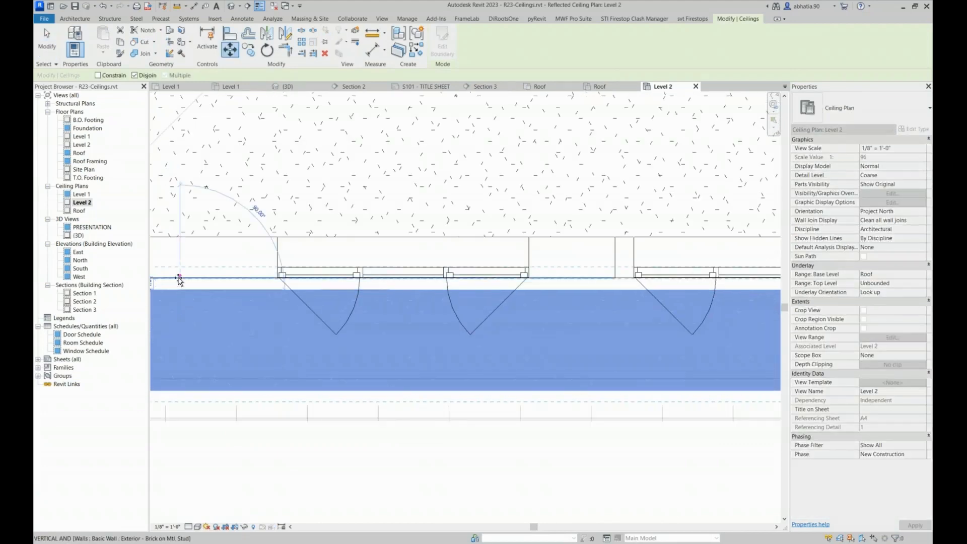
left_click(179, 282)
scroll(214, 298, "down", 3)
key("Escape")
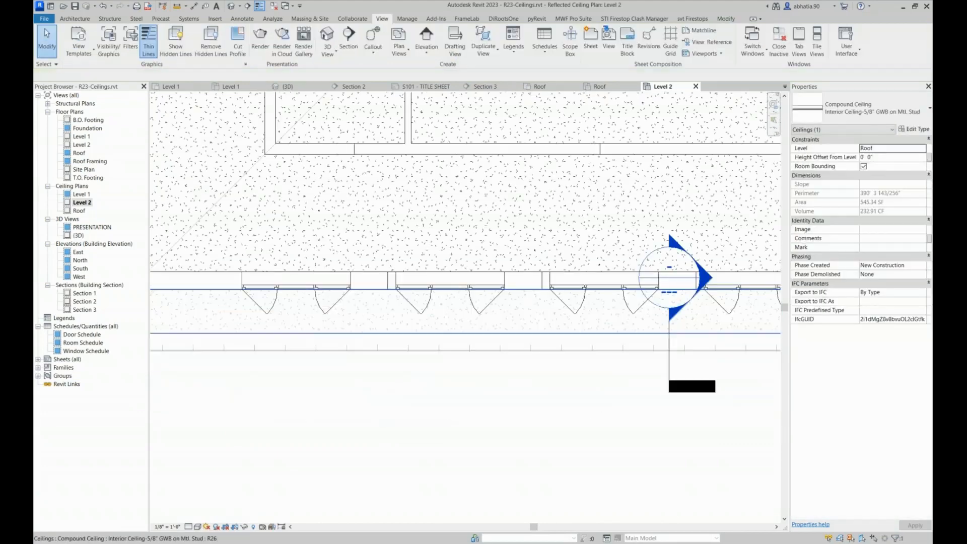
Change the lower eave soffit's ceiling type to Soffit-Mtl. Stud with Metal Siding
scroll(222, 312, "down", 3)
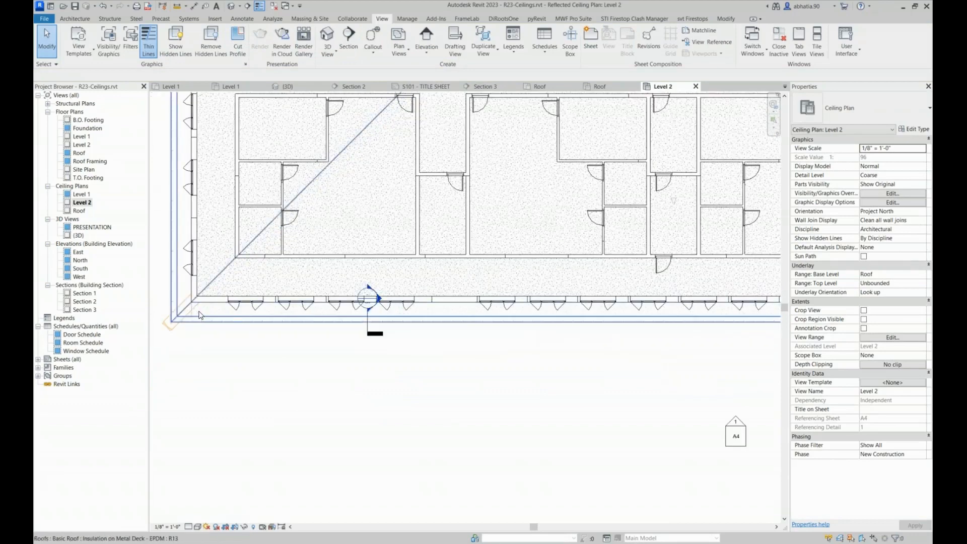
left_click(205, 313)
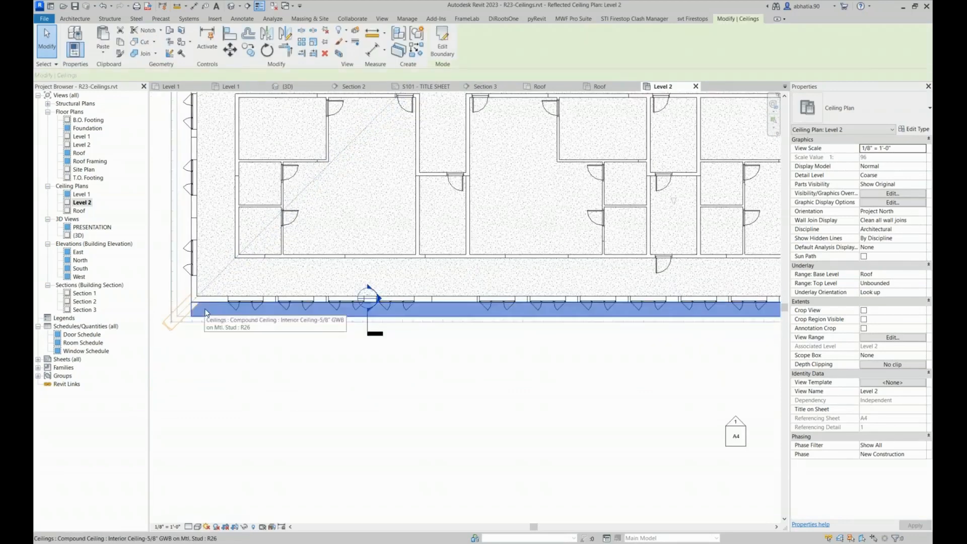
scroll(237, 301, "down", 3)
middle_click_drag(287, 375, 293, 243)
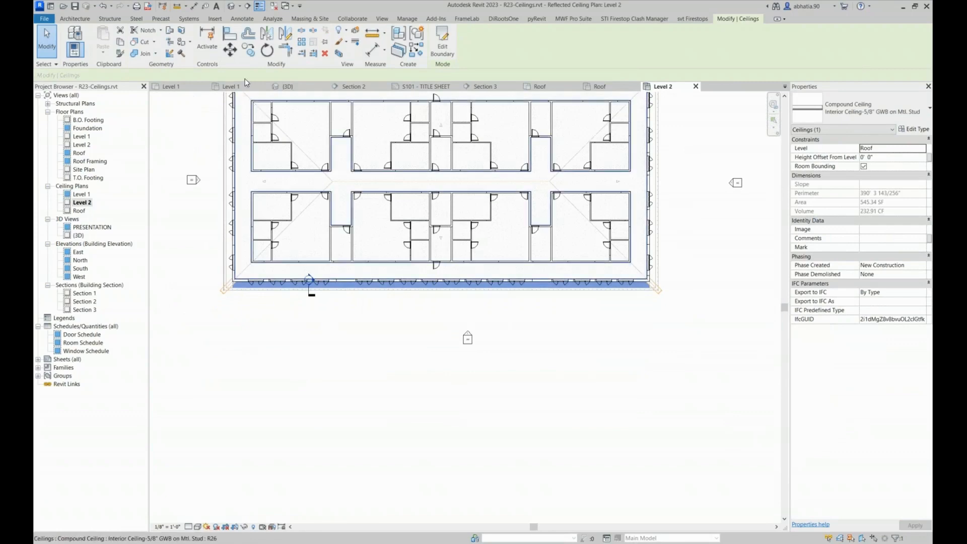
left_click(238, 91)
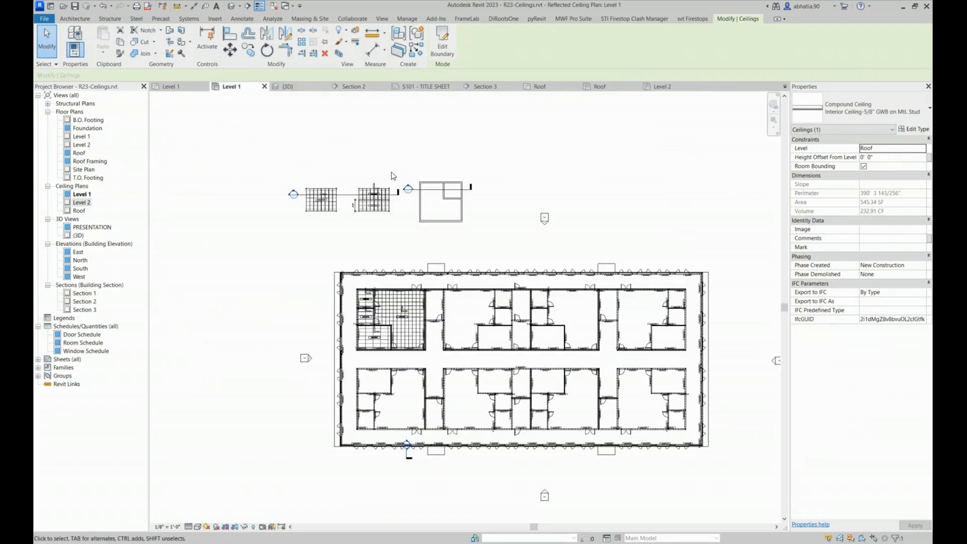
middle_click_drag(485, 210, 439, 229)
left_click(866, 108)
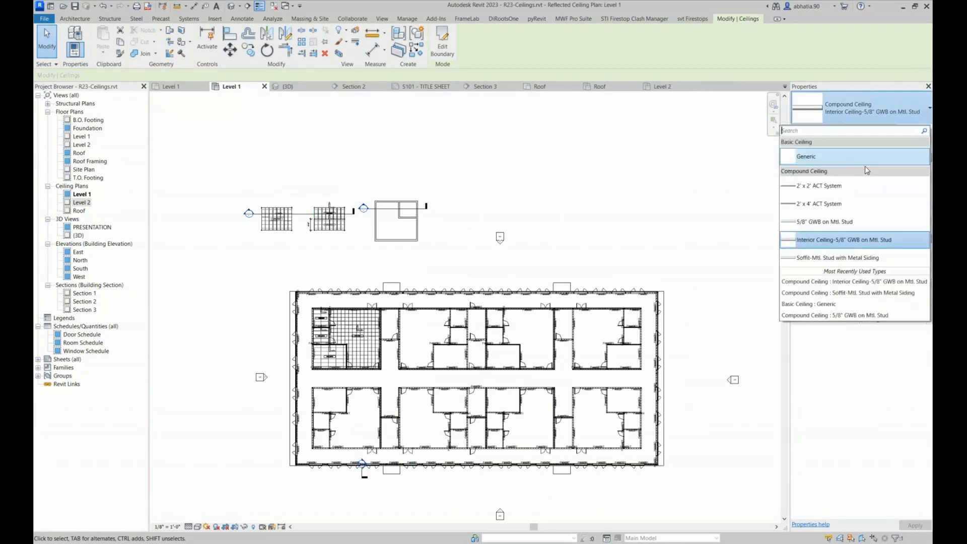
left_click(816, 258)
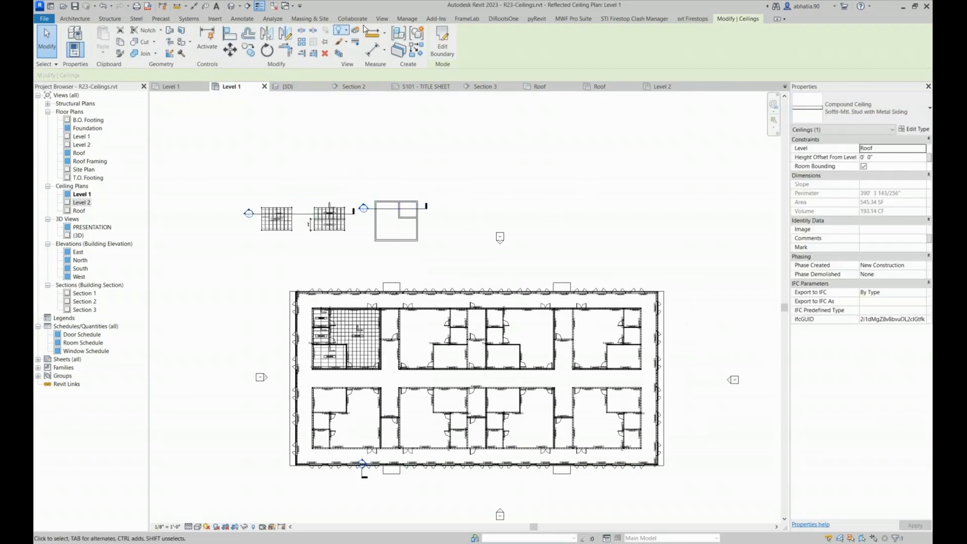
Return to the Level 2 ceiling plan and change the upper eave soffit's type to Soffit-Mtl. Stud with Metal Siding
left_click(660, 86)
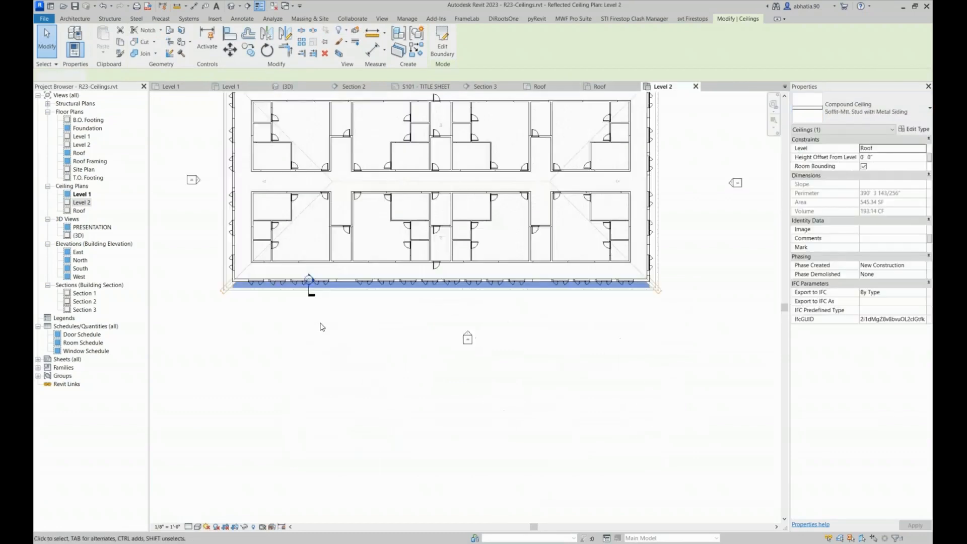
middle_click_drag(288, 232, 292, 322)
scroll(228, 159, "up", 6)
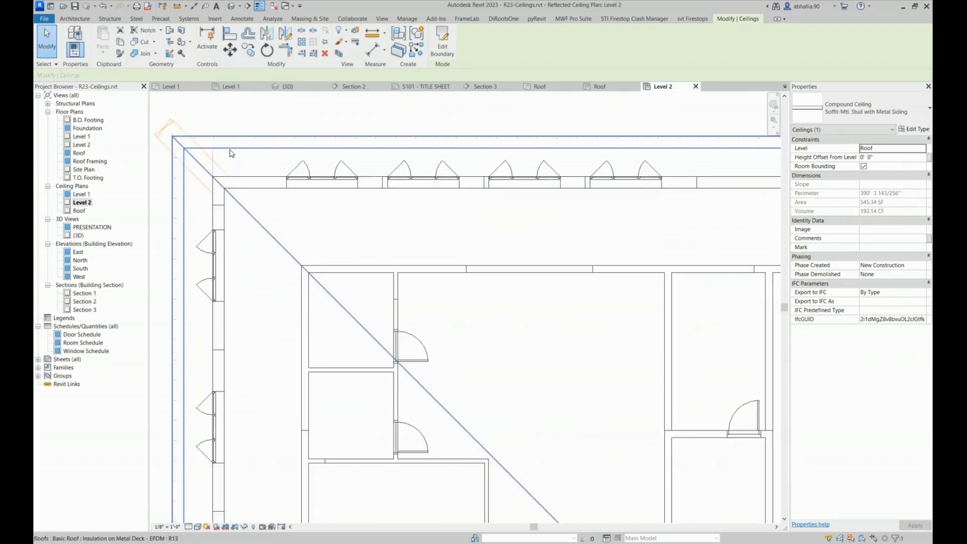
left_click(275, 177)
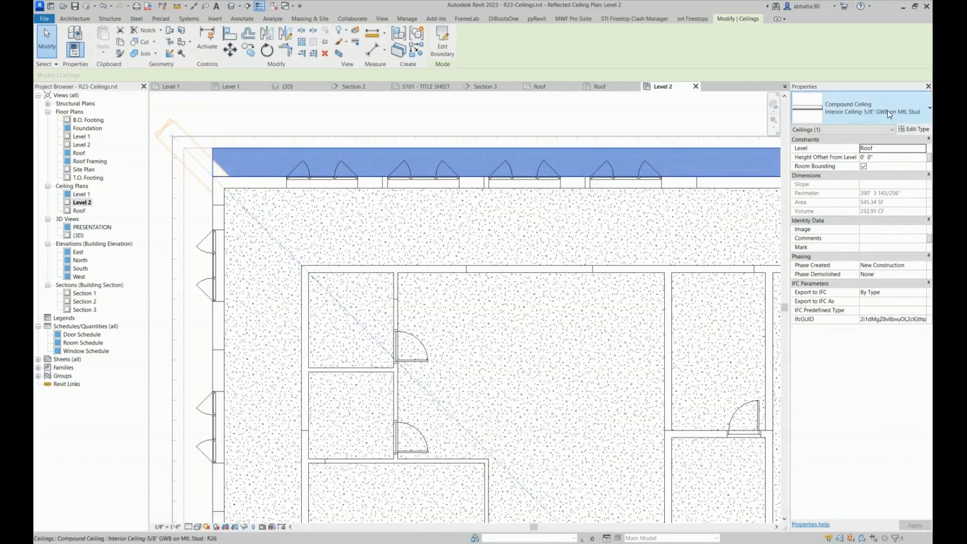
left_click(859, 108)
left_click(813, 265)
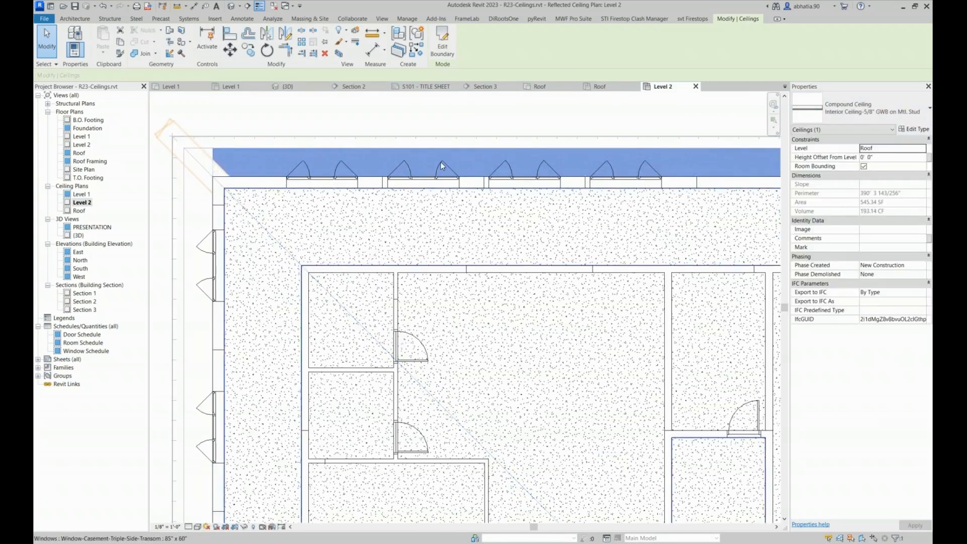
Review the layer structure of the Soffit-Mtl. Stud with Metal Siding ceiling type and close its type settings
left_click(914, 129)
left_click(561, 182)
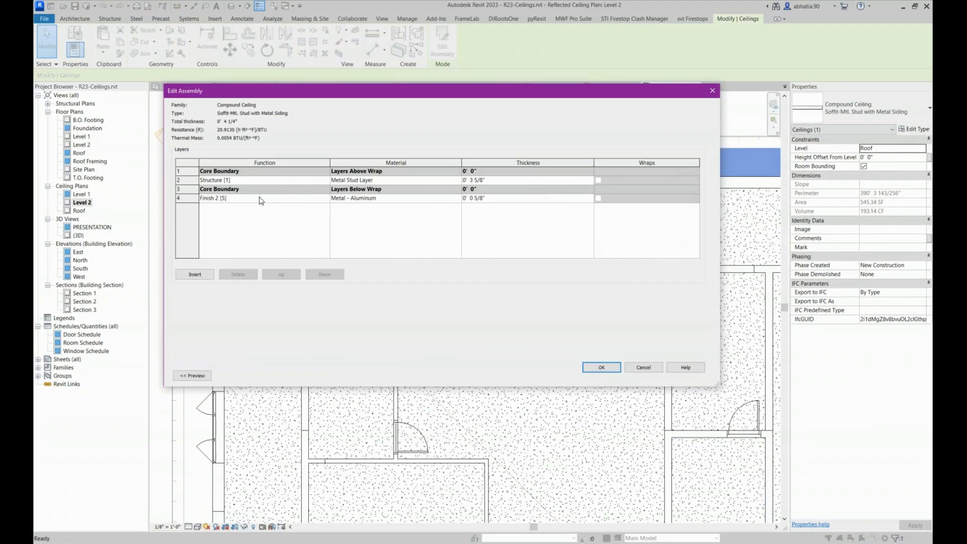
left_click(608, 368)
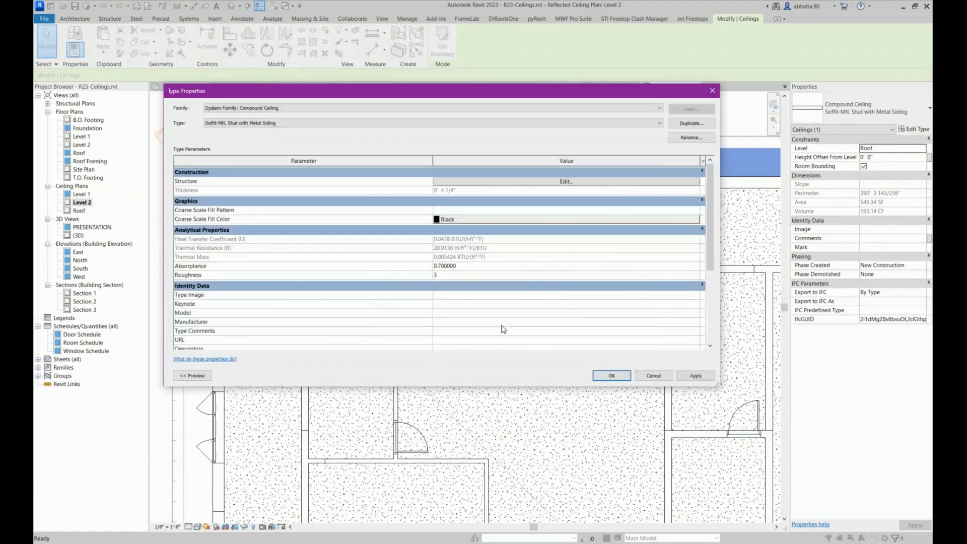
left_click(610, 375)
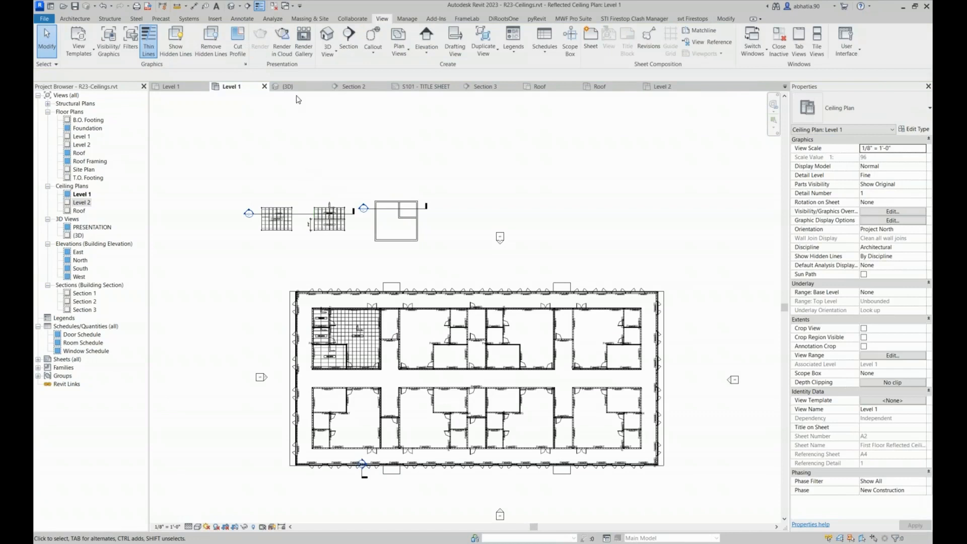
Sketch a rectangular ceiling boundary 16' wide and about 8'-5" deep above the framed sample ceilings in the Level 1 ceiling plan
left_click(66, 19)
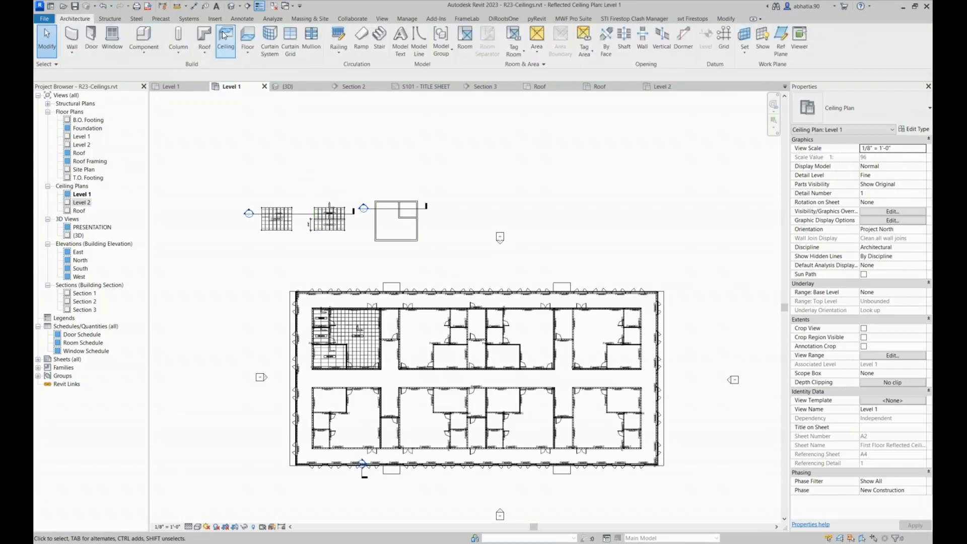
left_click(224, 34)
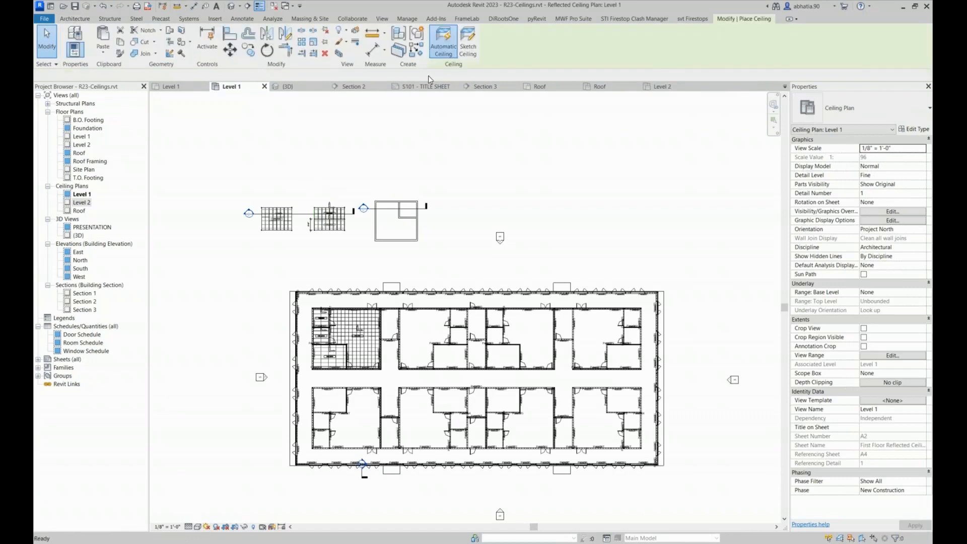
left_click(467, 41)
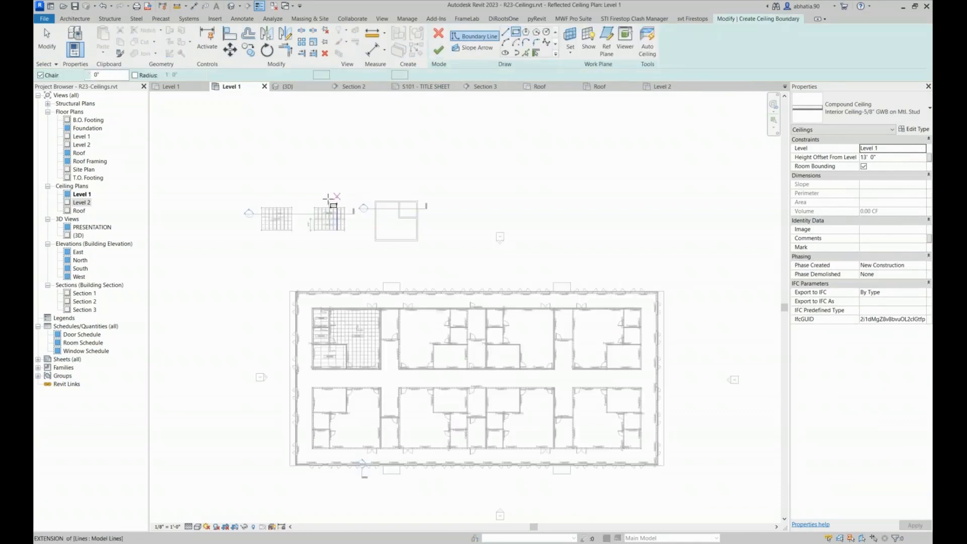
scroll(322, 194, "up", 4)
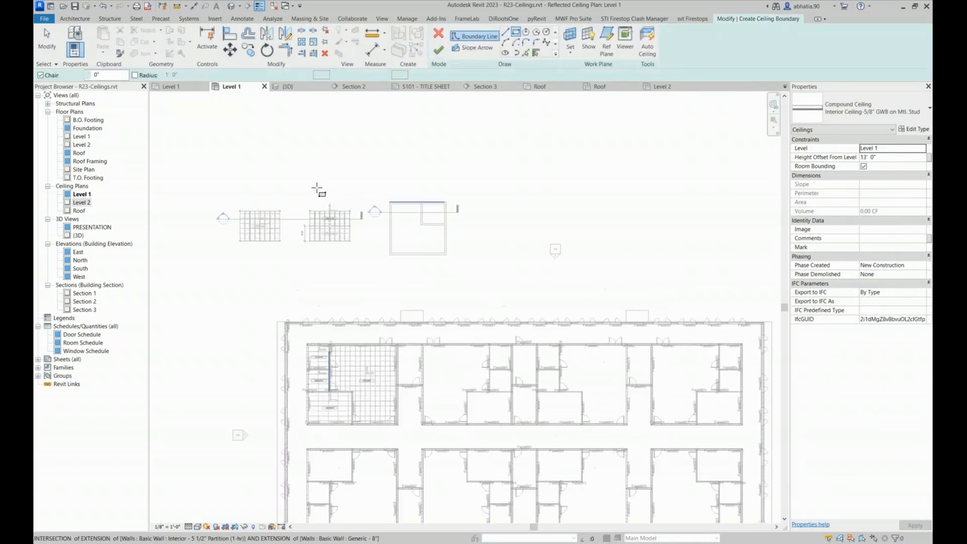
left_click(289, 161)
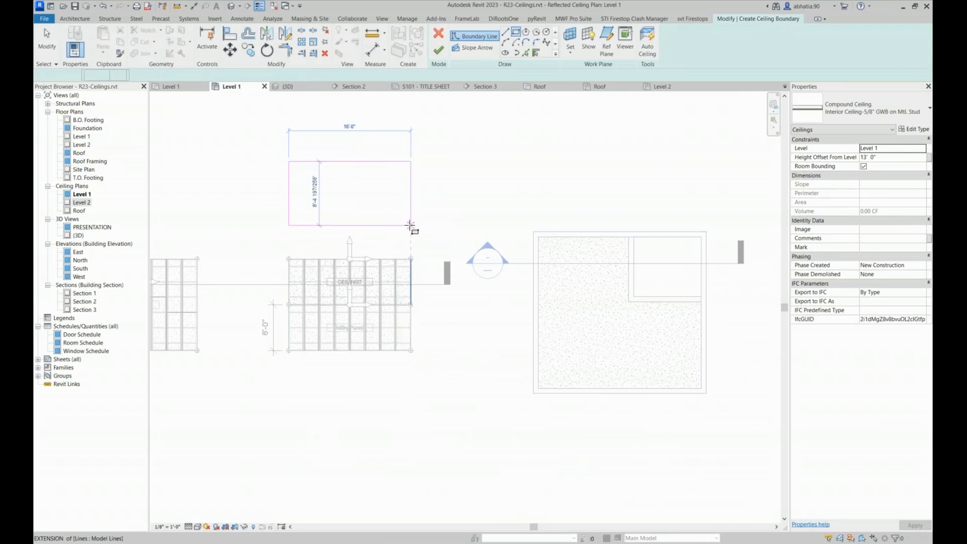
left_click(410, 225)
key("Escape")
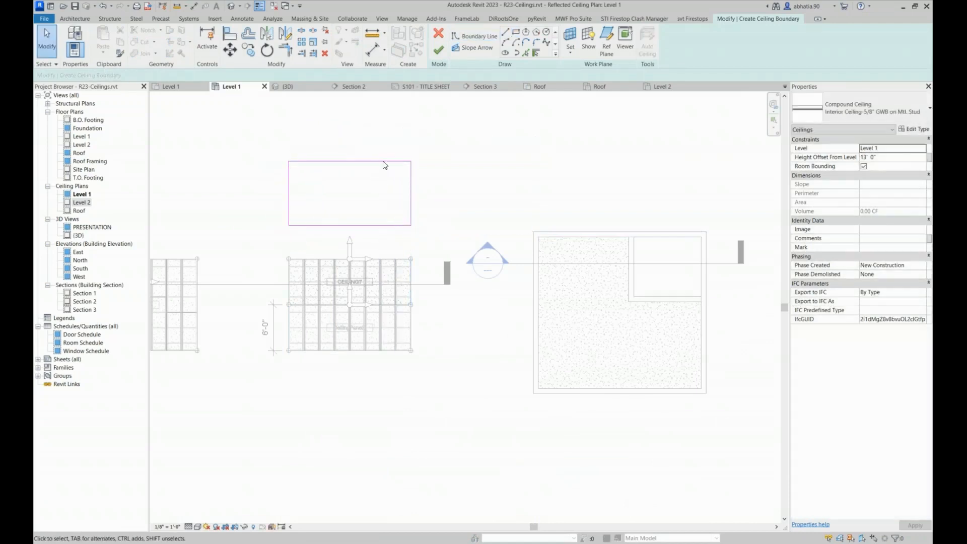
Stretch the upper edge of the sketched ceiling boundary to a depth of 12'-0" and finish the sketch
left_click(381, 161)
mouse_move(381, 161)
left_mouse_down()
mouse_move(382, 123)
mouse_move(380, 135)
left_mouse_up()
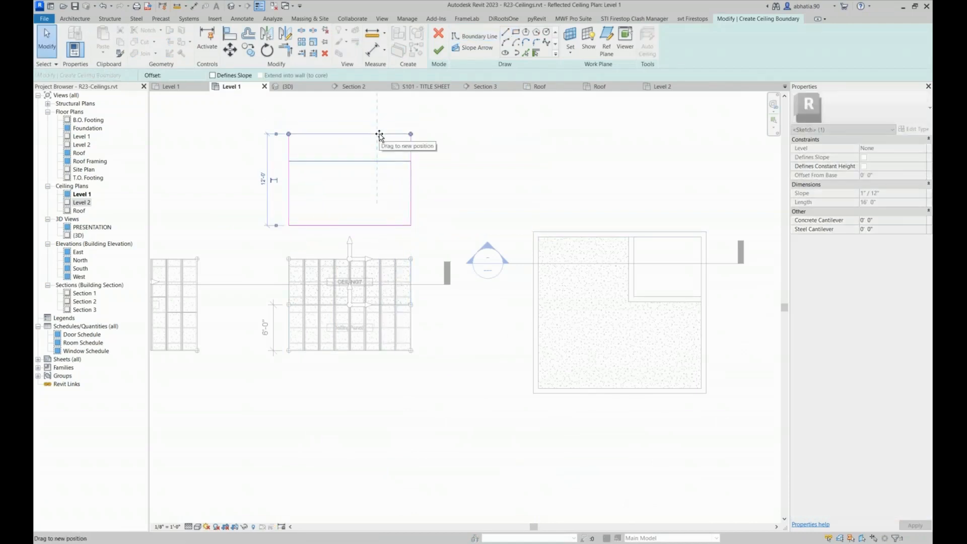
left_click(439, 50)
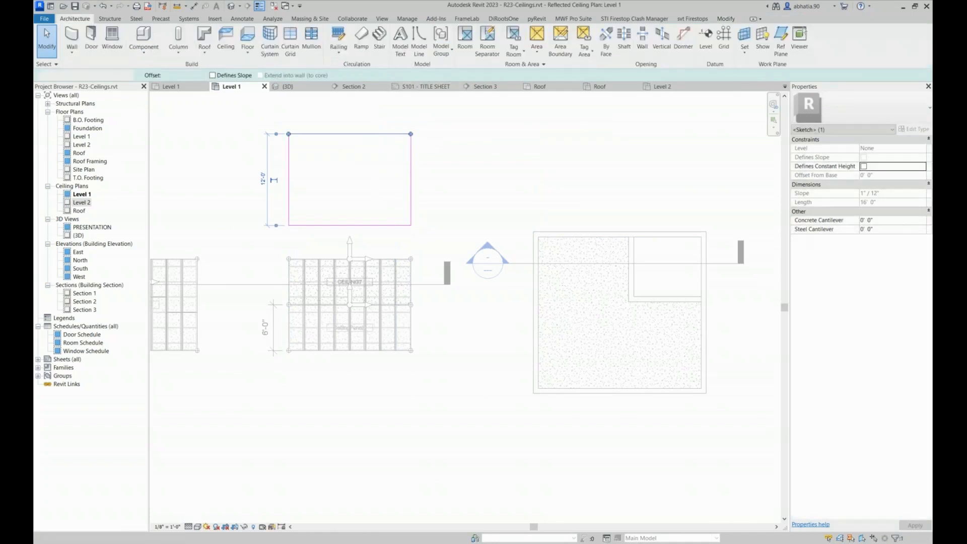
Change the newly sketched 16' by 12' ceiling's type to Soffit-Mtl. Stud with Metal Siding
left_click(885, 117)
left_click(647, 266)
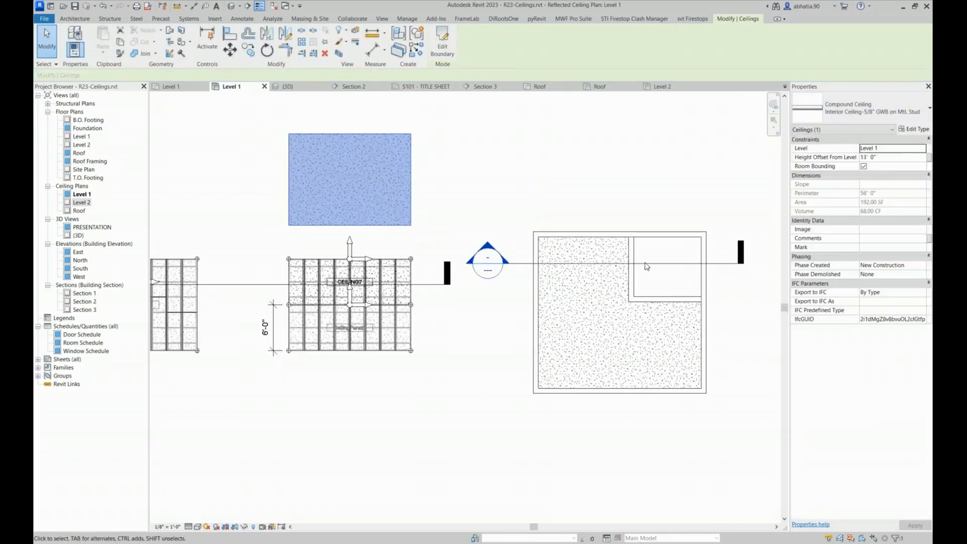
scroll(319, 151, "up", 2)
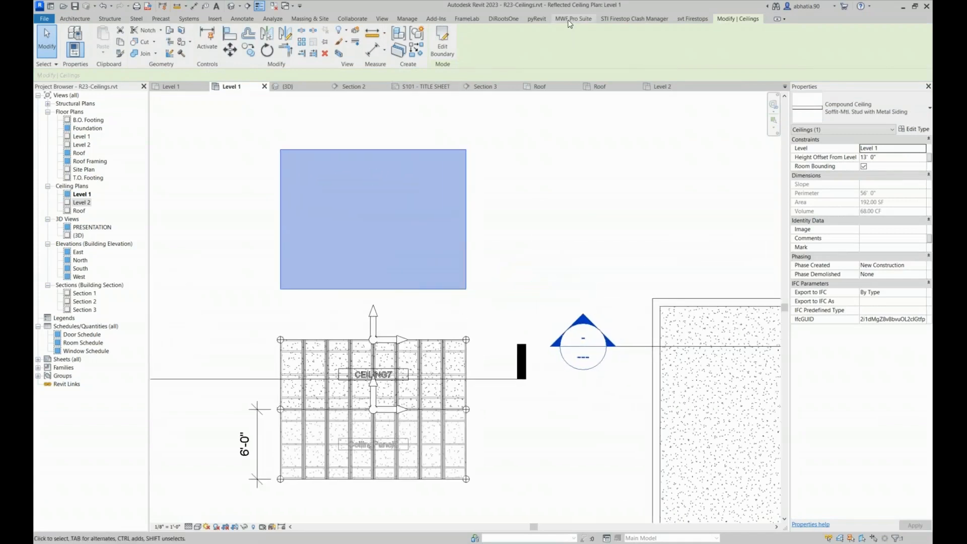
Create a framed panel on the new soffit ceiling with the LGS-INTERIOR CEILING template from Default_Imperial, framing it immediately
left_click(573, 19)
left_click(189, 43)
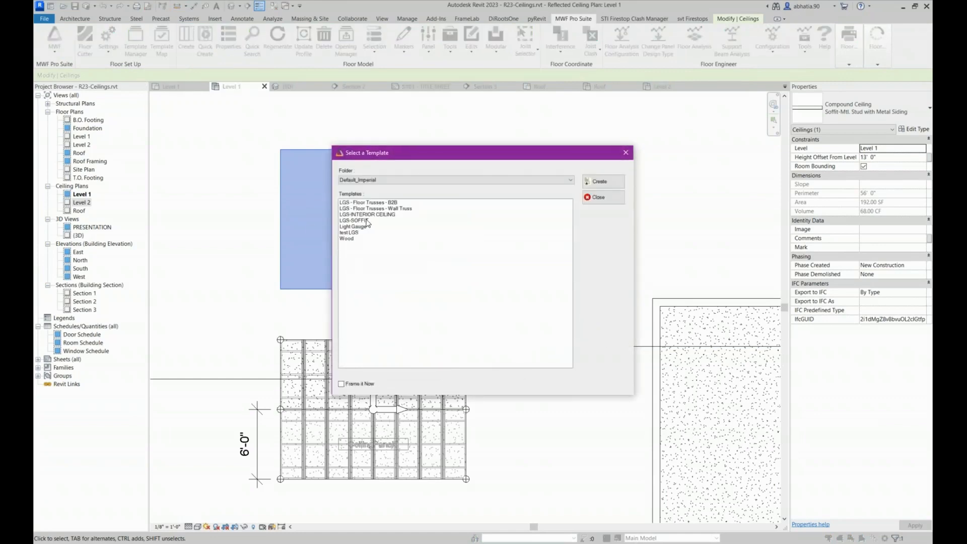
left_click(352, 221)
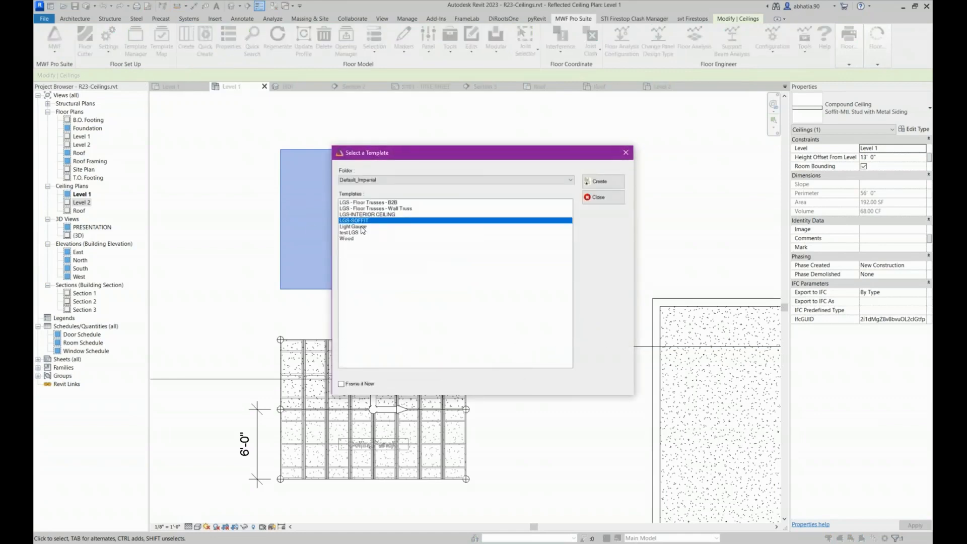
left_click(354, 216)
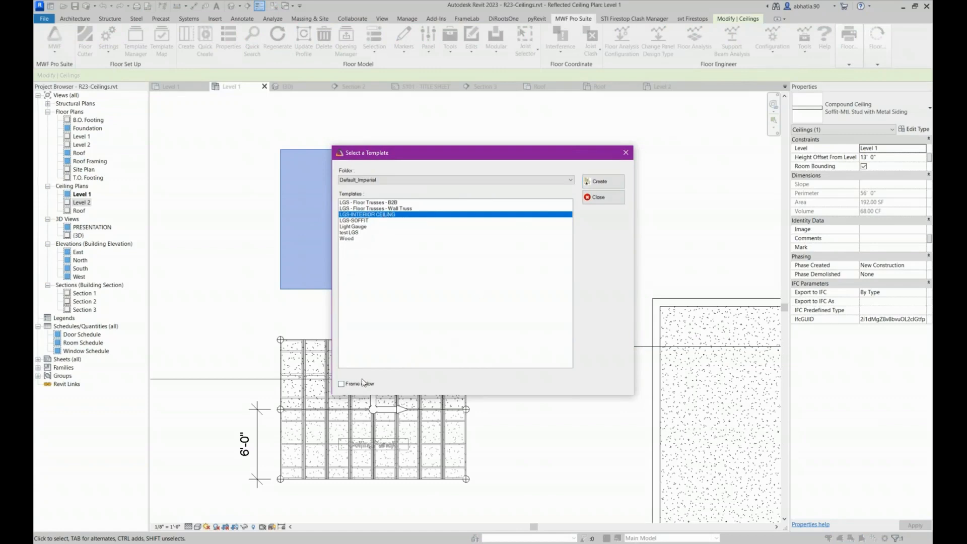
left_click(380, 383)
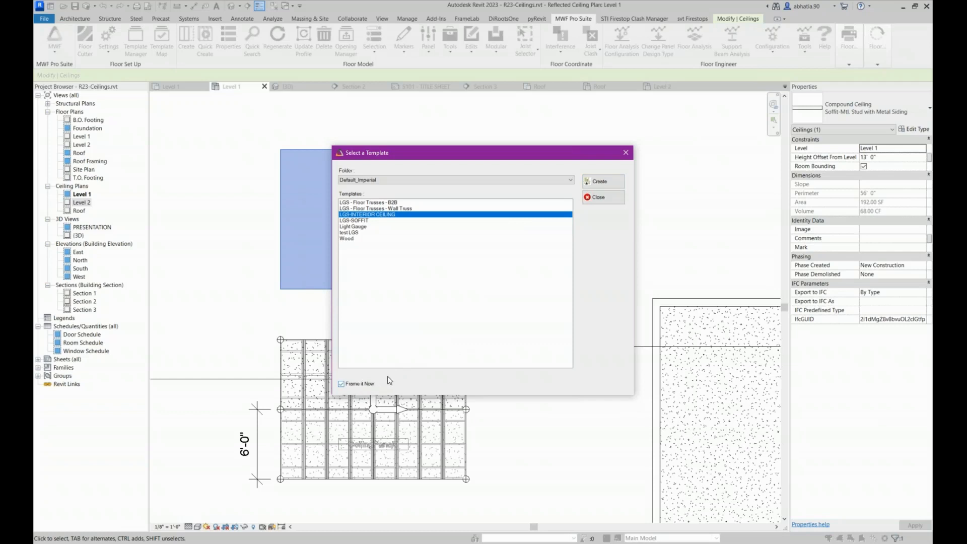
left_click(616, 185)
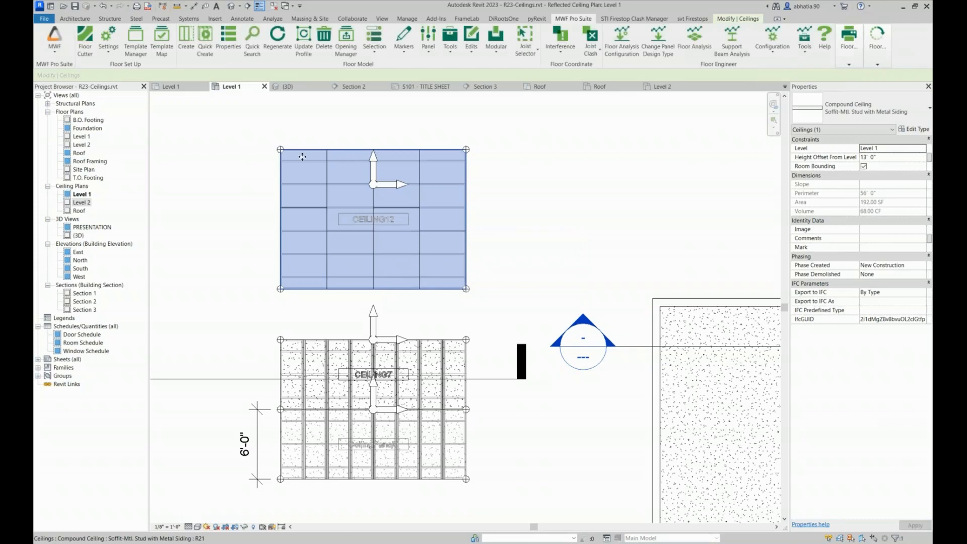
left_click(382, 127)
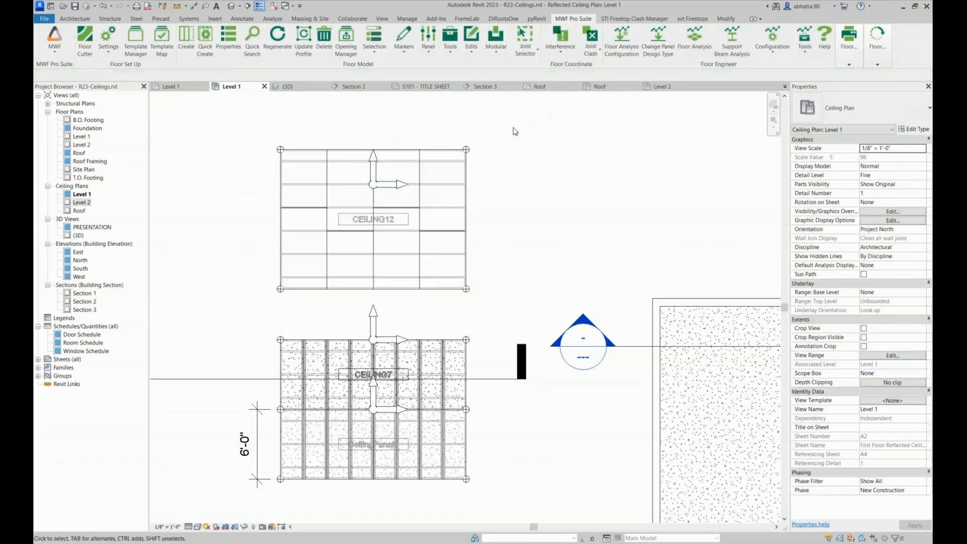
Isolate the newly framed soffit ceiling in a 3D section box and show it from above
left_click_drag(526, 119, 280, 290)
left_click(346, 54)
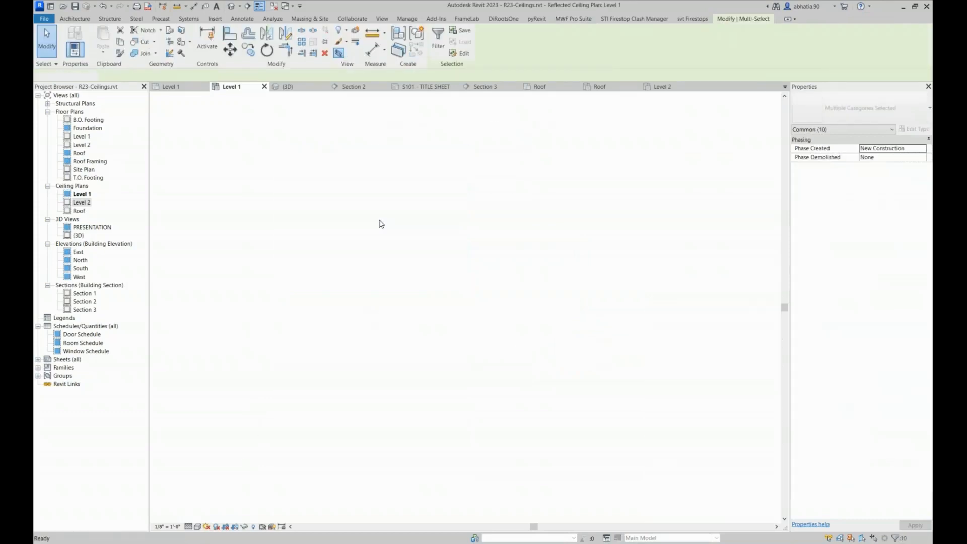
left_click(351, 176)
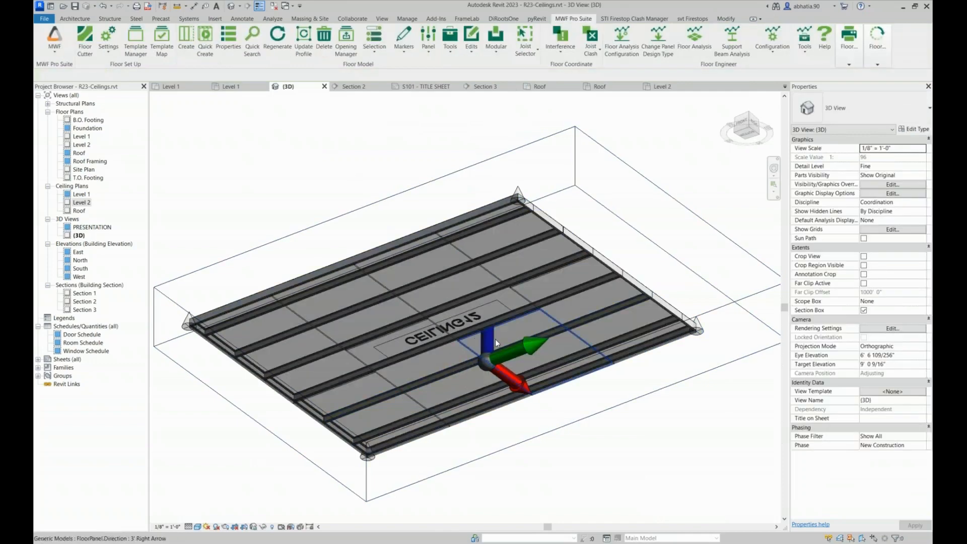
scroll(539, 231, "down", 1)
left_click(749, 116)
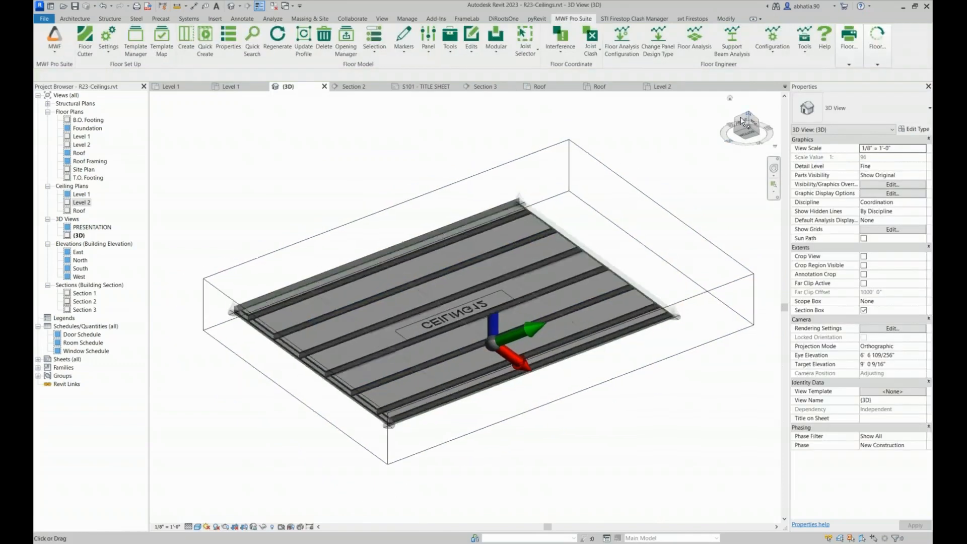
middle_click_drag(339, 237, 575, 274)
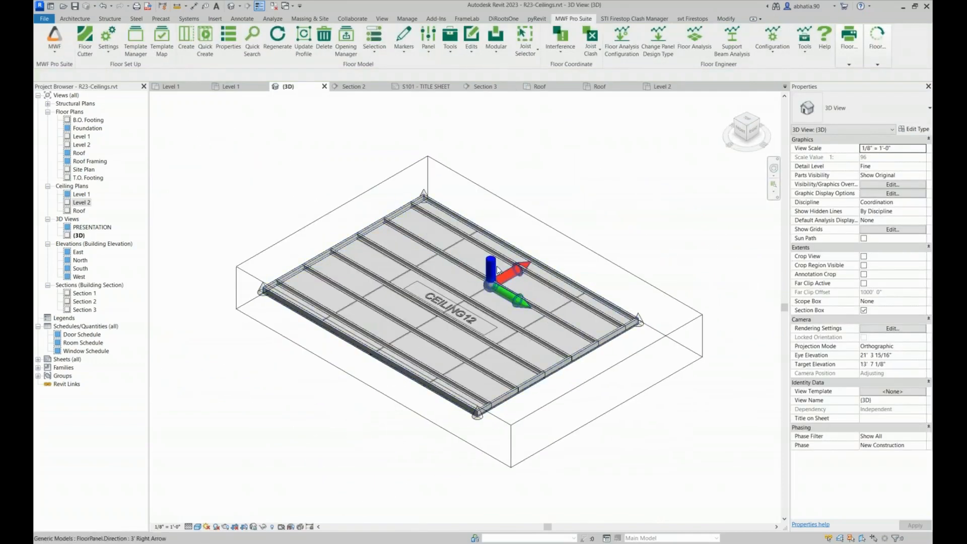
Set the alternate name of the framed ceiling panel to SOFFIT in its panel properties
left_click(499, 270)
left_click(574, 19)
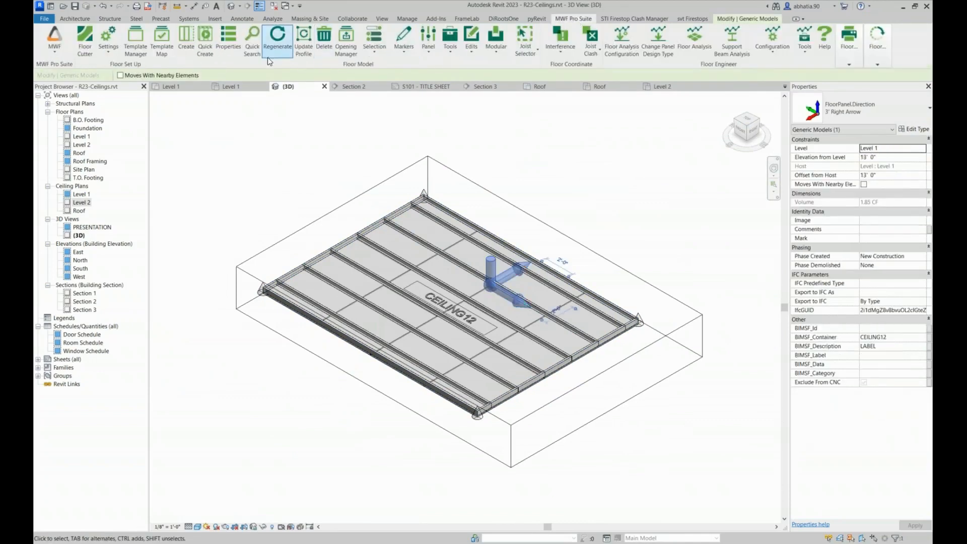
left_click(235, 41)
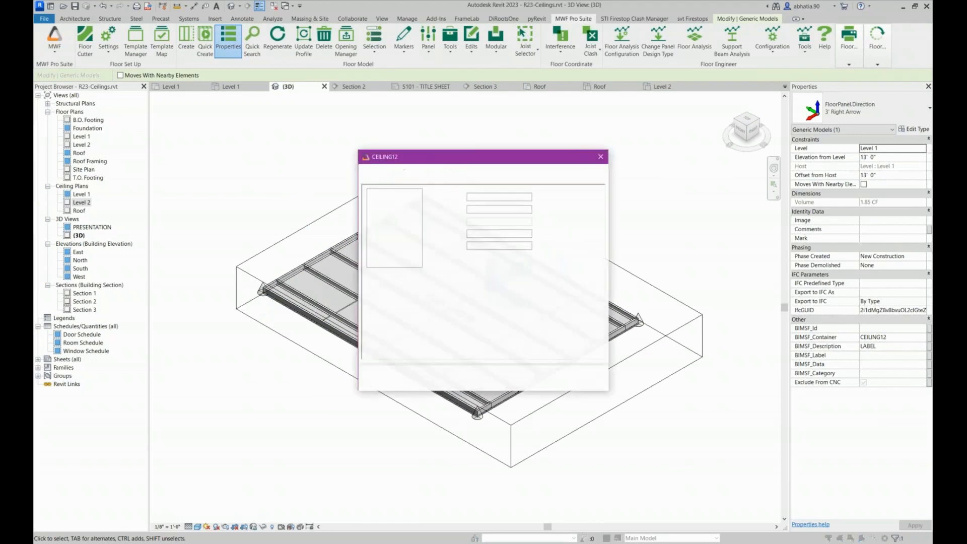
double_click(469, 209)
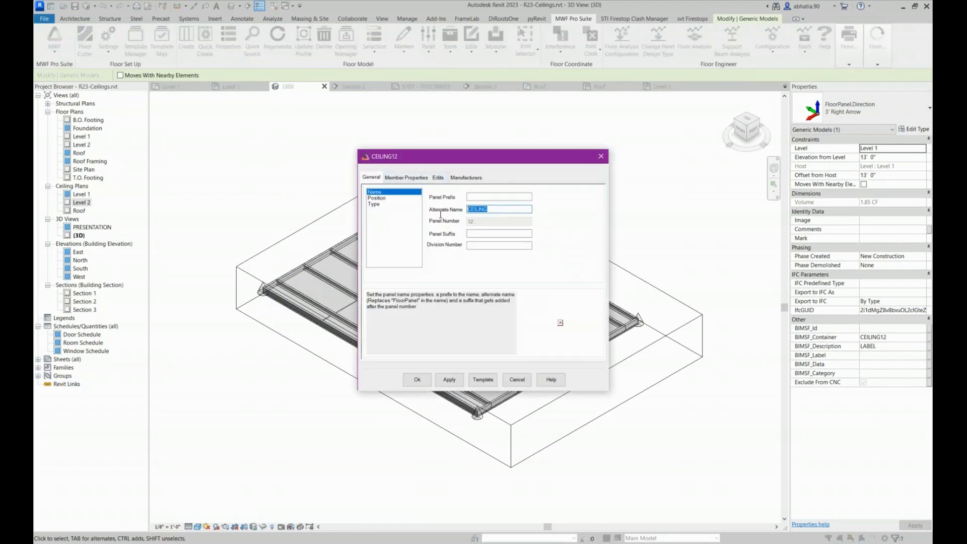
type("SOFFIT")
Set the bottom-of-panel sheathing's offset from last layer to 0 and apply the panel properties
left_click(407, 178)
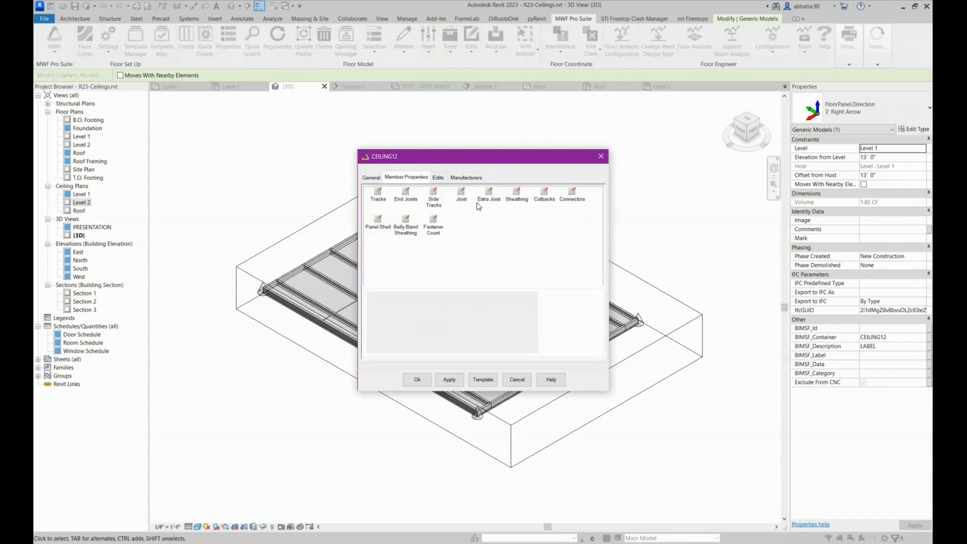
left_click(520, 199)
double_click(520, 198)
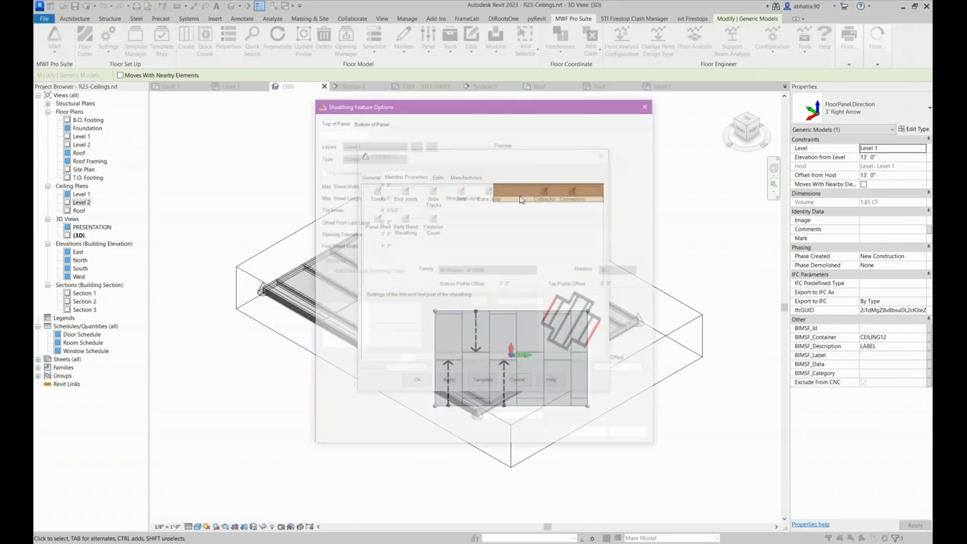
left_click(376, 122)
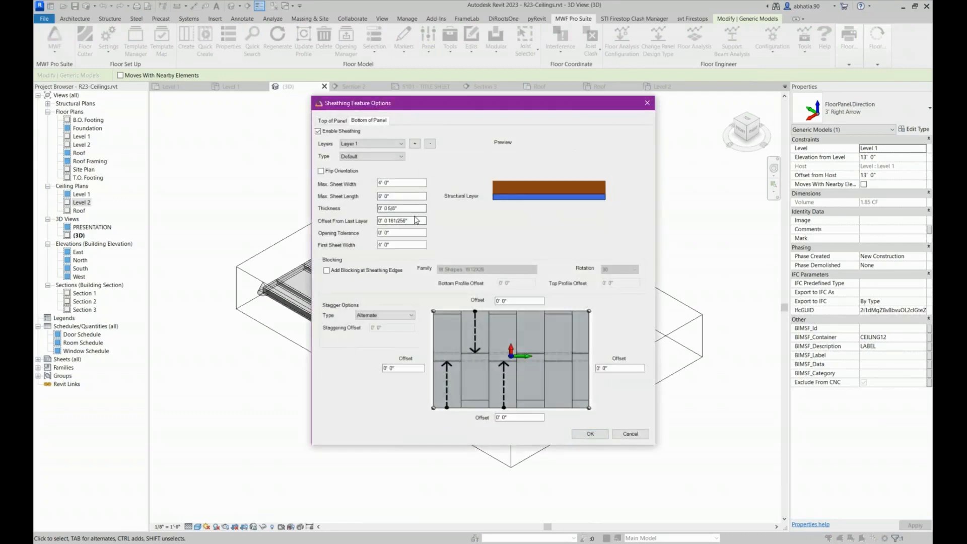
key("BackSpace")
left_click(411, 209)
left_click(589, 432)
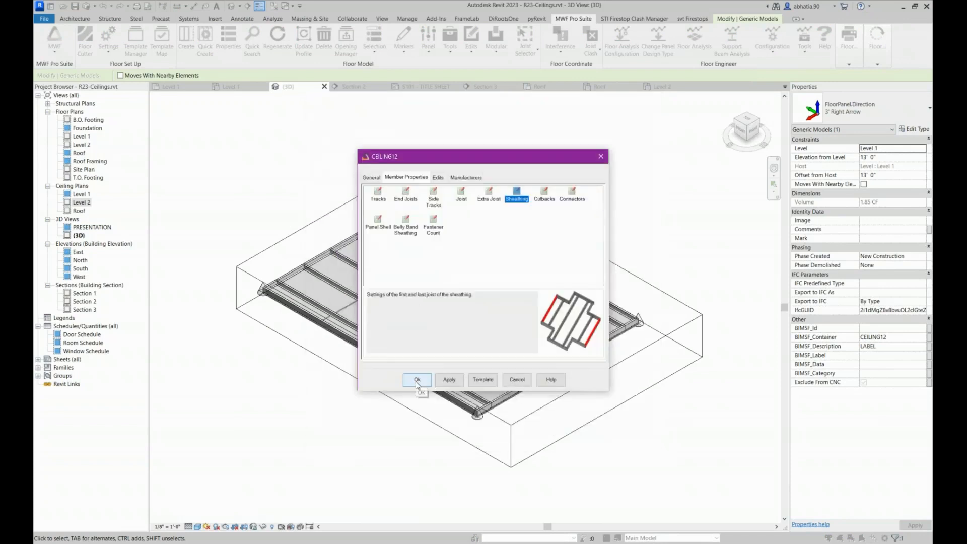
left_click(416, 381)
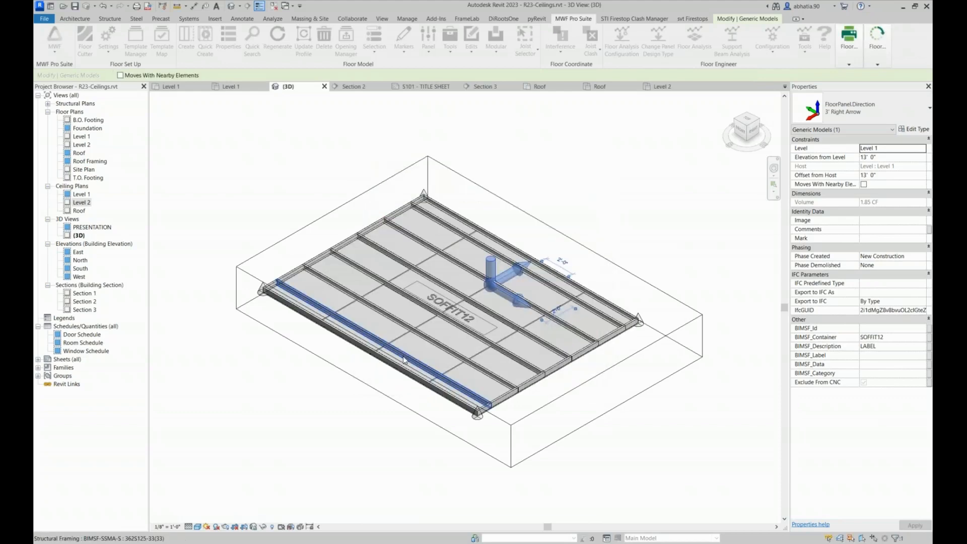
Examine the panel's updated label and the decking sheet under its corner, including the sheet's type and dimensions
scroll(428, 240, "up", 5)
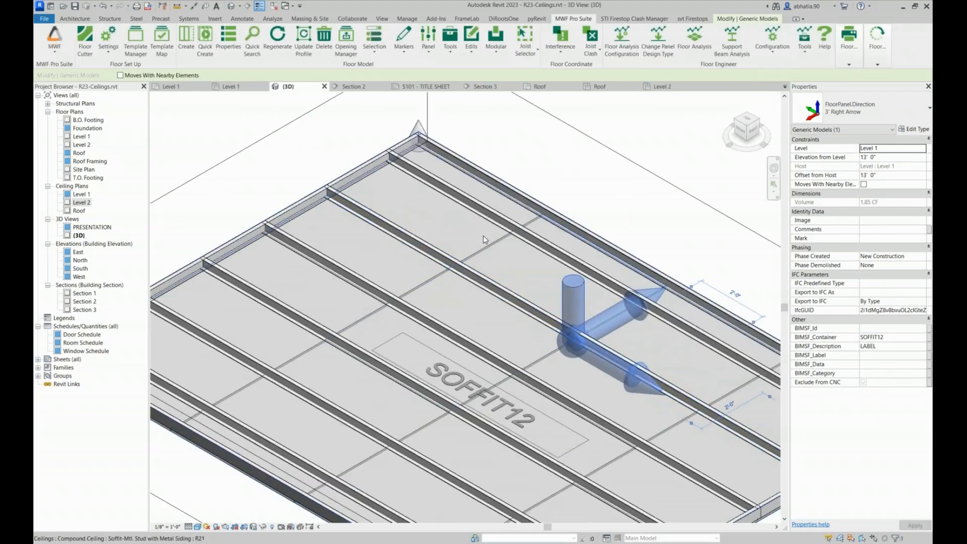
scroll(612, 171, "down", 5)
left_click(470, 429)
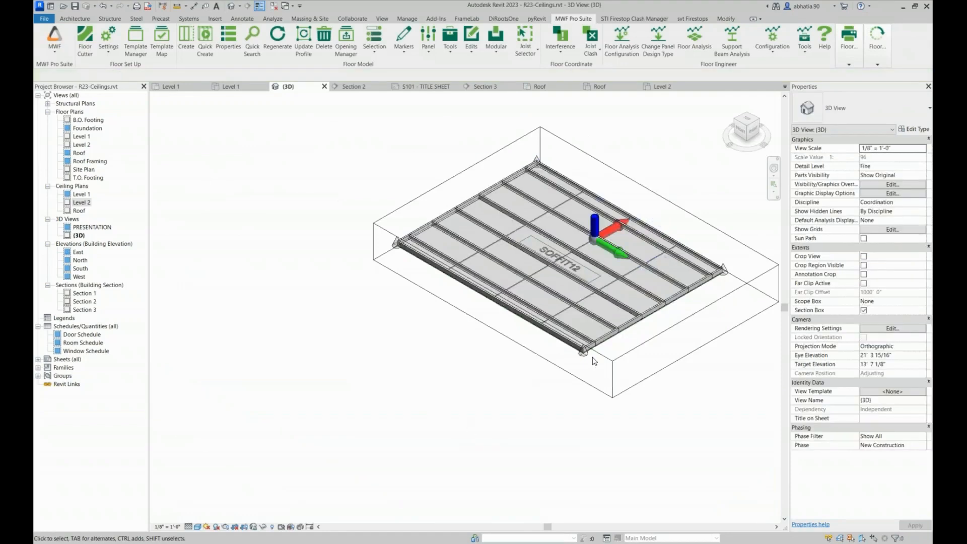
scroll(599, 363, "up", 6)
middle_click_drag(599, 362, 556, 279, "shift")
scroll(556, 279, "down", 3)
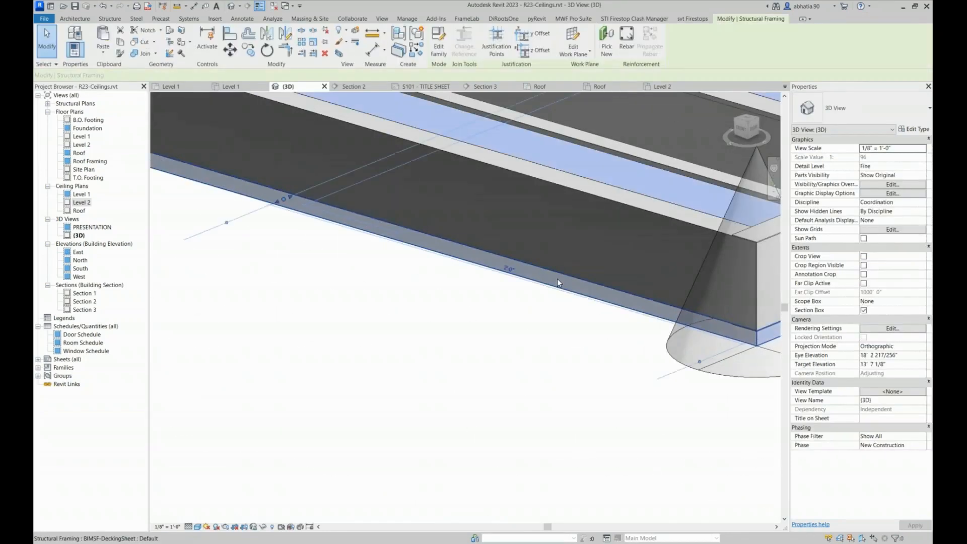
left_click(557, 279)
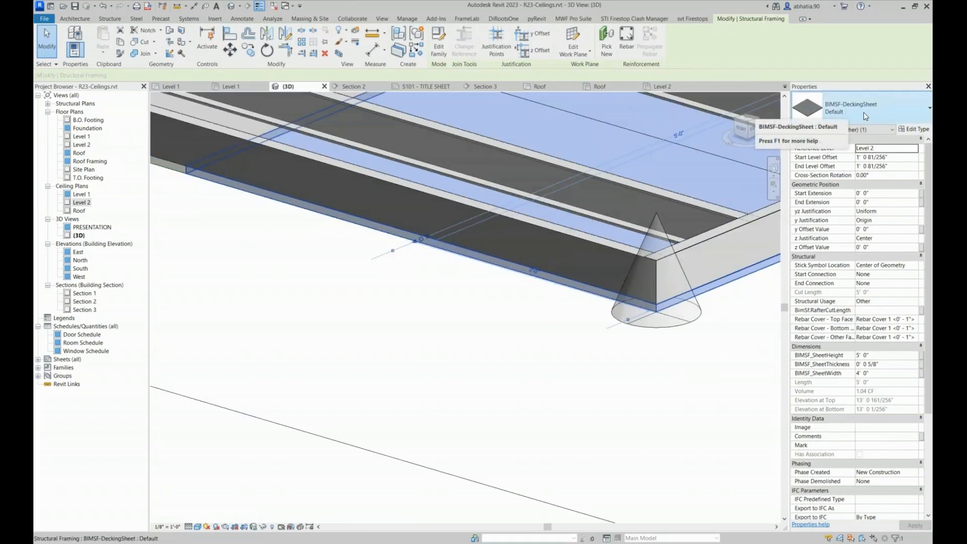
left_click(521, 327)
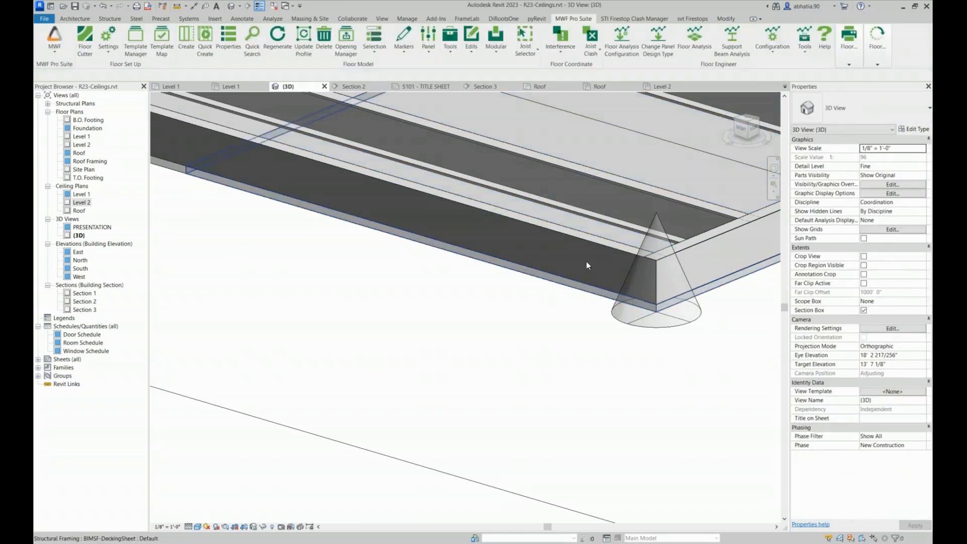
left_click(551, 299)
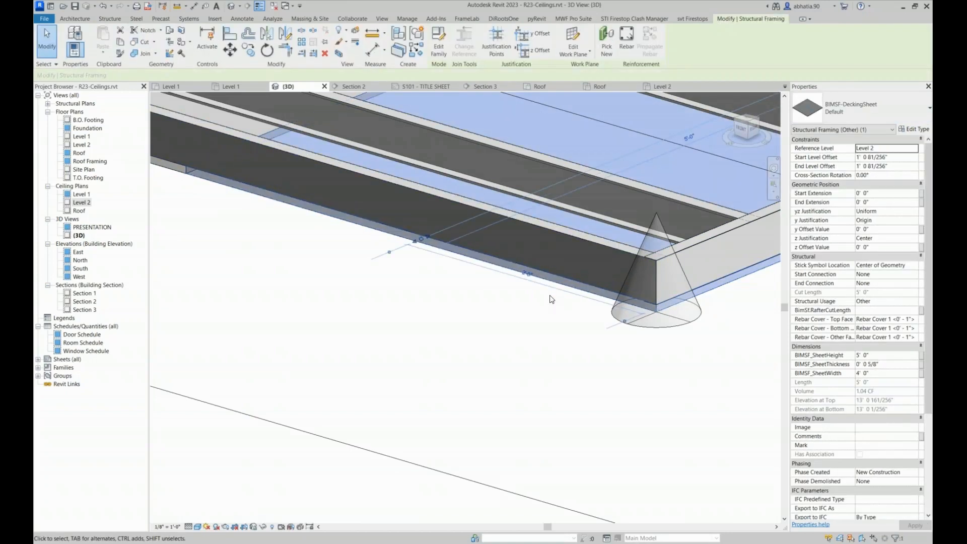
left_click(550, 300)
Examine the soffit panel's edge joist and the overall layout of its framing
middle_click_drag(548, 300, 472, 296, "shift")
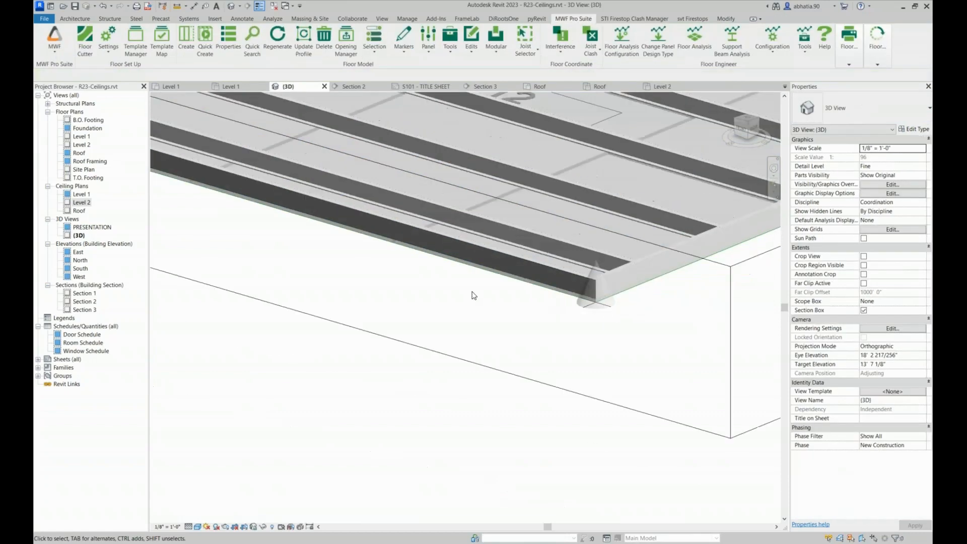
scroll(471, 295, "down", 2)
left_click(448, 277)
scroll(436, 206, "down", 3)
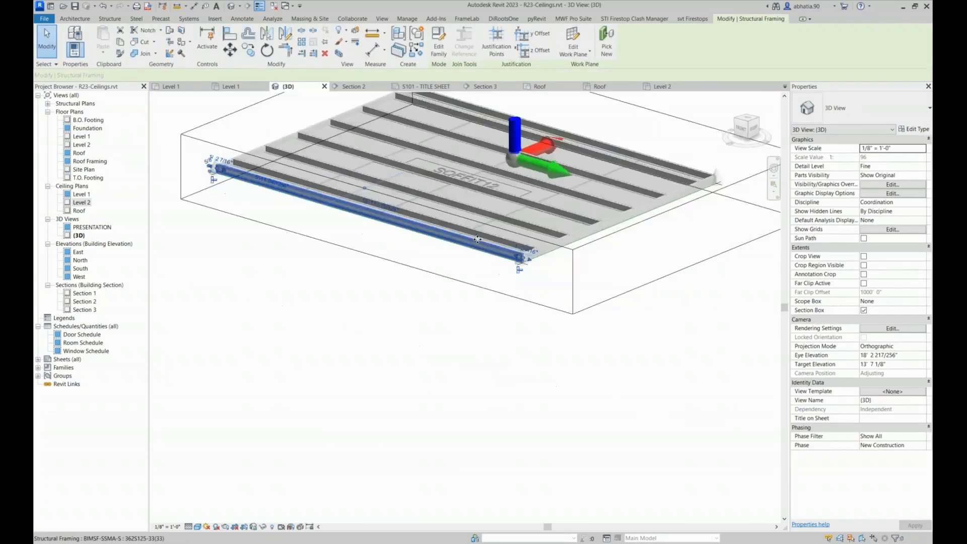
middle_click_drag(434, 206, 340, 270, "shift")
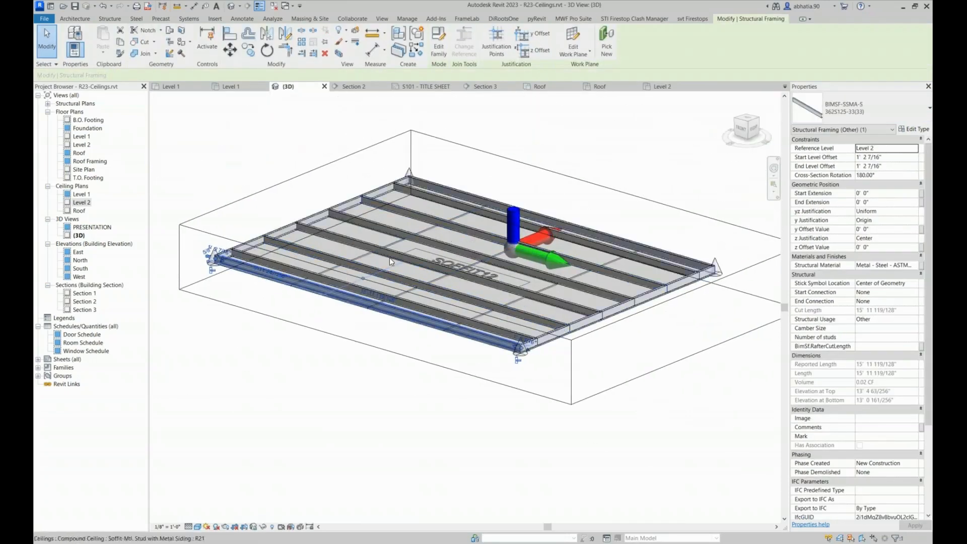
left_click(313, 300)
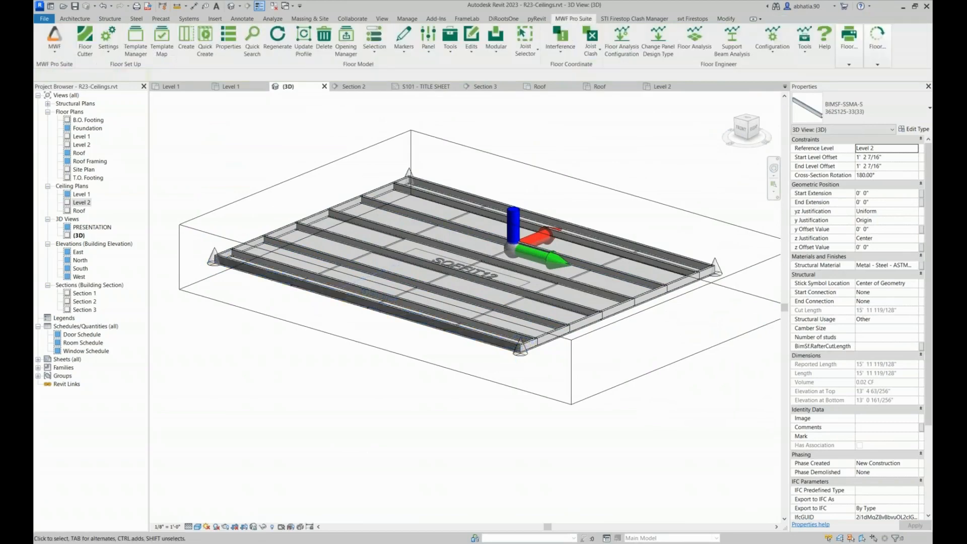
scroll(487, 250, "up", 3)
scroll(388, 306, "up", 2)
scroll(388, 307, "up", 1)
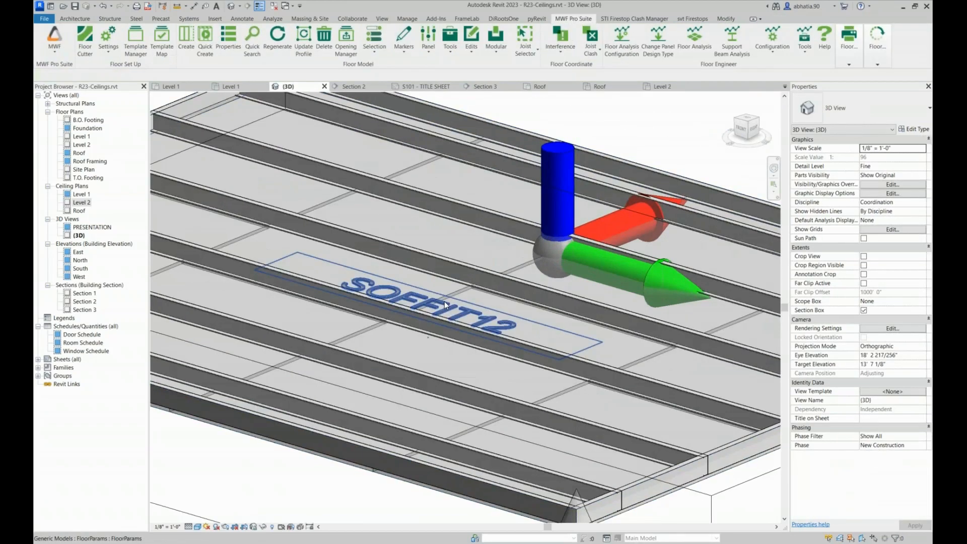
scroll(436, 302, "down", 5)
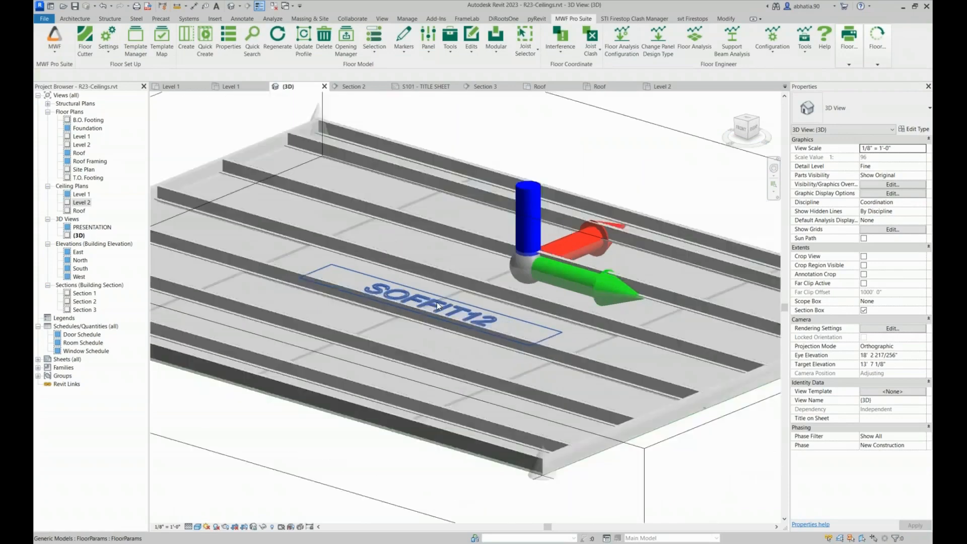
scroll(421, 143, "down", 2)
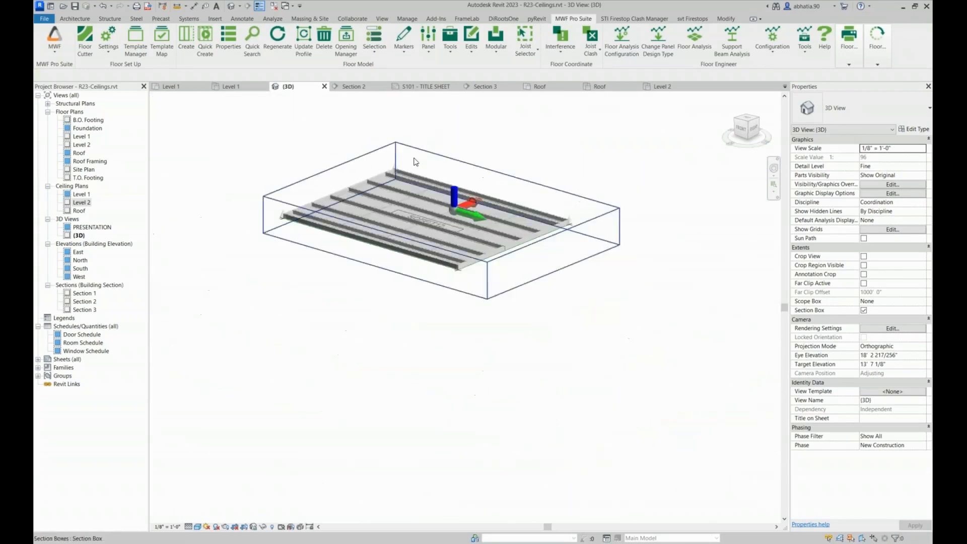
Add a ceiling entry for the type Soffit-Mtl. Stud with Metal Siding to the project's MWF template map
left_click(161, 41)
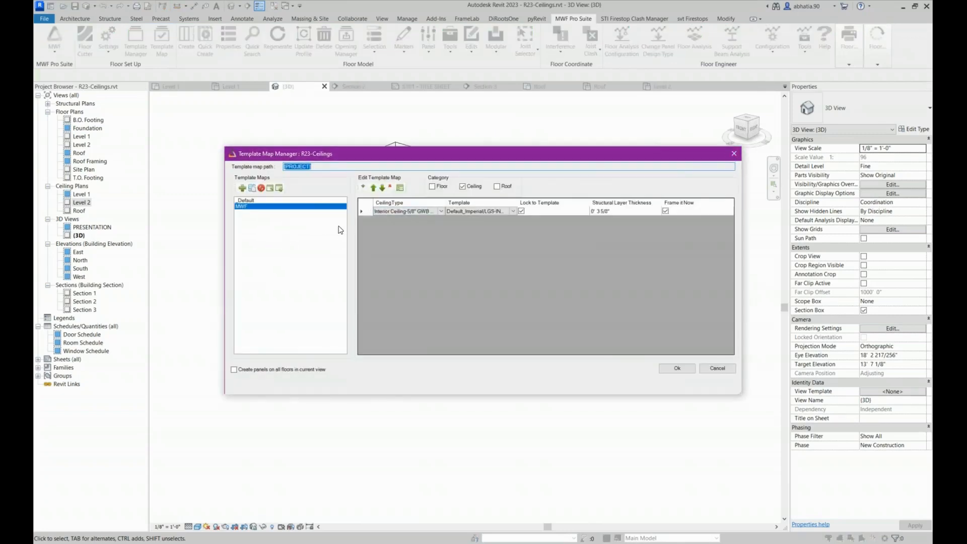
left_click_drag(444, 202, 464, 203)
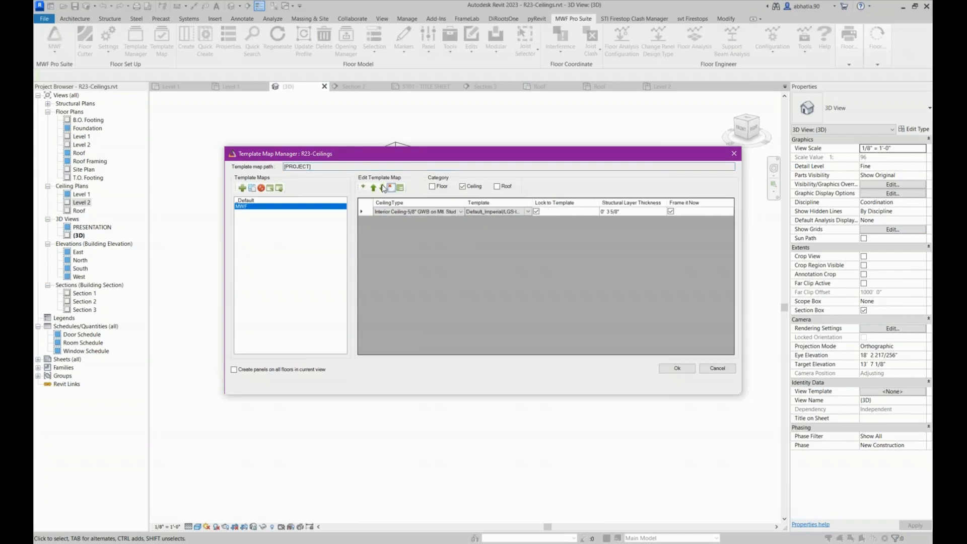
left_click(363, 187)
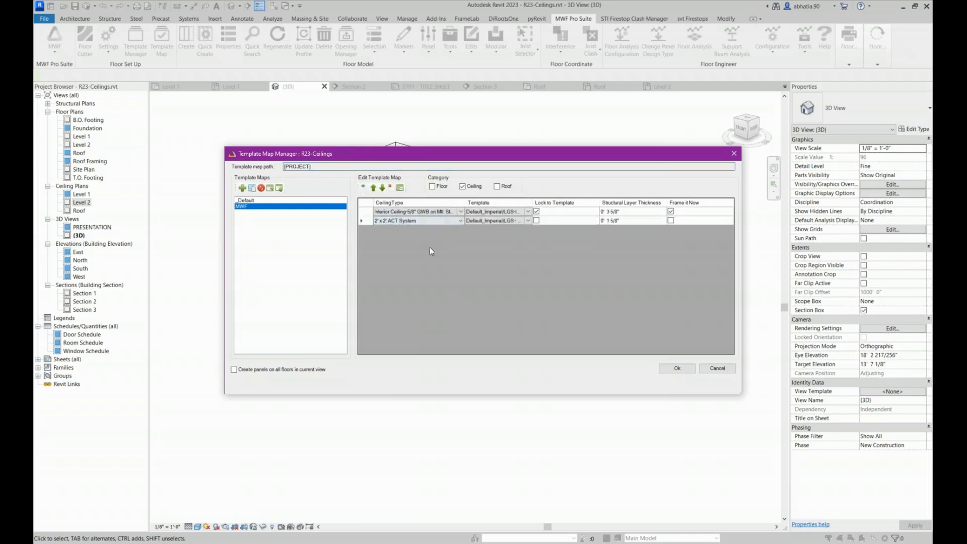
left_click(439, 221)
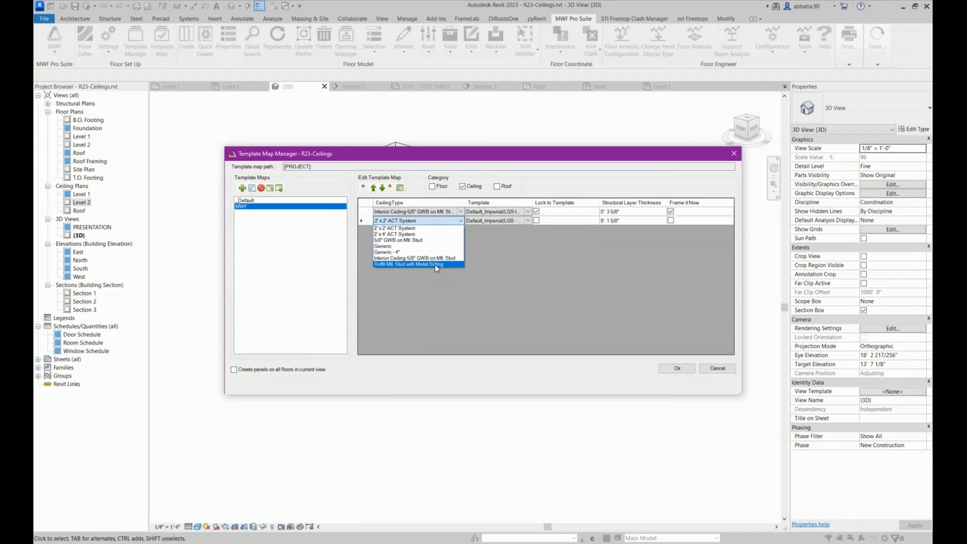
left_click(434, 265)
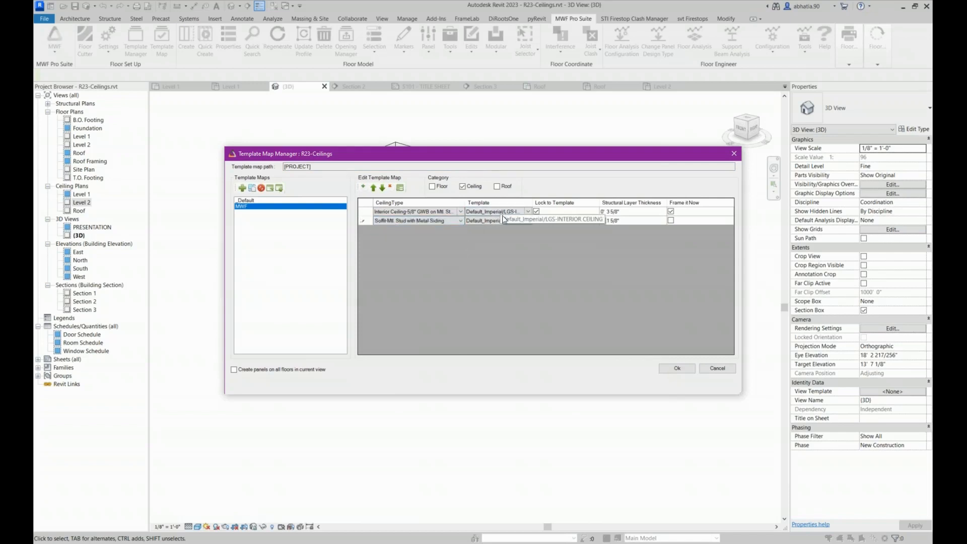
Map the soffit ceiling type to the LGS-SOFFIT template, enable Lock to Template and Frame it Now, and save the template map
left_click(502, 216)
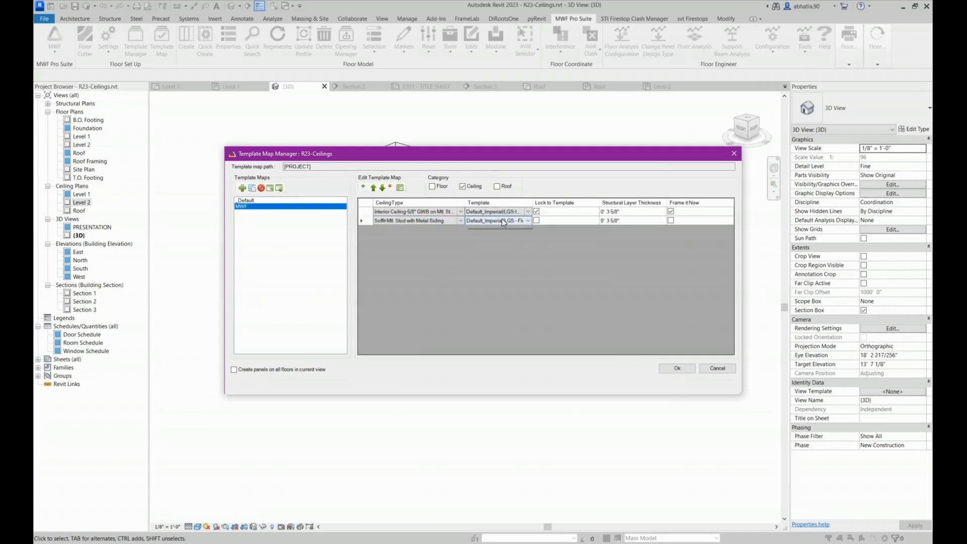
left_click(502, 218)
left_click(508, 245)
left_click(536, 220)
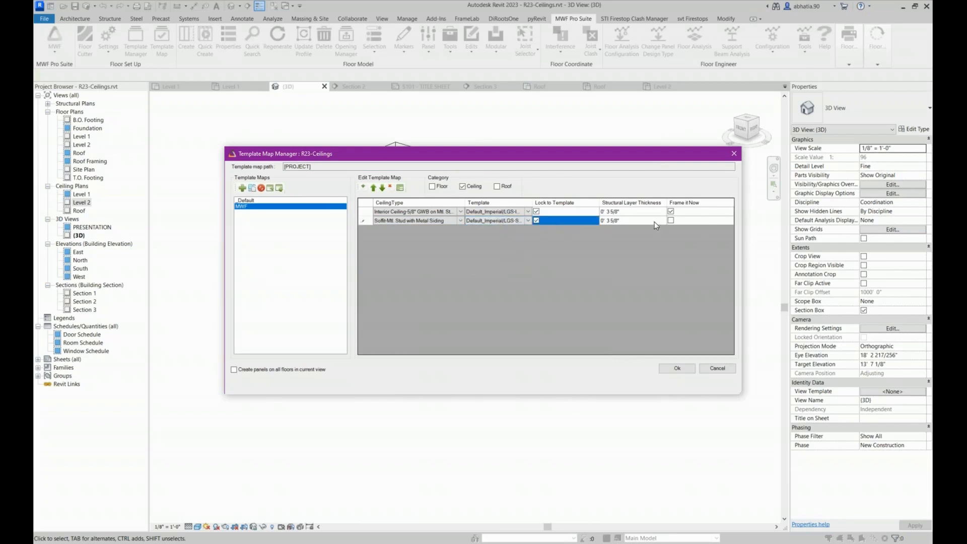
left_click(671, 221)
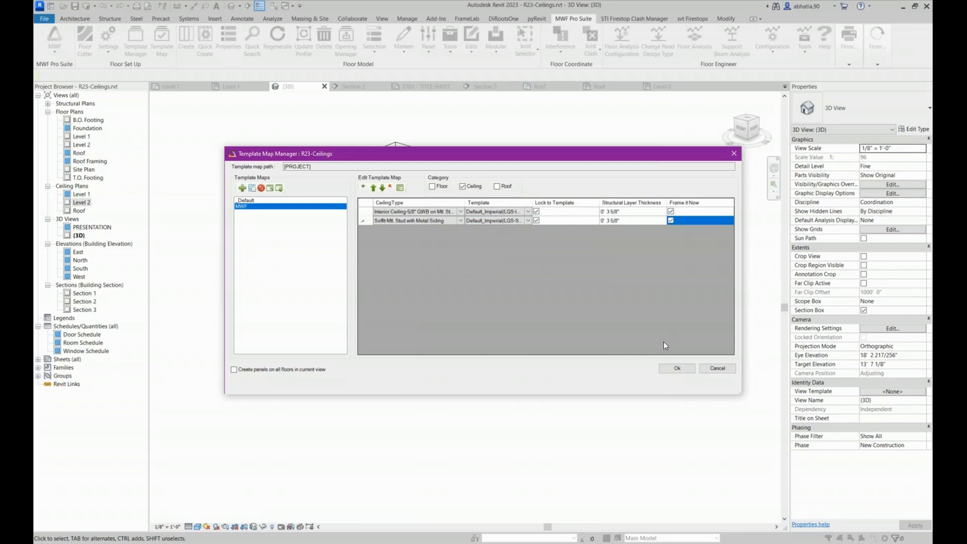
left_click(676, 368)
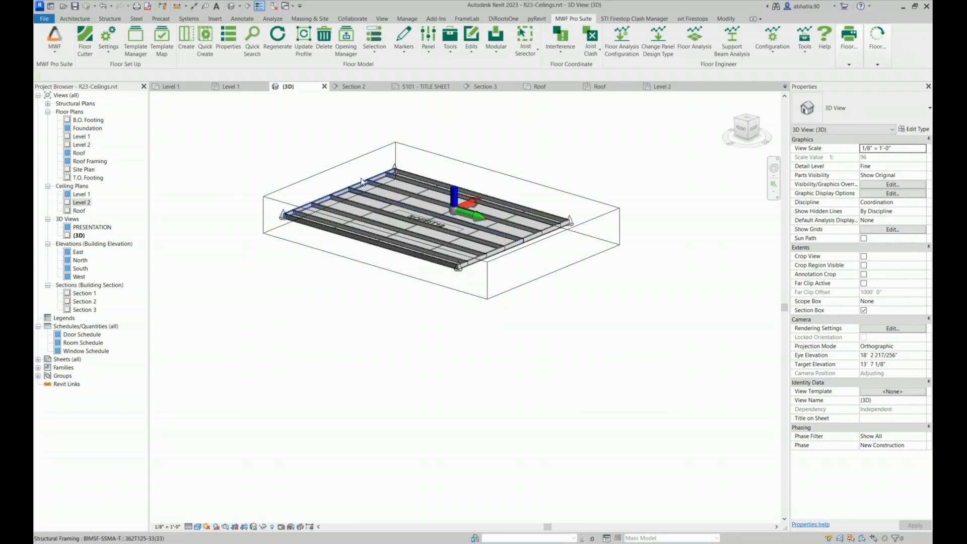
Inspect the joist next to the soffit panel's rear edge, including its member type and properties
middle_click_drag(368, 166, 340, 208)
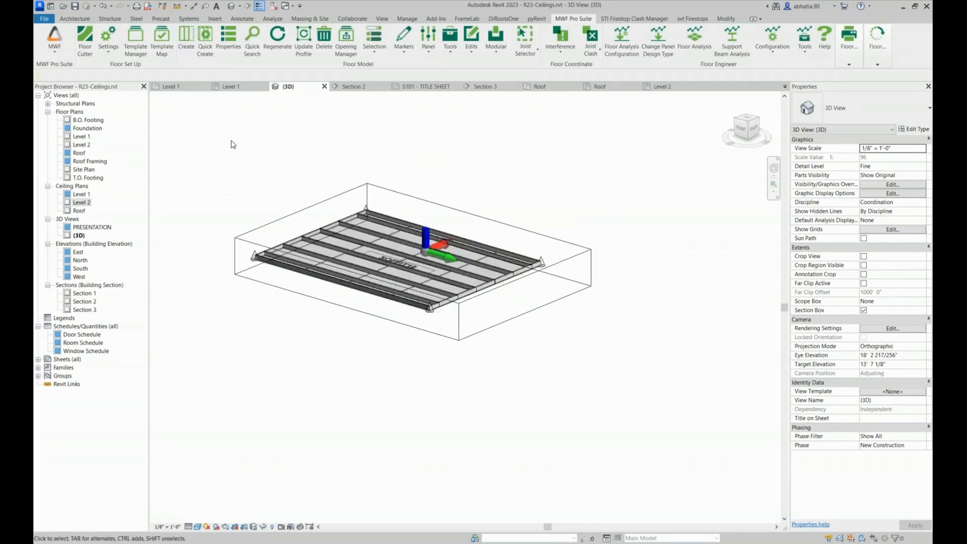
scroll(377, 220, "up", 5)
left_click(375, 220)
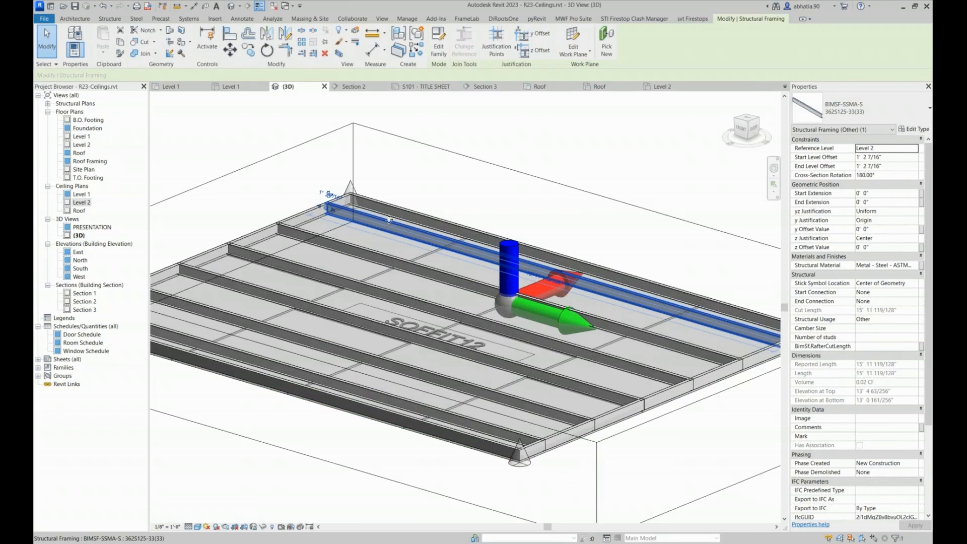
scroll(369, 242, "down", 3)
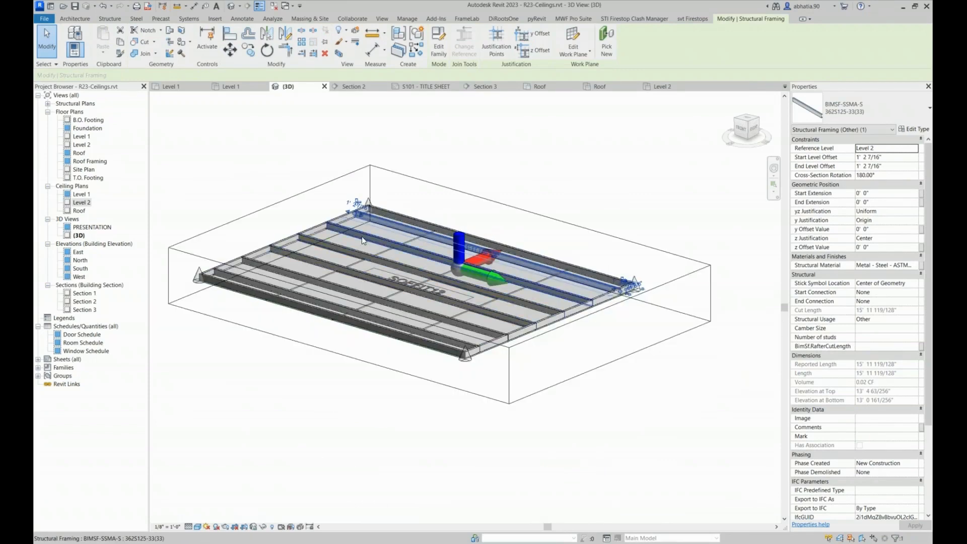
scroll(361, 237, "up", 2)
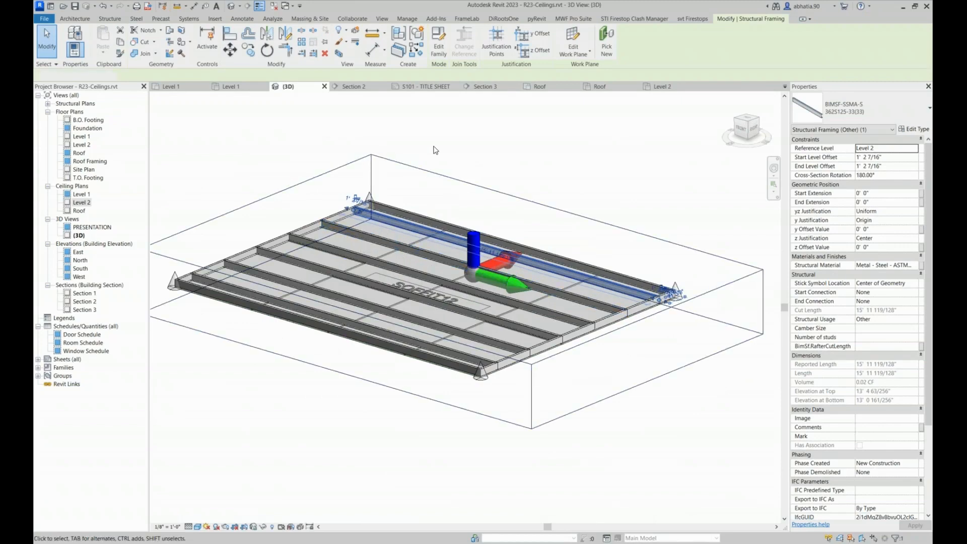
left_click(431, 147)
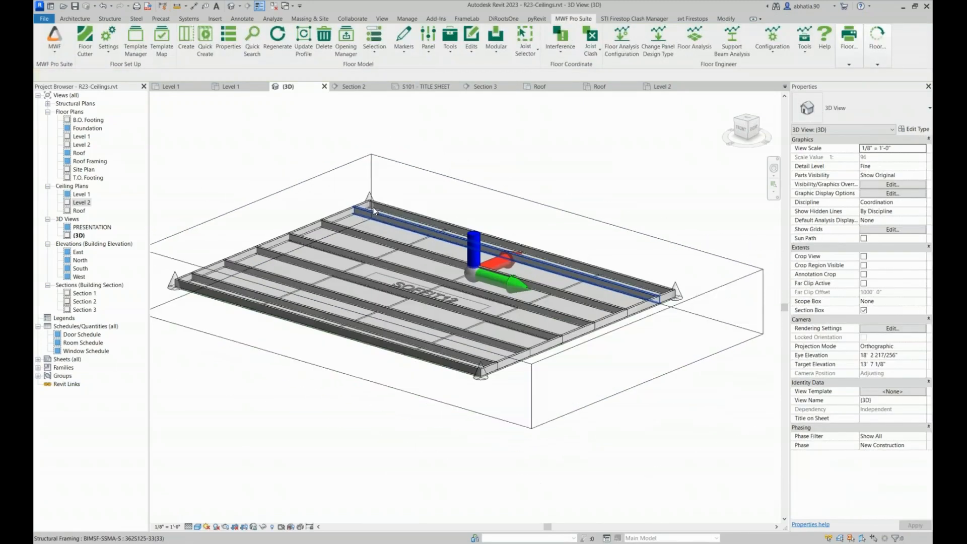
Update the LGS-SOFFIT template in the Default_Imperial folder with the framed soffit panel's current properties
left_click(336, 228)
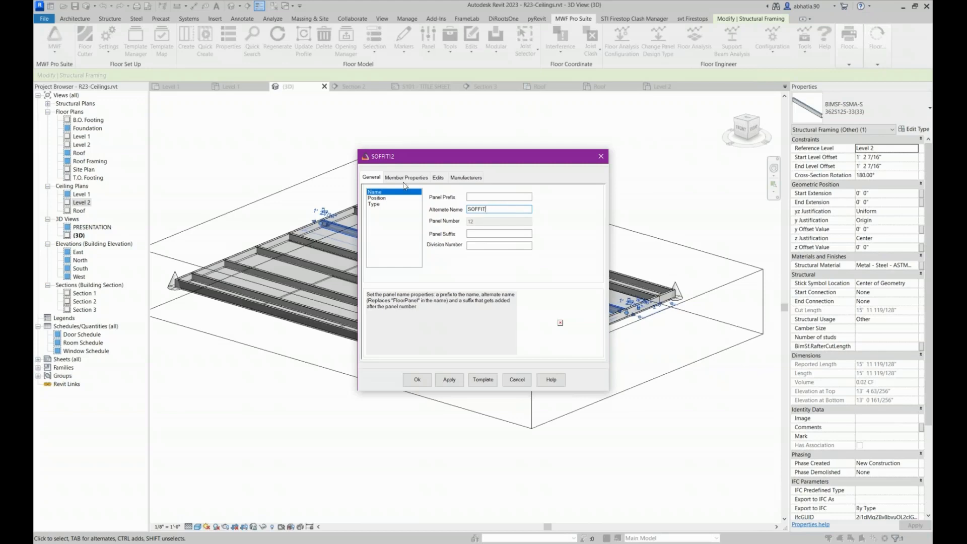
left_click(485, 379)
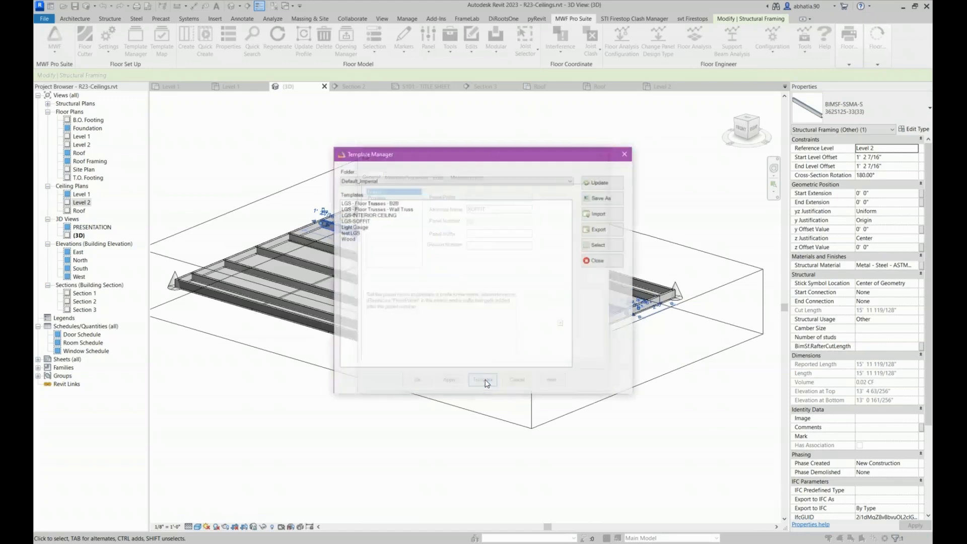
left_click(370, 221)
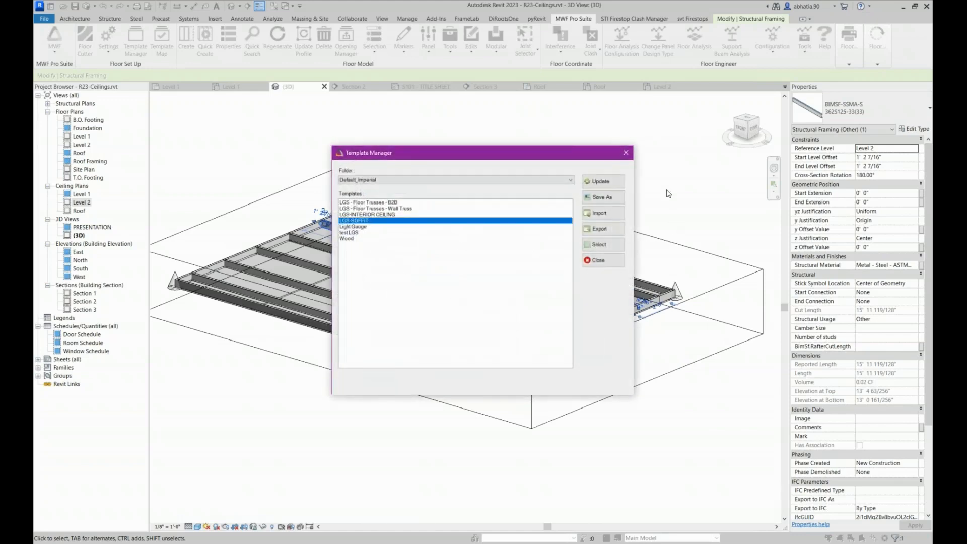
left_click(607, 183)
Apply the updated LGS-SOFFIT template to the soffit panel, accept its properties and check the decking at the panel's corner
left_click(351, 220)
left_click(592, 247)
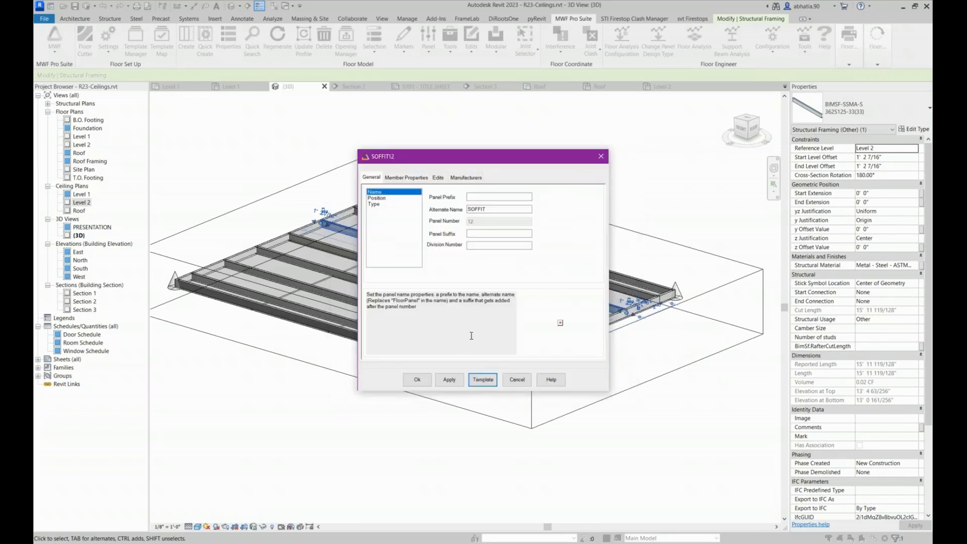
left_click(417, 379)
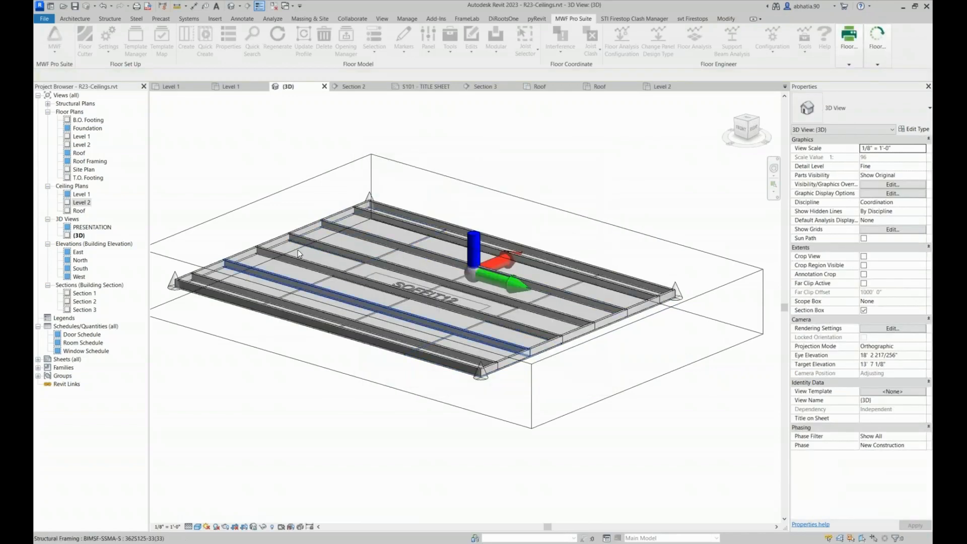
scroll(443, 374, "up", 8)
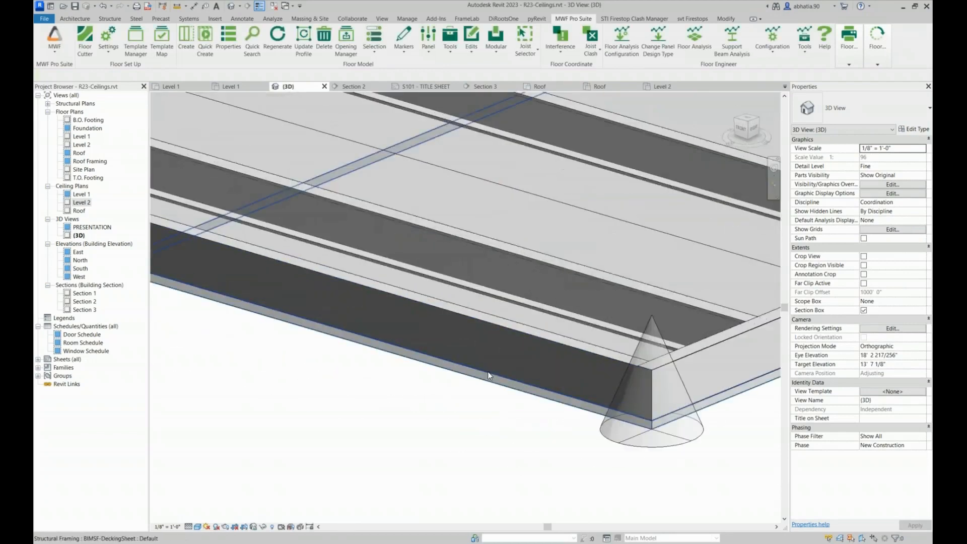
scroll(488, 370, "down", 4)
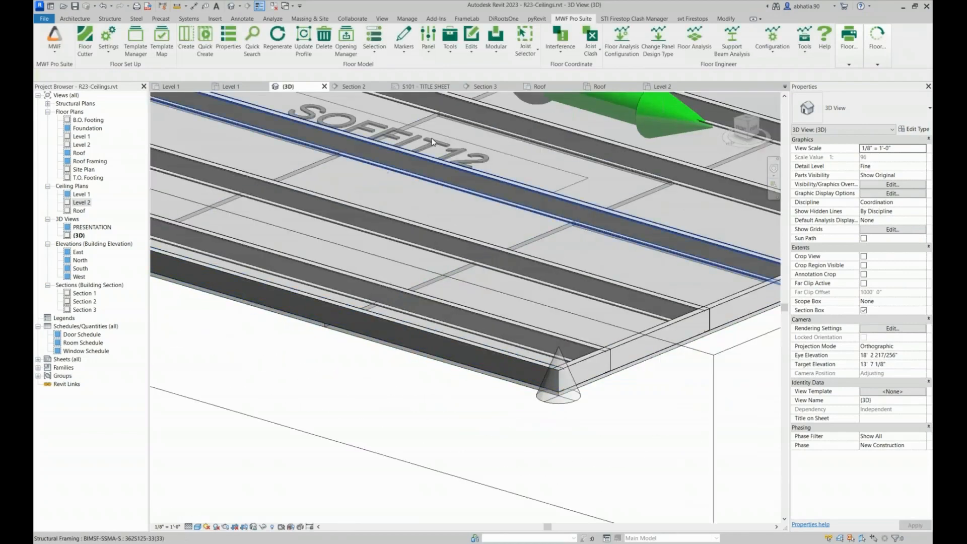
scroll(431, 138, "down", 10)
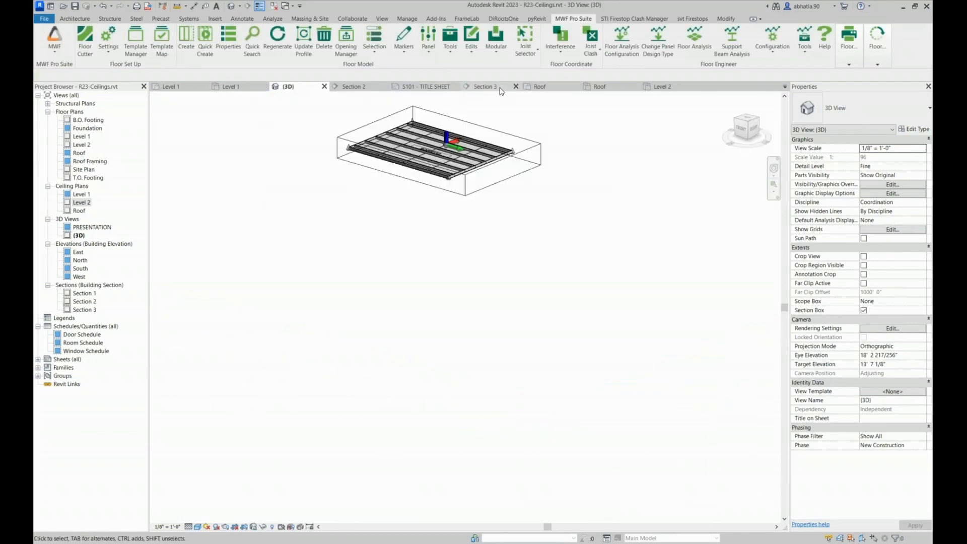
In the Level 2 ceiling plan, run Quick Create on the two soffit ceilings along the building's long sides
left_click(664, 87)
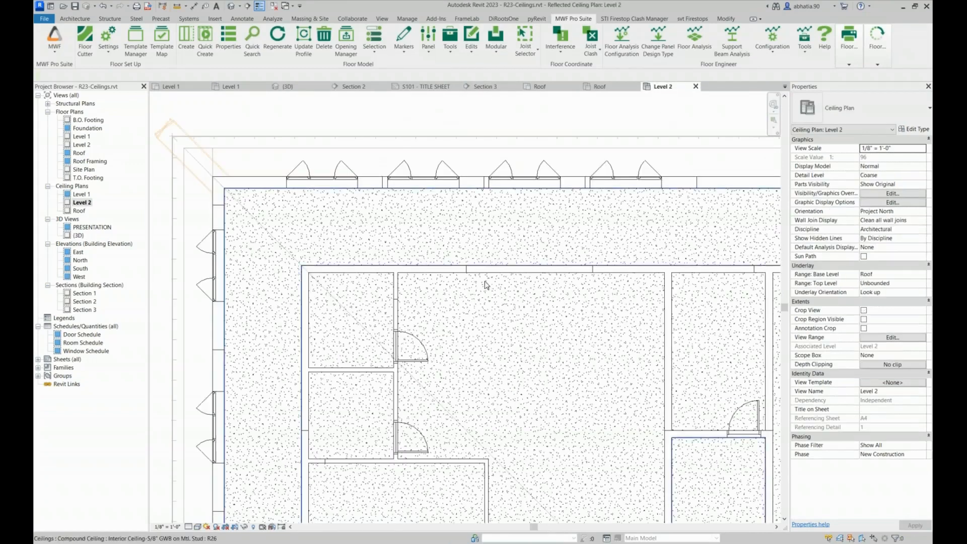
scroll(352, 156, "down", 3)
scroll(284, 154, "up", 7)
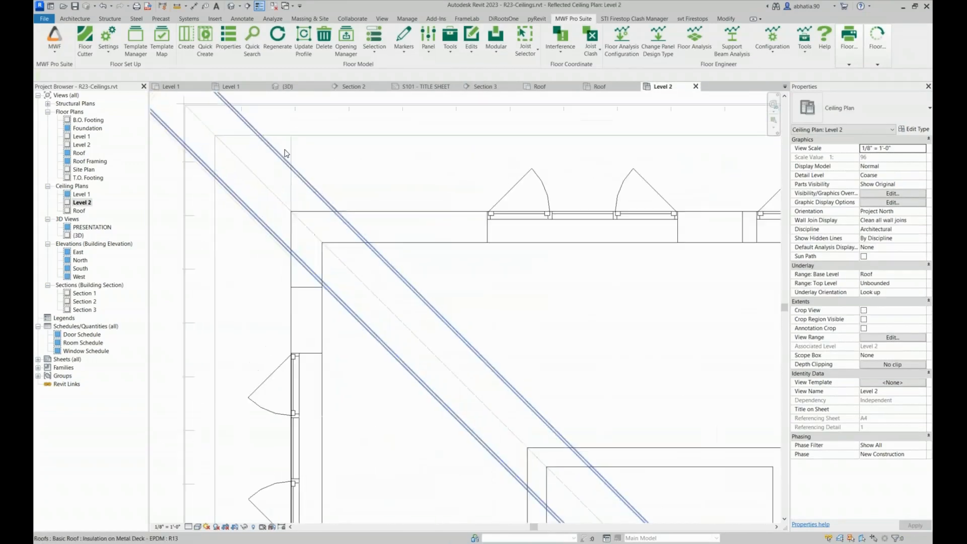
scroll(284, 154, "down", 2)
left_click(288, 150)
scroll(291, 146, "down", 5)
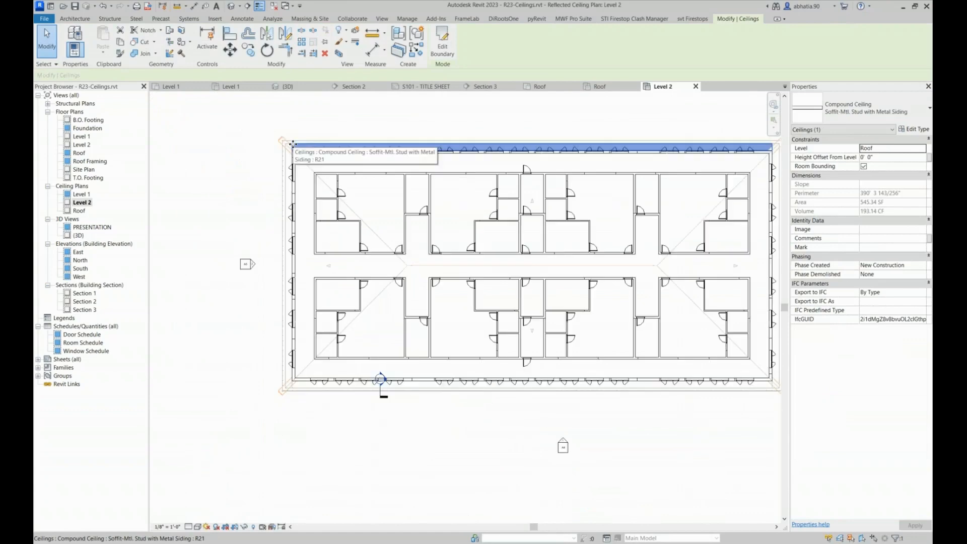
scroll(287, 378, "up", 6)
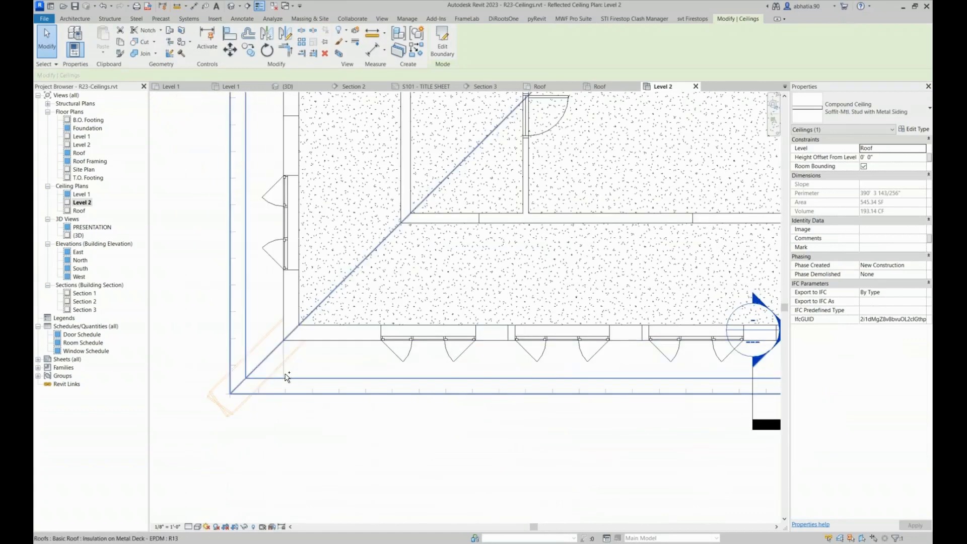
left_click(286, 376, "ctrl")
scroll(286, 376, "down", 6)
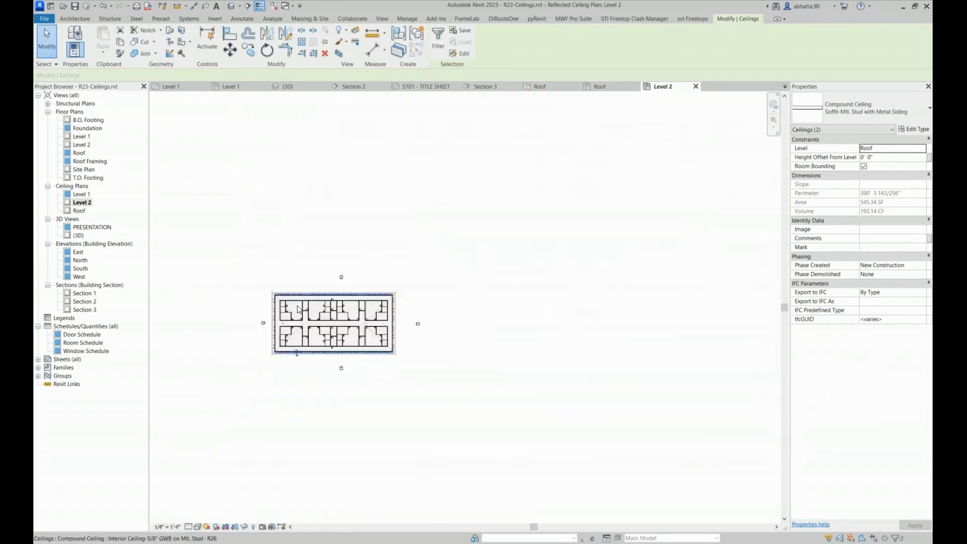
scroll(299, 309, "up", 3)
left_click(574, 18)
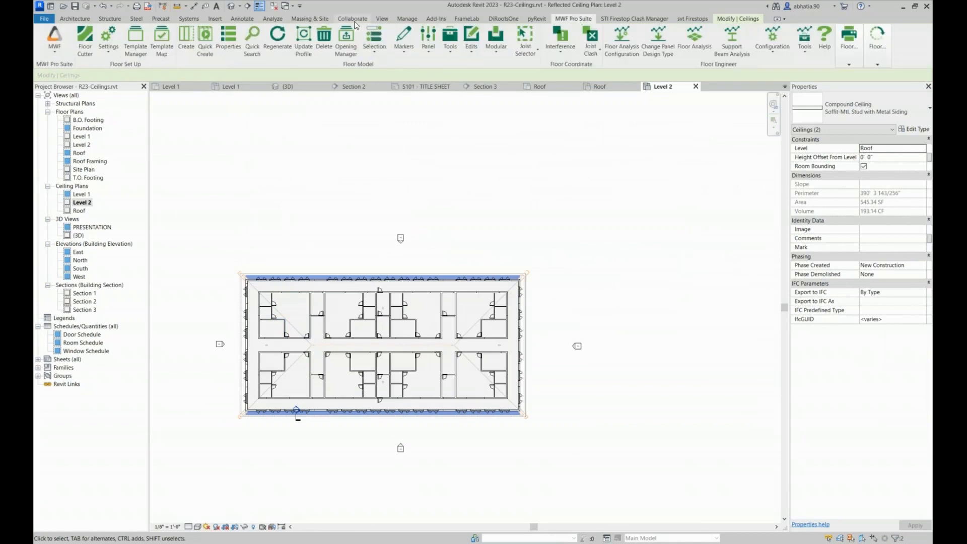
left_click(201, 43)
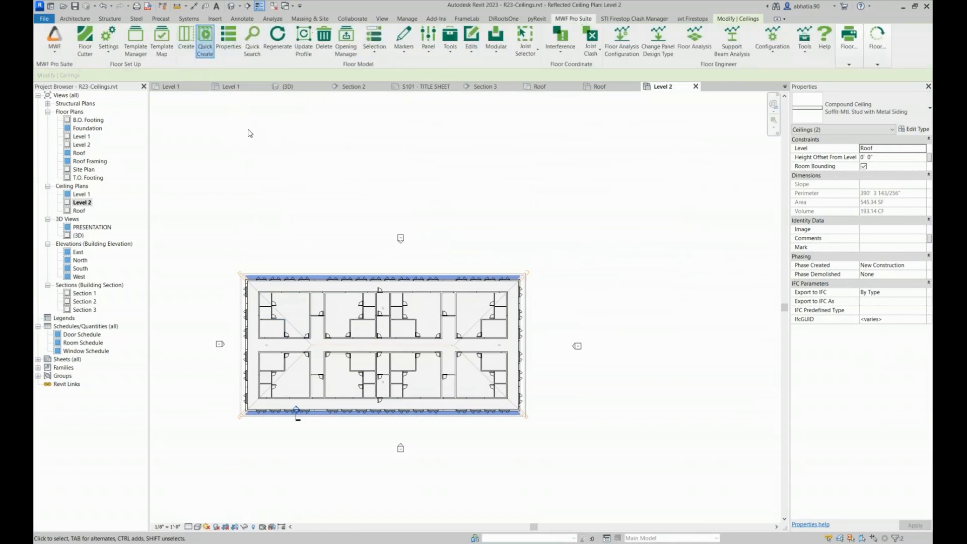
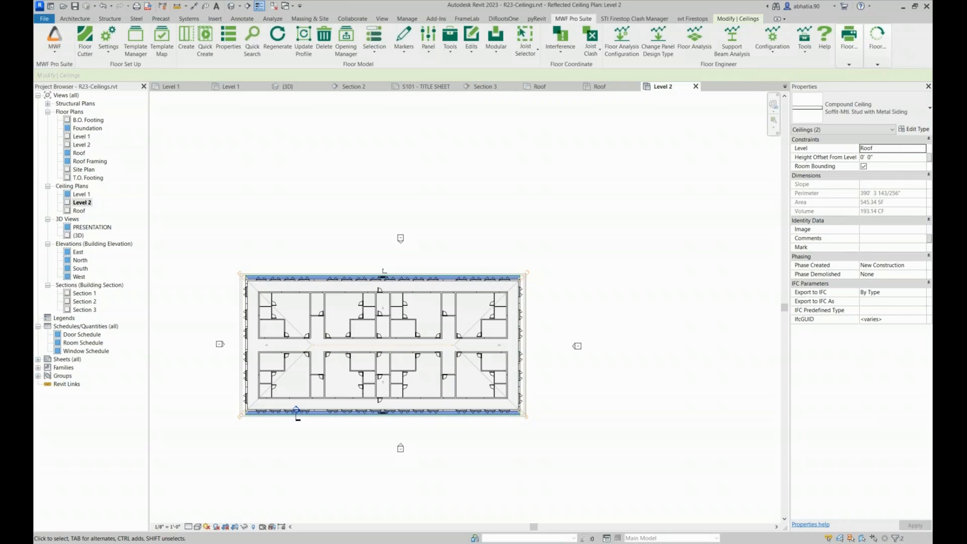
Isolate the soffit ceiling along the building's north long side in 3D using a selection box
key("Escape")
scroll(246, 276, "up", 2)
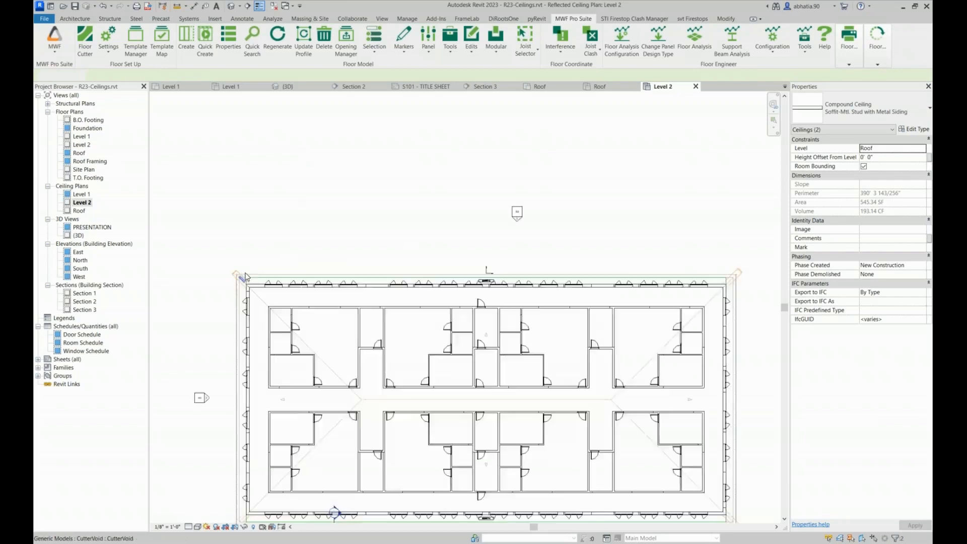
scroll(246, 276, "up", 4)
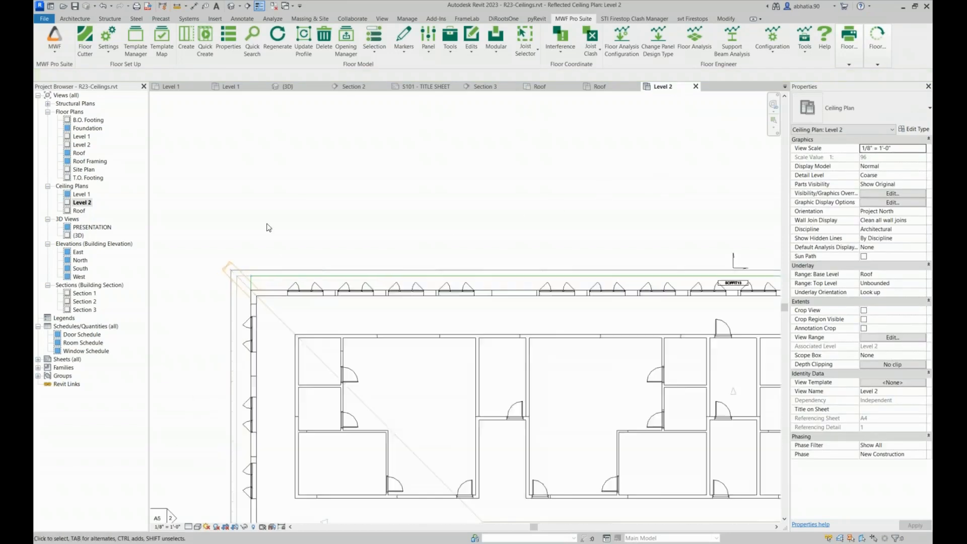
scroll(269, 227, "down", 6)
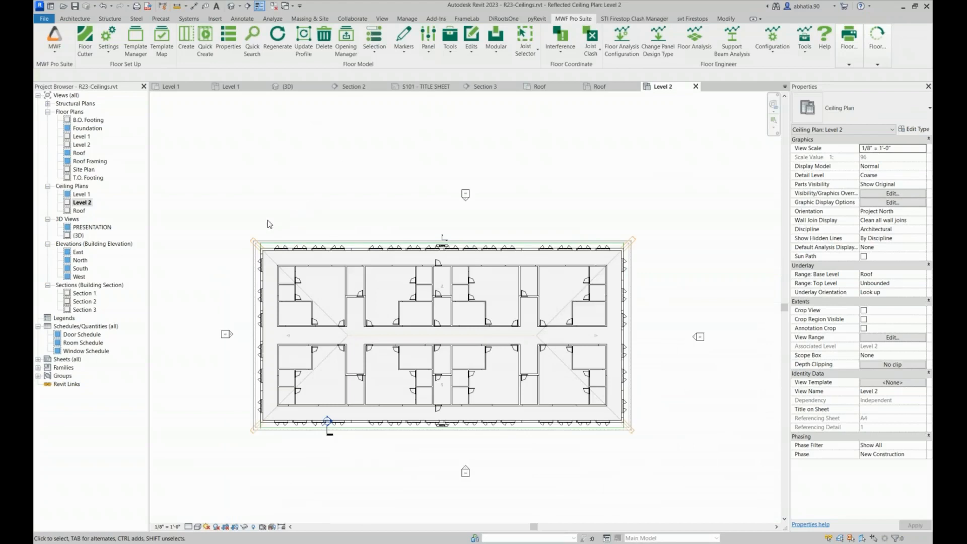
scroll(261, 242, "up", 5)
left_click(257, 242)
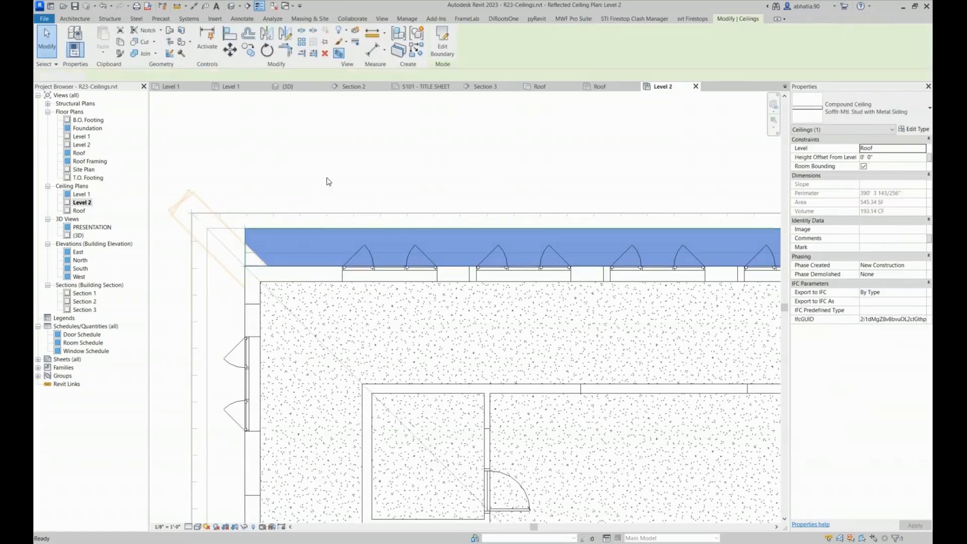
key("b")
key("x")
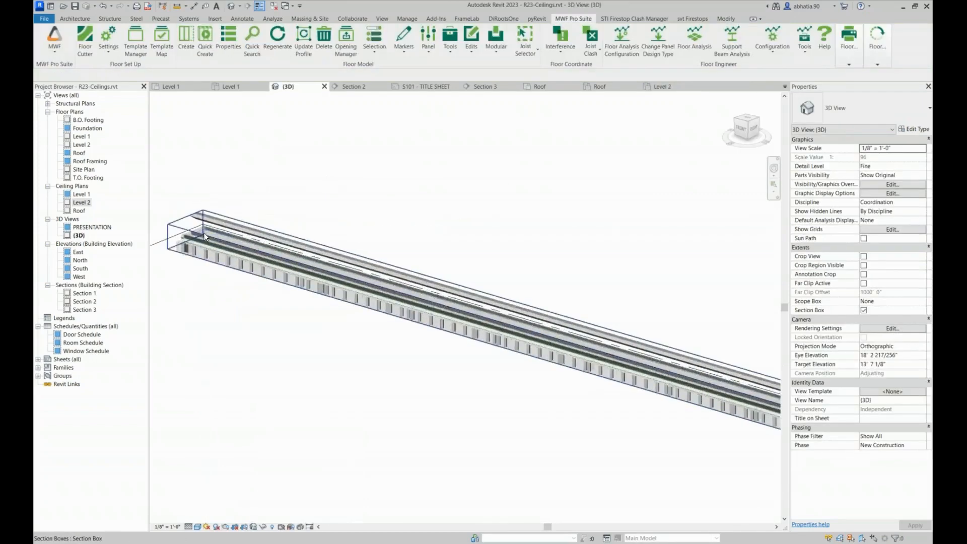
Inspect the long joist in the quick-created north soffit panel, including its direction and member properties
scroll(204, 233, "up", 4)
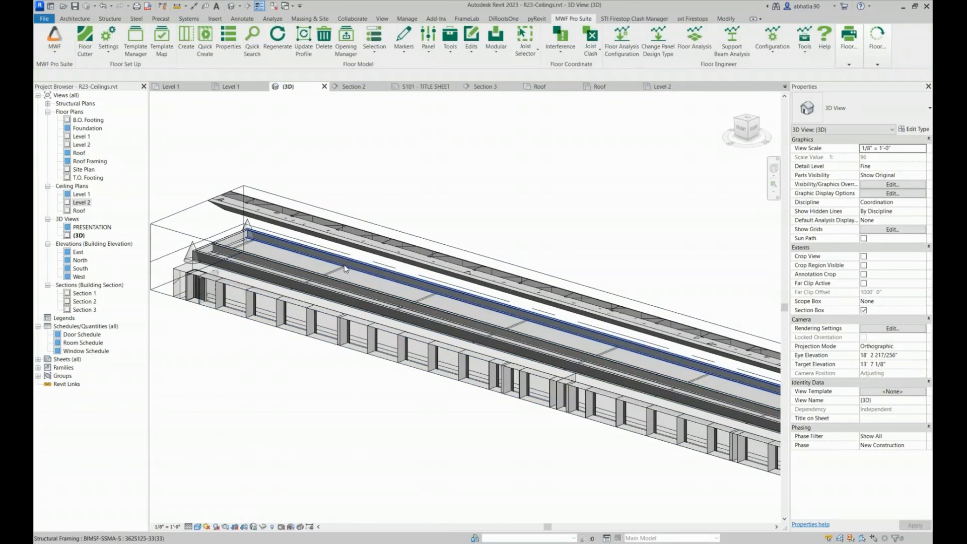
left_click(342, 260)
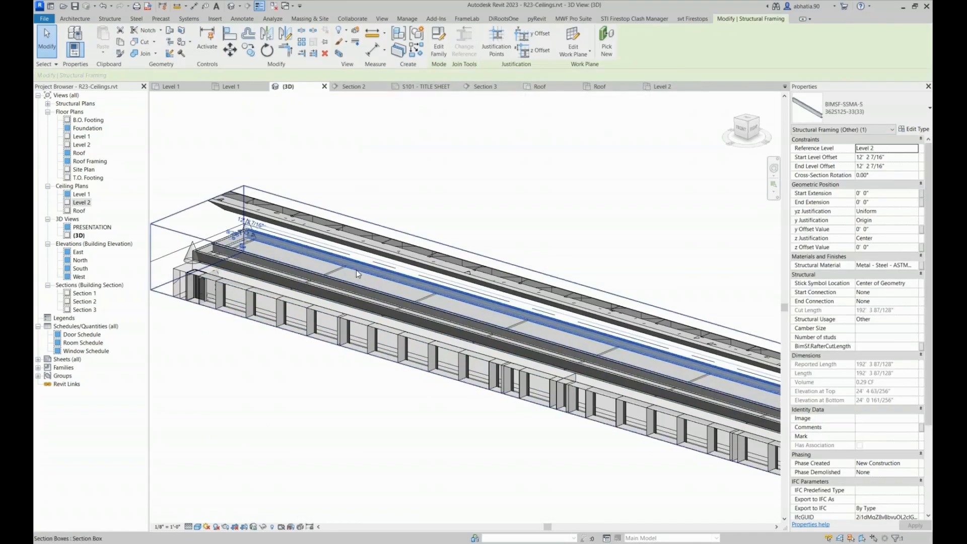
scroll(397, 270, "down", 1)
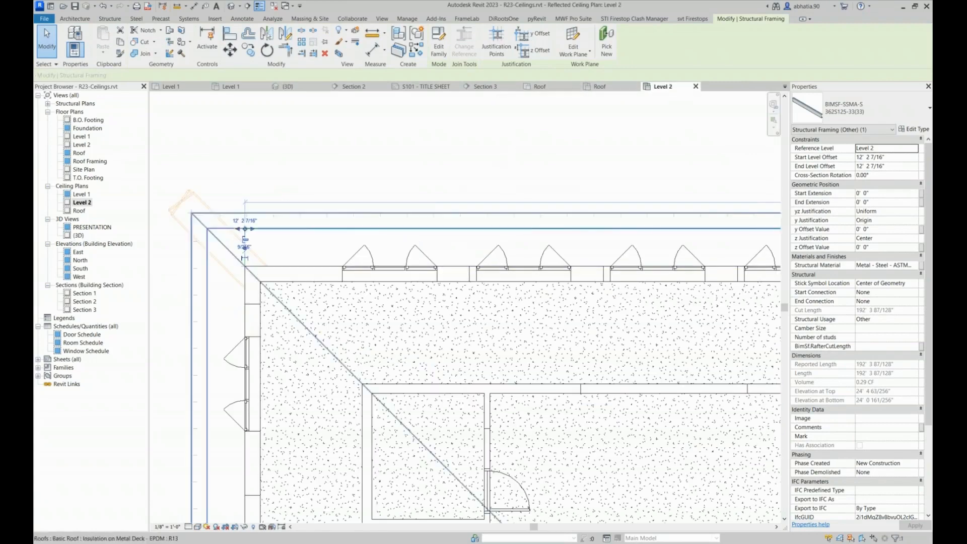
In the Level 2 ceiling plan, rotate the north soffit panel's direction marker by 90 degrees
middle_click_drag(532, 209, 332, 176)
scroll(333, 177, "down", 8)
left_click(562, 143)
scroll(503, 165, "up", 3)
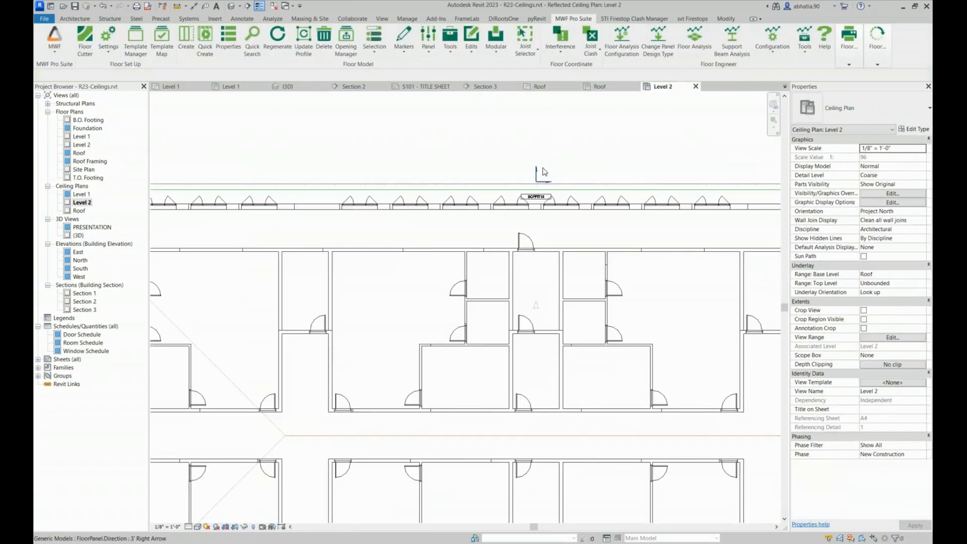
left_click(536, 166)
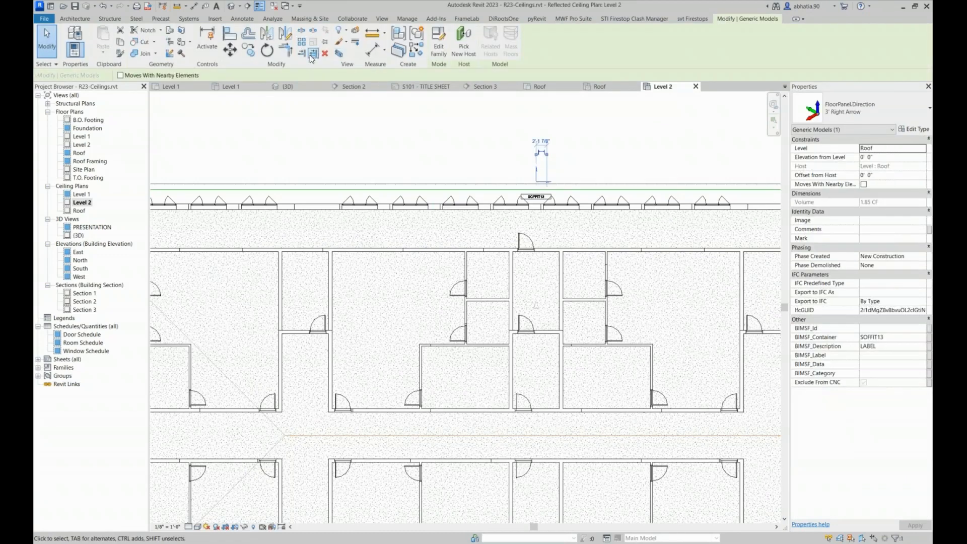
left_click(267, 50)
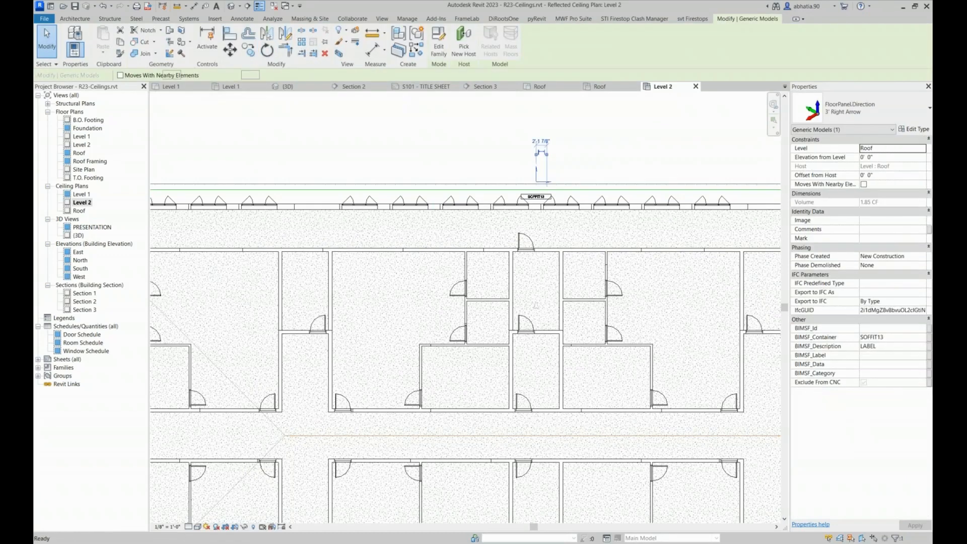
left_click(604, 148)
type("90")
key("Return")
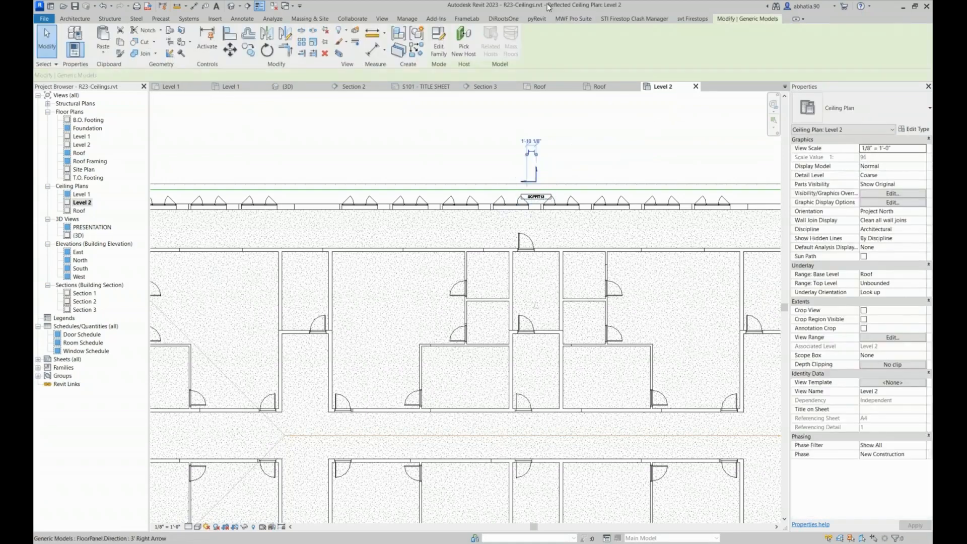
Regenerate the north soffit panel's framing using the rotated direction marker
left_click(564, 19)
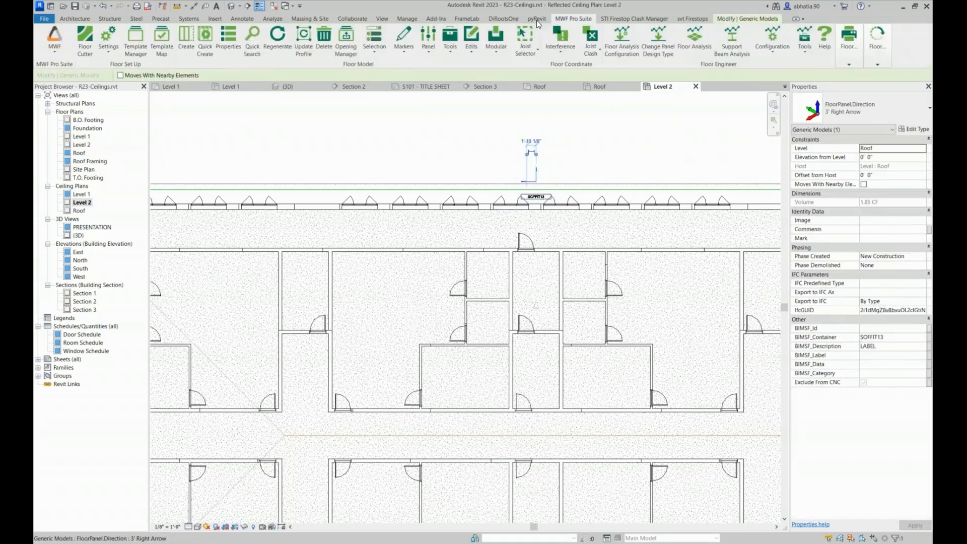
left_click(279, 39)
left_click(412, 123)
Select the north soffit ceiling at the building's northwest corner and isolate it in 3D with a selection box
left_click(427, 191)
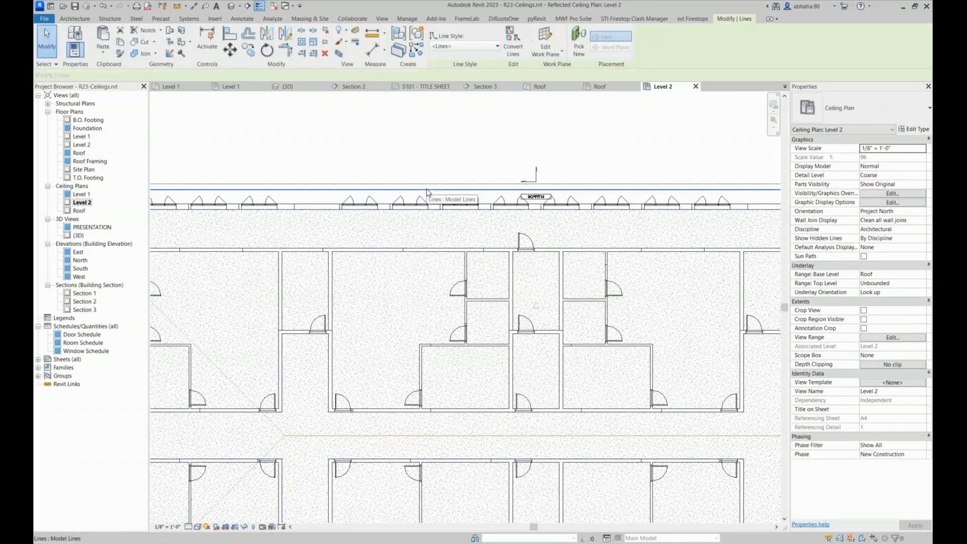
scroll(427, 193, "up", 2)
scroll(184, 157, "down", 2)
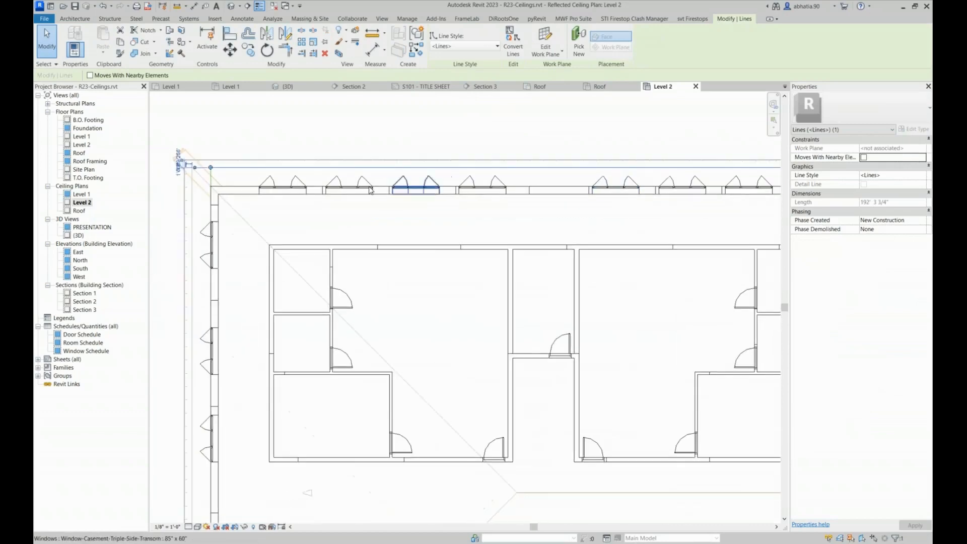
left_click(225, 178)
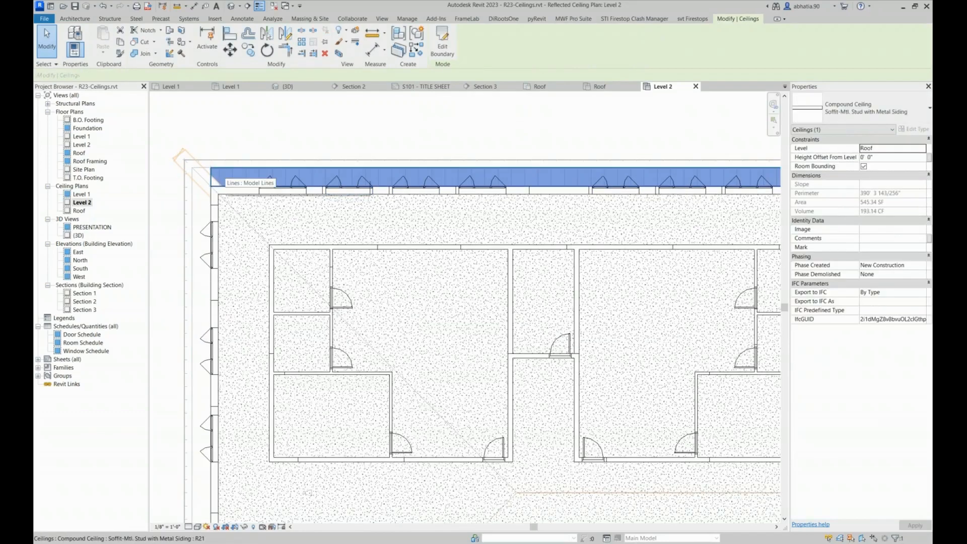
left_click(340, 56)
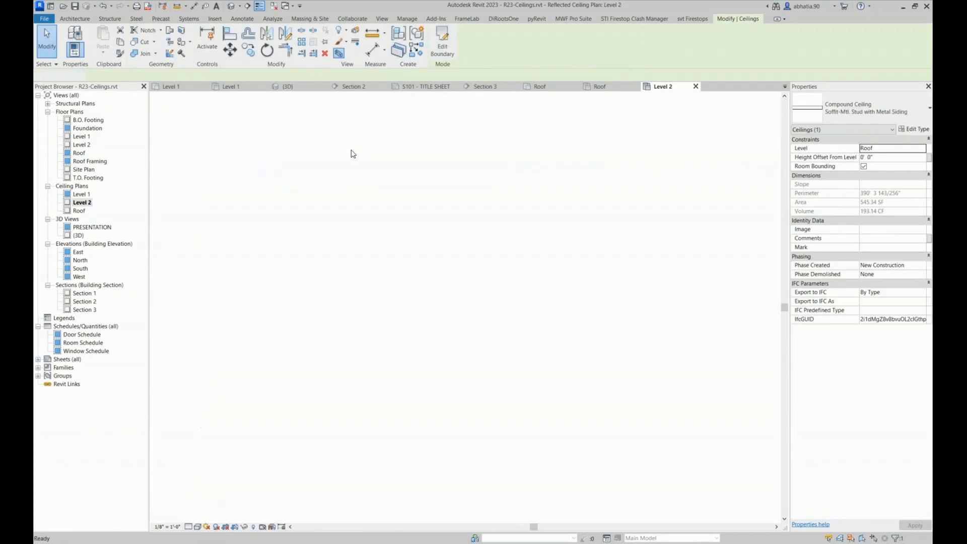
Examine the joist direction and spacing along the regenerated soffit panel in 3D
middle_click_drag(207, 250, 400, 201, "shift")
scroll(311, 231, "up", 3)
middle_click_drag(312, 232, 406, 299, "shift")
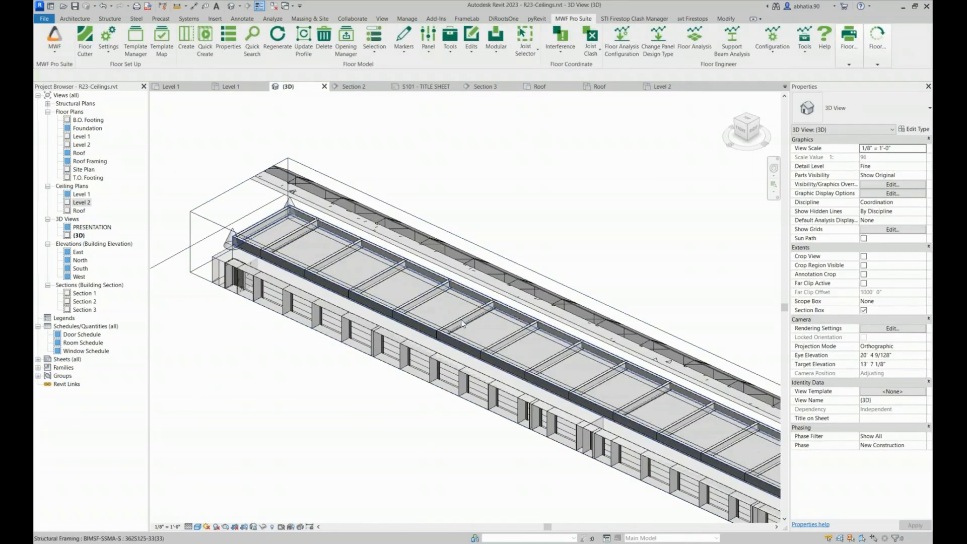
middle_click_drag(586, 406, 367, 237, "shift")
scroll(337, 238, "up", 4)
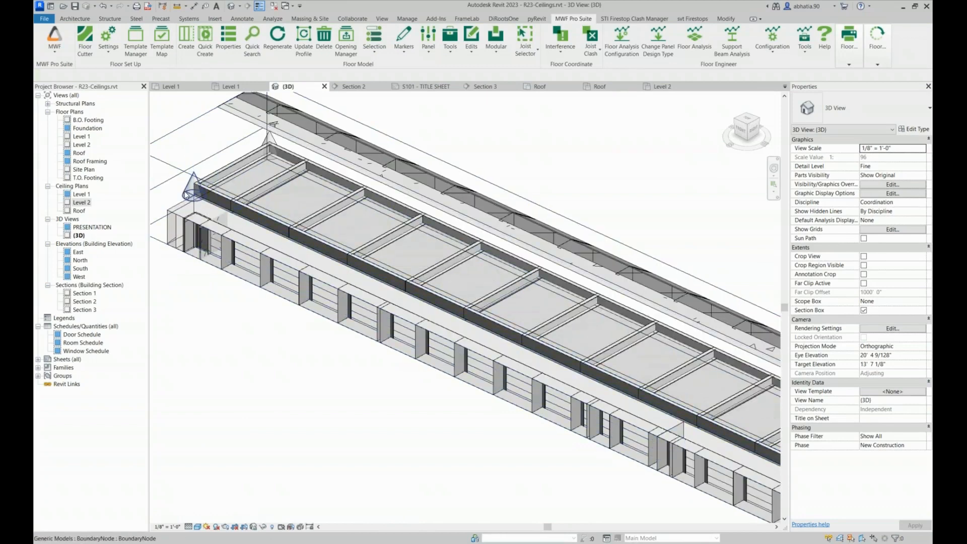
left_click(426, 44)
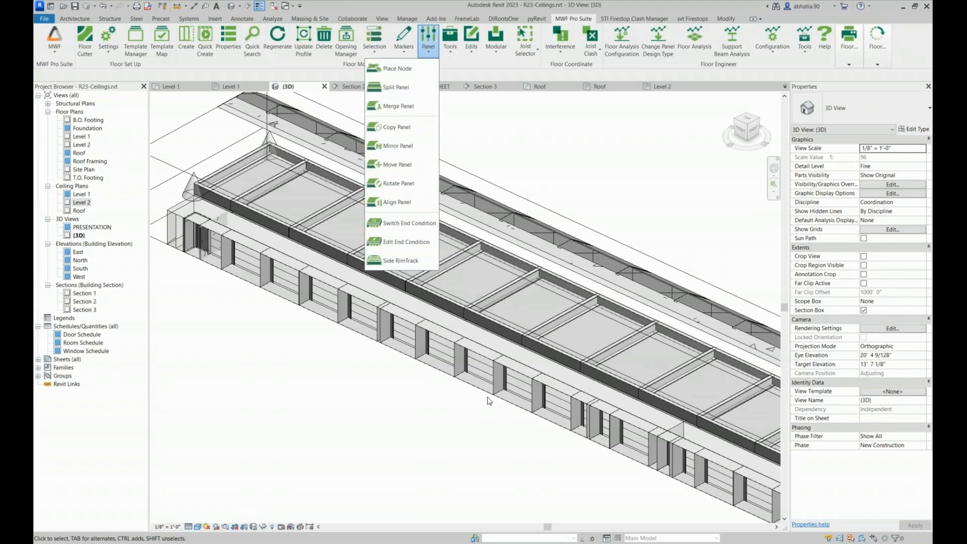
left_click(558, 202)
scroll(560, 200, "down", 5)
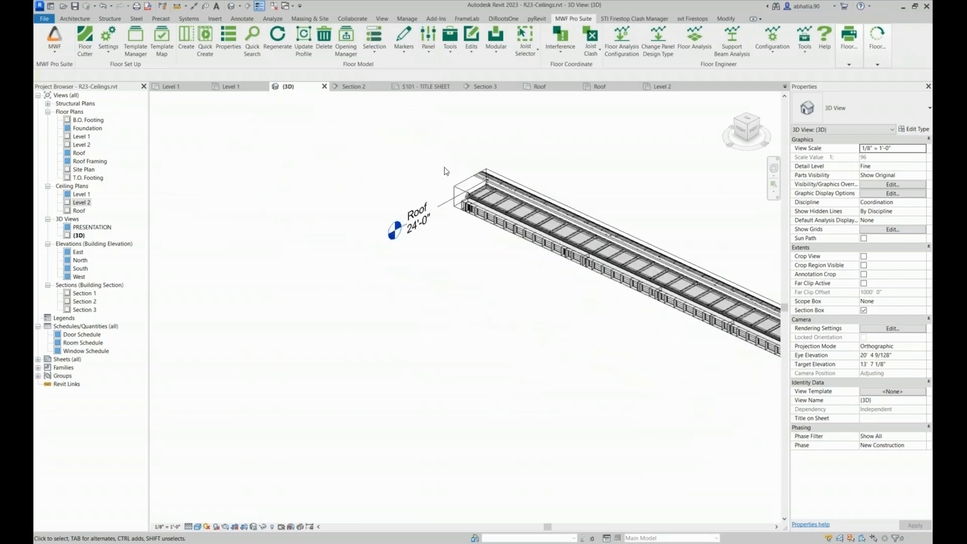
Open the S101 title sheet and select its PRESENTATION viewport
left_click(423, 86)
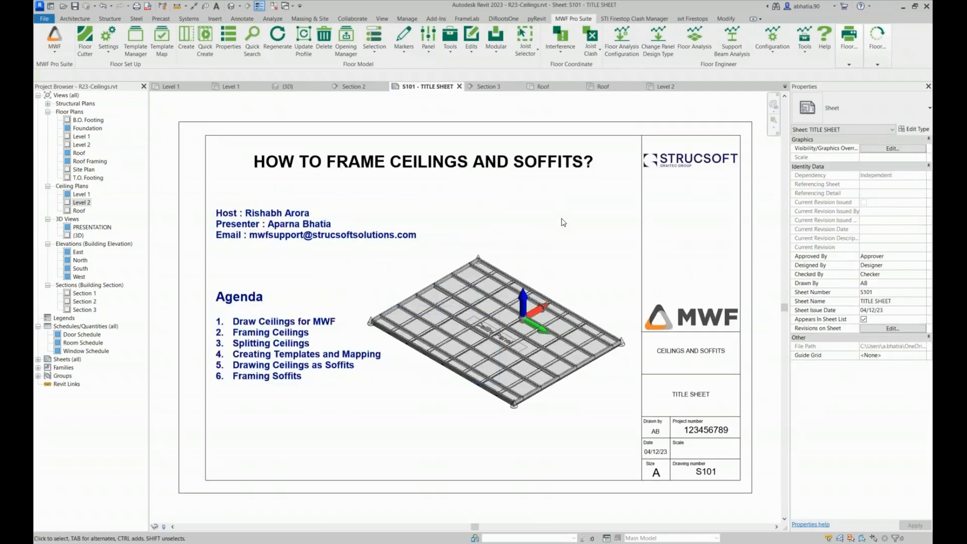
left_click(560, 311)
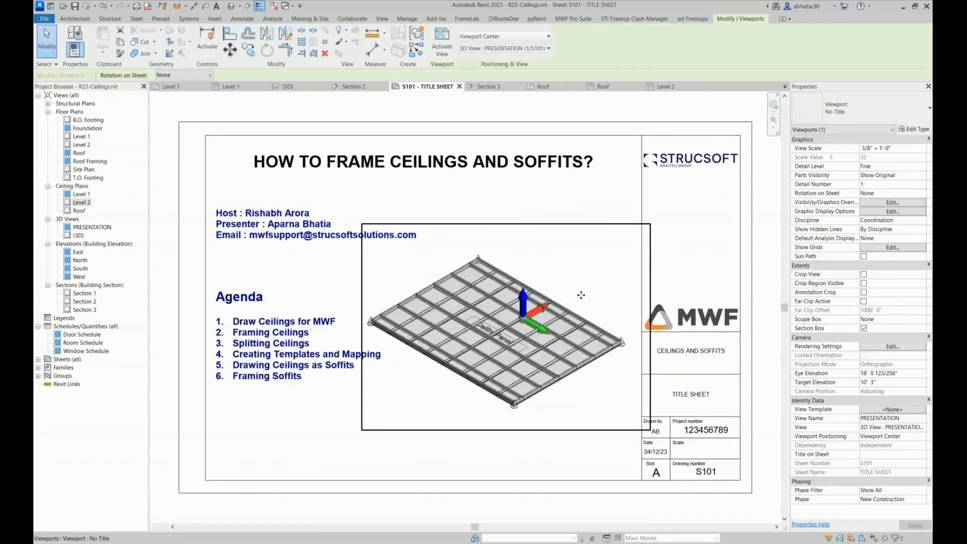